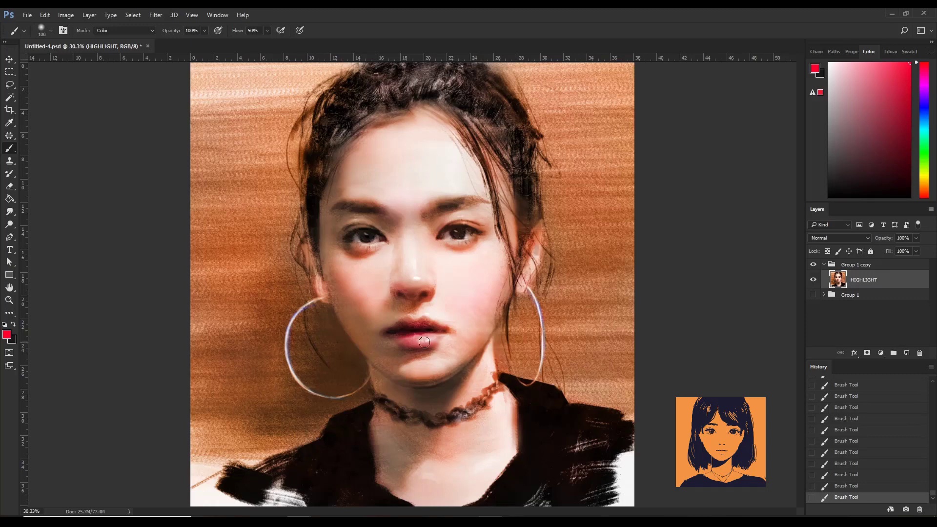
- Tint the lips slightly redder with a smaller brush and save the portrait
key("bracketleft")
key("bracketleft")
left_click_drag(412, 340, 423, 322)
key("ctrl+s")
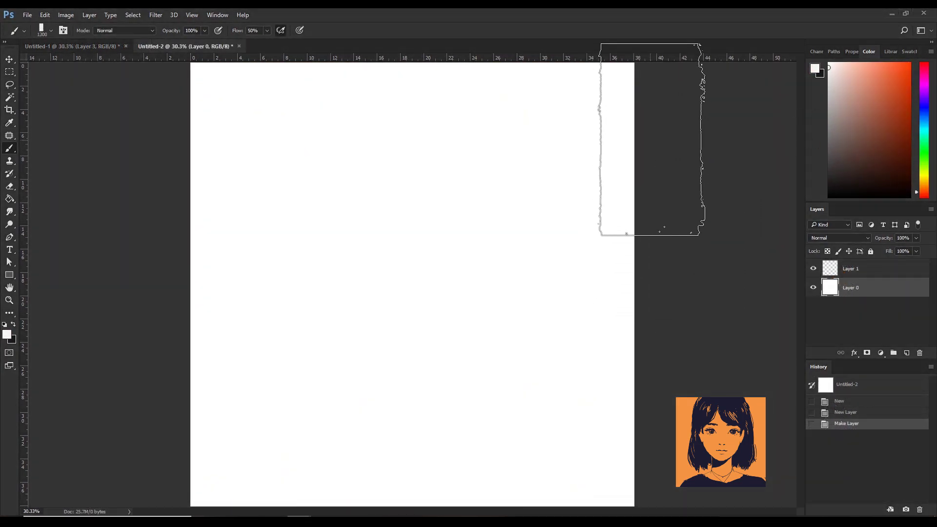
- Brush faint light-grey texture over Layer 0, lock it, and paint grey on Layer 1
mouse_move(651, 137)
left_mouse_down()
mouse_move(288, 127)
mouse_move(659, 190)
mouse_move(703, 282)
mouse_move(696, 349)
left_mouse_up()
key("bracketright")
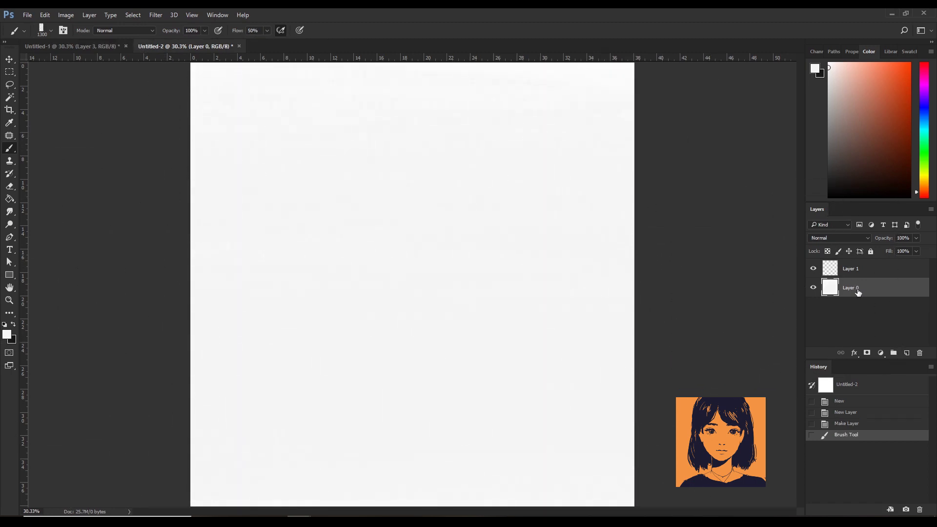
left_click(871, 251)
left_click(858, 269)
left_click(829, 132)
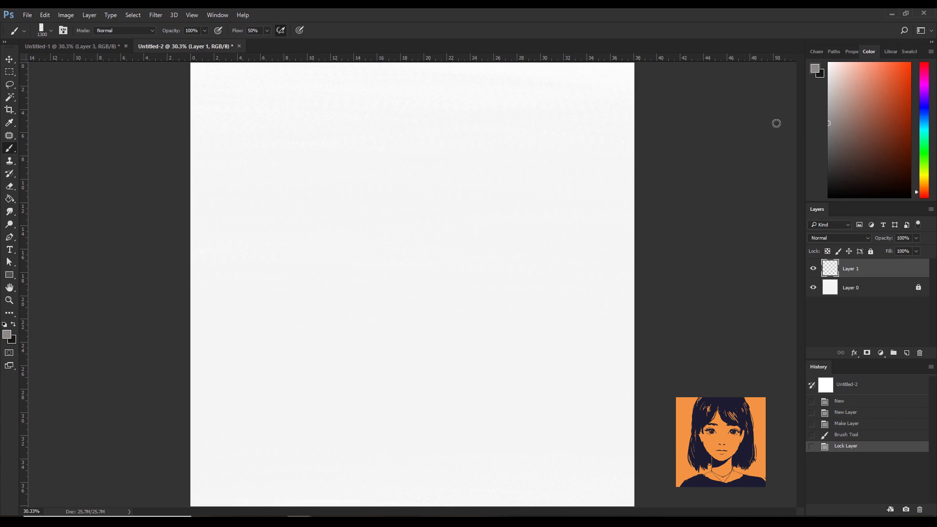
key("bracketleft")
key("bracketleft")
key("bracketleft")
key("bracketleft")
key("bracketleft")
key("bracketleft")
key("bracketleft")
- Paint a faint grey mouth mark and a long brow line across the face
left_click_drag(421, 290, 412, 291)
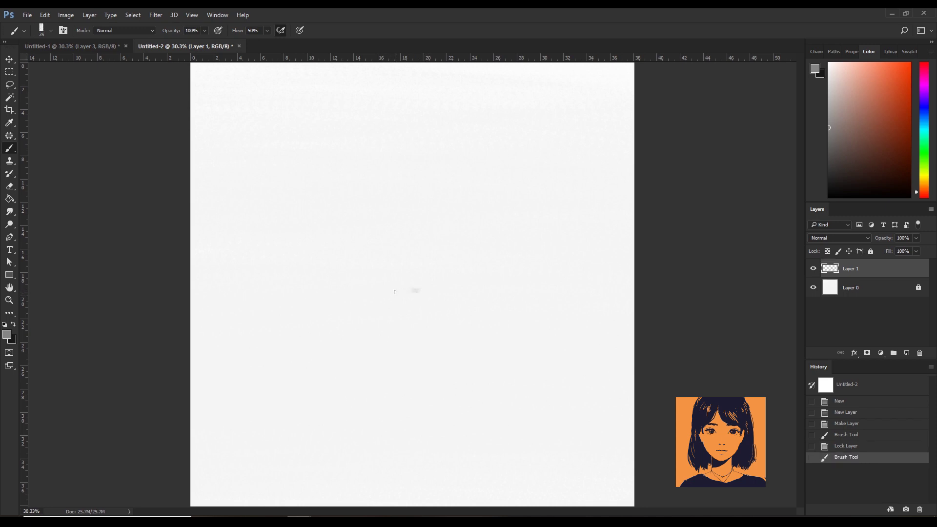
left_click(422, 292)
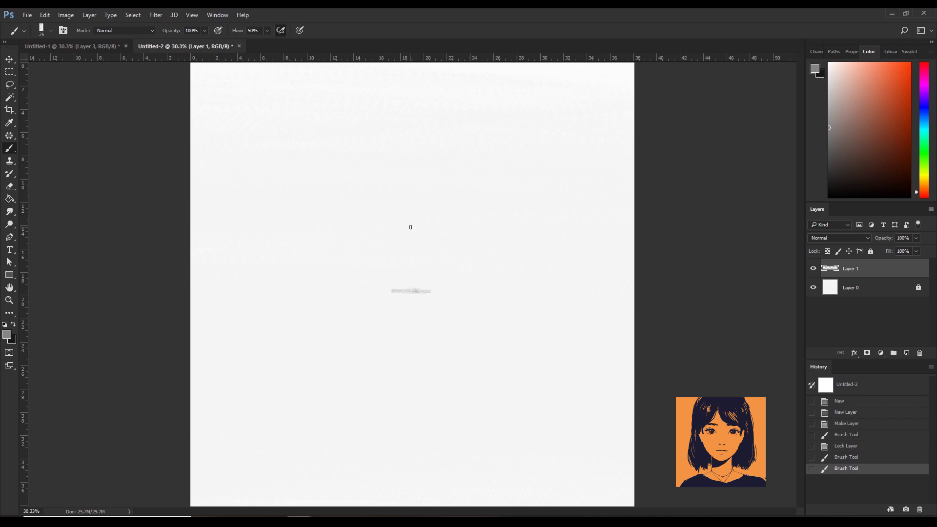
left_click(412, 226)
left_click_drag(347, 227, 374, 226)
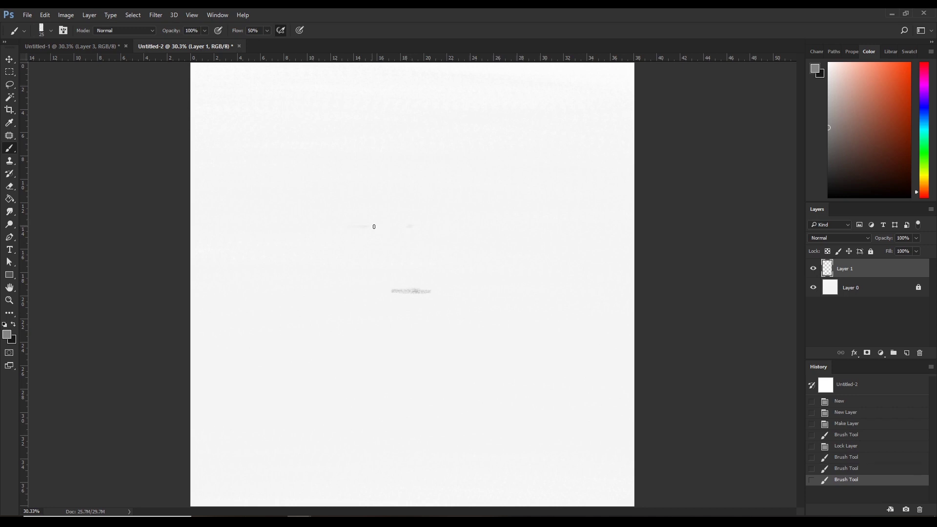
left_click_drag(482, 226, 488, 226)
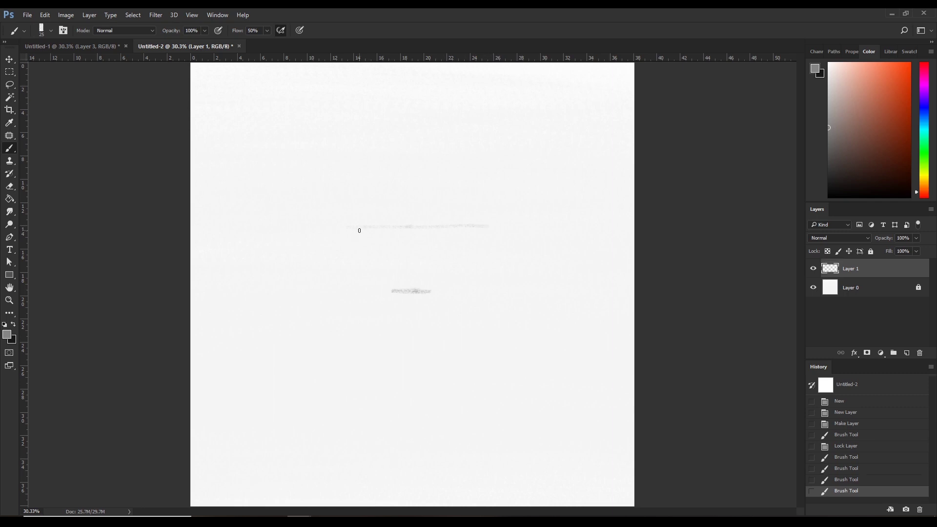
left_click_drag(357, 228, 444, 226)
left_click(488, 226)
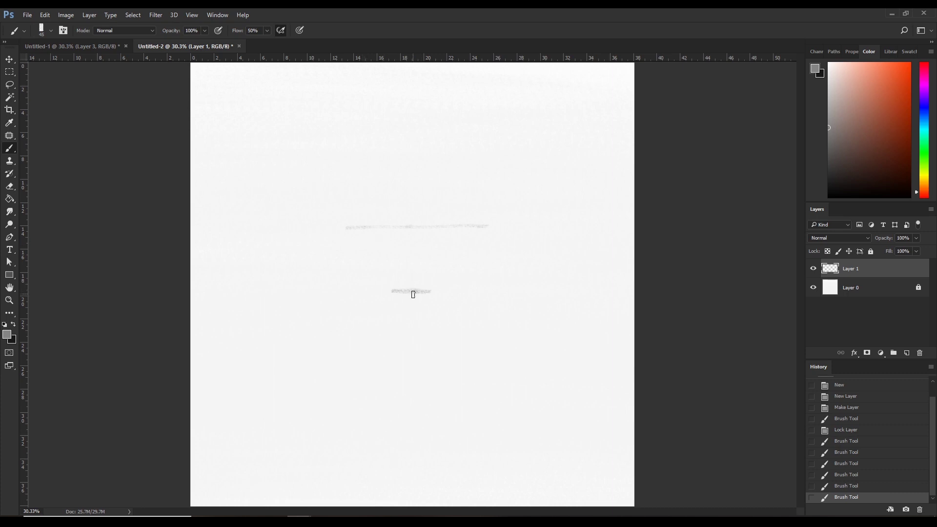
- Darken and build up the mouth mark with a larger brush
key("bracketright")
key("bracketright")
key("bracketright")
left_click_drag(391, 297, 435, 302)
left_click_drag(383, 291, 432, 292)
left_click_drag(391, 293, 431, 282)
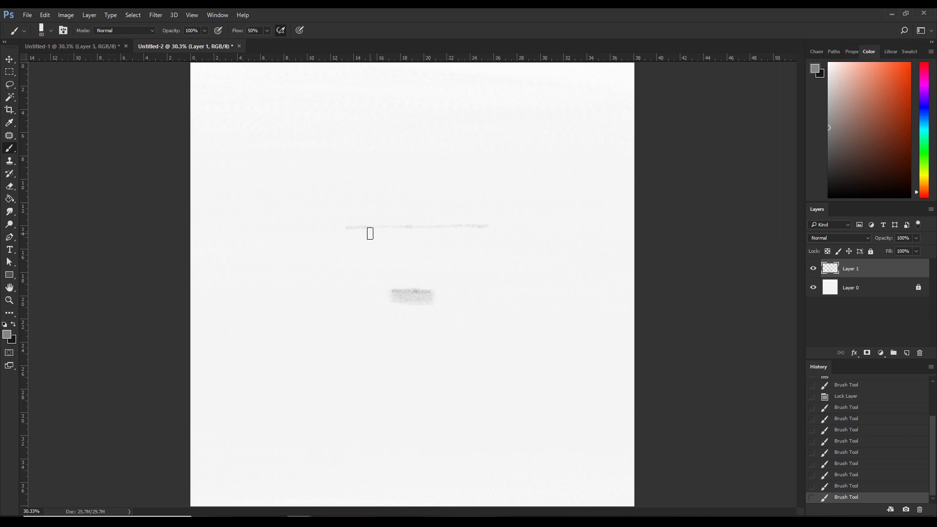
key("bracketleft")
key("bracketleft")
key("bracketleft")
key("bracketleft")
- Draw short left and right eye lines, undoing and restoring strokes as needed
left_click_drag(372, 242, 385, 243)
key("ctrl+z")
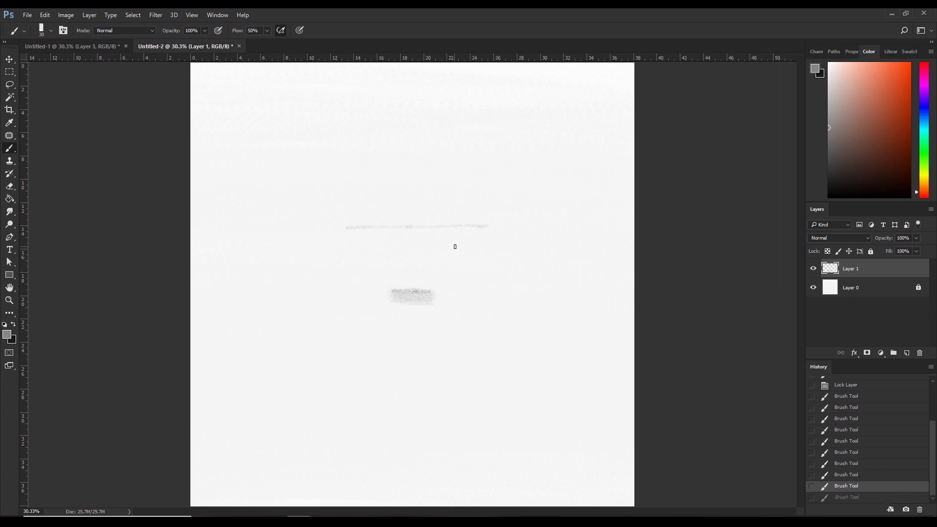
left_click_drag(448, 242, 476, 241)
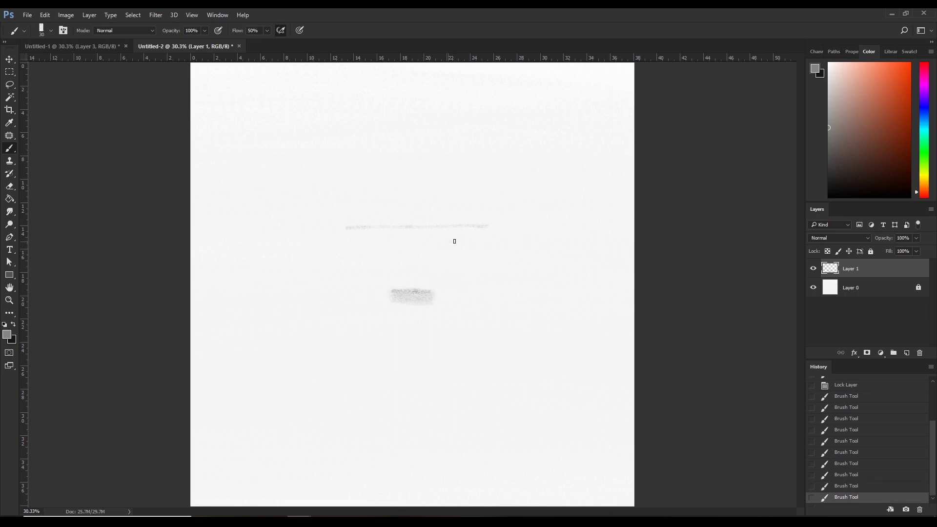
key("bracketleft")
left_click_drag(354, 242, 388, 243)
key("ctrl+z")
left_click(461, 203)
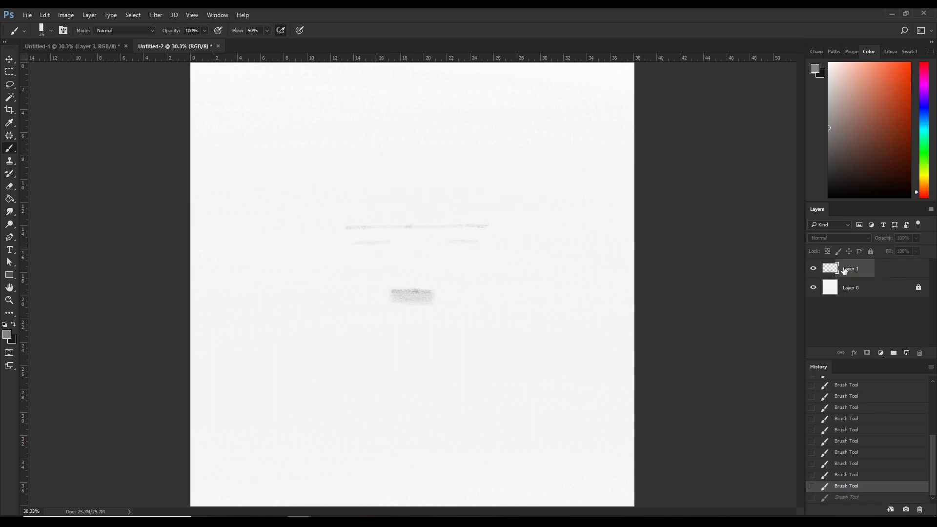
left_click(844, 270)
key("ctrl+z")
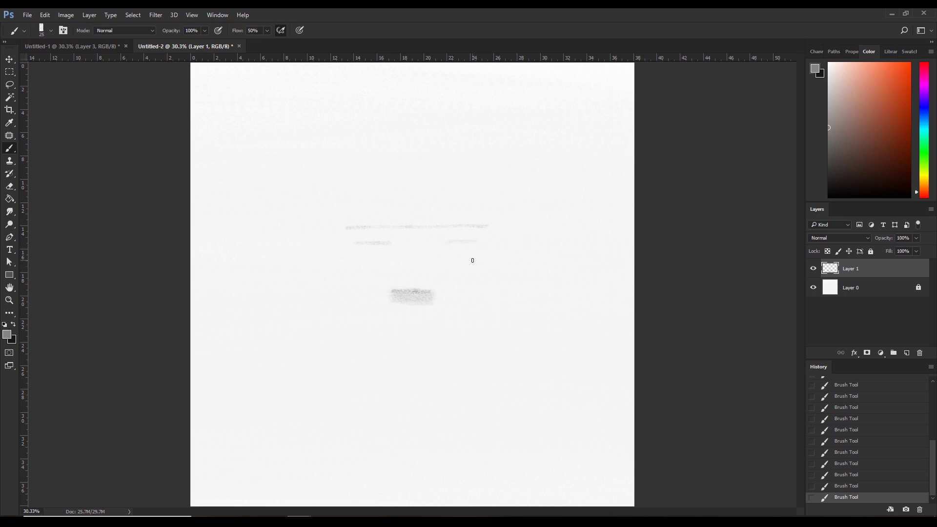
- Lasso the right eye line, free-transform it into place, and deselect
key("l")
left_click_drag(466, 235, 477, 225)
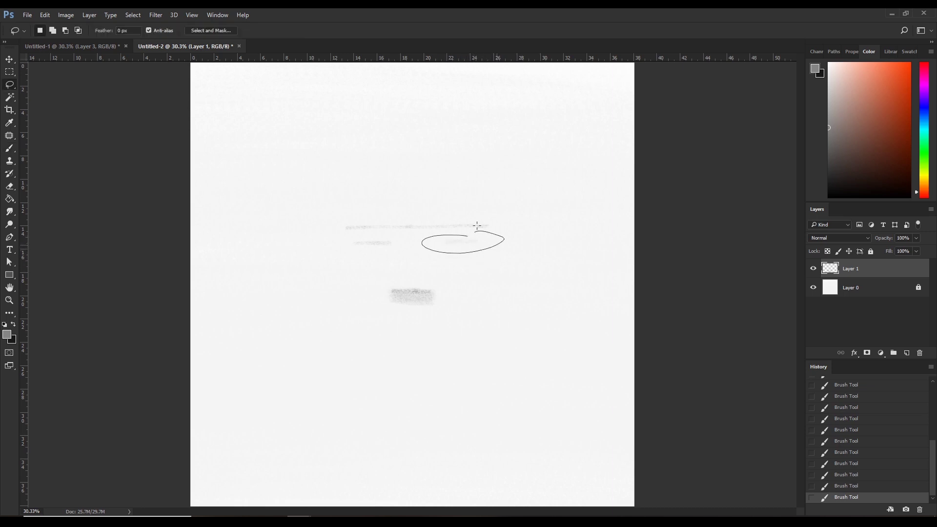
key("ctrl+t")
key("Return")
key("ctrl+d")
key("b")
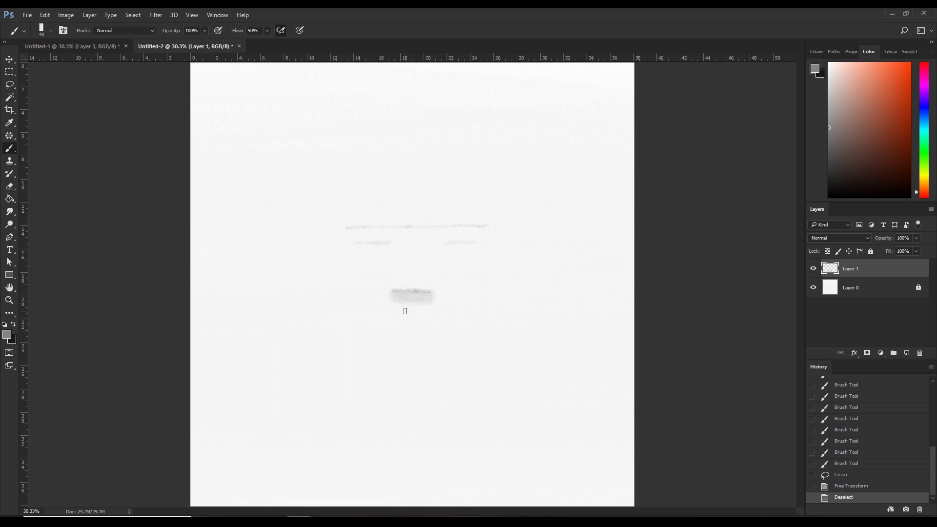
key("bracketright")
- Erase the middle of the brow line and build dark marks around the left eye
key("e")
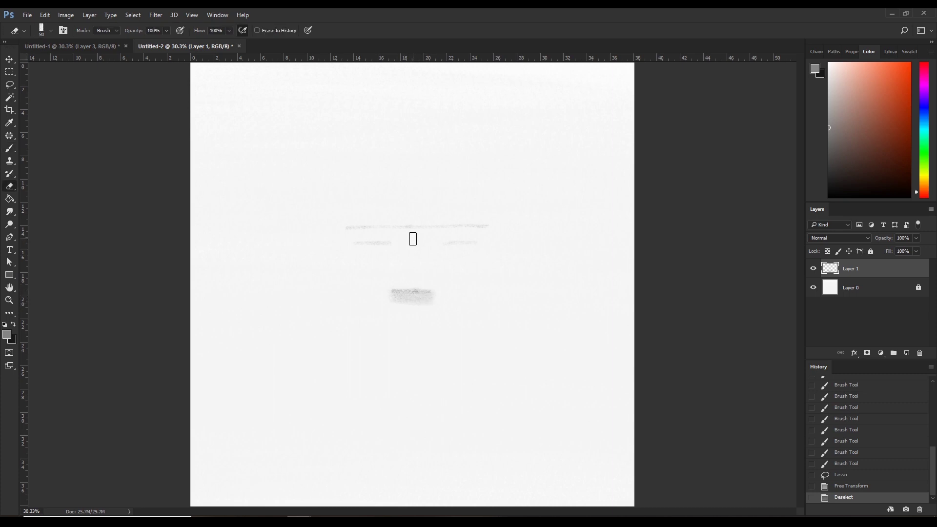
key("bracketright")
left_click_drag(414, 230, 439, 255)
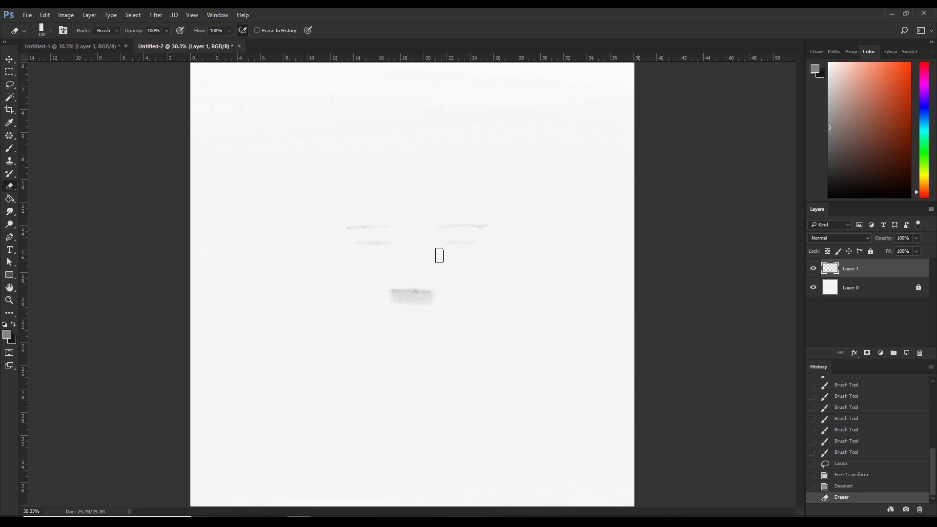
key("b")
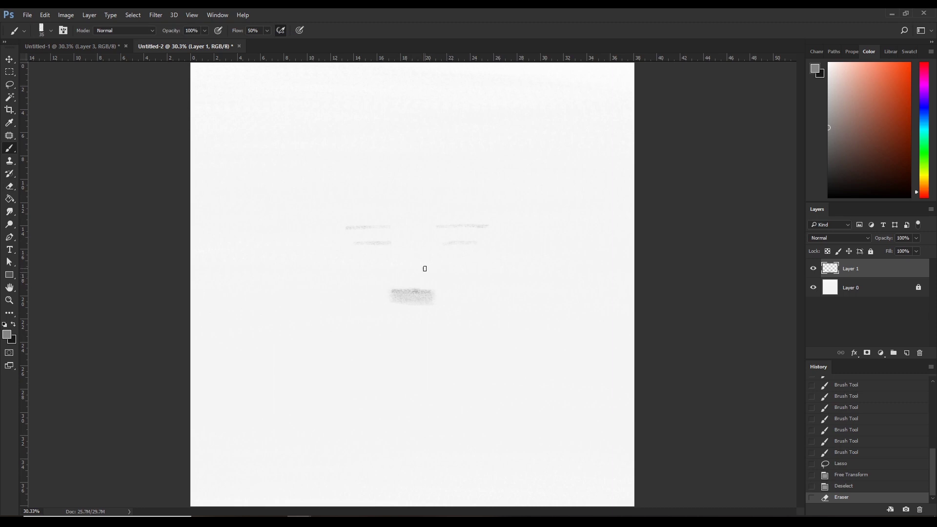
left_click(387, 242)
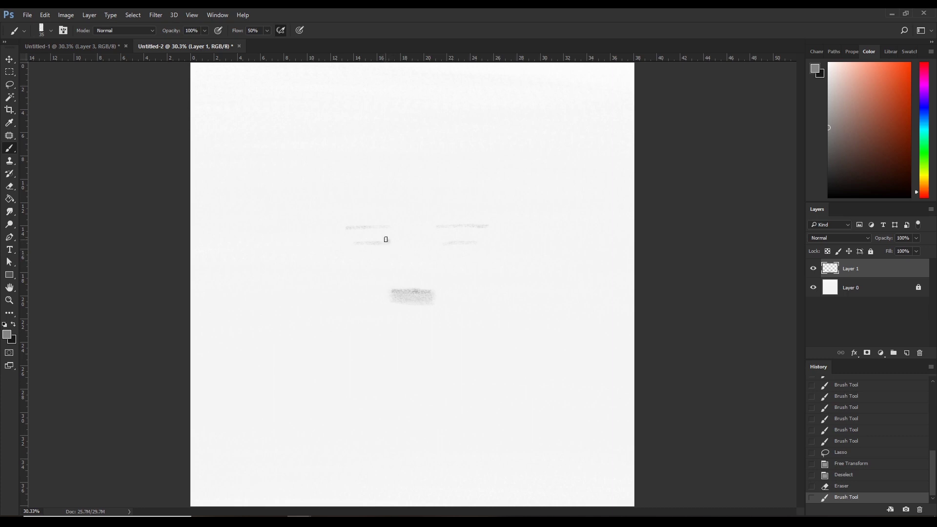
left_click_drag(386, 239, 379, 241)
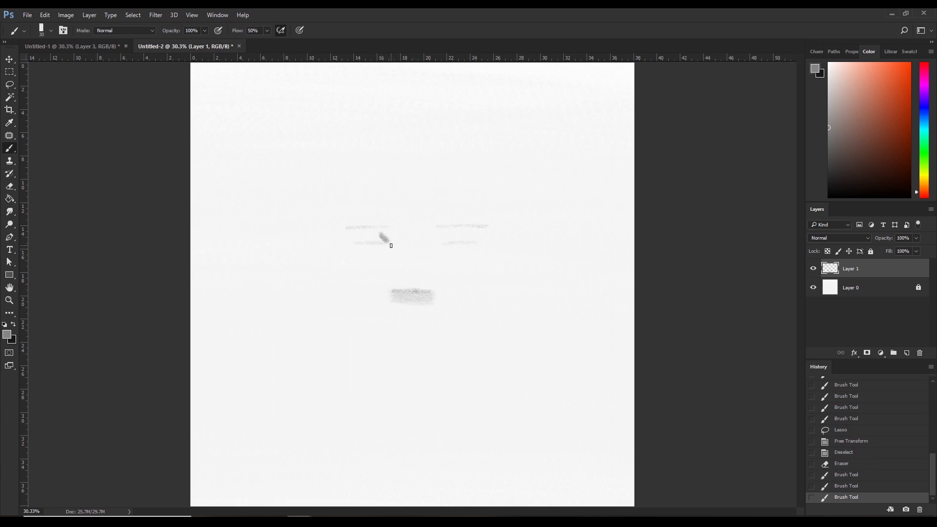
left_click(391, 246)
left_click_drag(382, 237, 377, 234)
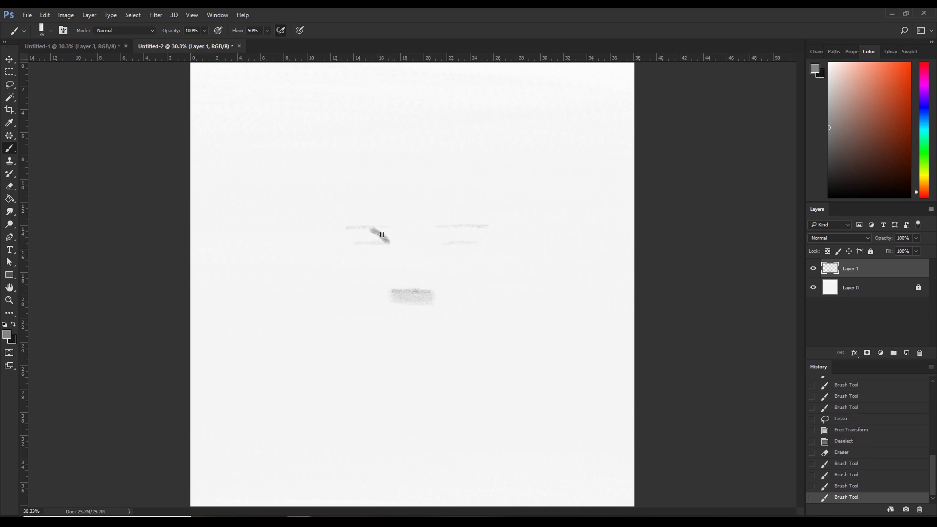
left_click(371, 231)
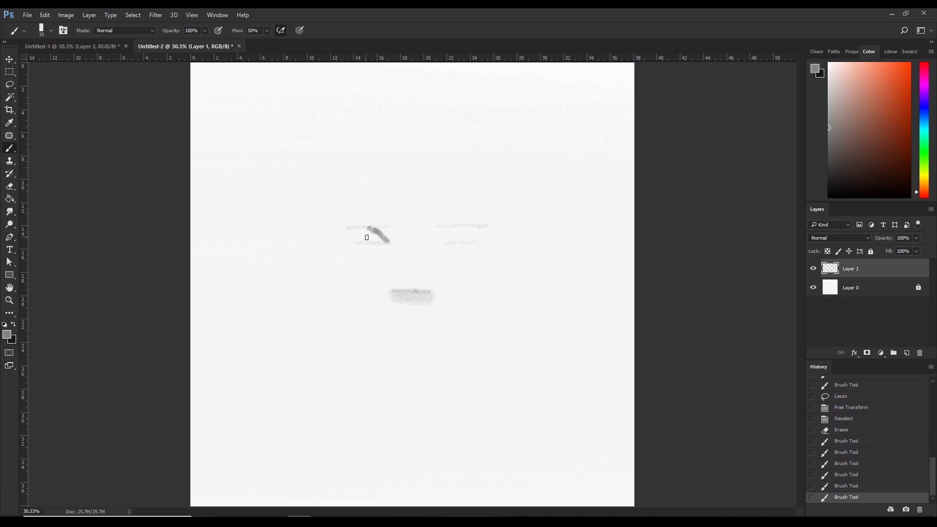
left_click_drag(359, 231, 370, 228)
- Shape the curved dark upper lid of the left eye, alternating brush and eraser
key("e")
left_click(362, 221)
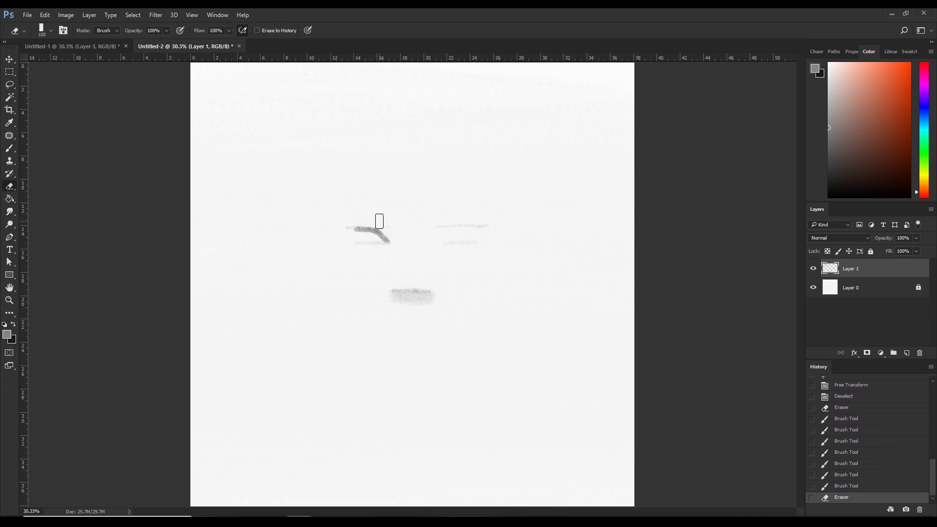
key("b")
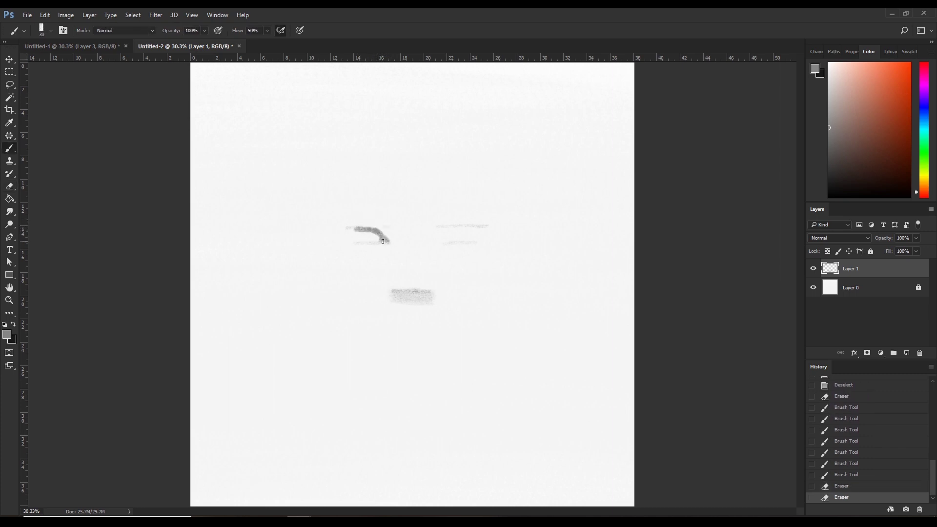
mouse_move(382, 241)
left_mouse_down()
mouse_move(357, 230)
mouse_move(345, 238)
mouse_move(374, 234)
left_mouse_up()
left_click(354, 230)
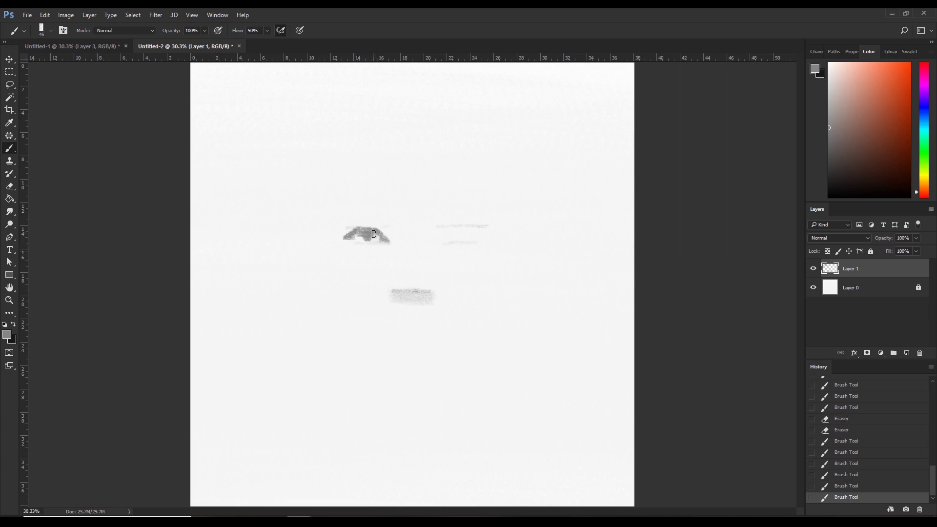
mouse_move(373, 237)
left_mouse_down()
mouse_move(364, 240)
mouse_move(378, 257)
mouse_move(366, 247)
left_mouse_up()
key("e")
key("b")
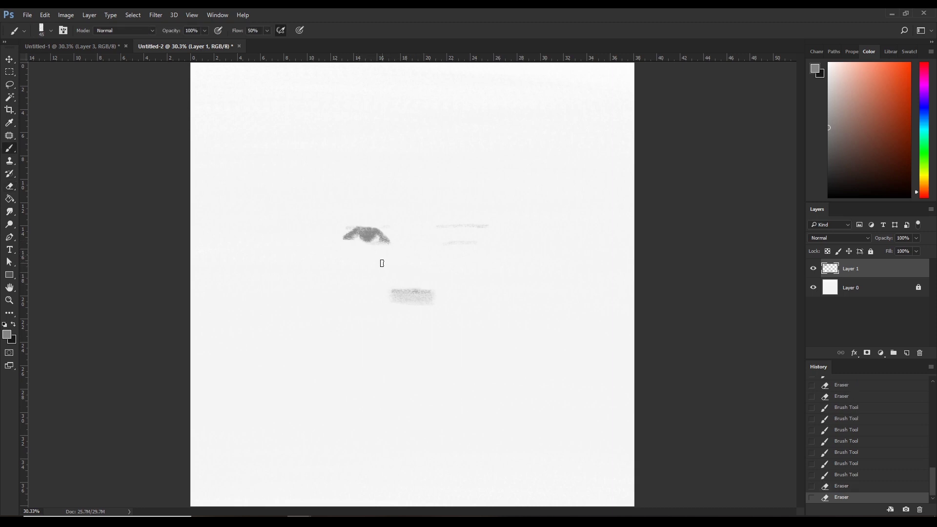
key("e")
left_click(384, 248)
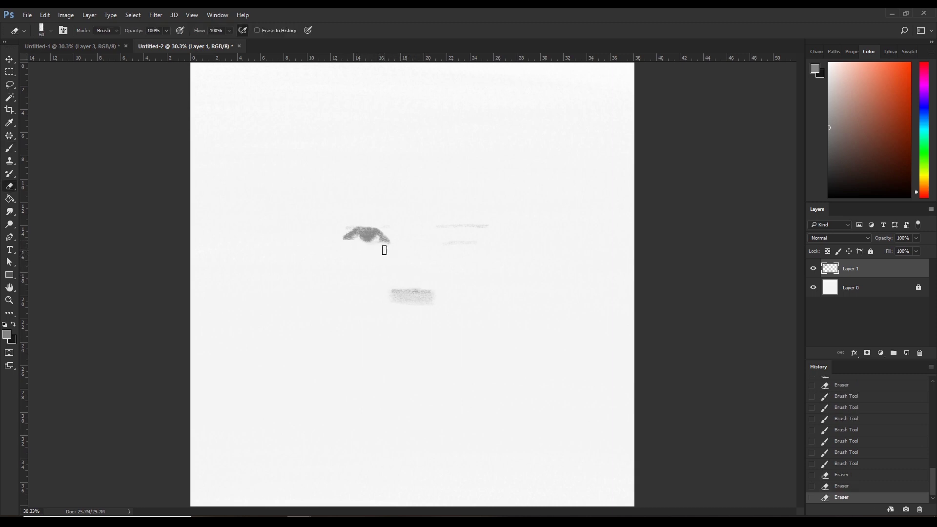
key("b")
left_click_drag(381, 241, 388, 250)
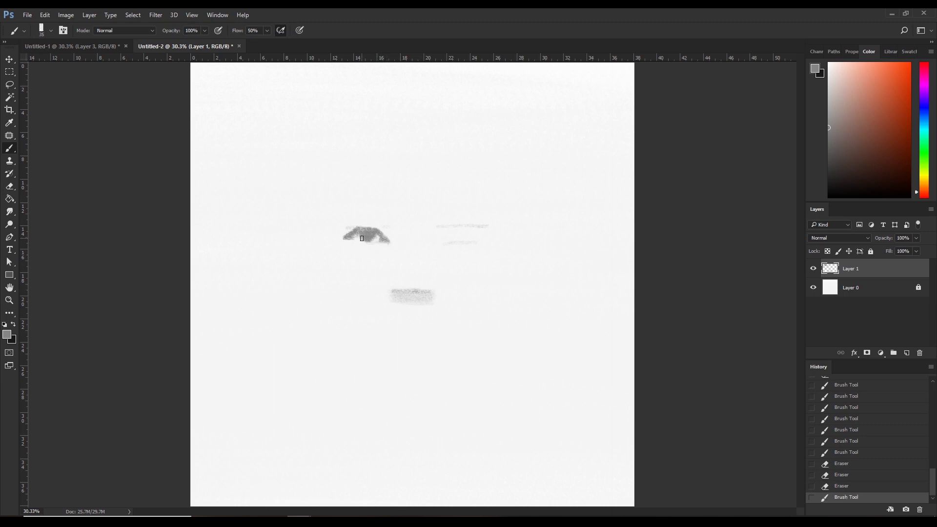
- Dab more tone onto the left eye and erase stray marks around it
left_click(362, 238)
left_click(366, 234)
left_click(352, 232)
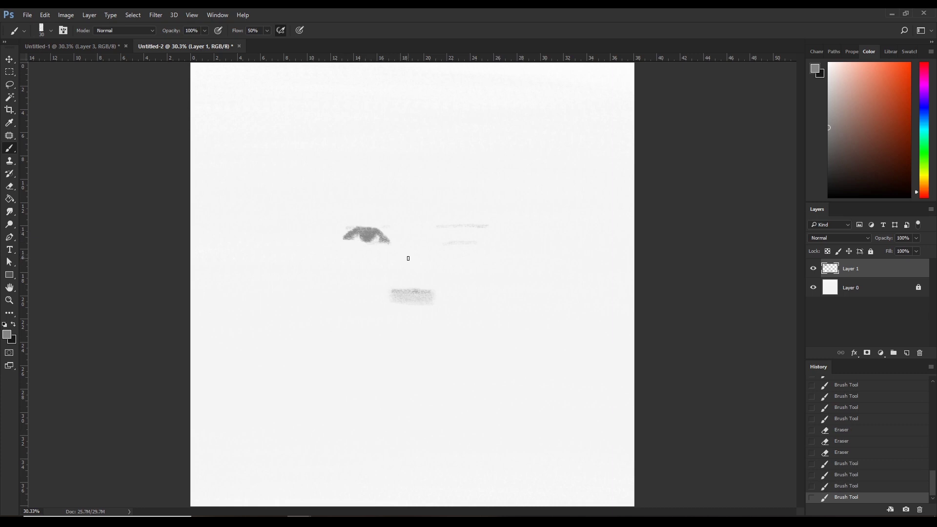
key("e")
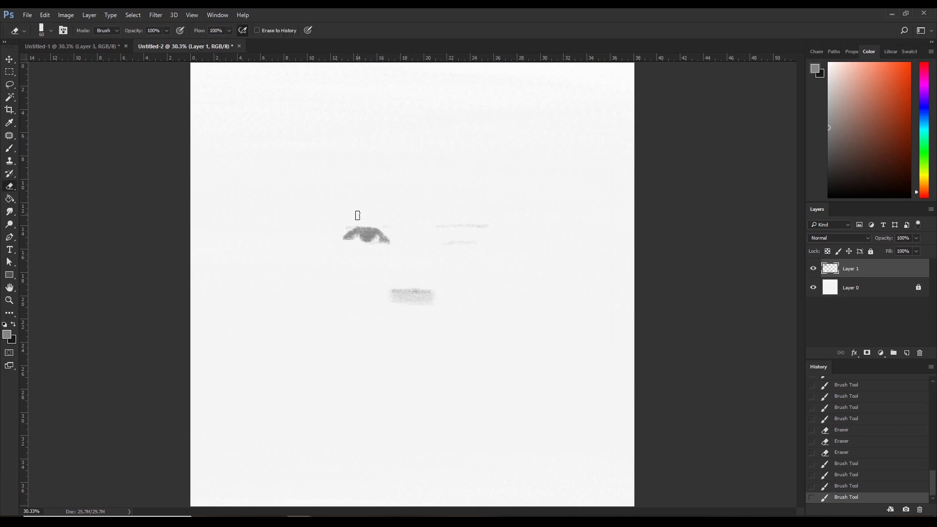
left_click_drag(352, 223, 376, 257)
key("b")
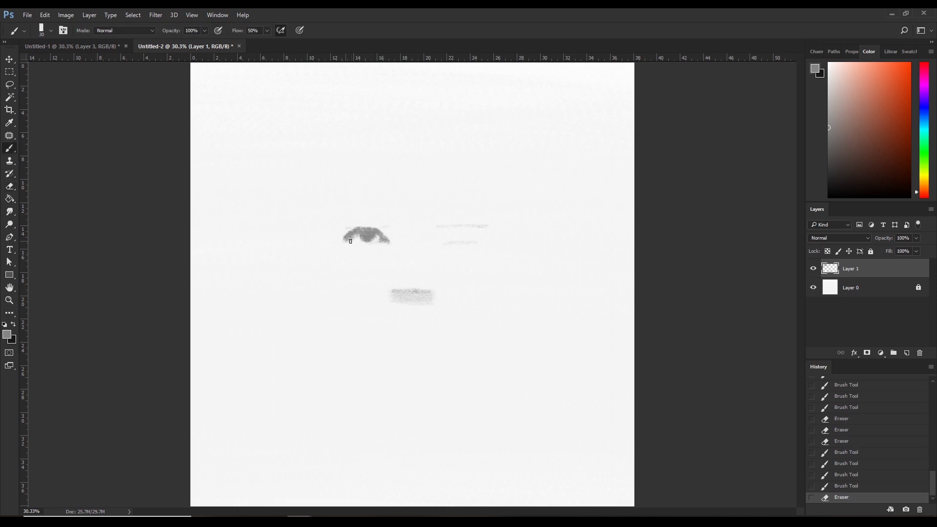
left_click(350, 241)
key("e")
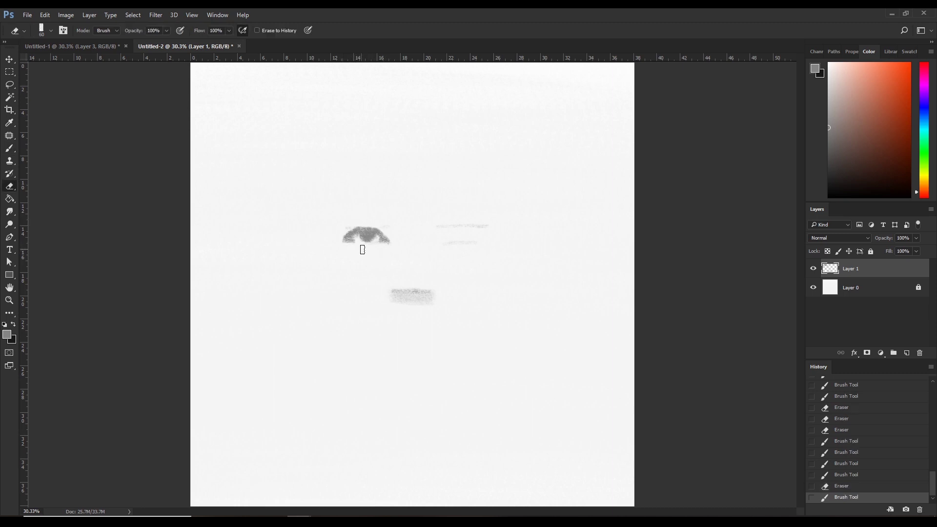
- Trim the eye's edges with a smaller eraser and paint fine strokes along its top
key("bracketleft")
left_click(355, 244)
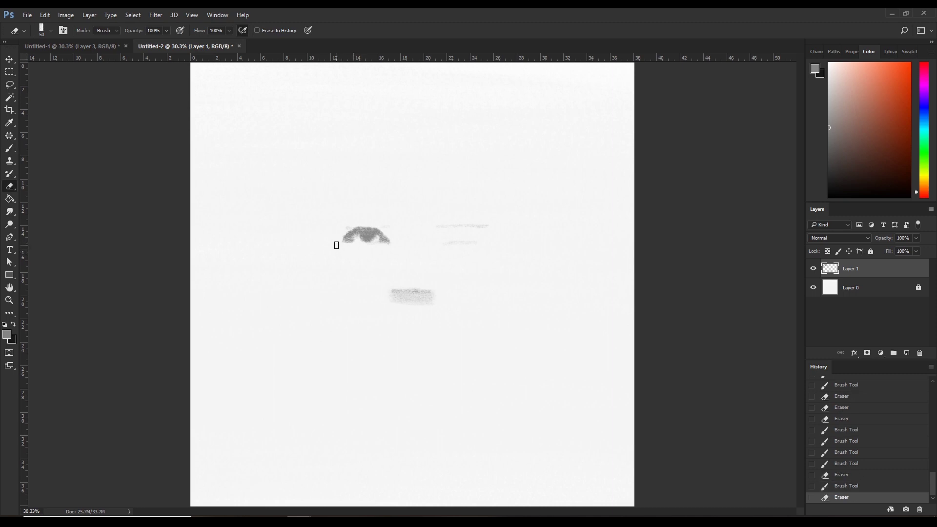
left_click(341, 238)
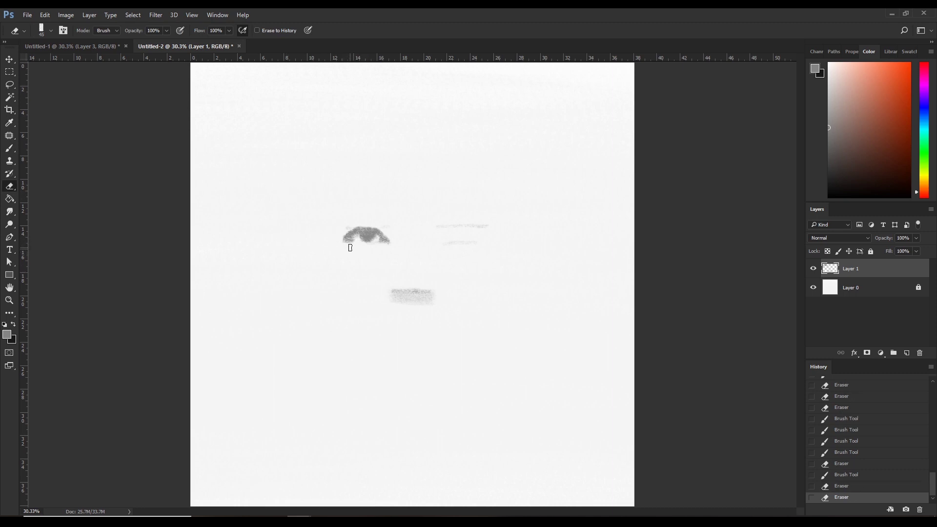
key("bracketleft")
left_click(363, 233)
key("b")
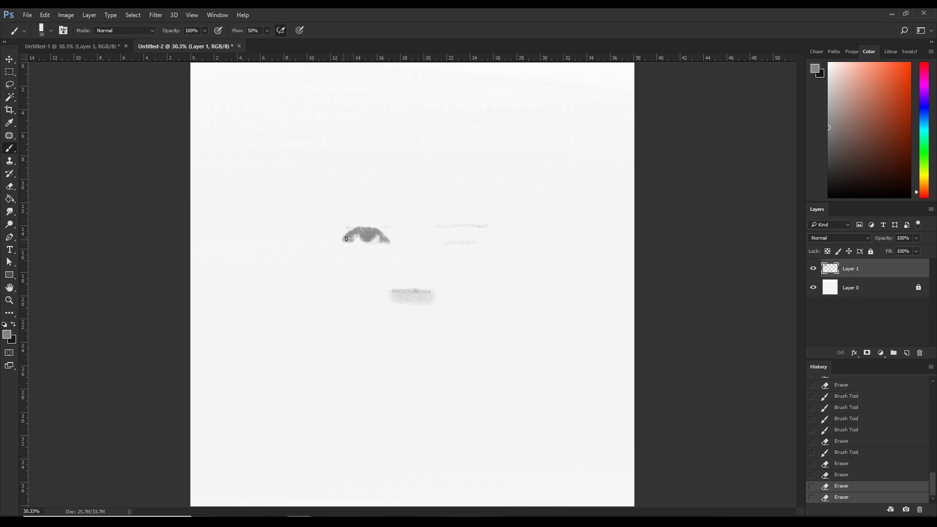
left_click(371, 235)
left_click(374, 236)
left_click(362, 233)
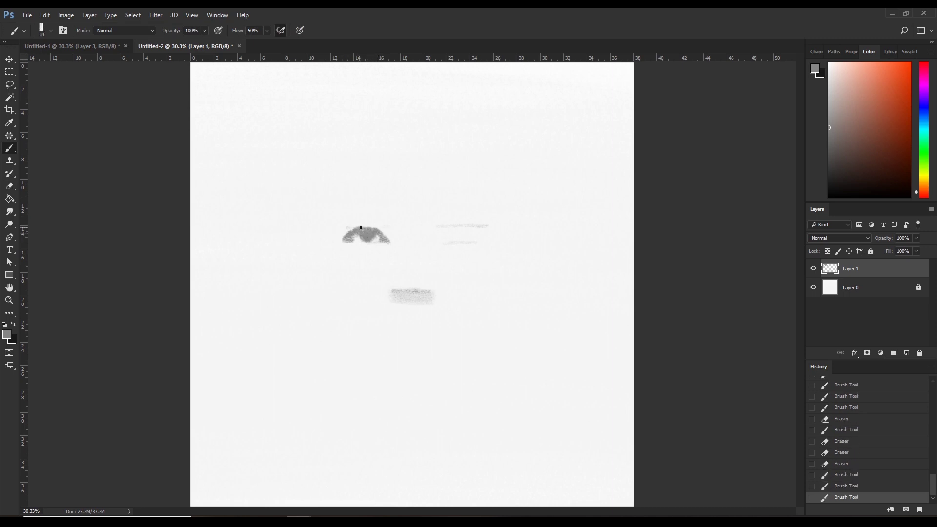
mouse_move(361, 227)
left_mouse_down()
mouse_move(342, 226)
mouse_move(384, 228)
left_mouse_up()
left_click(343, 226)
key("bracketleft")
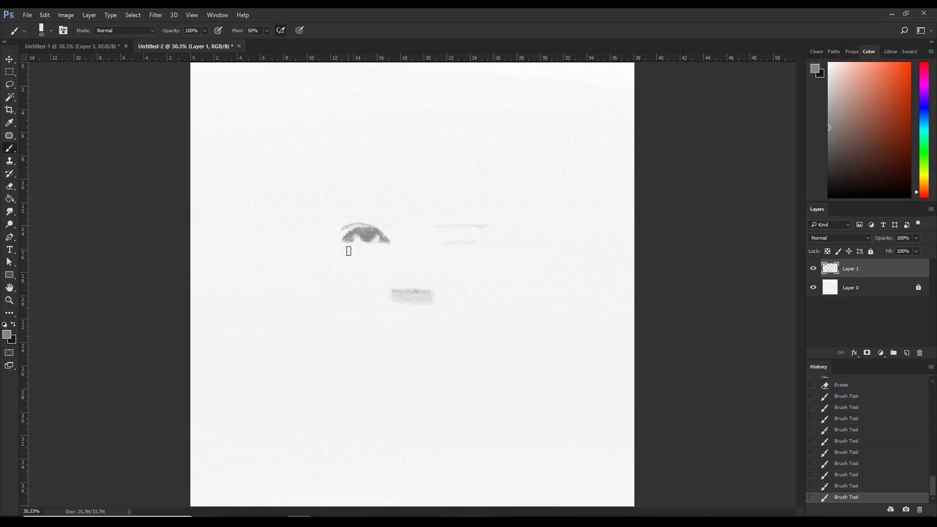
- Lay faint shading along the lower lid and under the left eye
key("bracketright")
mouse_move(351, 247)
left_mouse_down()
mouse_move(346, 242)
mouse_move(393, 249)
left_mouse_up()
key("bracketright")
key("bracketright")
key("bracketright")
left_click_drag(351, 245, 385, 259)
key("bracketright")
key("bracketright")
key("bracketleft")
key("bracketleft")
key("bracketleft")
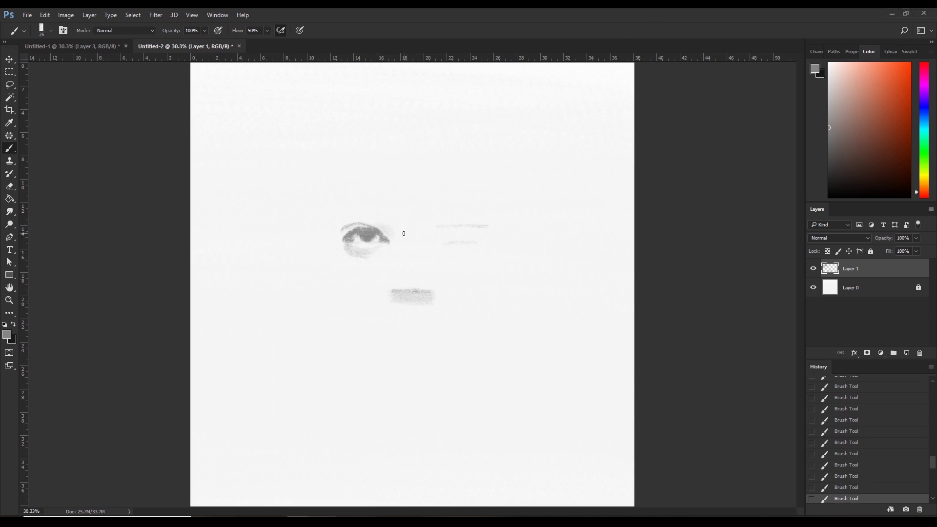
- Paint a soft grey eyebrow arching above the left eye, extending it leftward
key("bracketright")
key("bracketright")
key("bracketright")
key("bracketright")
left_click(356, 205)
key("bracketright")
key("bracketright")
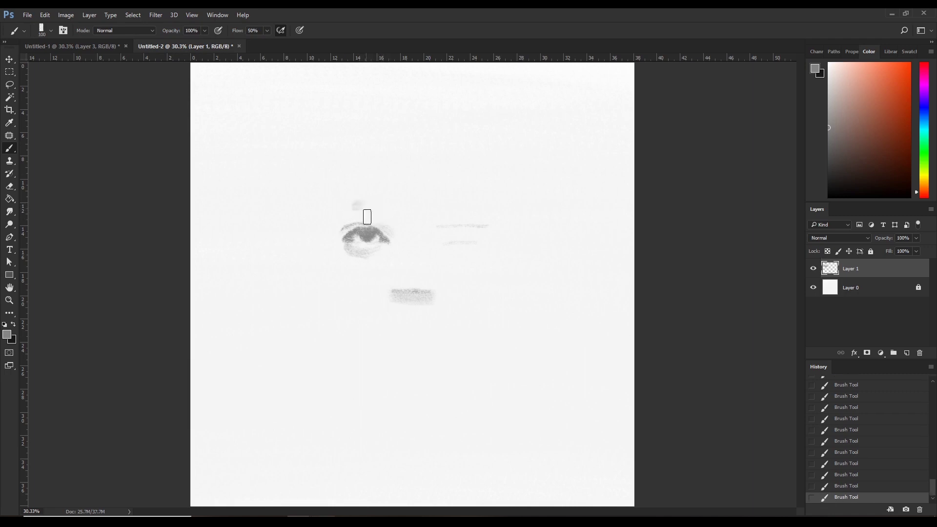
mouse_move(360, 216)
left_mouse_down()
mouse_move(351, 211)
mouse_move(380, 204)
left_mouse_up()
key("bracketleft")
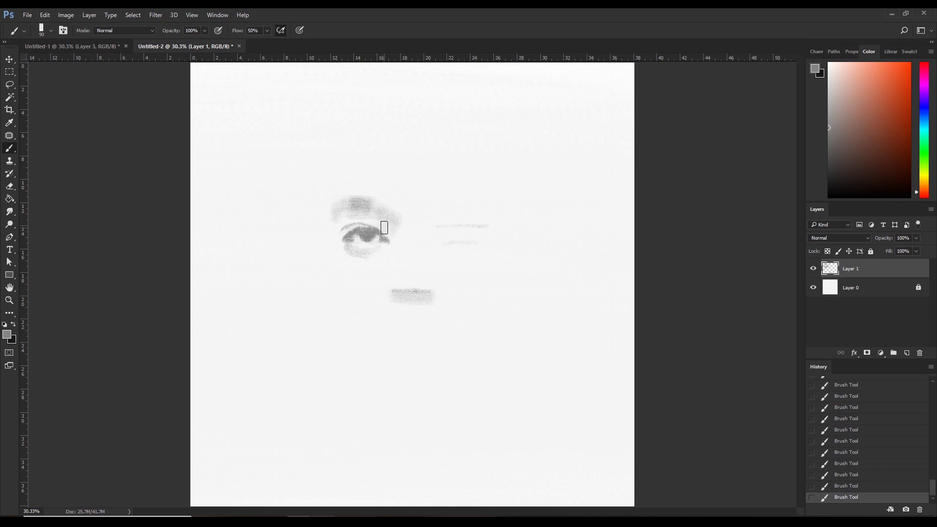
key("bracketleft")
key("bracketleft")
key("bracketleft")
key("bracketleft")
left_click_drag(357, 205, 334, 207)
left_click_drag(333, 205, 317, 205)
- Darken the eyebrow's middle section and extend it to the right
key("bracketright")
key("bracketright")
left_click_drag(377, 203, 388, 207)
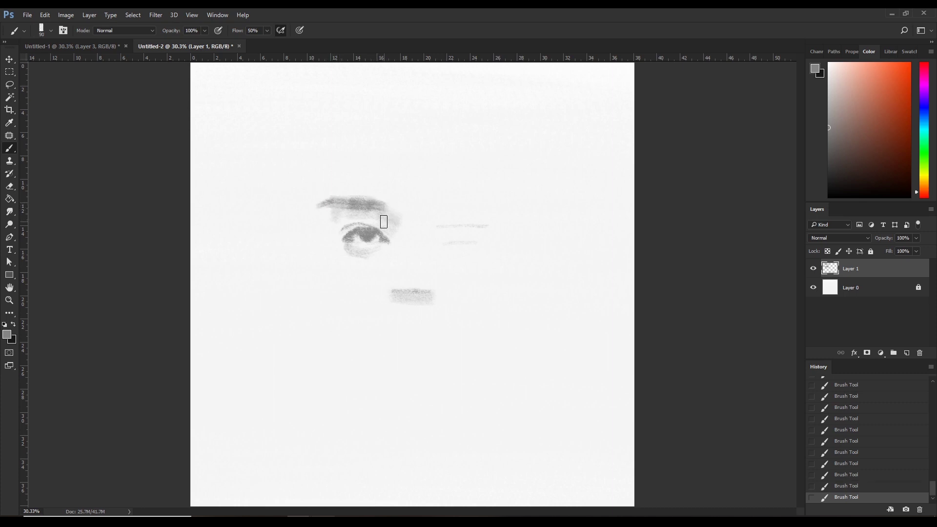
key("bracketright")
key("bracketright")
key("bracketleft")
key("bracketleft")
key("bracketleft")
left_click_drag(344, 204, 343, 204)
key("bracketright")
key("bracketright")
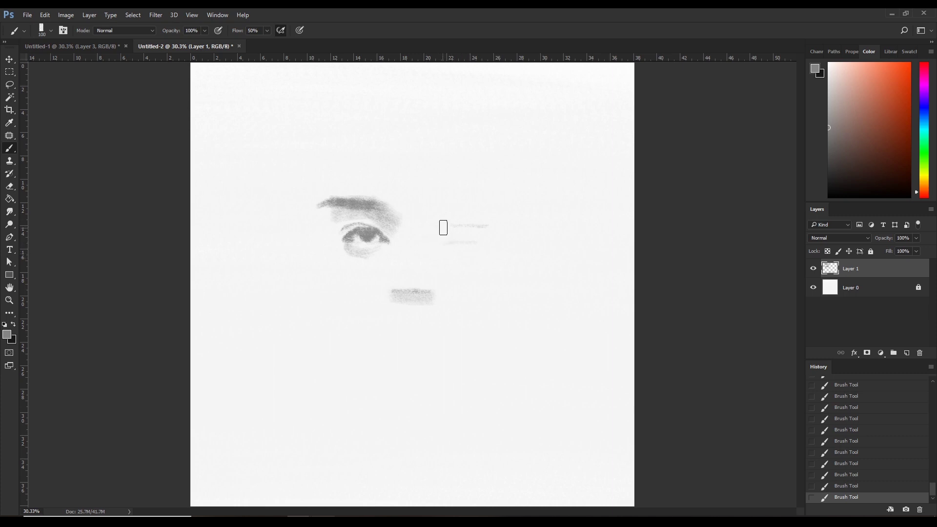
key("bracketleft")
key("bracketleft")
key("bracketleft")
- Erase the eyebrow's left tip, comparing with undo/redo, then add small brow touches
key("e")
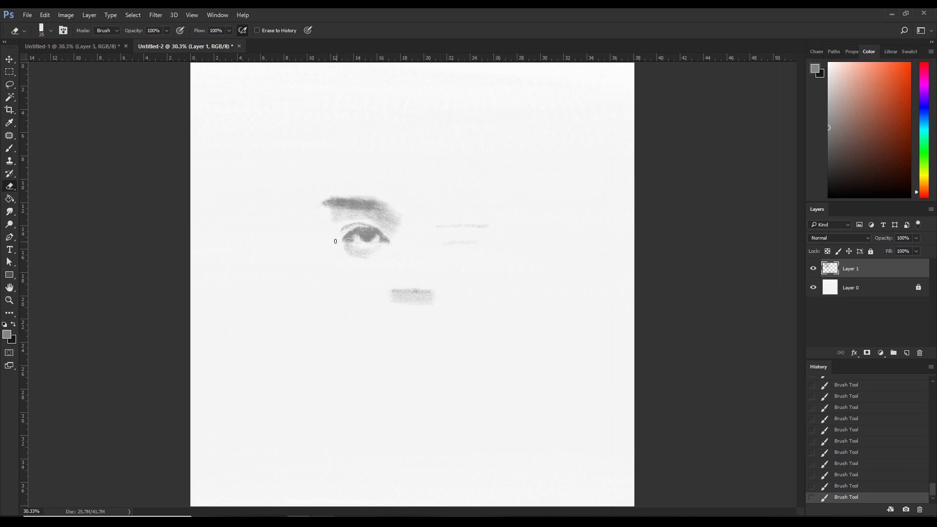
left_click_drag(338, 241, 337, 240)
key("ctrl+z")
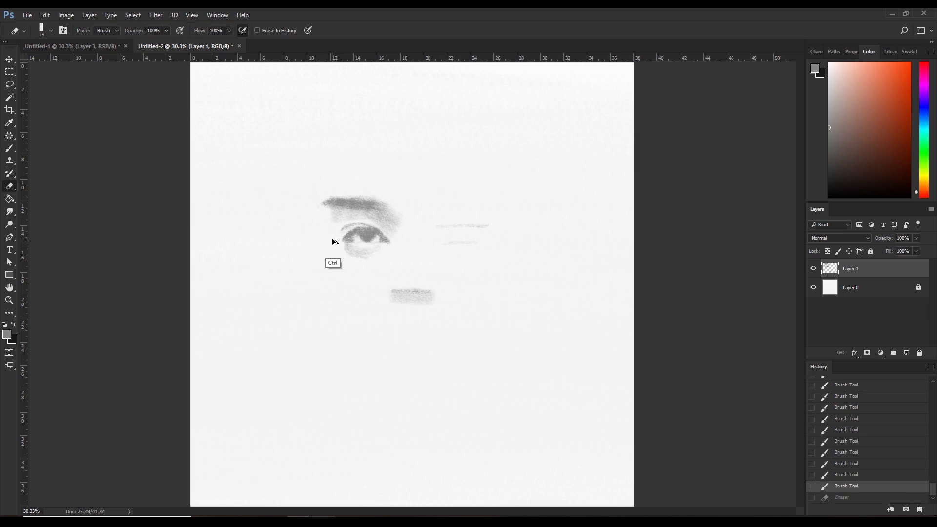
key("ctrl+z")
left_click(328, 199)
key("ctrl+z")
key("ctrl+z")
key("b")
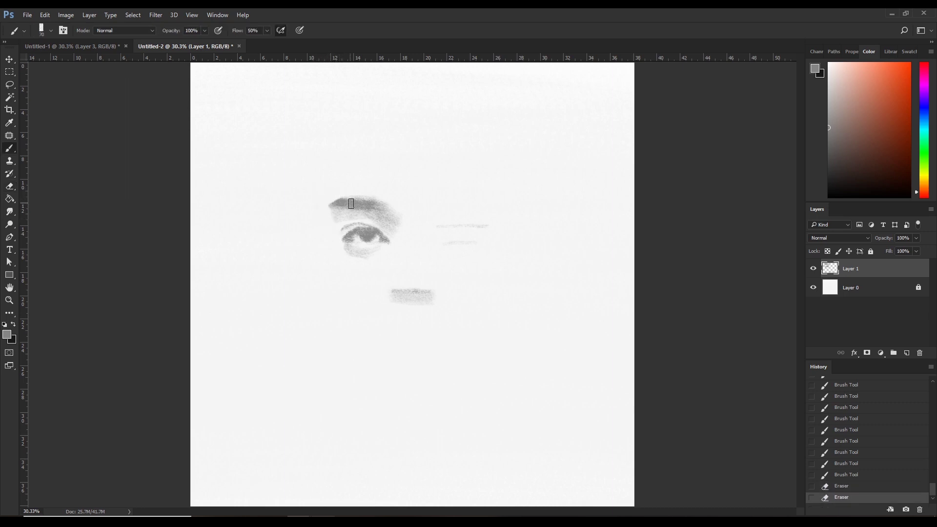
left_click(331, 208)
left_click(341, 206)
- Lasso the left eyebrow, free-transform it to reshape it, and deselect
key("l")
mouse_move(311, 183)
left_mouse_down()
mouse_move(366, 221)
mouse_move(379, 169)
left_mouse_up()
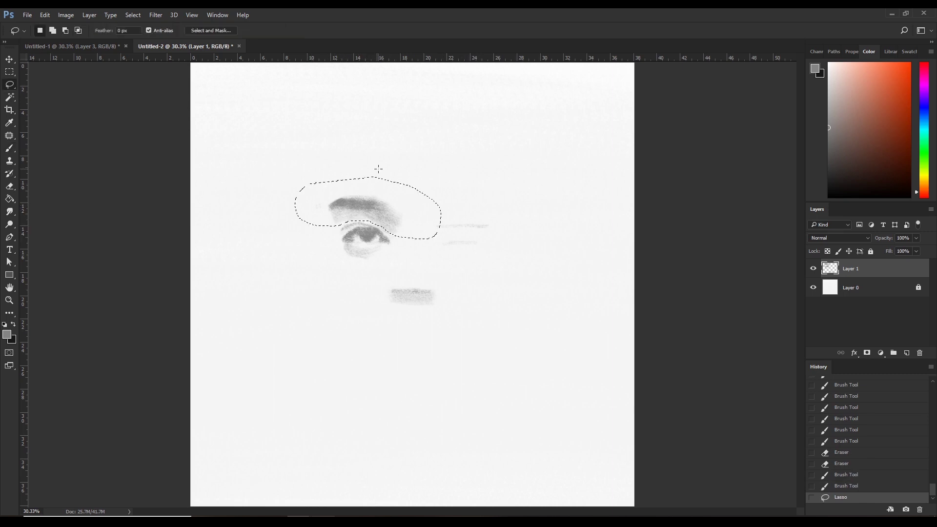
key("ctrl+t")
key("Return")
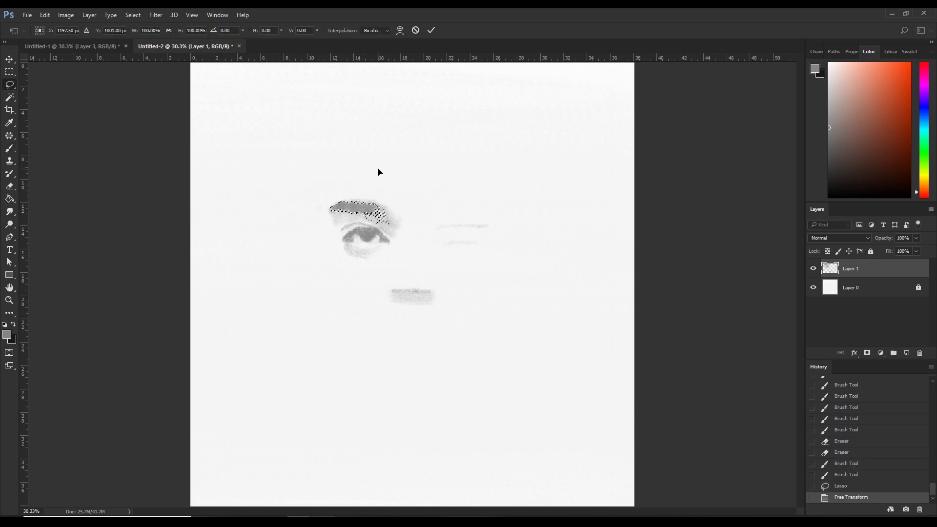
key("ctrl+d")
key("b")
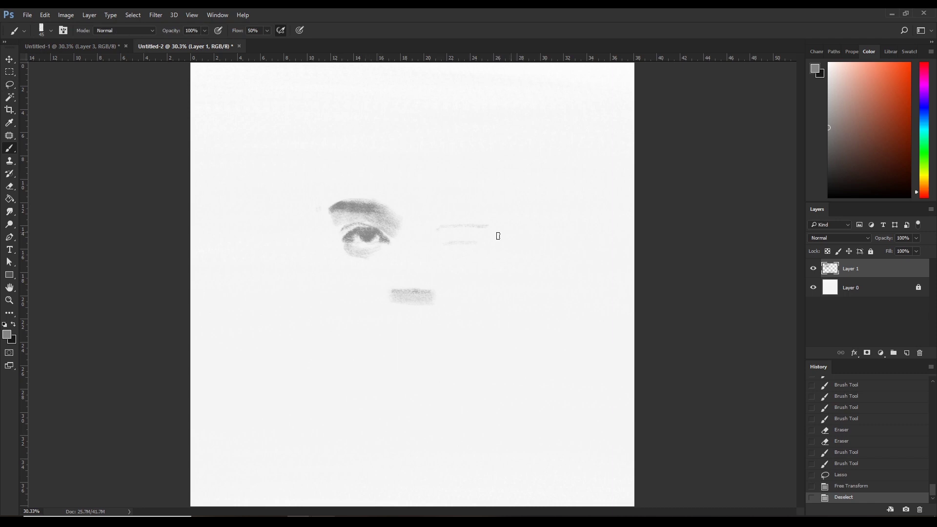
key("bracketleft")
- Paint a mark at the right eye's inner corner, then lasso and transform it into position
left_click(441, 240)
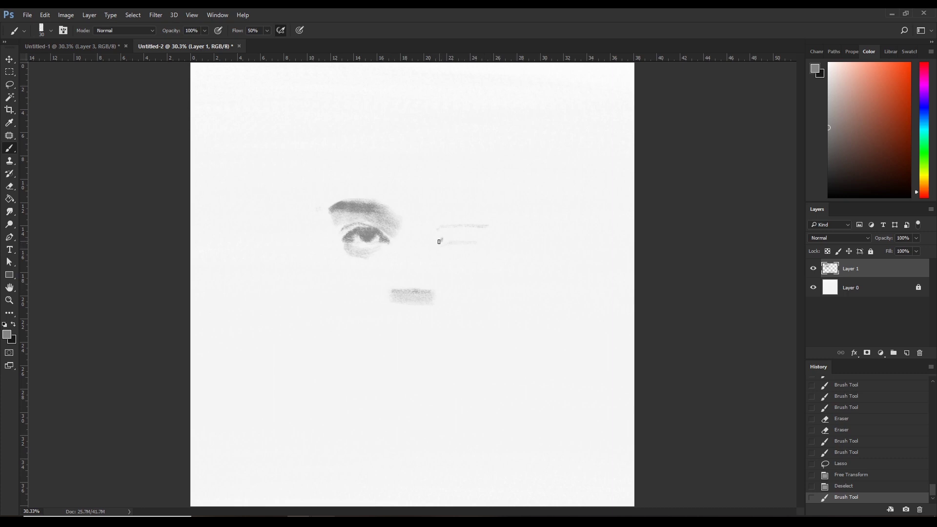
key("l")
left_click_drag(439, 241, 423, 233)
key("ctrl+t")
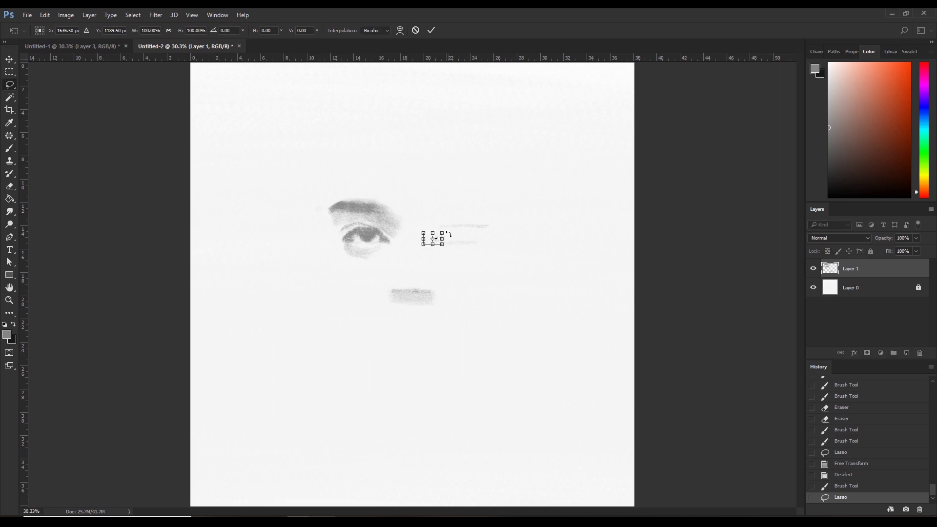
key("Return")
key("ctrl+d")
key("b")
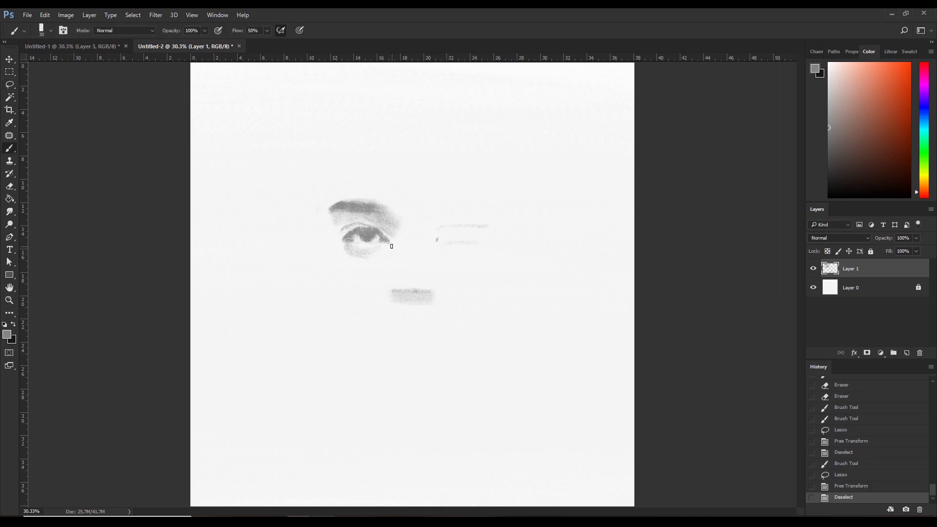
- Paint the right eye's dark inner corner, outer corner and upper lid
left_click_drag(437, 239, 438, 238)
left_click(436, 239)
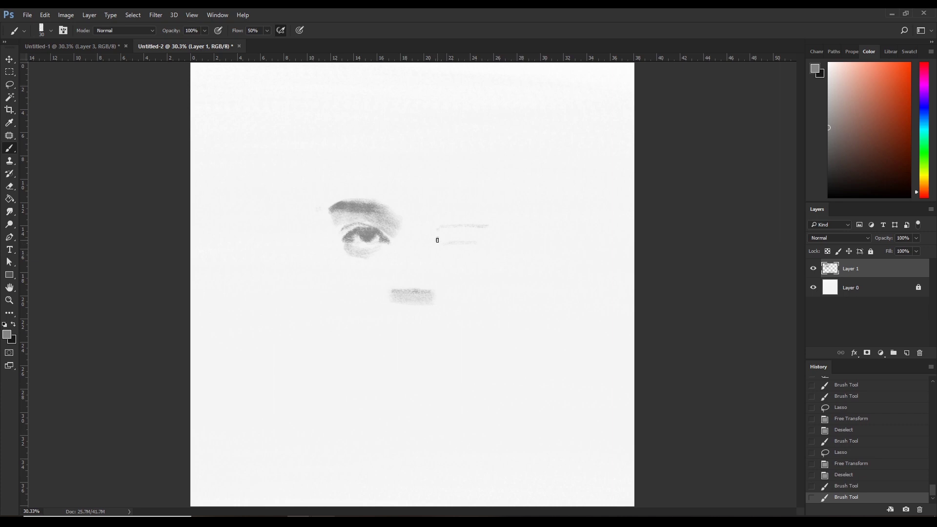
left_click(437, 240)
mouse_move(440, 241)
left_mouse_down()
mouse_move(455, 227)
mouse_move(436, 241)
left_mouse_up()
left_click(479, 235)
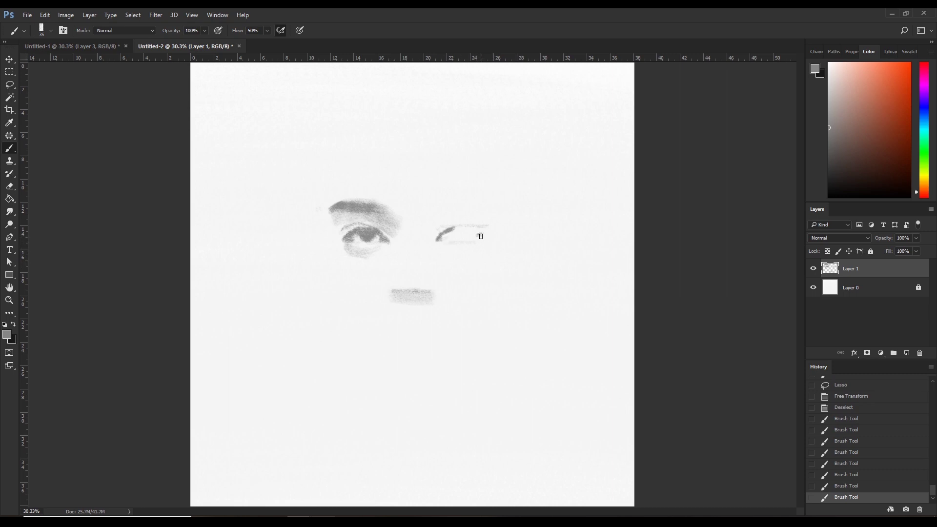
left_click_drag(481, 236, 464, 229)
- With a gradually larger brush, darken the right eye's iris and corners
key("bracketright")
left_click(464, 234)
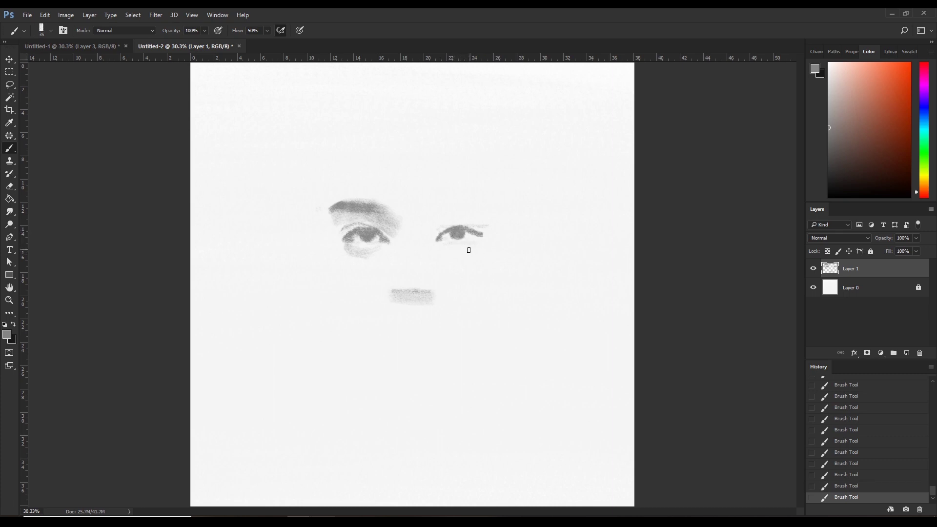
left_click(450, 233)
left_click(440, 241)
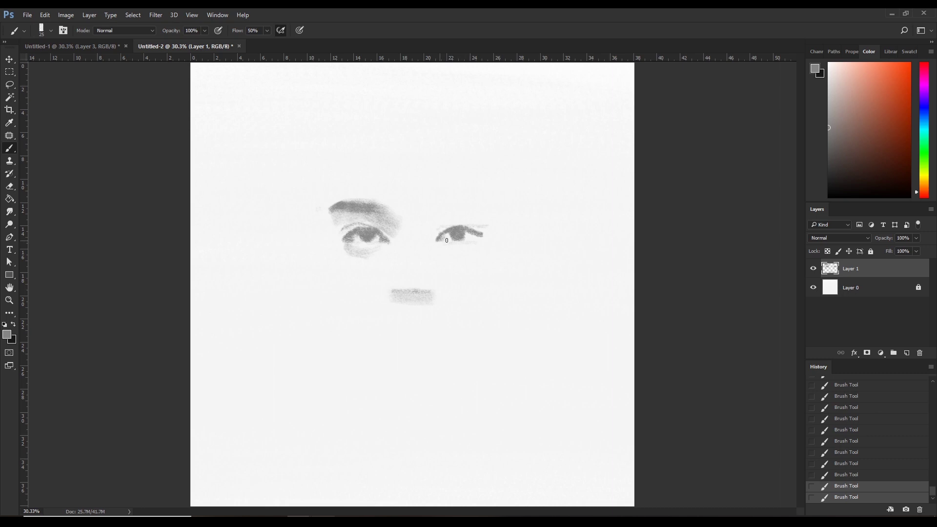
key("bracketright")
left_click(466, 238)
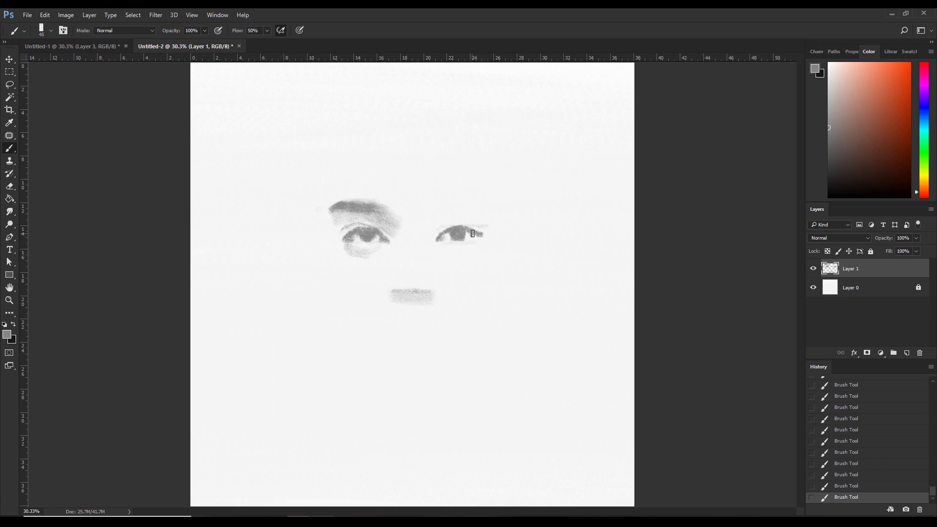
key("bracketright")
key("bracketright")
left_click(477, 234)
- Erase the stray mark above the right eye, then shade faintly beneath it
key("e")
left_click_drag(473, 222, 461, 218)
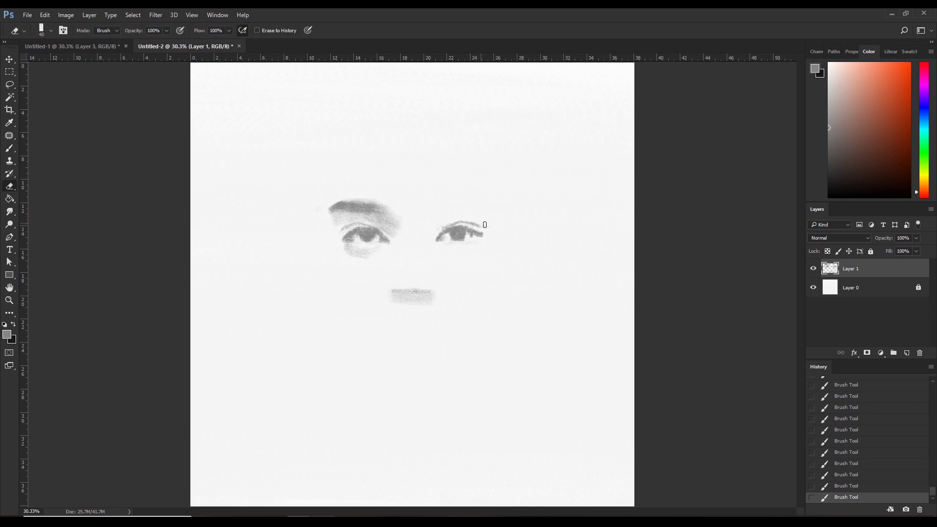
key("b")
key("bracketright")
key("bracketright")
key("bracketright")
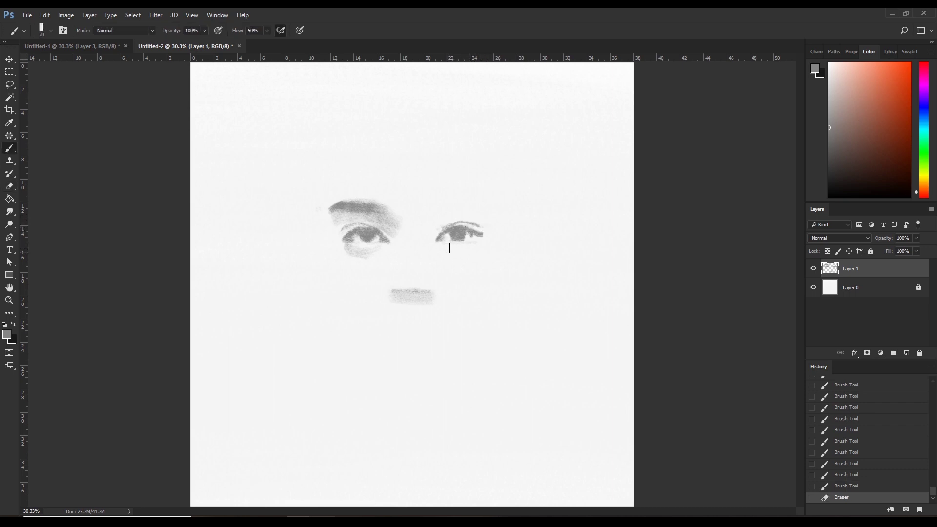
key("bracketright")
key("bracketright")
key("bracketright")
key("bracketleft")
key("bracketleft")
mouse_move(471, 250)
left_mouse_down()
mouse_move(439, 243)
mouse_move(482, 251)
mouse_move(470, 246)
mouse_move(478, 242)
left_mouse_up()
- Begin the right eyebrow with a soft stroke rising above the eye
key("e")
key("b")
key("e")
mouse_move(470, 245)
left_mouse_down()
mouse_move(480, 249)
mouse_move(421, 213)
mouse_move(483, 207)
mouse_move(431, 207)
mouse_move(486, 196)
left_mouse_up()
key("b")
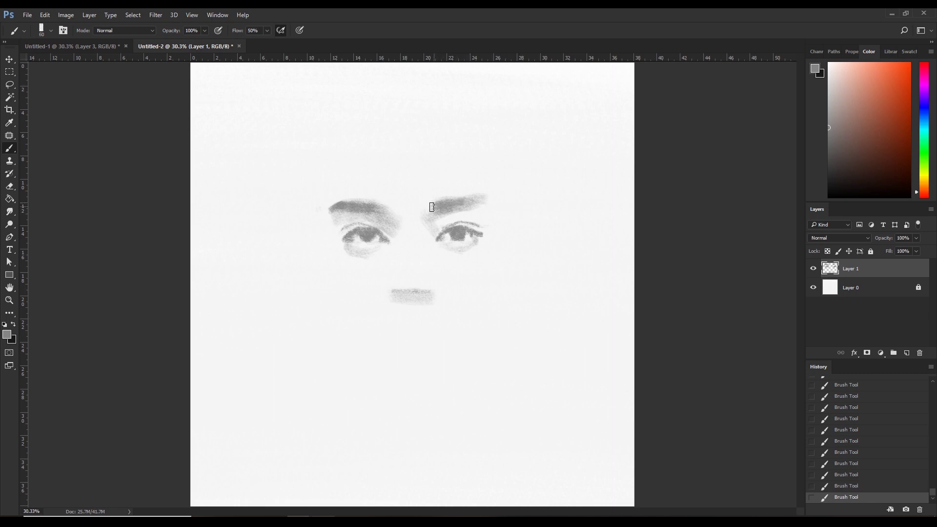
- Darken the right eyebrow's inner end and erase its tail
left_click_drag(436, 203, 427, 217)
key("bracketleft")
key("bracketleft")
key("e")
left_click_drag(482, 207, 456, 209)
key("b")
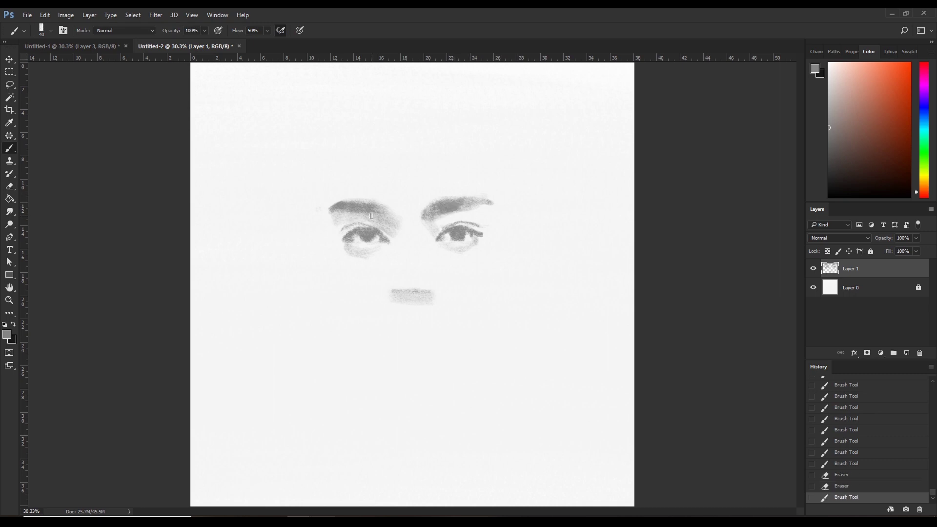
- Add short strokes to the left eyebrow and trim the right eyebrow's edge
mouse_move(371, 216)
left_mouse_down()
mouse_move(361, 210)
mouse_move(378, 213)
mouse_move(369, 214)
left_mouse_up()
key("bracketright")
key("e")
left_click(467, 196)
left_click(464, 195)
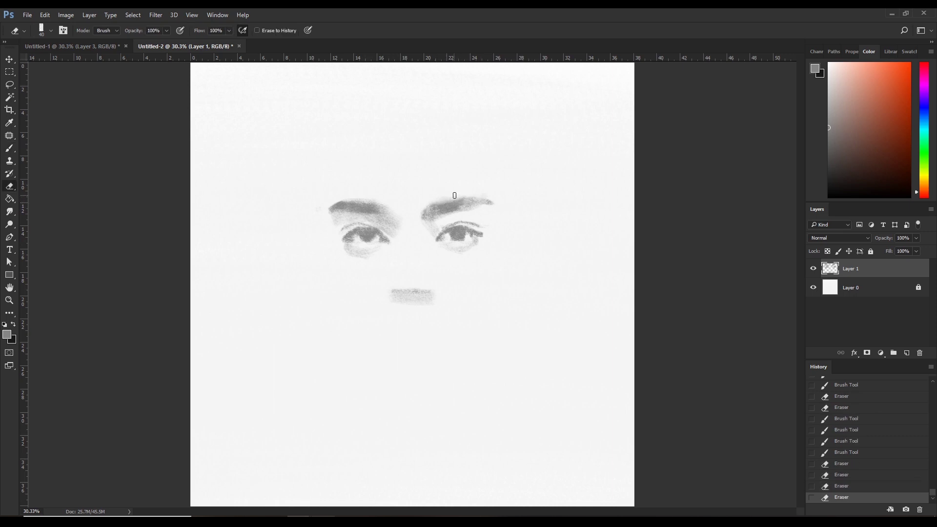
left_click(439, 198)
key("ctrl+alt+z")
key("ctrl+alt+z")
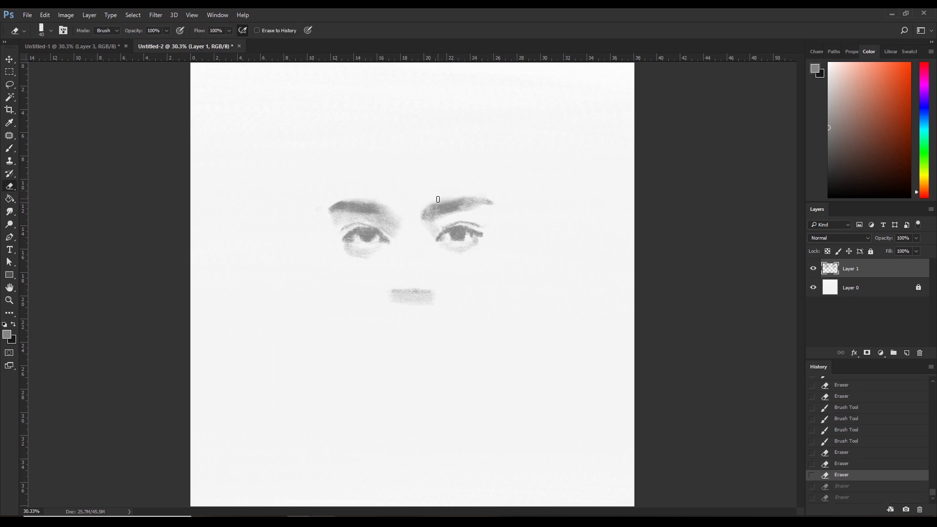
- Lighten parts of the right eyebrow, then darken it slightly near the inner end
mouse_move(429, 205)
left_mouse_down()
mouse_move(442, 200)
mouse_move(426, 211)
left_mouse_up()
left_click(452, 197)
key("b")
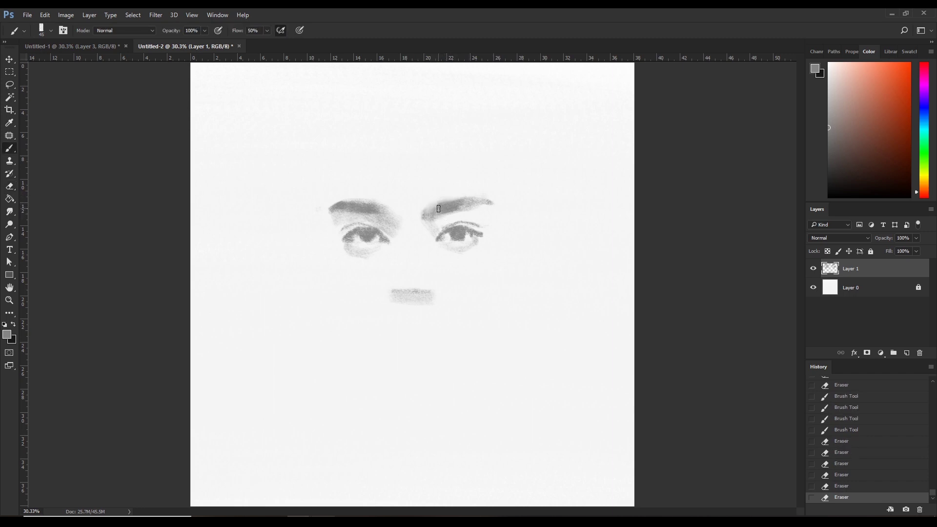
left_click(439, 208)
key("bracketleft")
key("bracketright")
- Draw faint lines along the left and right sides of the nose bridge
left_click_drag(390, 276, 391, 290)
left_click(391, 279)
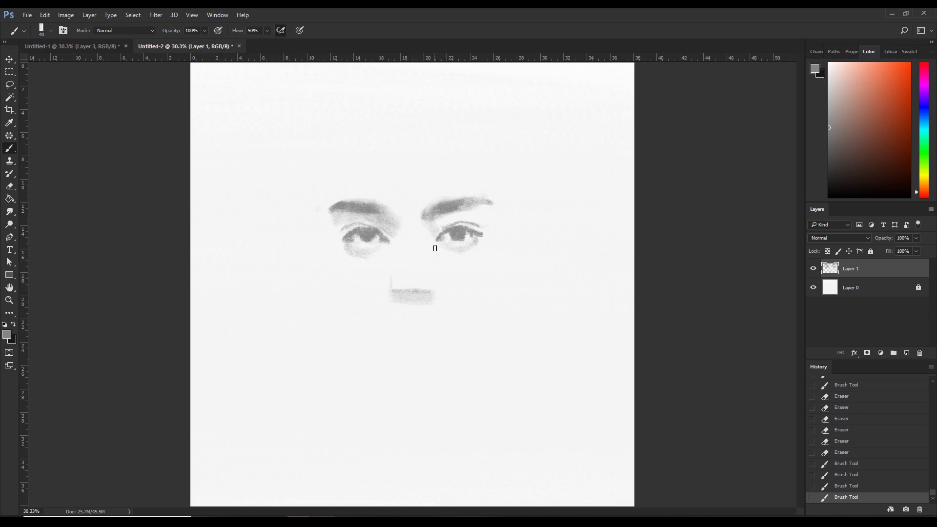
mouse_move(435, 275)
left_mouse_down()
mouse_move(436, 292)
mouse_move(455, 294)
left_mouse_up()
left_click(436, 281)
key("e")
key("b")
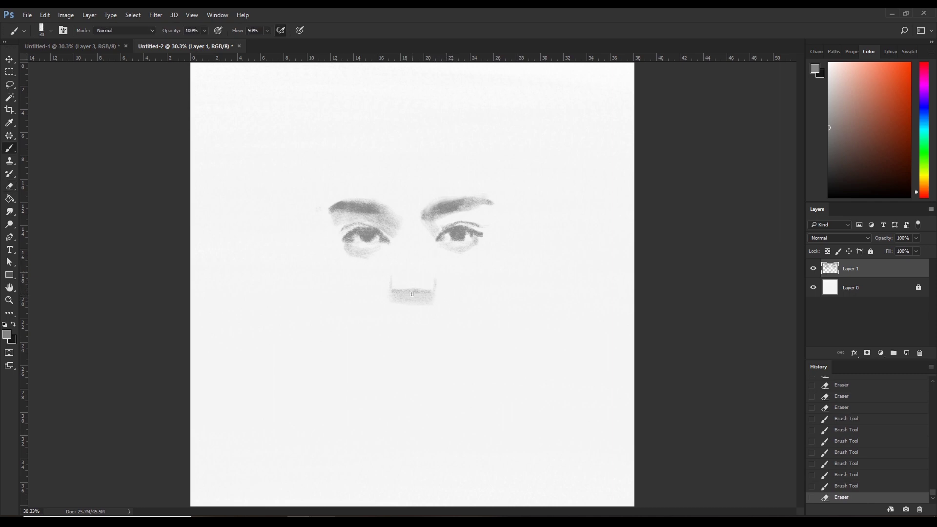
- Shade along the nose base, darkening its left side and the right nostril
left_click_drag(412, 294, 413, 297)
left_click_drag(412, 294, 431, 297)
key("bracketright")
mouse_move(398, 297)
left_mouse_down()
mouse_move(413, 301)
mouse_move(404, 296)
left_mouse_up()
key("ctrl+z")
left_click(399, 292)
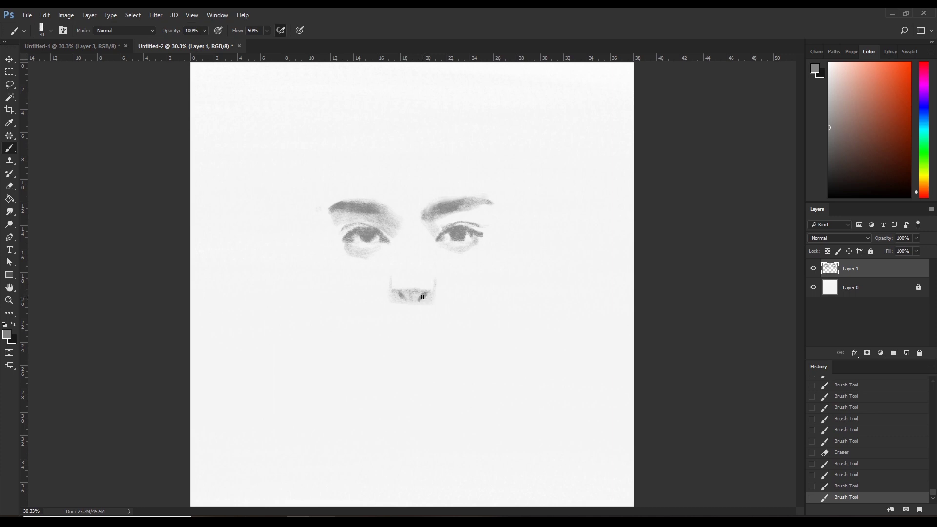
mouse_move(421, 296)
left_mouse_down()
mouse_move(400, 298)
mouse_move(430, 300)
mouse_move(421, 297)
left_mouse_up()
- Erase excess nose shading and shade the nose tip with a larger brush
key("e")
mouse_move(413, 294)
left_mouse_down()
mouse_move(427, 295)
mouse_move(390, 281)
left_mouse_up()
key("b")
key("bracketright")
mouse_move(431, 291)
left_mouse_down()
mouse_move(410, 283)
mouse_move(438, 303)
mouse_move(430, 295)
left_mouse_up()
key("bracketleft")
key("e")
key("b")
- Erase stray shading, then extend the nose shadow to the lower left
key("e")
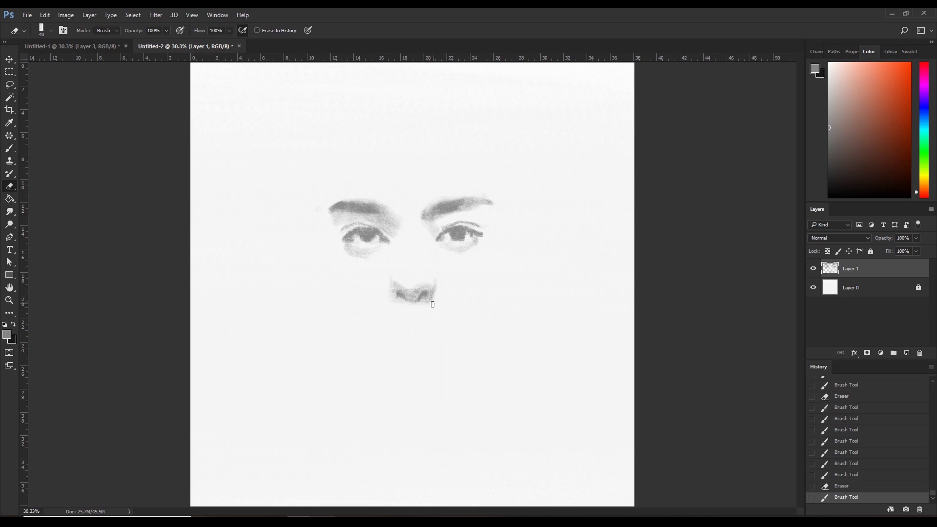
left_click_drag(433, 304, 434, 307)
key("b")
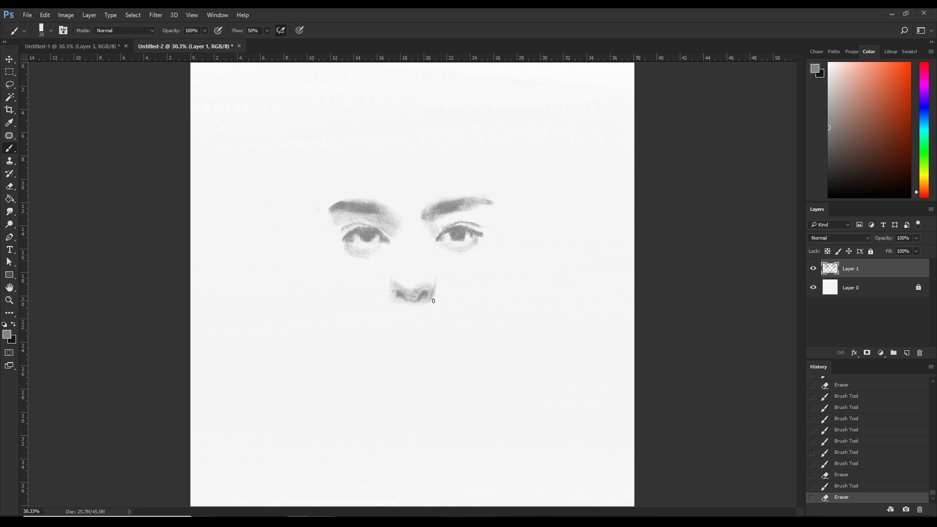
left_click(423, 299)
left_click(441, 311)
key("bracketright")
key("bracketright")
mouse_move(415, 306)
left_mouse_down()
mouse_move(391, 295)
mouse_move(419, 315)
left_mouse_up()
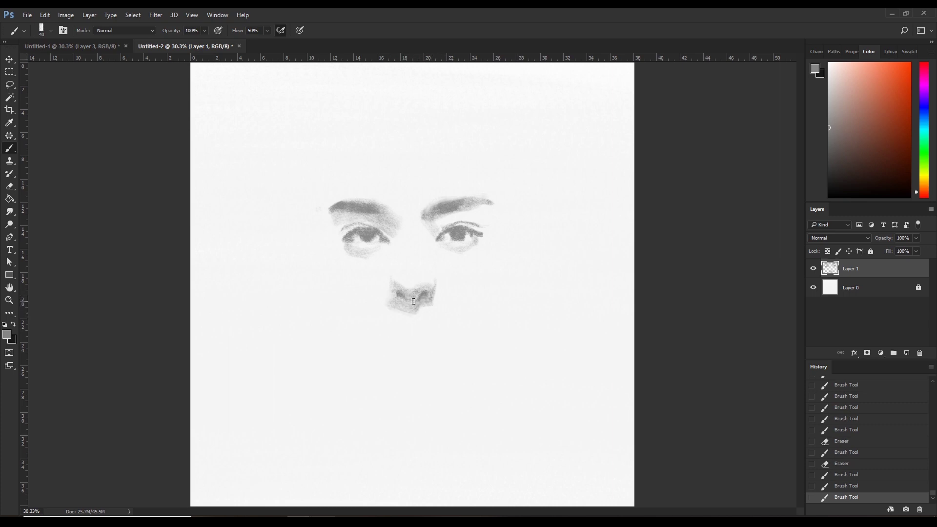
- Darken the nose shading with a smaller brush, dabbing the left nostril
key("bracketleft")
key("bracketleft")
left_click_drag(400, 301, 412, 300)
key("bracketleft")
left_click(391, 292)
left_click(391, 292)
- Erase a small area above the nose and deepen the shading around the nostrils
key("e")
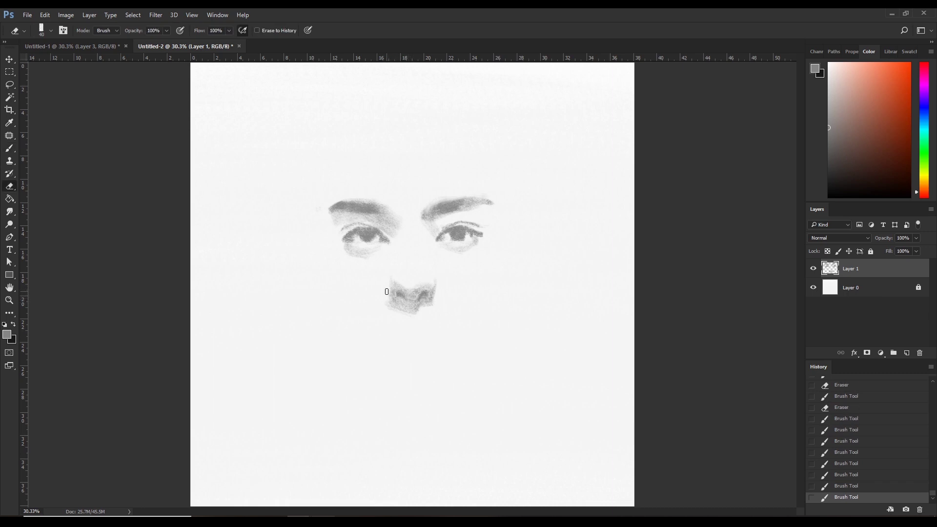
left_click_drag(387, 288, 397, 276)
key("b")
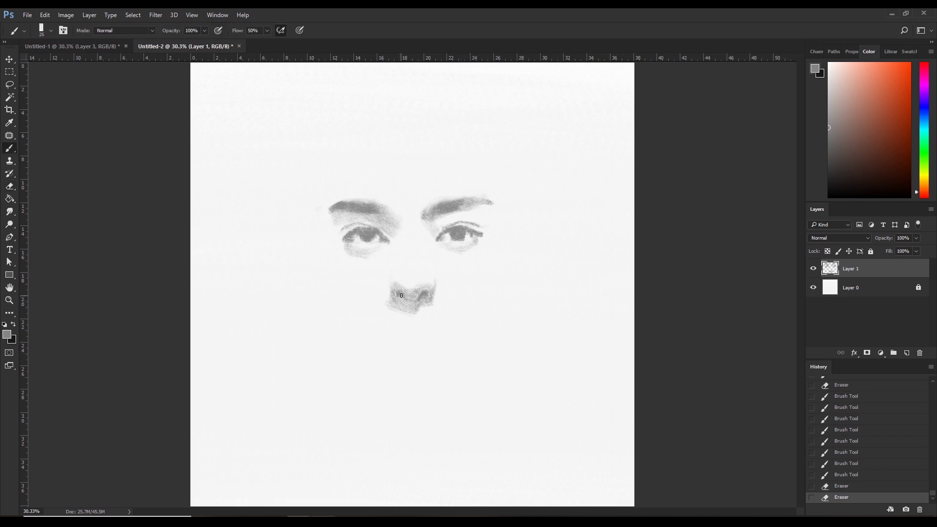
left_click(403, 297)
mouse_move(402, 297)
left_mouse_down()
mouse_move(426, 300)
mouse_move(410, 295)
left_mouse_up()
left_click_drag(405, 294, 427, 299)
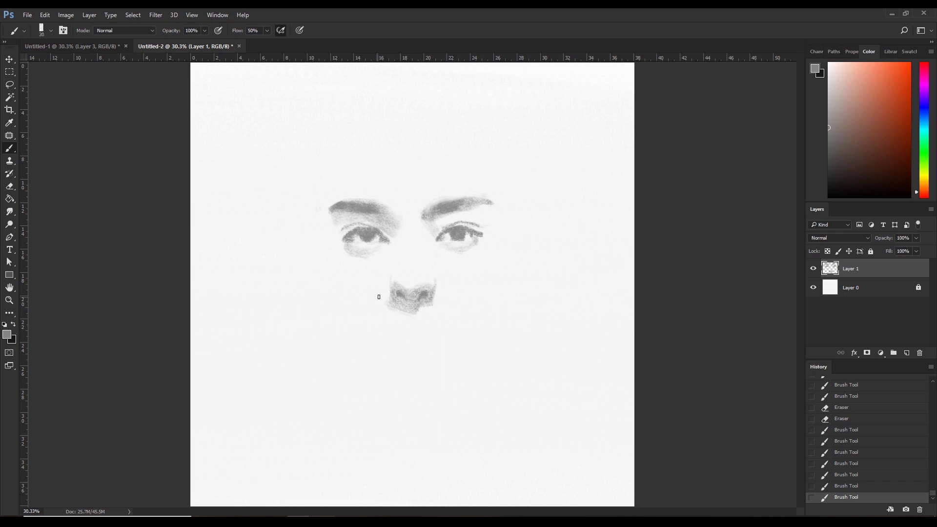
- Touch up beneath the left eye, the right eye's outer corner, and below the nose
left_click(352, 242)
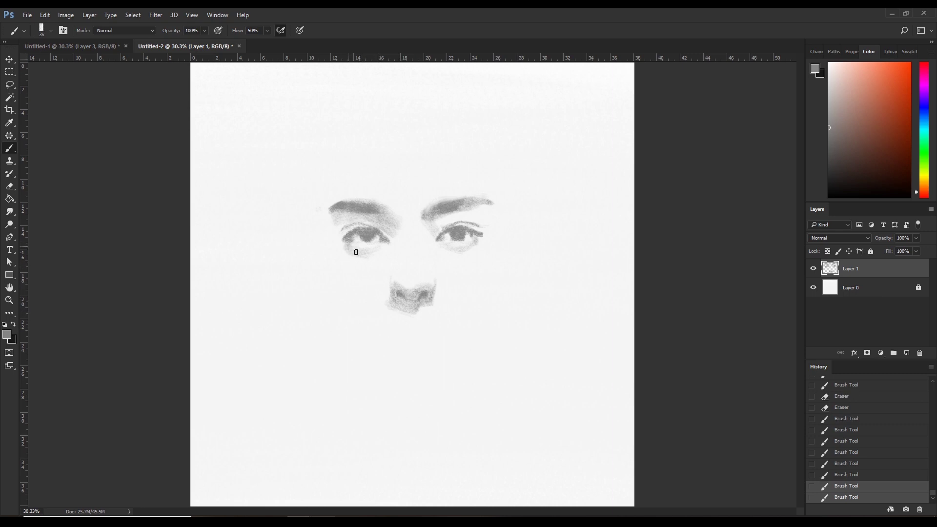
left_click(348, 242)
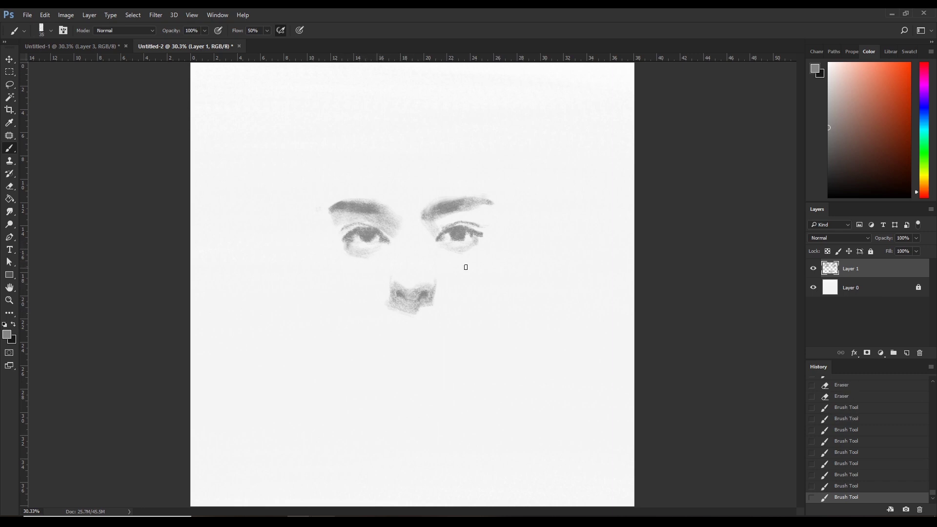
left_click(477, 236)
left_click(414, 307)
- Draw a short mark below the nose and adjust it with Lasso and Ctrl+T
mouse_move(424, 377)
left_mouse_down()
mouse_move(423, 385)
mouse_move(439, 364)
left_mouse_up()
key("l")
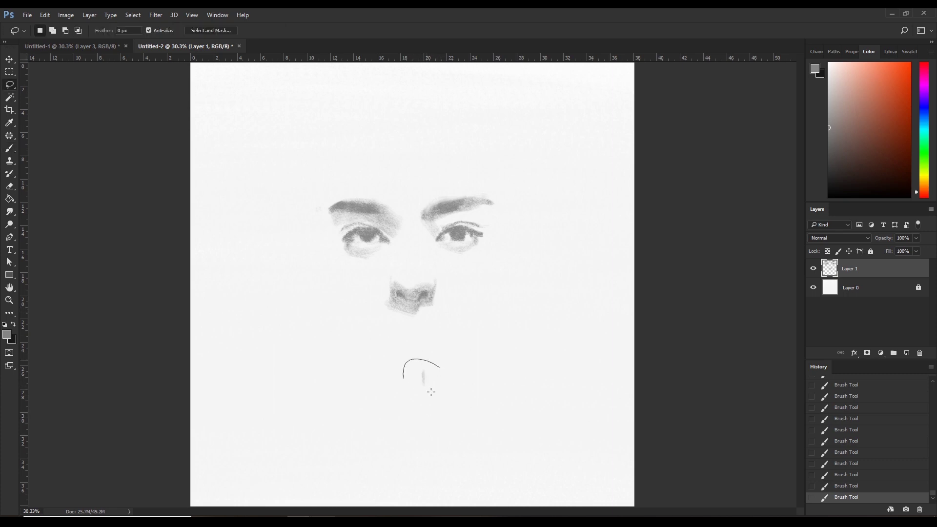
key("ctrl+t")
key("Return")
key("ctrl+d")
key("b")
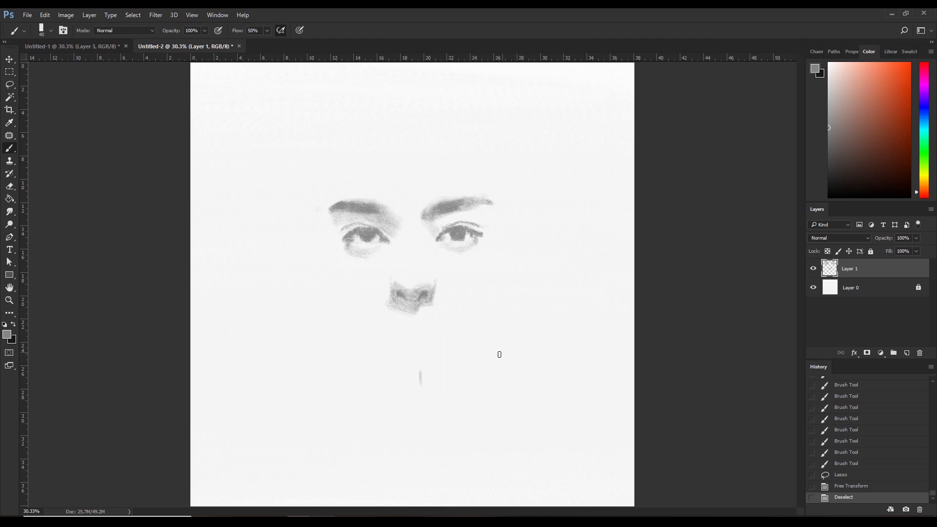
left_click_drag(457, 373, 456, 373)
key("ctrl+z")
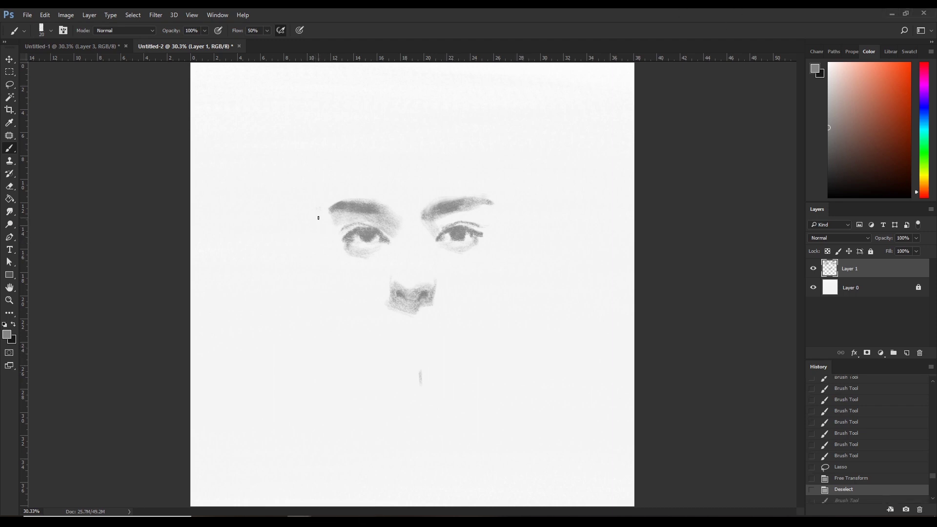
- Draw the left face contour beside the left eye
left_click_drag(316, 210, 317, 252)
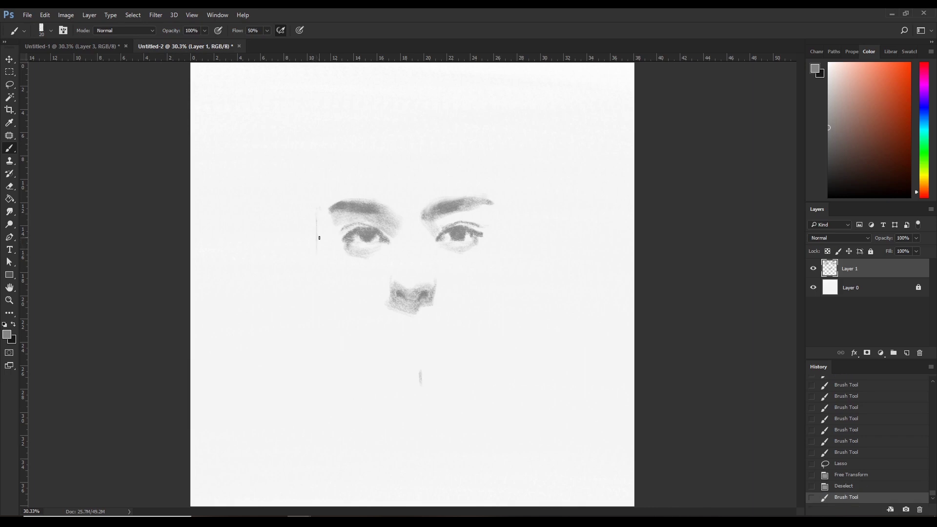
left_click_drag(320, 198, 320, 252)
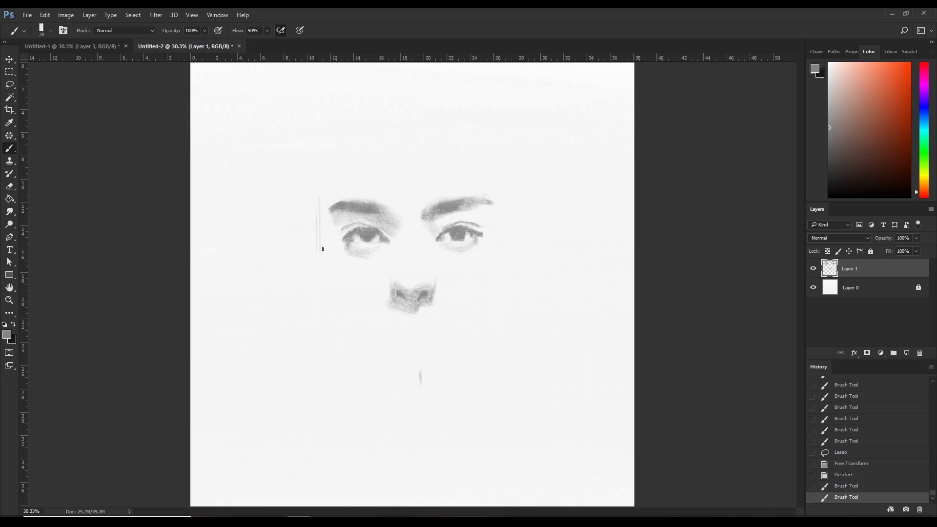
left_click_drag(320, 200, 321, 251)
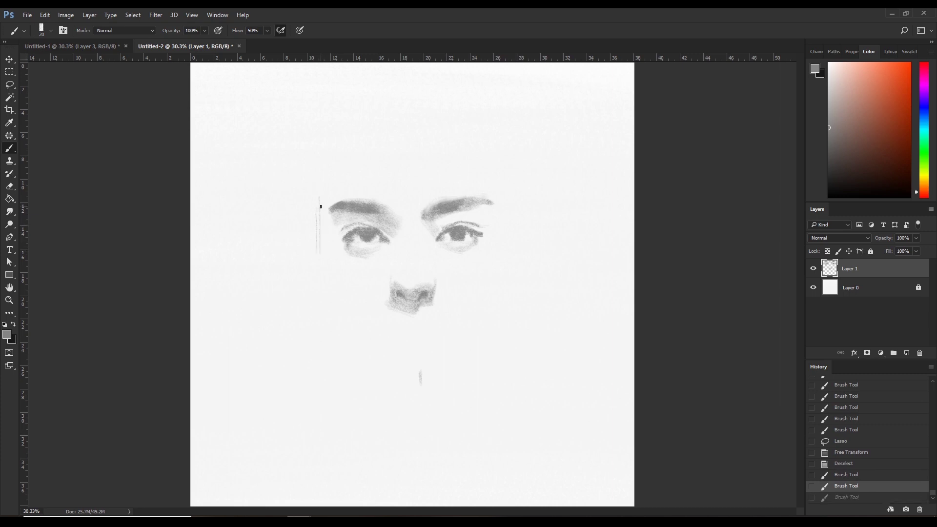
left_click_drag(320, 204, 321, 252)
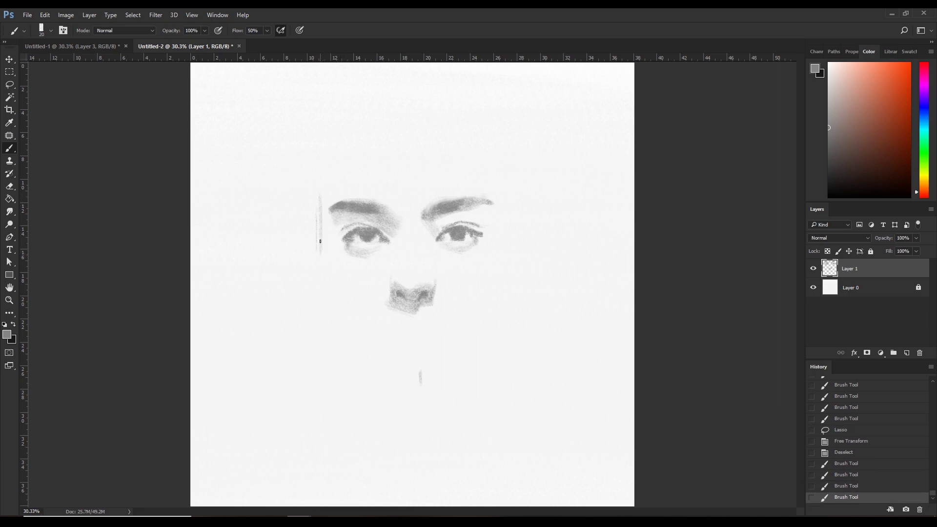
left_click_drag(321, 241, 321, 254)
- Extend the left contour down toward the jaw and up to the forehead
left_click_drag(321, 215, 334, 307)
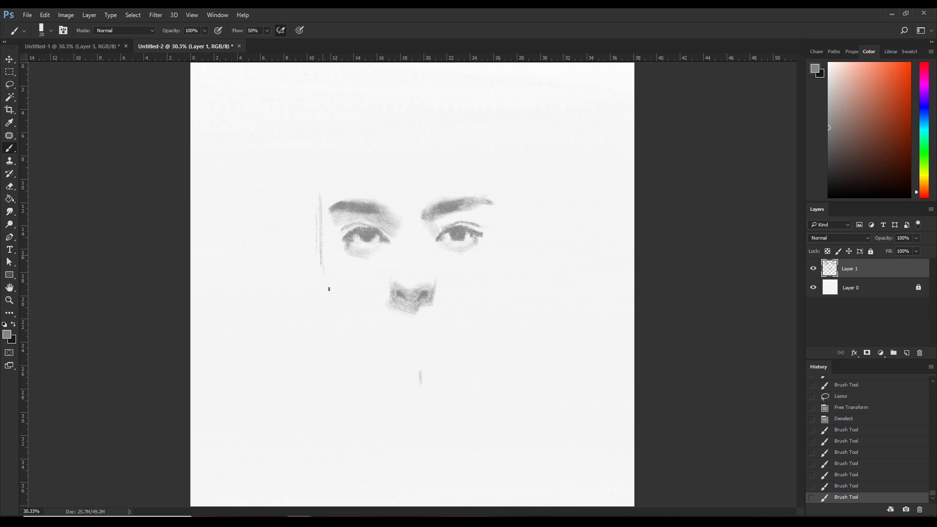
left_click_drag(321, 263, 331, 297)
mouse_move(320, 205)
left_mouse_down()
mouse_move(328, 226)
mouse_move(328, 218)
left_mouse_up()
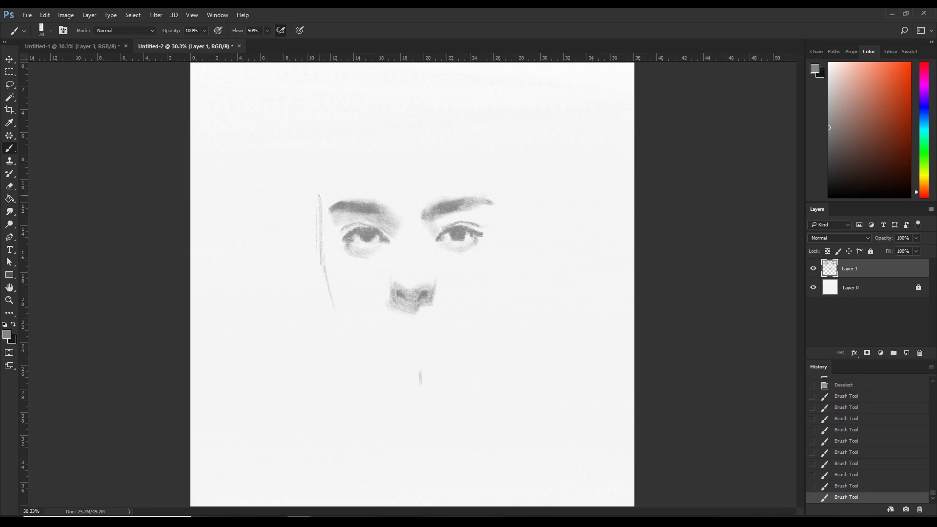
left_click_drag(336, 151, 321, 198)
mouse_move(335, 163)
left_mouse_down()
mouse_move(317, 209)
mouse_move(323, 232)
mouse_move(329, 225)
left_mouse_up()
key("e")
key("b")
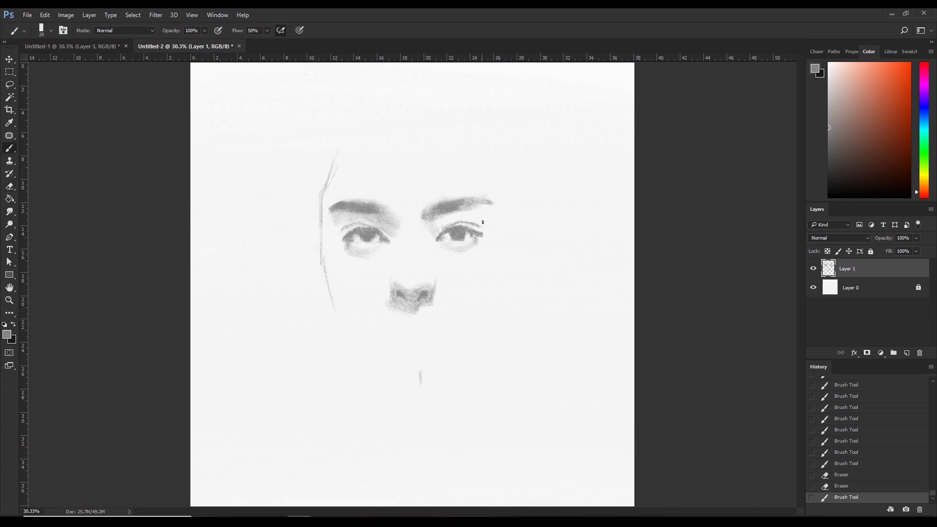
- Sketch the right temple lines beside the right eye
left_click_drag(490, 235, 493, 210)
mouse_move(493, 207)
left_mouse_down()
mouse_move(495, 236)
mouse_move(500, 215)
left_mouse_up()
left_click_drag(498, 210, 502, 239)
left_click_drag(500, 228, 505, 241)
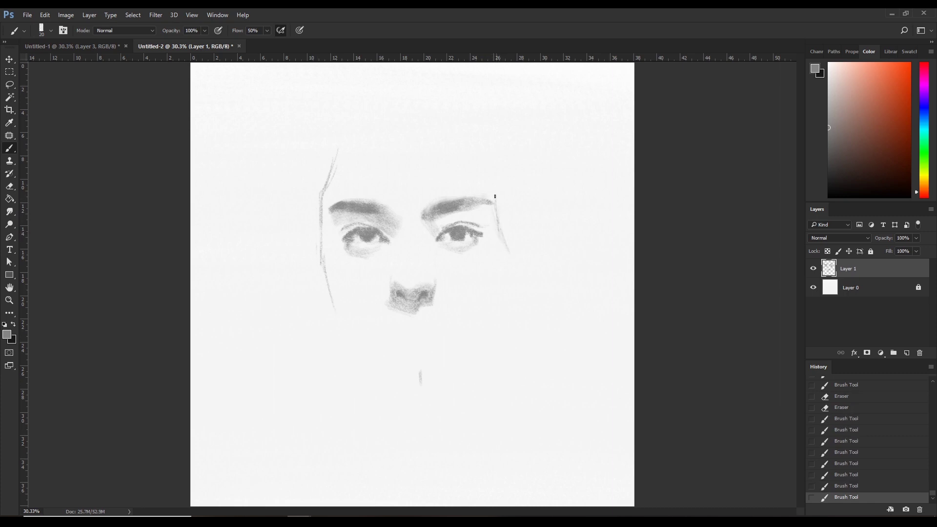
mouse_move(494, 196)
left_mouse_down()
mouse_move(488, 169)
mouse_move(493, 195)
left_mouse_up()
- Mark the left and right jaw lines, redoing the right jaw strokes until they fit
left_click_drag(308, 306, 335, 304)
left_click_drag(504, 306, 522, 307)
key("ctrl+z")
left_click_drag(537, 300, 507, 298)
mouse_move(510, 291)
left_mouse_down()
mouse_move(516, 223)
mouse_move(519, 262)
mouse_move(537, 214)
left_mouse_up()
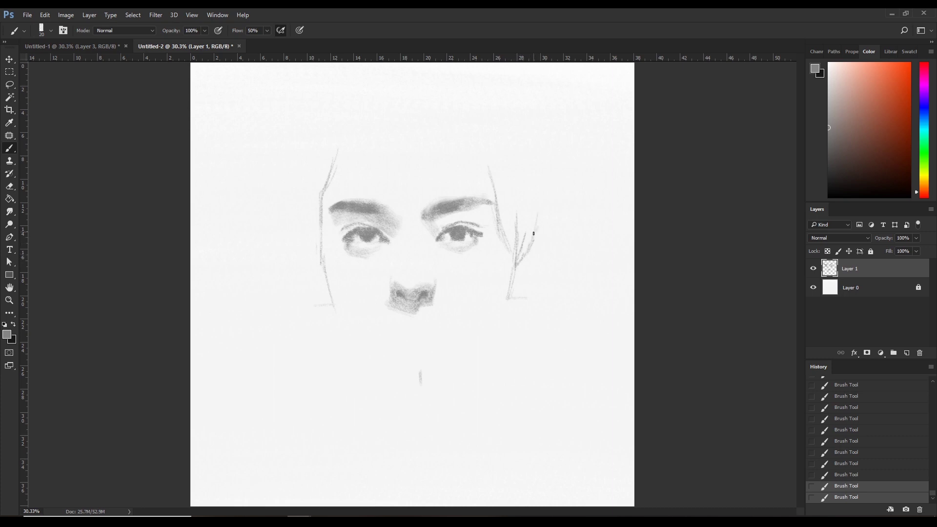
key("ctrl+z")
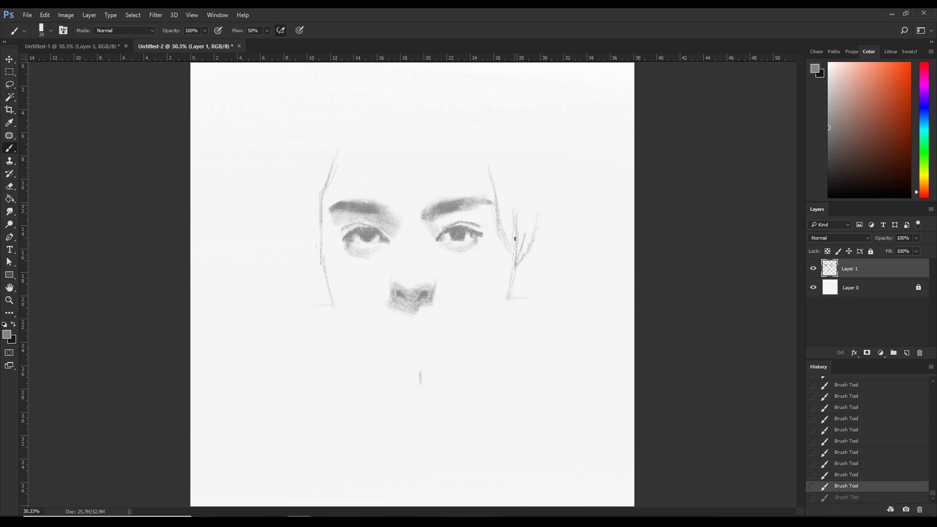
left_click_drag(515, 239, 519, 209)
key("ctrl+z")
- Sketch the hairline across the top of the head and down the left temple
mouse_move(504, 169)
left_mouse_down()
mouse_move(514, 188)
mouse_move(476, 150)
left_mouse_up()
key("ctrl+z")
key("ctrl+z")
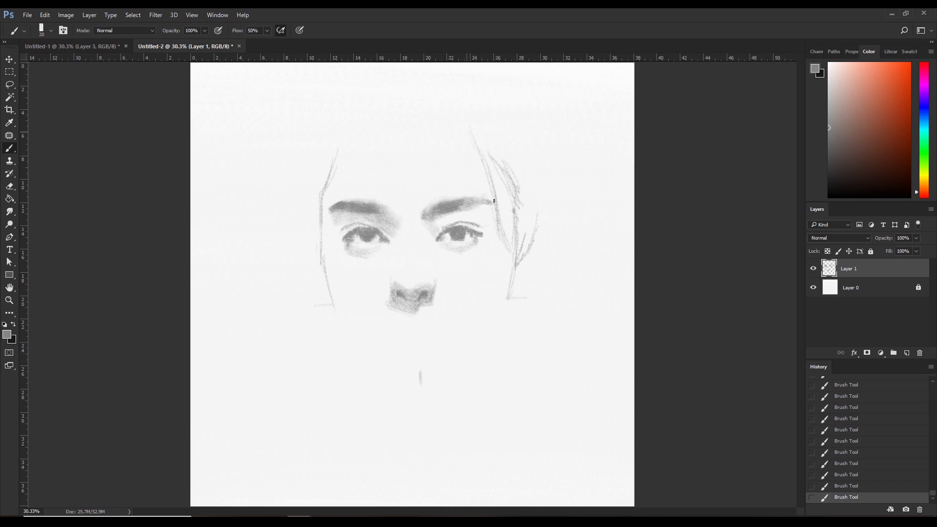
key("ctrl+z")
key("ctrl+z")
left_click_drag(335, 161, 348, 130)
key("ctrl+z")
key("ctrl+z")
key("ctrl+z")
key("ctrl+z")
key("ctrl+z")
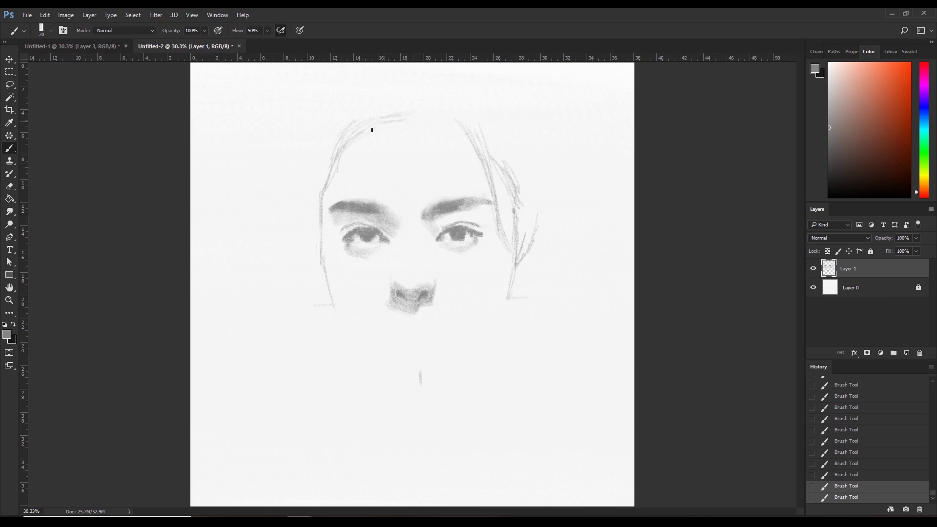
mouse_move(396, 116)
left_mouse_down()
mouse_move(420, 106)
mouse_move(468, 129)
left_mouse_up()
mouse_move(416, 103)
left_mouse_down()
mouse_move(487, 121)
mouse_move(479, 113)
left_mouse_up()
left_click_drag(341, 116, 308, 175)
key("ctrl+z")
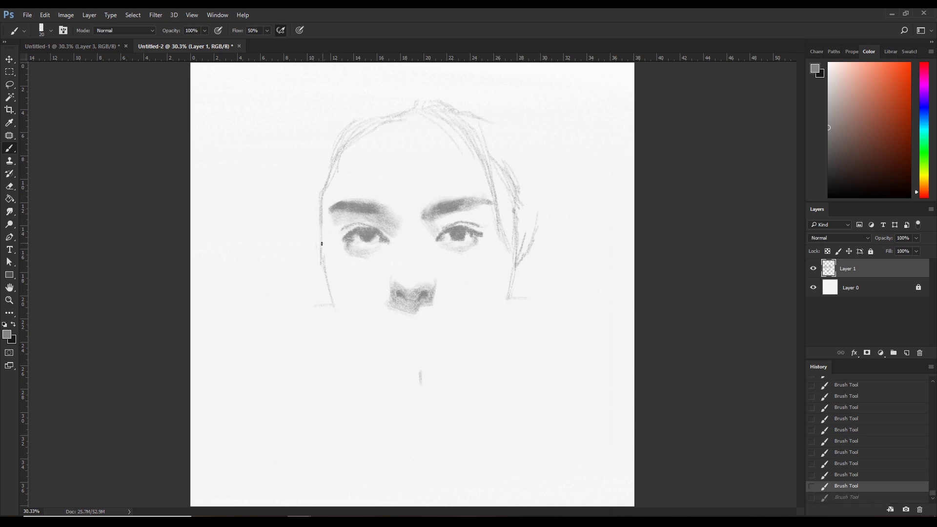
mouse_move(314, 242)
left_mouse_down()
mouse_move(318, 263)
mouse_move(307, 163)
mouse_move(321, 110)
mouse_move(335, 95)
left_mouse_up()
left_click_drag(310, 126, 316, 107)
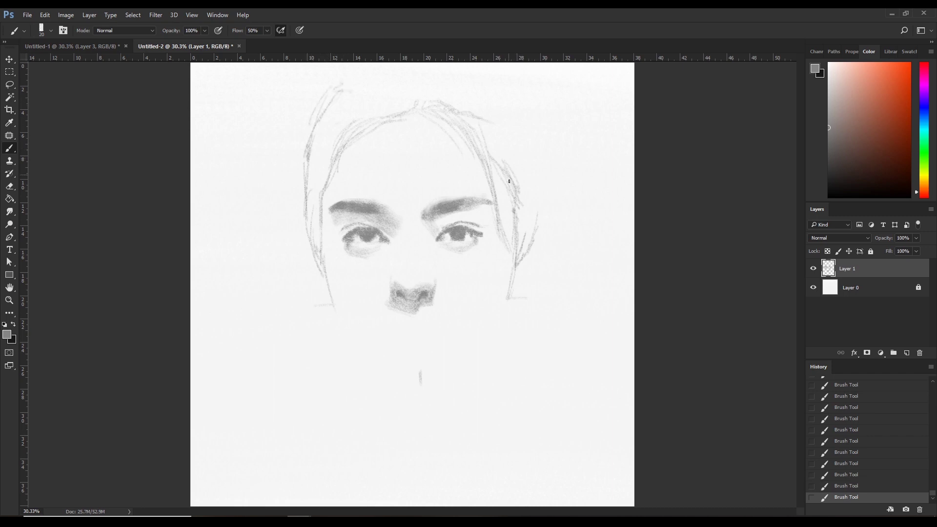
- Outline the right ear and the upper-right edge of the hair
left_click_drag(538, 193, 536, 225)
left_click_drag(534, 164, 536, 196)
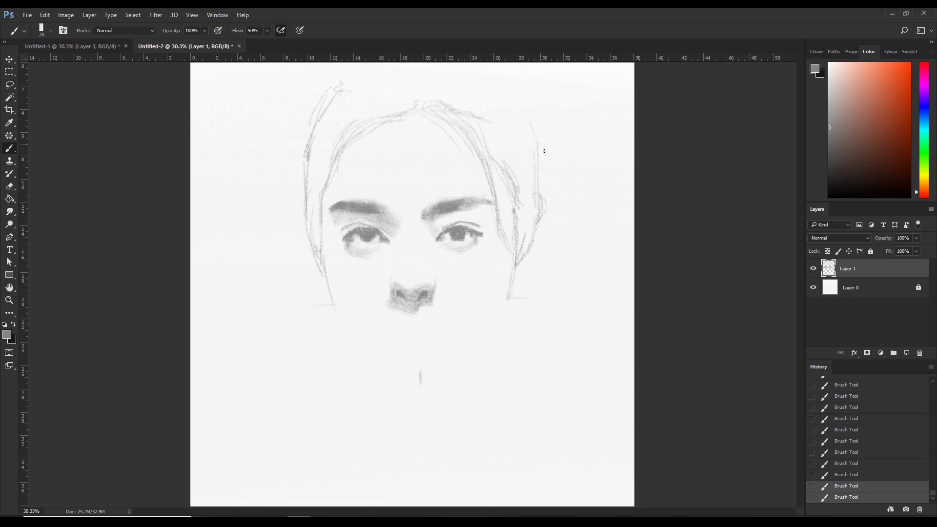
mouse_move(535, 142)
left_mouse_down()
mouse_move(502, 79)
mouse_move(477, 68)
left_mouse_up()
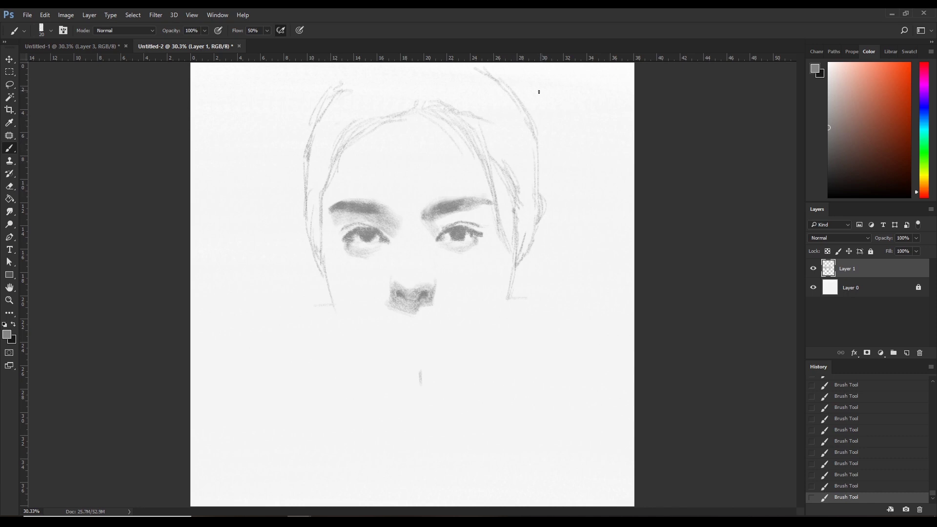
left_click_drag(523, 119, 532, 140)
- Add short strokes along the right jaw and lightly erase the left jaw line
key("ctrl+z")
left_click_drag(310, 289, 326, 312)
left_click_drag(517, 298, 527, 297)
left_click_drag(539, 262, 531, 293)
left_click_drag(535, 276, 525, 297)
mouse_move(544, 254)
left_mouse_down()
mouse_move(529, 293)
mouse_move(508, 299)
left_mouse_up()
key("e")
left_click_drag(322, 312, 332, 318)
- Draw the lower right jaw down to the chin and darken the chin mark
key("b")
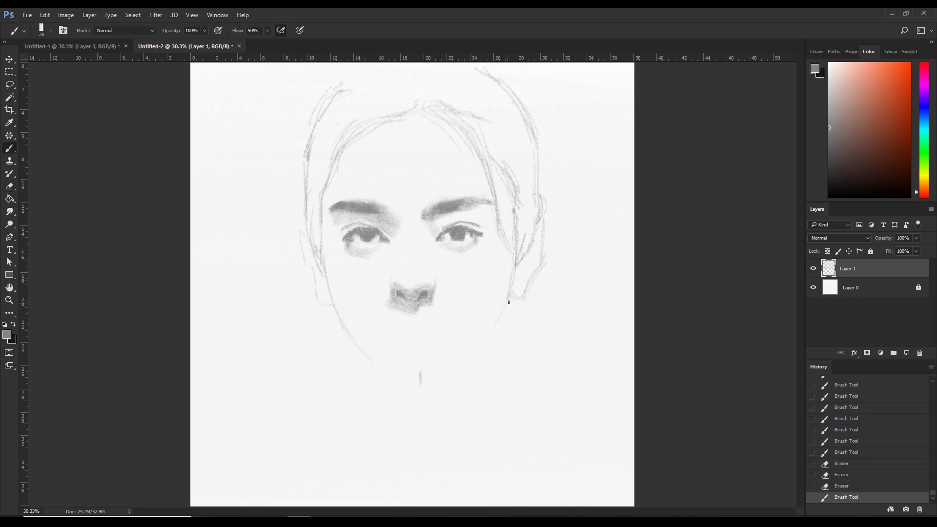
left_click_drag(506, 309, 445, 376)
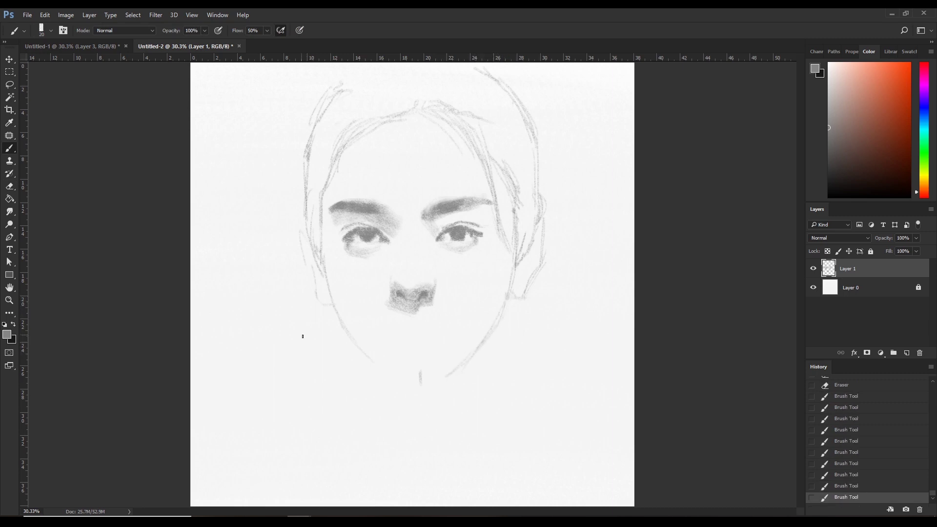
left_click_drag(329, 284, 333, 295)
mouse_move(420, 373)
left_mouse_down()
mouse_move(420, 384)
mouse_move(463, 379)
left_mouse_up()
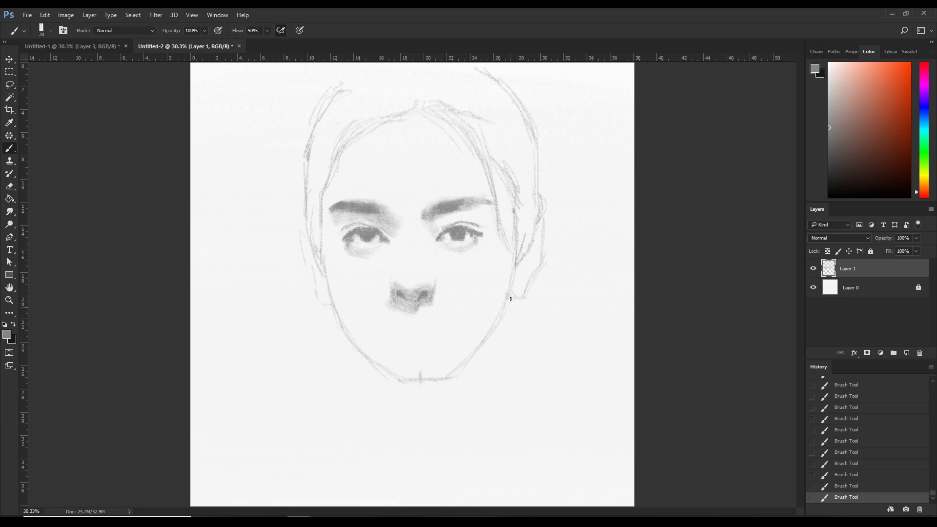
- Partly erase the chin tick mark, toggling between eraser and brush
key("e")
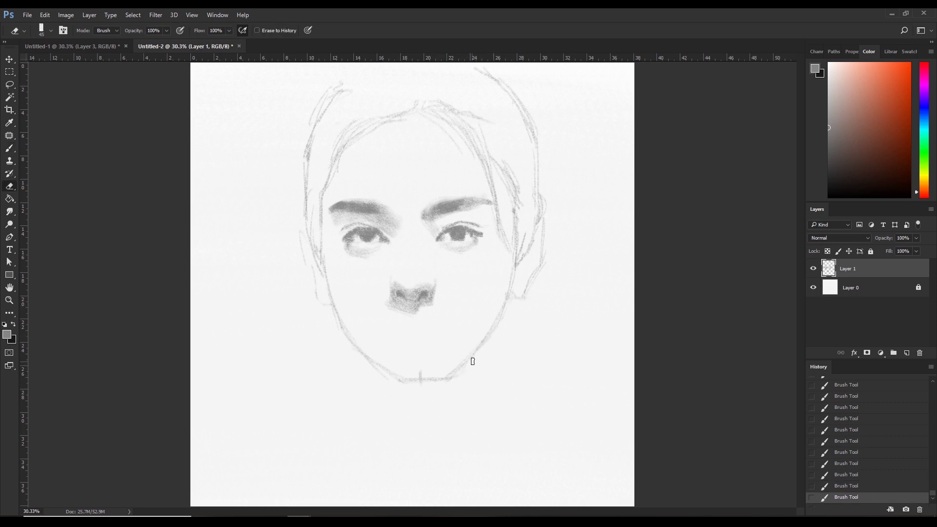
mouse_move(470, 359)
left_mouse_down()
mouse_move(437, 381)
mouse_move(429, 375)
mouse_move(444, 381)
mouse_move(411, 383)
mouse_move(438, 376)
left_mouse_up()
key("b")
key("e")
key("b")
key("e")
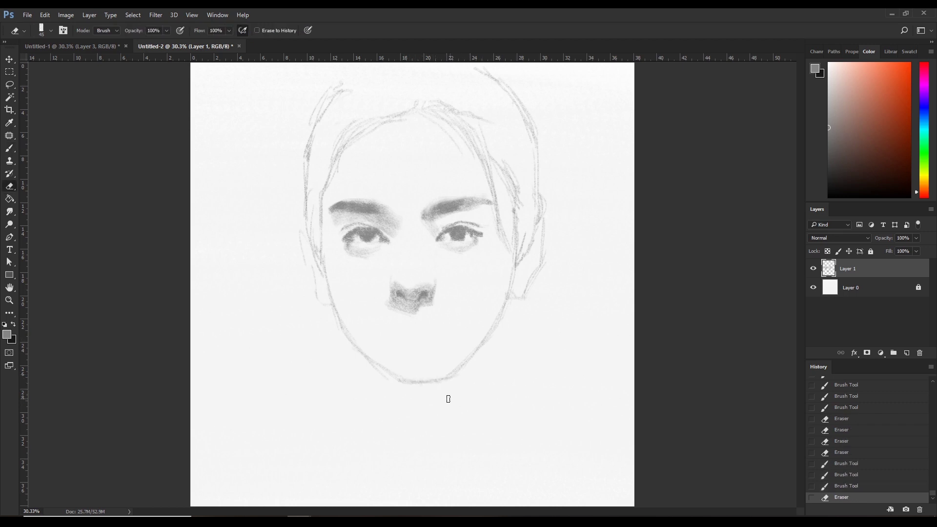
key("b")
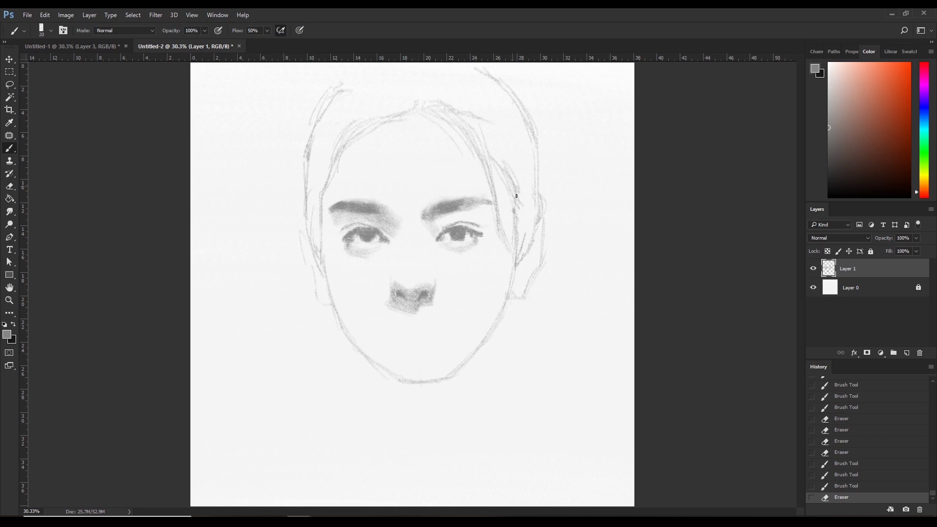
- Sketch faint hair strokes on top of the head and the left side contour
mouse_move(516, 196)
left_mouse_down()
mouse_move(534, 137)
mouse_move(516, 96)
left_mouse_up()
mouse_move(341, 85)
left_mouse_down()
mouse_move(331, 97)
mouse_move(372, 65)
left_mouse_up()
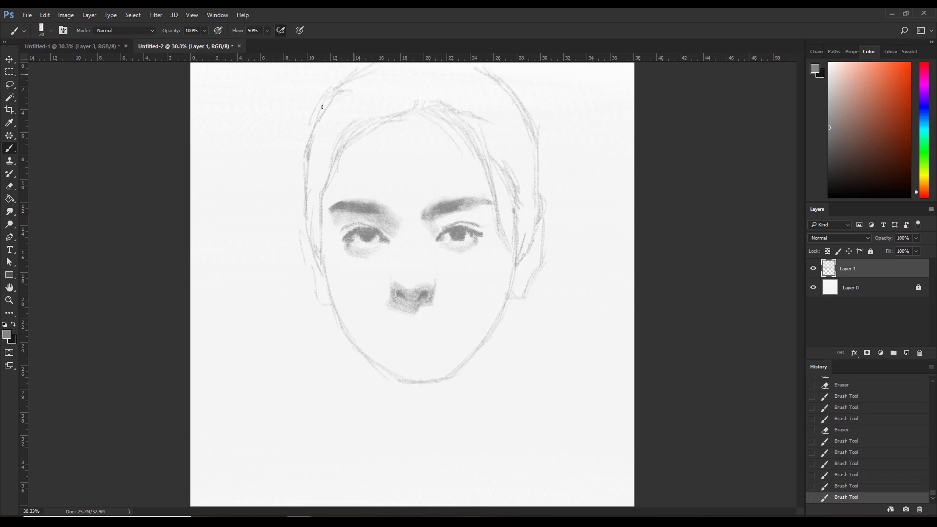
left_click_drag(322, 107, 330, 88)
left_click_drag(484, 73, 488, 69)
left_click_drag(366, 73, 356, 82)
left_click_drag(312, 244, 314, 334)
- Erase stray marks near the left cheek, then return to a size-175 brush
key("e")
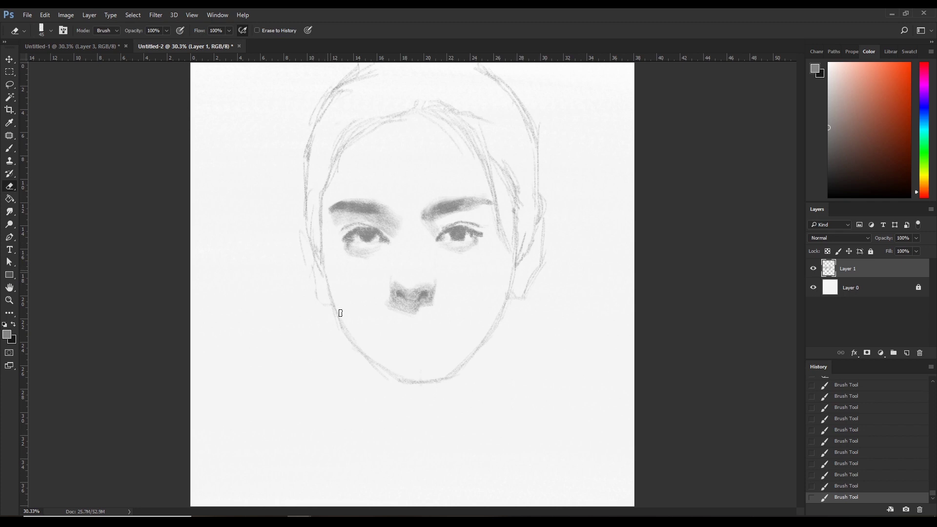
left_click_drag(340, 312, 334, 298)
left_click_drag(322, 229, 323, 255)
key("b")
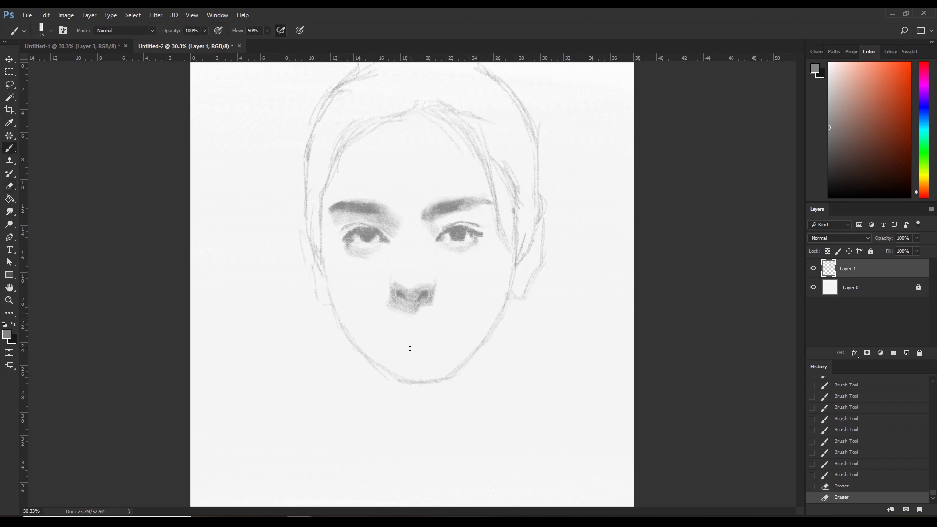
key("bracketright")
key("bracketright")
key("bracketright")
key("bracketright")
key("bracketright")
key("bracketright")
key("bracketright")
key("bracketright")
key("bracketright")
- Paint grey lip shading below the nose and lighten the upper lip
mouse_move(415, 337)
left_mouse_down()
mouse_move(423, 330)
mouse_move(410, 344)
mouse_move(421, 328)
mouse_move(451, 331)
mouse_move(405, 348)
mouse_move(384, 337)
mouse_move(462, 335)
mouse_move(382, 342)
left_mouse_up()
key("bracketleft")
key("bracketleft")
key("bracketleft")
key("bracketleft")
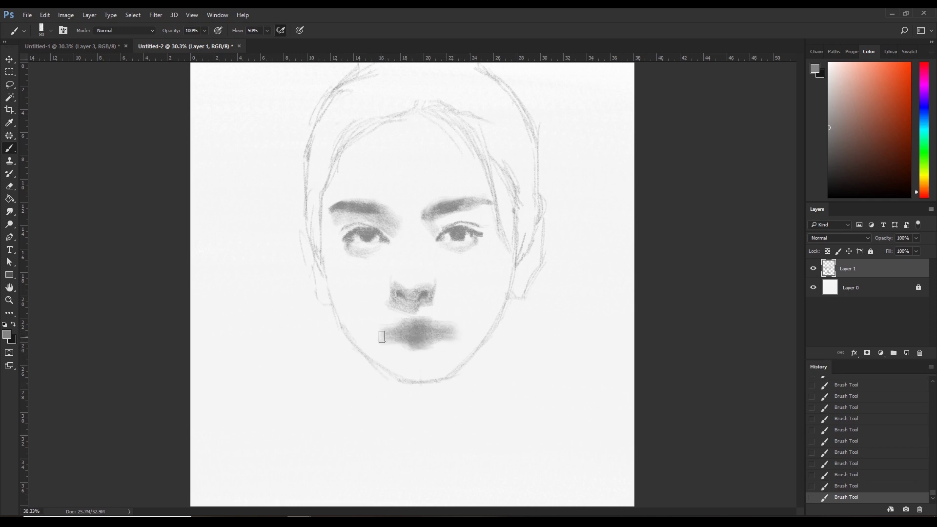
key("e")
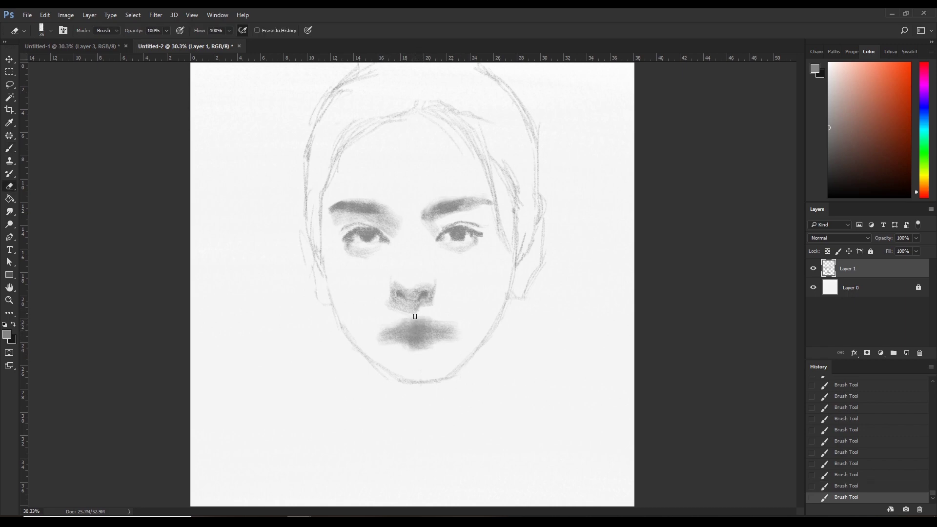
left_click_drag(415, 319, 405, 344)
key("b")
- Darken the lips with brush strokes, erasing the upper-lip area to refine it
left_click_drag(407, 341, 447, 352)
key("e")
left_click_drag(425, 313, 440, 336)
key("ctrl+z")
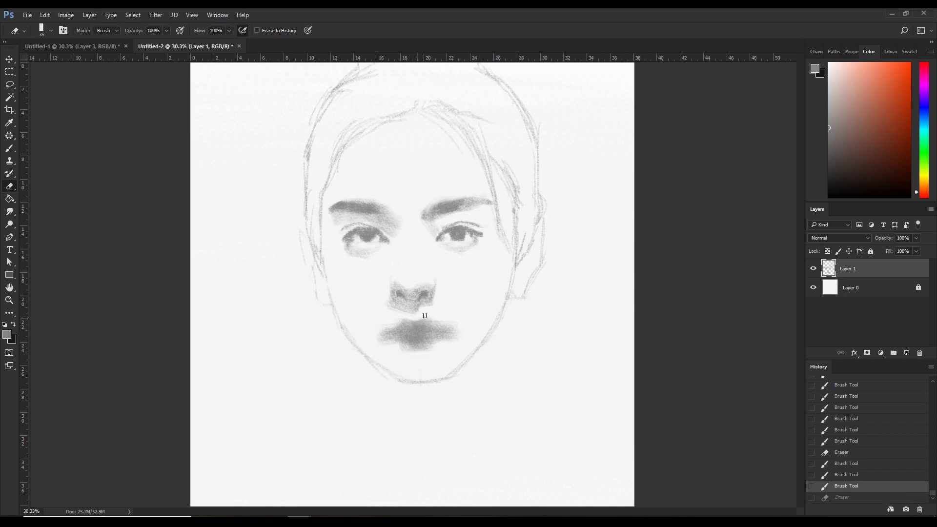
key("ctrl+z")
key("b")
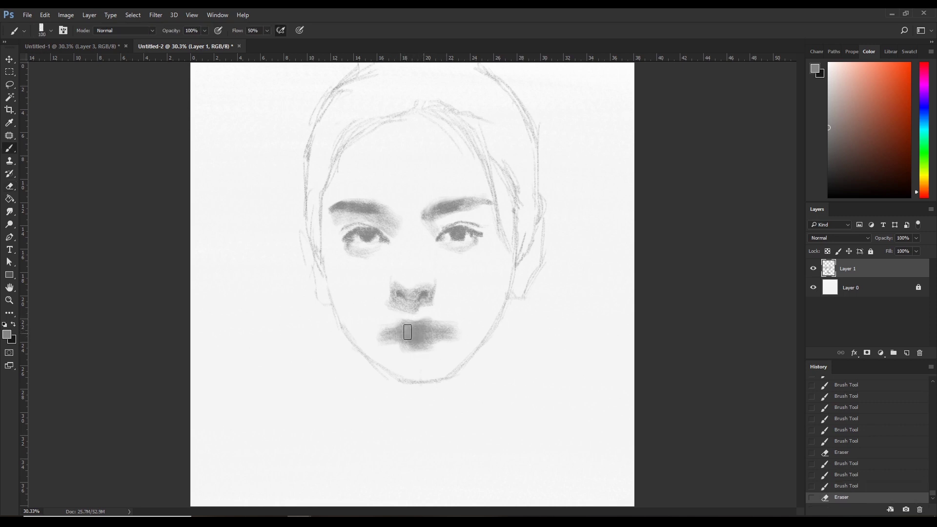
mouse_move(404, 324)
left_mouse_down()
mouse_move(390, 336)
mouse_move(422, 322)
mouse_move(389, 333)
mouse_move(430, 351)
mouse_move(449, 343)
left_mouse_up()
key("e")
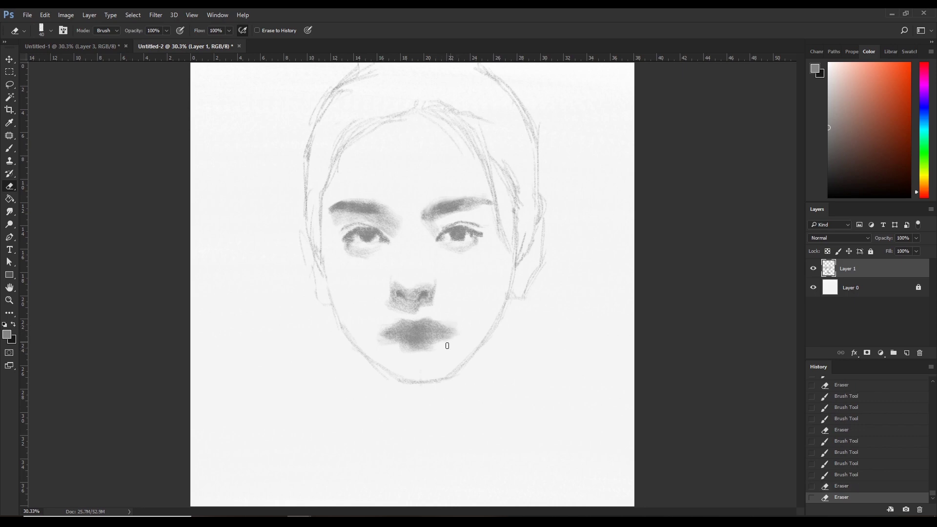
key("b")
mouse_move(384, 336)
left_mouse_down()
mouse_move(441, 326)
mouse_move(458, 342)
mouse_move(439, 339)
left_mouse_up()
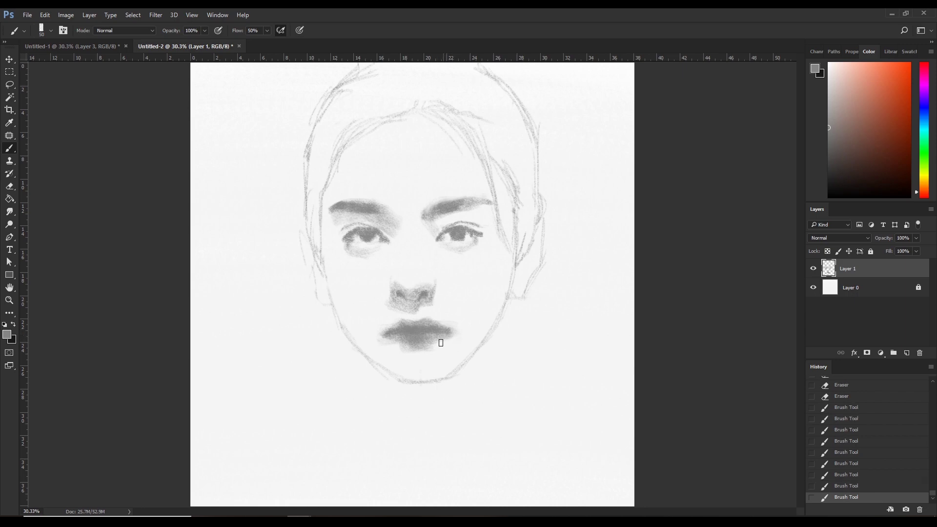
- Lighten and deepen the lower-lip shadow, then step back the last two strokes
key("e")
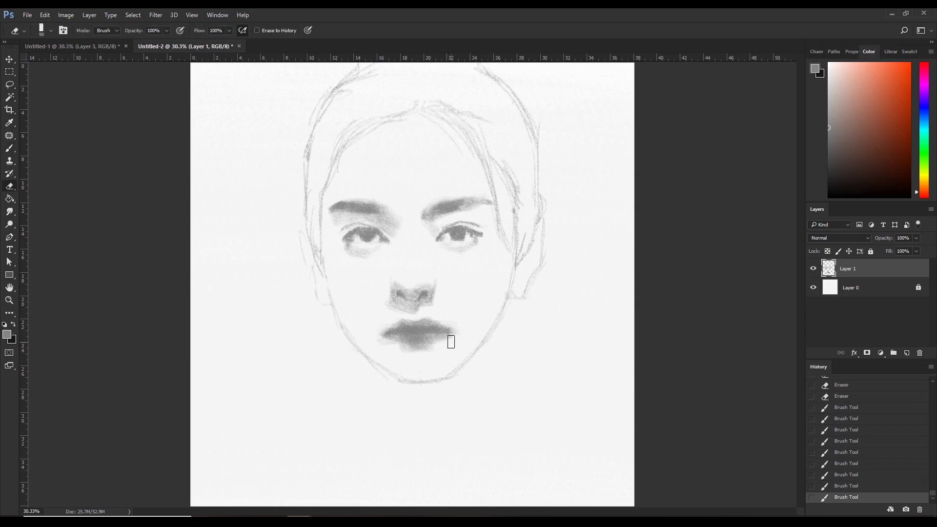
key("bracketright")
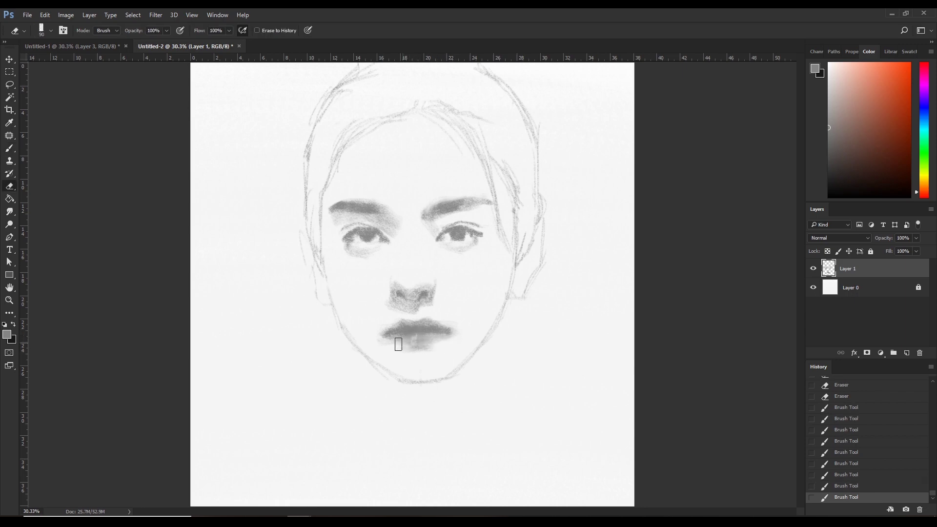
left_click_drag(397, 345, 421, 341)
key("b")
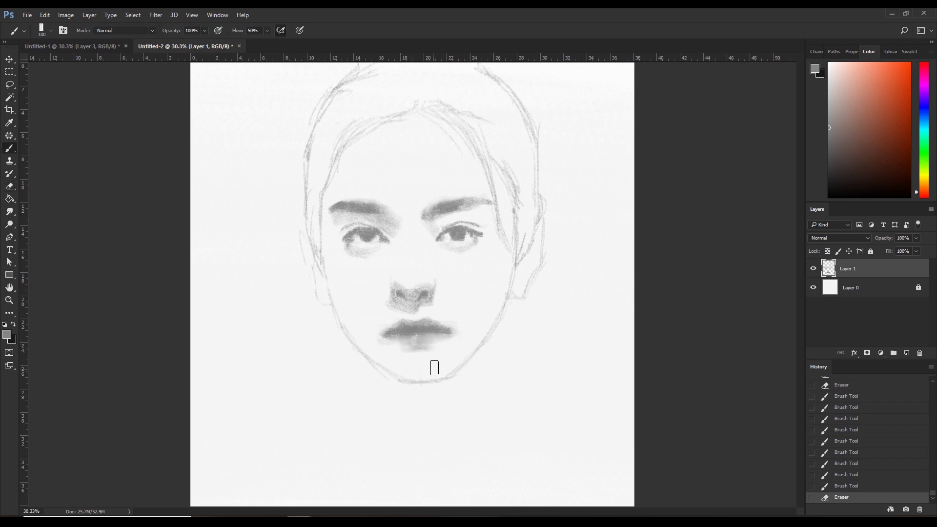
mouse_move(406, 346)
left_mouse_down()
mouse_move(443, 345)
mouse_move(405, 347)
left_mouse_up()
mouse_move(405, 348)
left_mouse_down()
mouse_move(440, 342)
mouse_move(375, 342)
mouse_move(415, 349)
left_mouse_up()
key("e")
key("b")
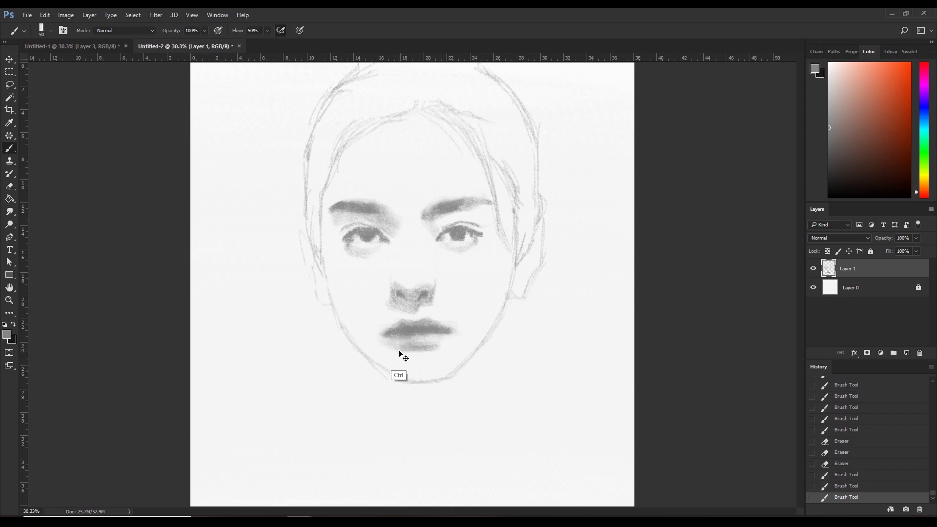
key("ctrl+alt+z")
key("ctrl+alt+z")
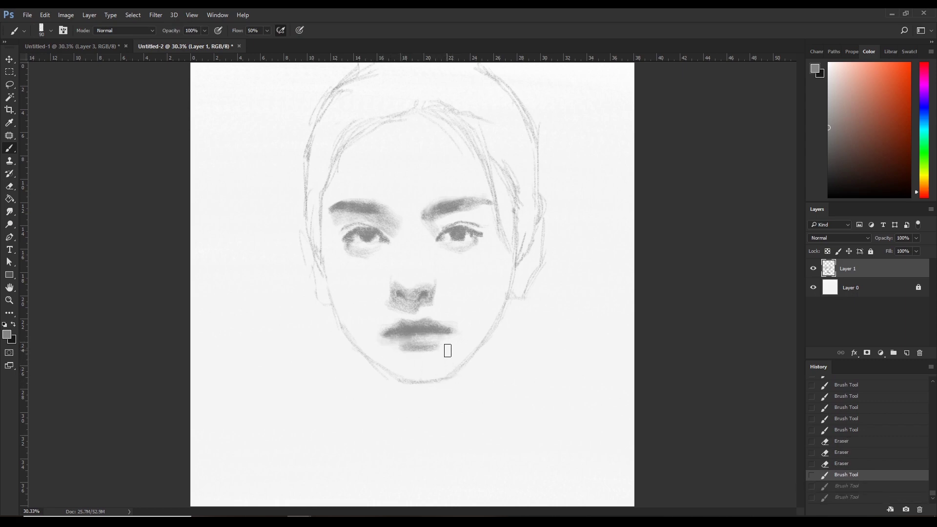
- Lasso the lips and free-transform them into a better position
mouse_move(439, 346)
left_mouse_down()
mouse_move(414, 366)
mouse_move(444, 359)
mouse_move(410, 378)
mouse_move(383, 358)
mouse_move(396, 351)
left_mouse_up()
key("l")
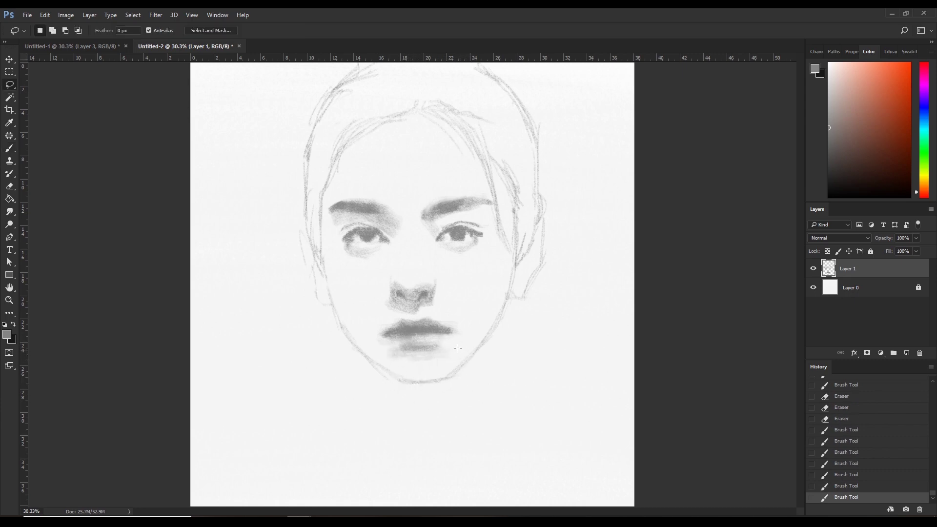
left_click_drag(375, 321, 461, 316)
key("ctrl+t")
key("Return")
key("ctrl+d")
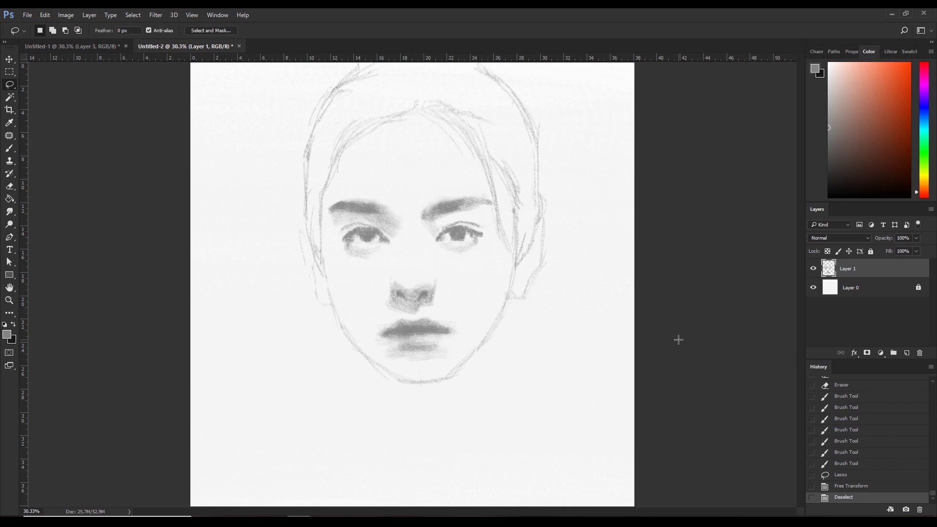
- Lasso the right eye and eyebrow and free-transform them
mouse_move(414, 182)
left_mouse_down()
mouse_move(467, 266)
mouse_move(494, 193)
left_mouse_up()
key("ctrl+t")
key("Return")
key("ctrl+d")
key("b")
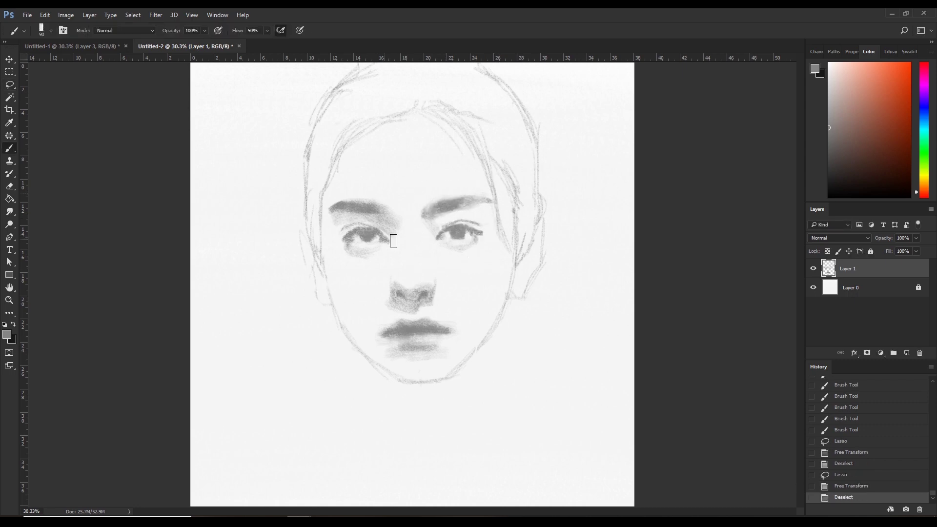
- Refine the shading around the left eye with a slightly smaller brush
key("e")
key("b")
left_click_drag(372, 237, 364, 241)
left_click_drag(370, 239, 379, 250)
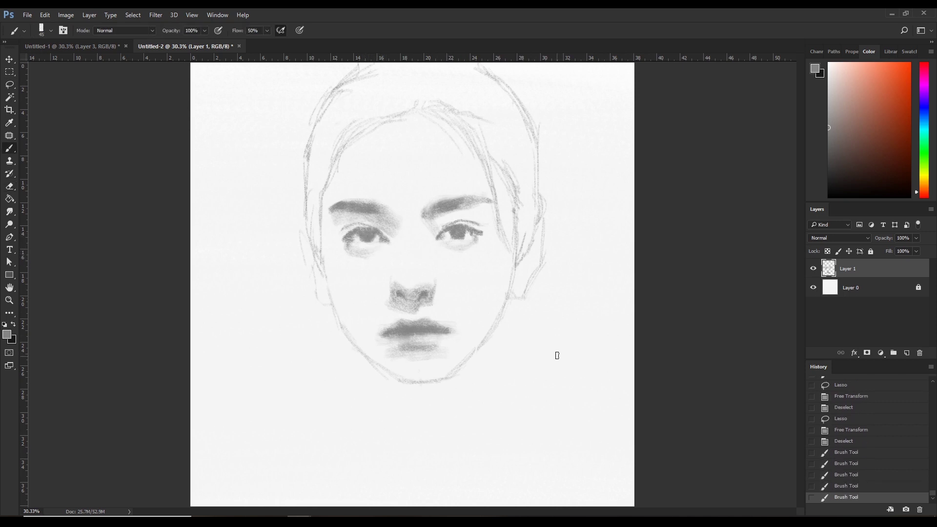
key("bracketleft")
- Draw the left and right neck lines descending below the jaw
left_click_drag(363, 354, 381, 401)
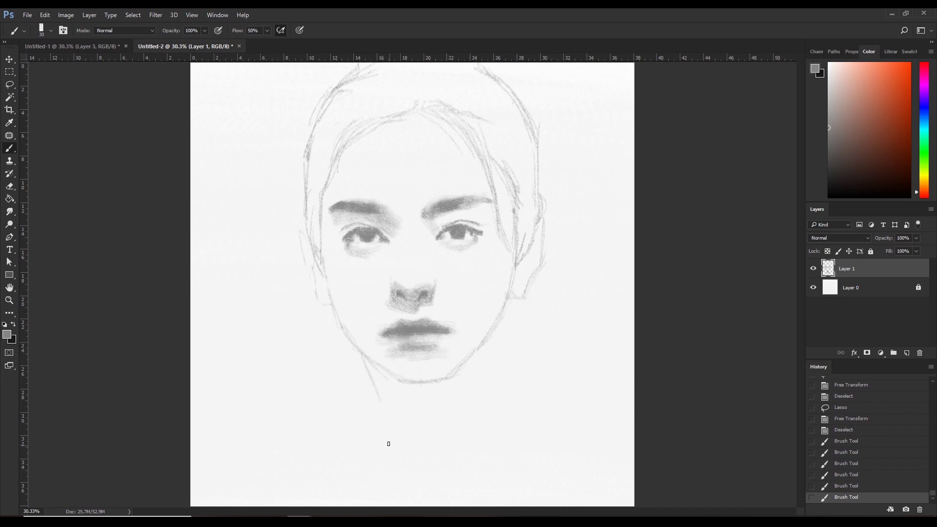
key("ctrl+z")
left_click_drag(366, 357, 380, 410)
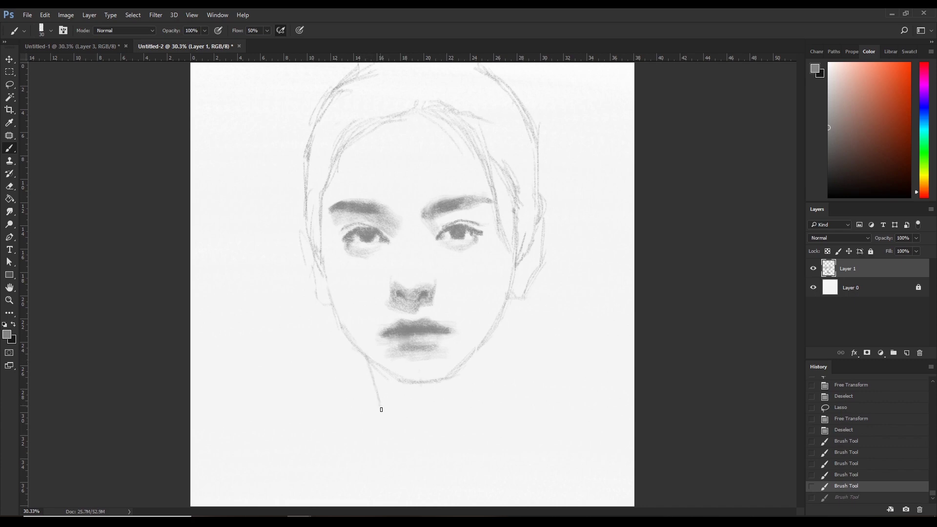
key("ctrl+z")
left_click_drag(366, 364, 375, 421)
left_click_drag(360, 355, 371, 390)
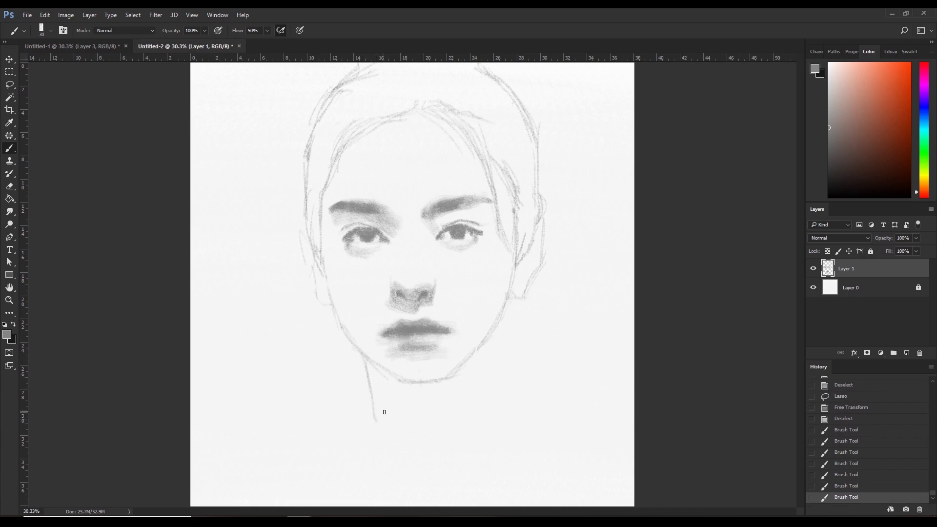
left_click_drag(495, 340, 506, 403)
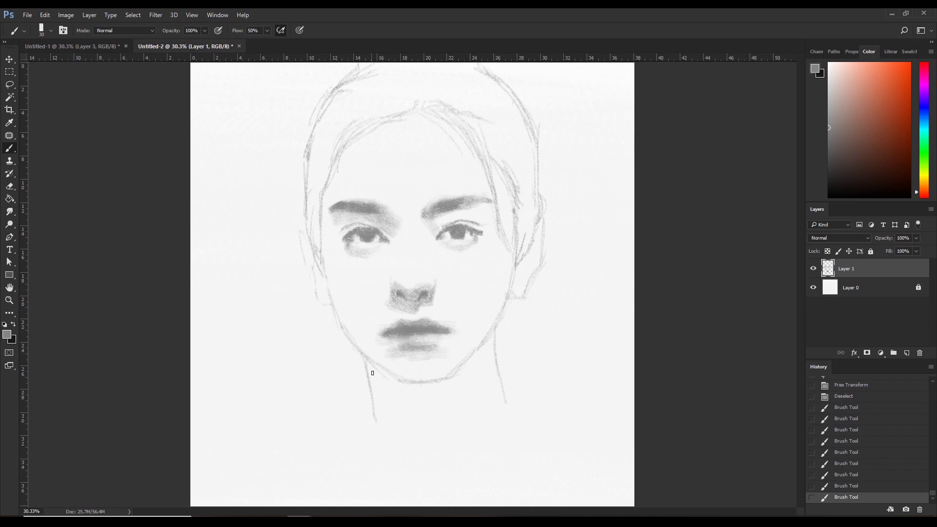
- Lasso the left neck stroke and shift it slightly to the right
key("l")
left_click_drag(361, 352, 368, 435)
key("ctrl+t")
left_click_drag(377, 391, 381, 391)
key("Return")
key("ctrl+d")
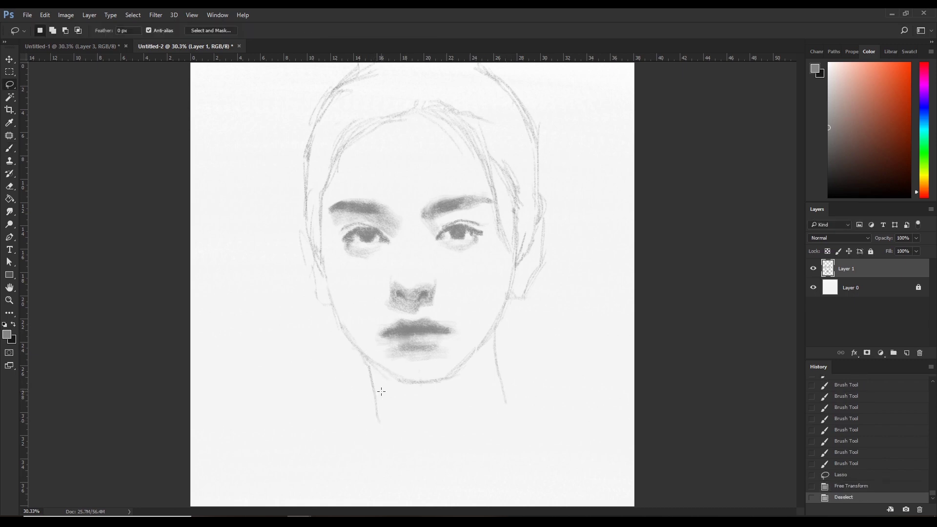
- Erase a stray neck mark and redraw the right neck line lower
key("e")
left_click_drag(366, 360, 367, 376)
key("b")
left_click_drag(500, 359, 506, 376)
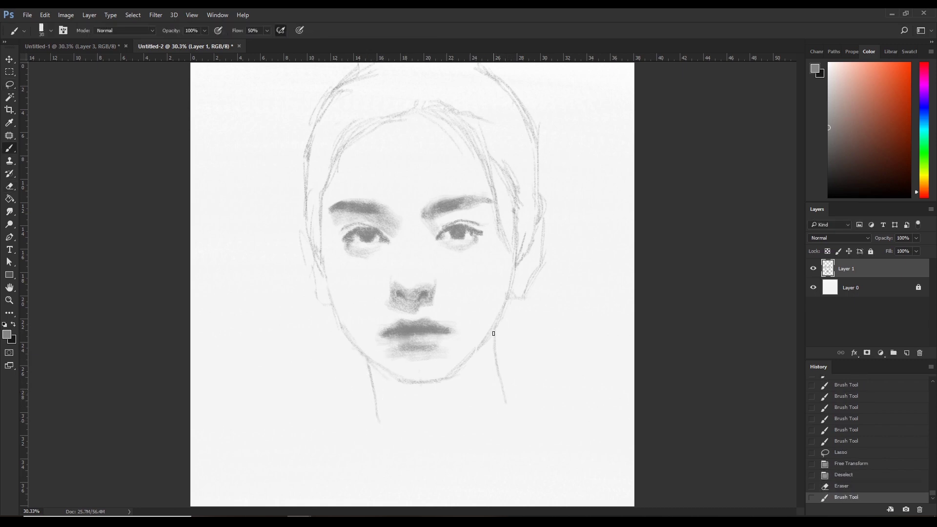
left_click_drag(493, 333, 503, 402)
left_click_drag(497, 361, 502, 404)
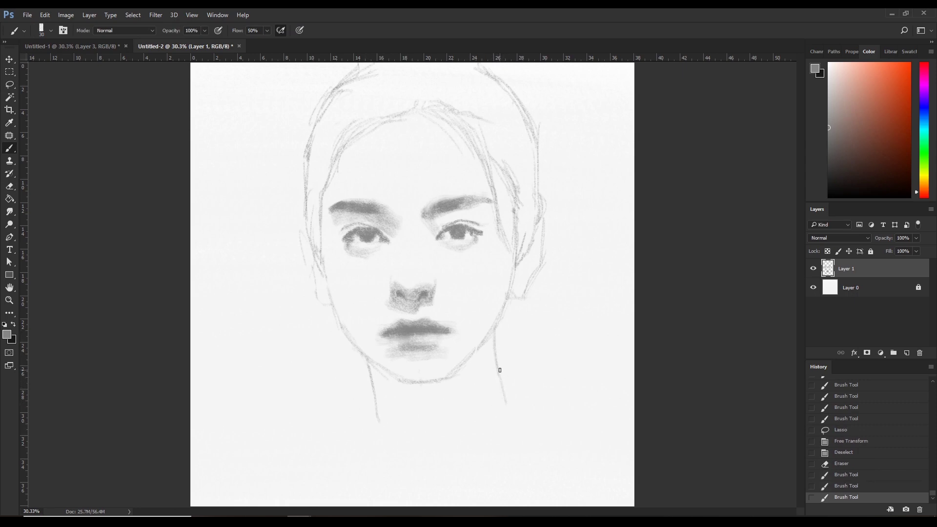
- Sketch sloping shoulder lines to both sides, extend the left neck line, and add a collar line
left_click_drag(498, 370, 630, 420)
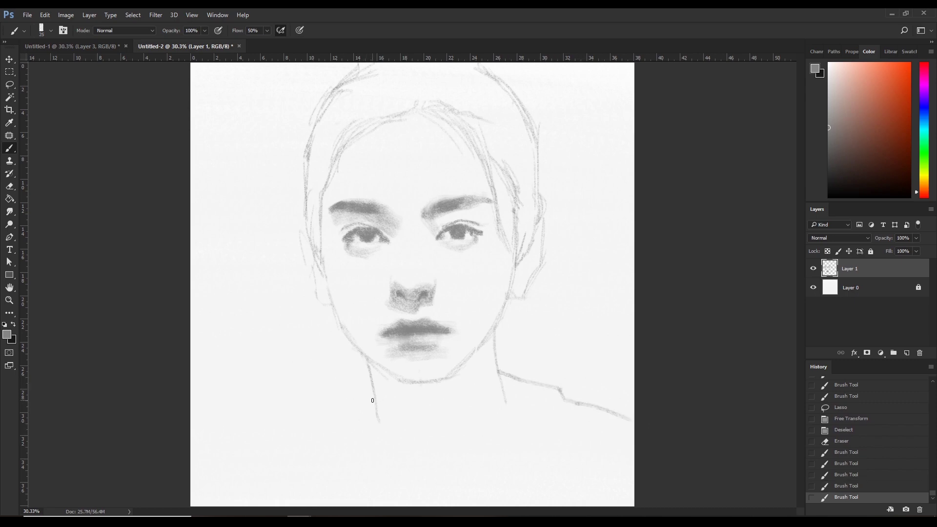
mouse_move(372, 404)
left_mouse_down()
mouse_move(314, 431)
mouse_move(287, 467)
left_mouse_up()
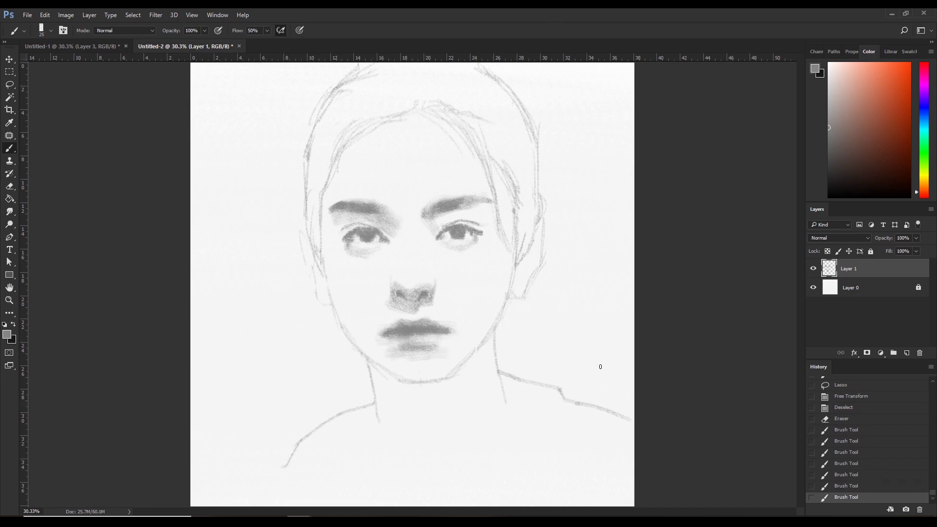
key("ctrl+z")
key("ctrl+z")
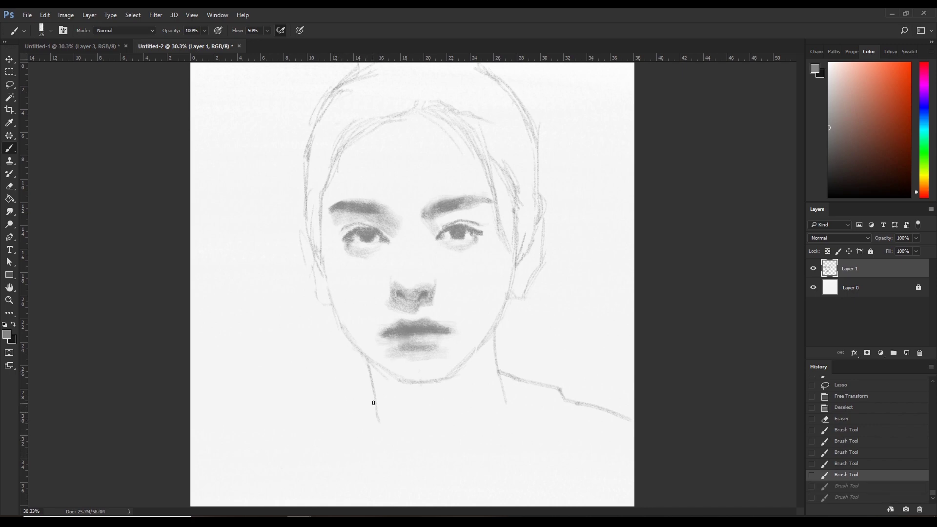
left_click_drag(375, 401, 190, 488)
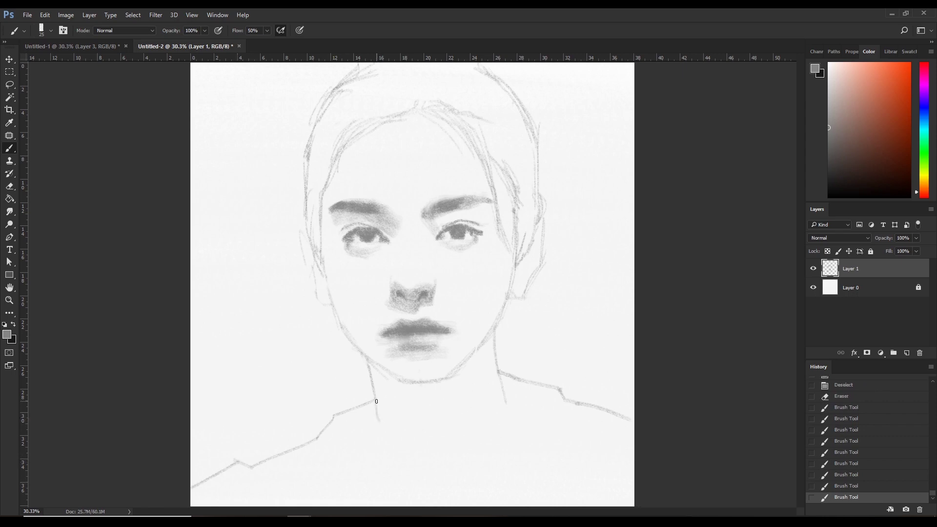
left_click_drag(376, 401, 376, 478)
mouse_move(500, 375)
left_mouse_down()
mouse_move(514, 399)
mouse_move(517, 453)
mouse_move(486, 507)
left_mouse_up()
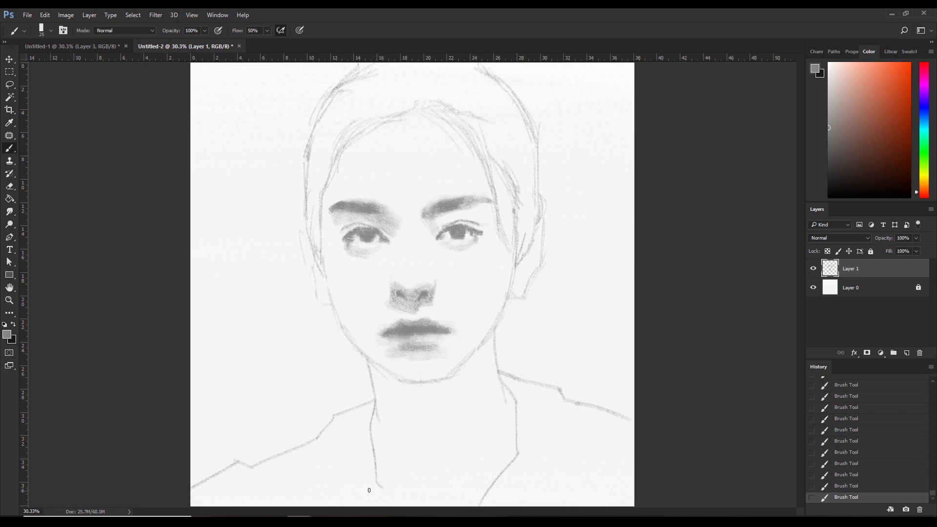
left_click_drag(379, 484, 411, 506)
- Erase stray hair strokes atop the head and touch up the jaw line
key("e")
left_click_drag(352, 81, 325, 110)
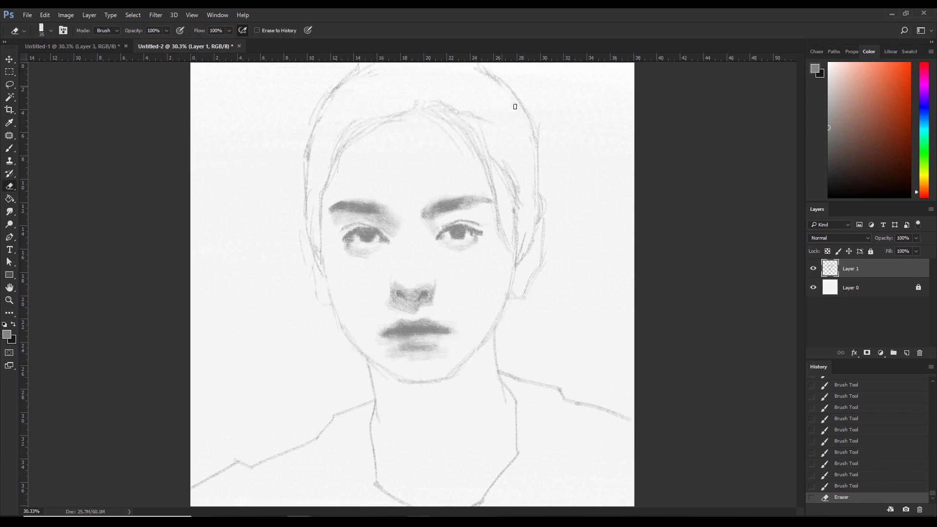
mouse_move(512, 93)
left_mouse_down()
mouse_move(483, 71)
mouse_move(503, 82)
left_mouse_up()
key("b")
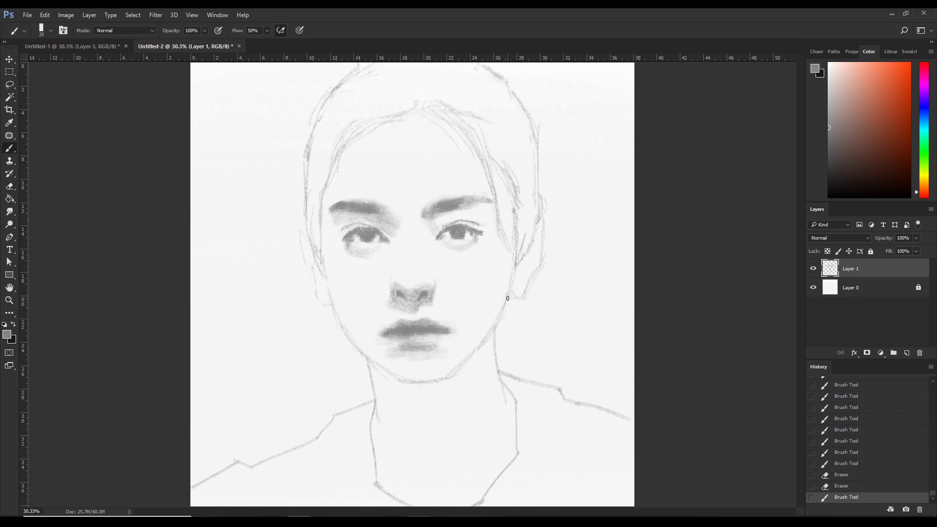
left_click_drag(507, 299, 499, 344)
key("e")
left_click_drag(349, 347, 377, 361)
key("b")
- Erase stray sketch lines beside the face and around the chin
key("e")
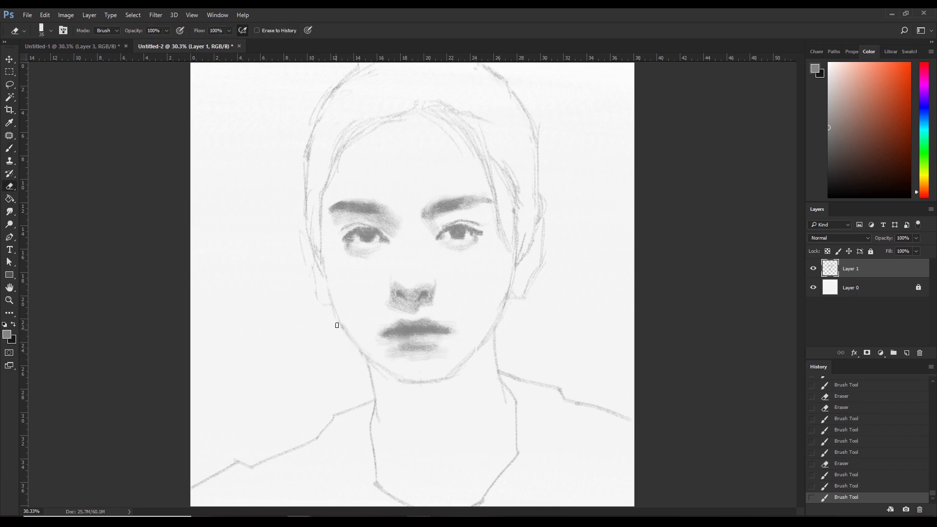
left_click_drag(337, 324, 355, 349)
left_click_drag(460, 393, 439, 385)
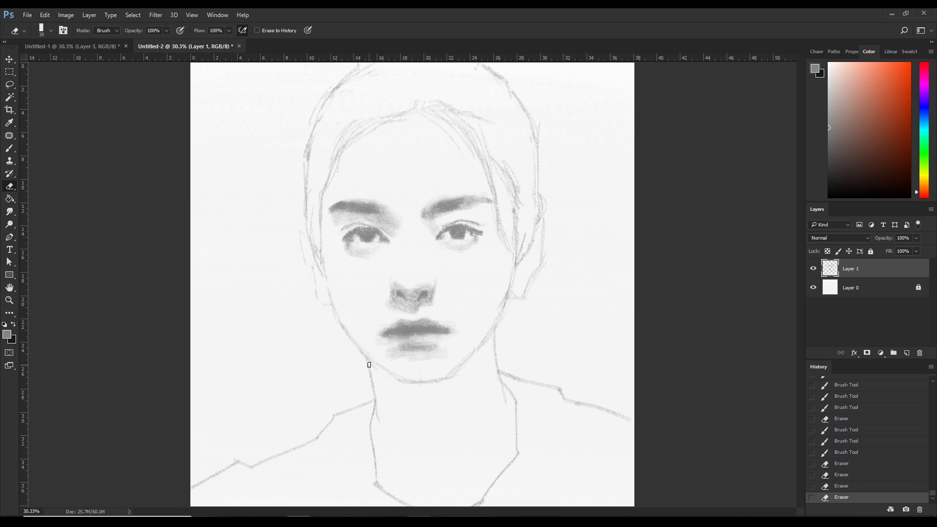
mouse_move(369, 364)
left_mouse_down()
mouse_move(447, 403)
mouse_move(459, 377)
left_mouse_up()
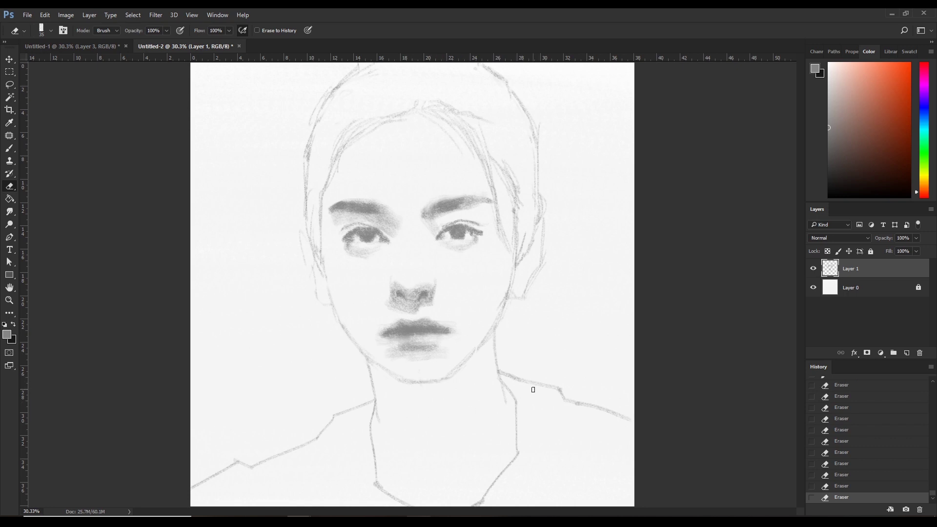
key("b")
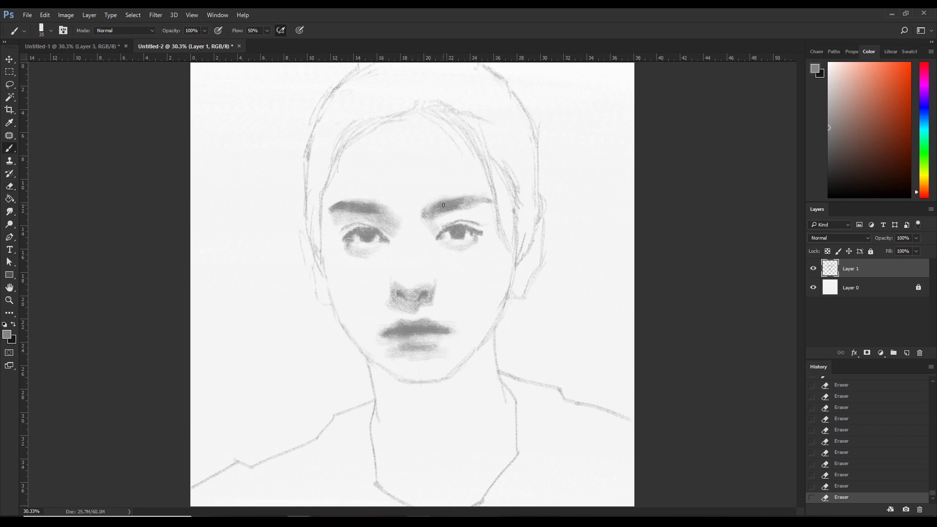
- Dab away stray marks near the eyebrows and add an empty Layer 2
key("e")
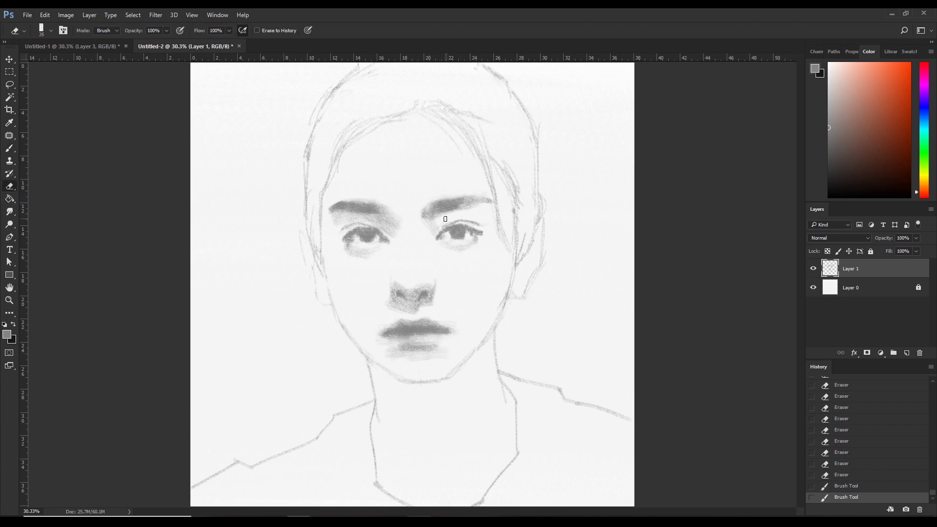
left_click(455, 214)
left_click(457, 224)
key("b")
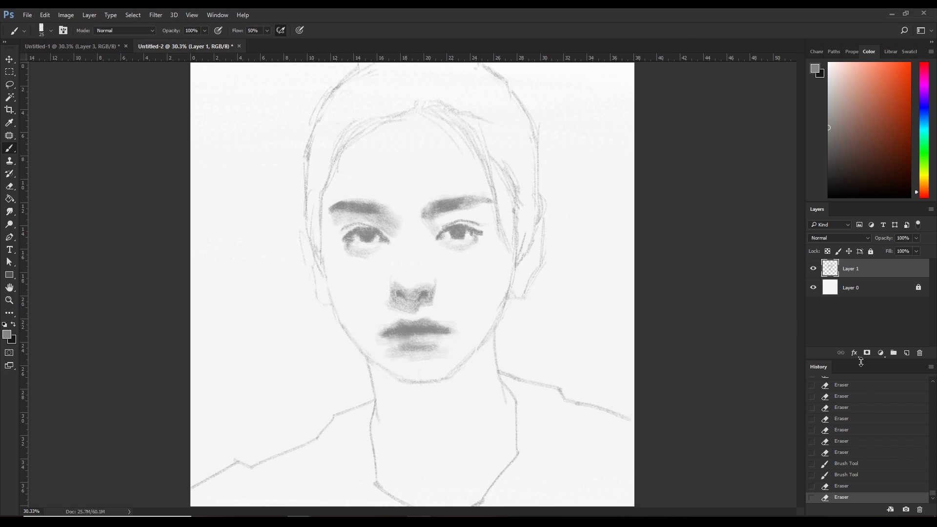
left_click(906, 353)
- Reset colours to black, try a left-shoulder stroke, then undo it
key("d")
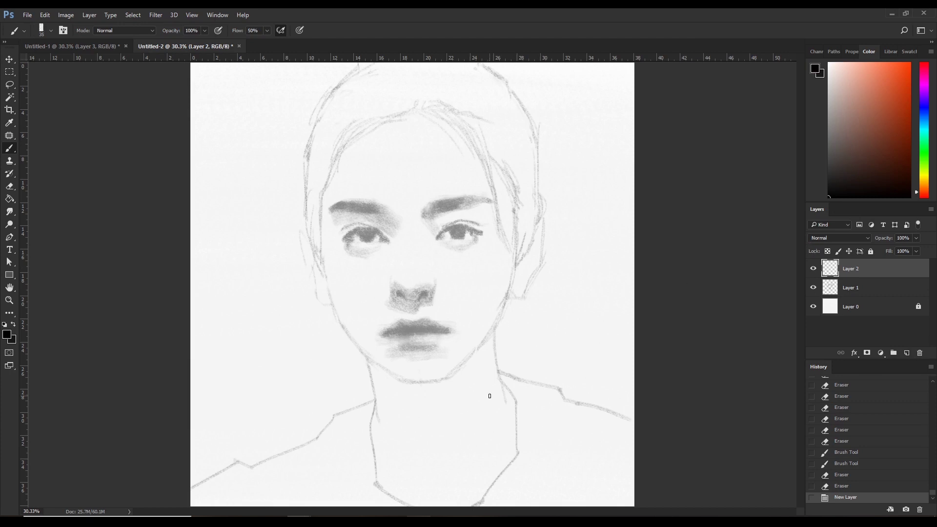
key("bracketright")
key("bracketright")
key("bracketright")
left_click_drag(349, 425, 341, 426)
key("bracketleft")
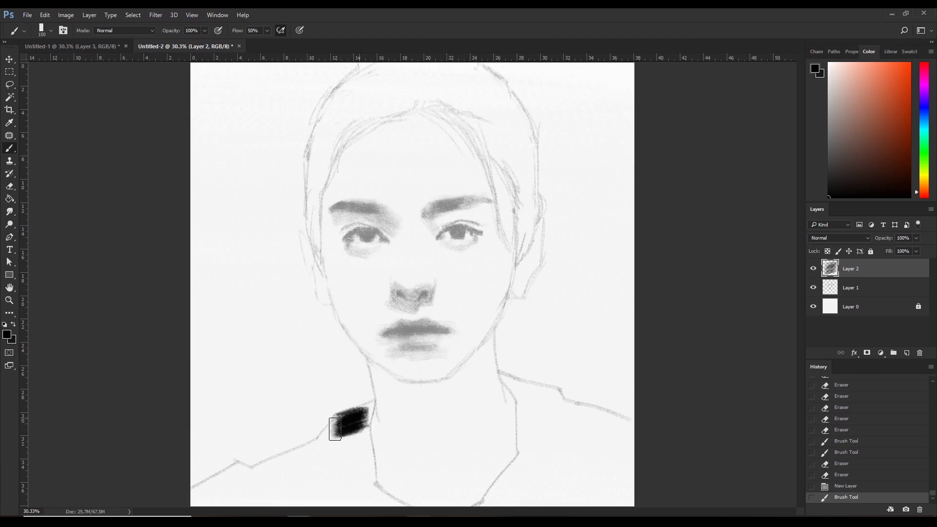
key("ctrl+alt+z")
key("ctrl+alt+z")
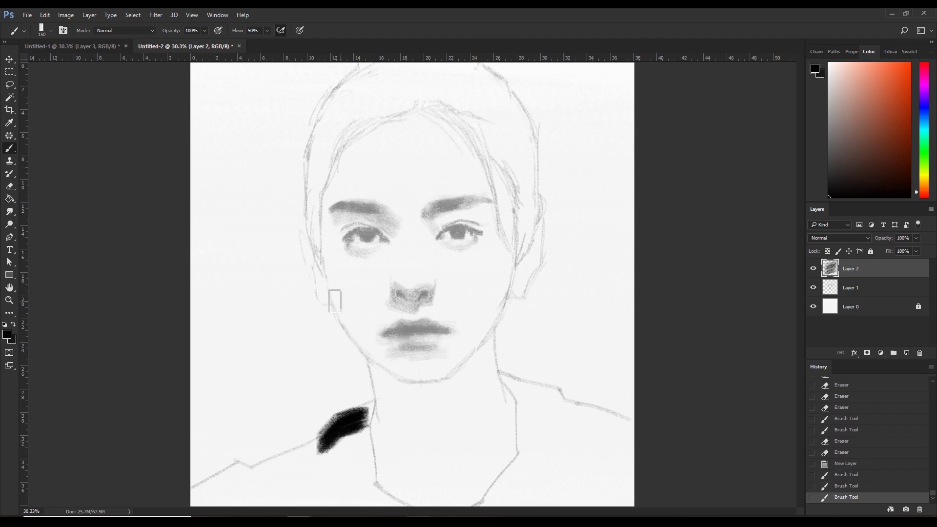
key("ctrl+alt+z")
- Choose the 246 textured brush and paint a black patch on the left shoulder
left_click(51, 30)
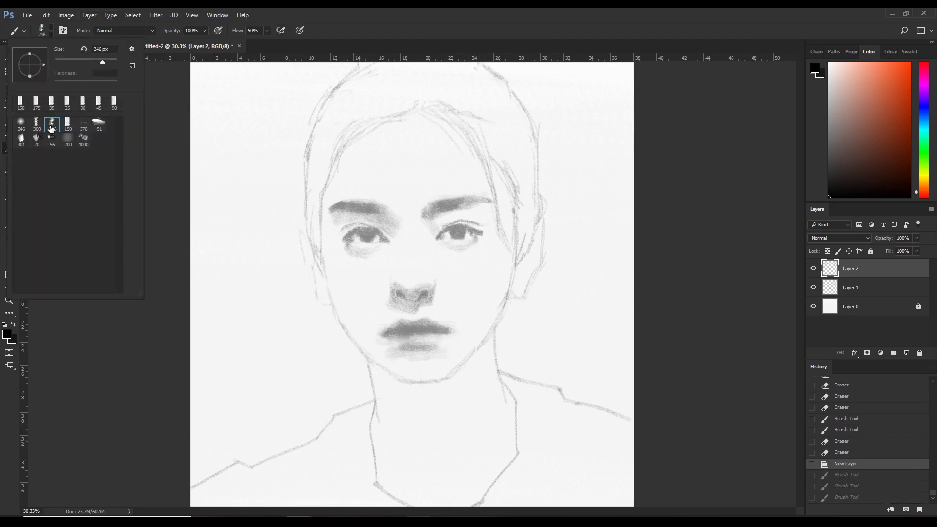
double_click(52, 129)
key("bracketleft")
key("bracketleft")
key("bracketleft")
mouse_move(325, 457)
left_mouse_down()
mouse_move(364, 427)
mouse_move(339, 425)
mouse_move(359, 415)
mouse_move(266, 473)
left_mouse_up()
key("bracketright")
mouse_move(336, 458)
left_mouse_down()
mouse_move(254, 493)
mouse_move(370, 468)
left_mouse_up()
- Extend the black clothing over the left shoulder at brush sizes 150–250
key("bracketright")
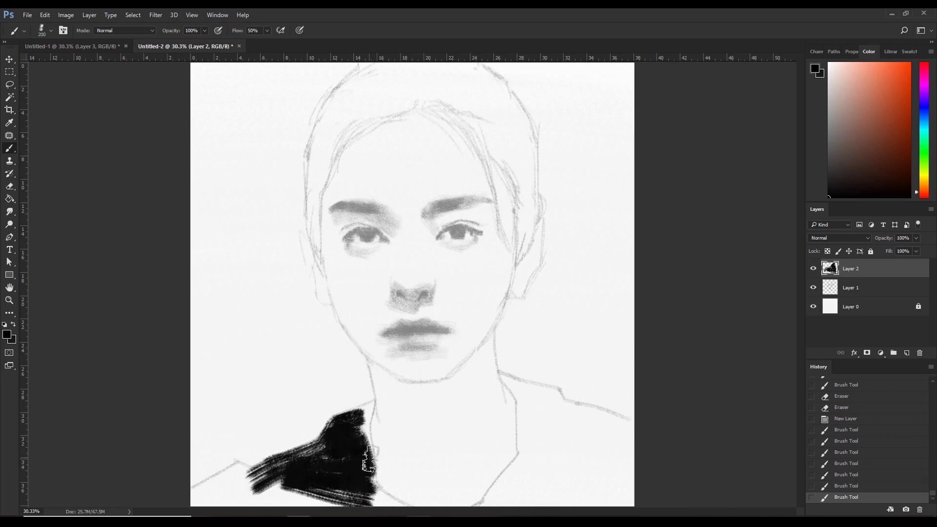
key("bracketleft")
key("bracketleft")
key("bracketleft")
left_click_drag(361, 425, 373, 500)
key("bracketleft")
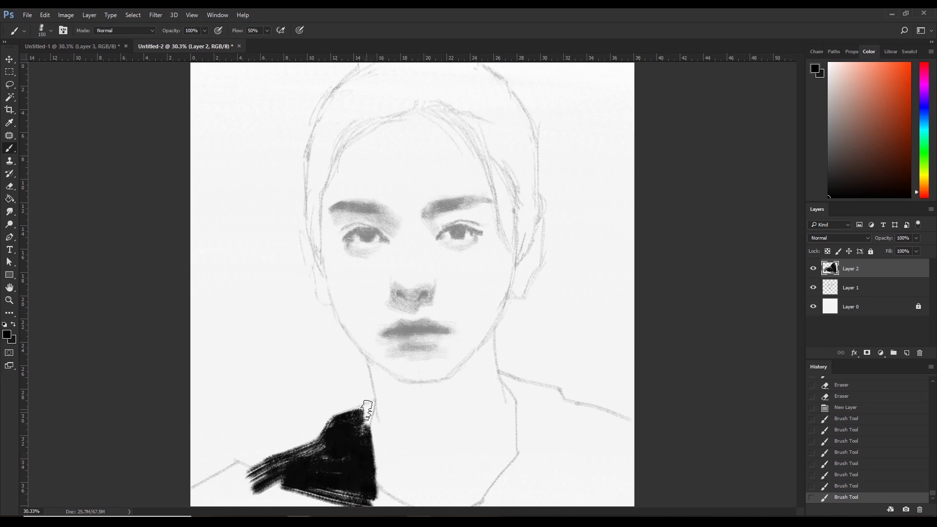
left_click_drag(363, 415, 372, 404)
key("bracketleft")
key("bracketright")
key("bracketright")
key("bracketright")
mouse_move(266, 458)
left_mouse_down()
mouse_move(214, 478)
mouse_move(405, 503)
left_mouse_up()
- Repaint the lower-left shoulder in black with a 300 brush
key("bracketright")
key("bracketright")
key("bracketright")
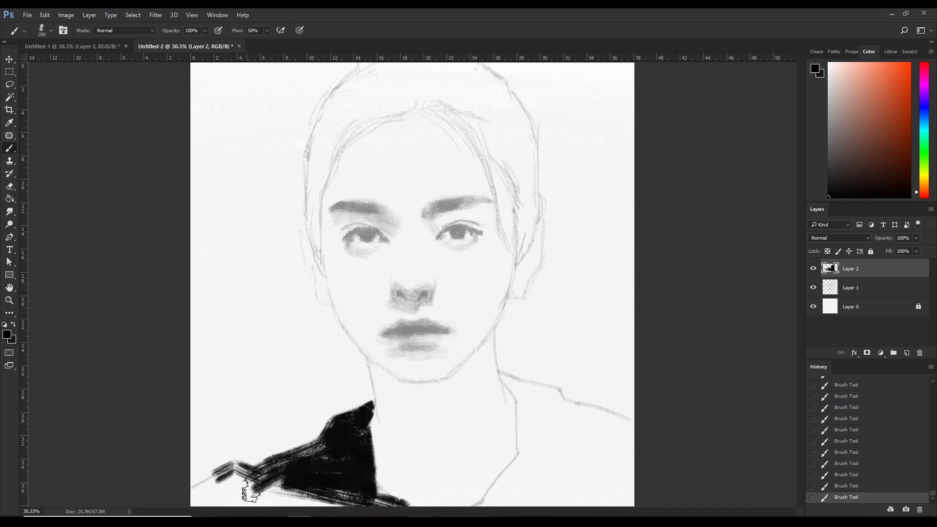
key("ctrl+z")
key("ctrl+z")
key("ctrl+z")
key("ctrl+z")
key("bracketright")
mouse_move(225, 474)
left_mouse_down()
mouse_move(263, 491)
mouse_move(350, 485)
mouse_move(320, 488)
left_mouse_up()
key("bracketleft")
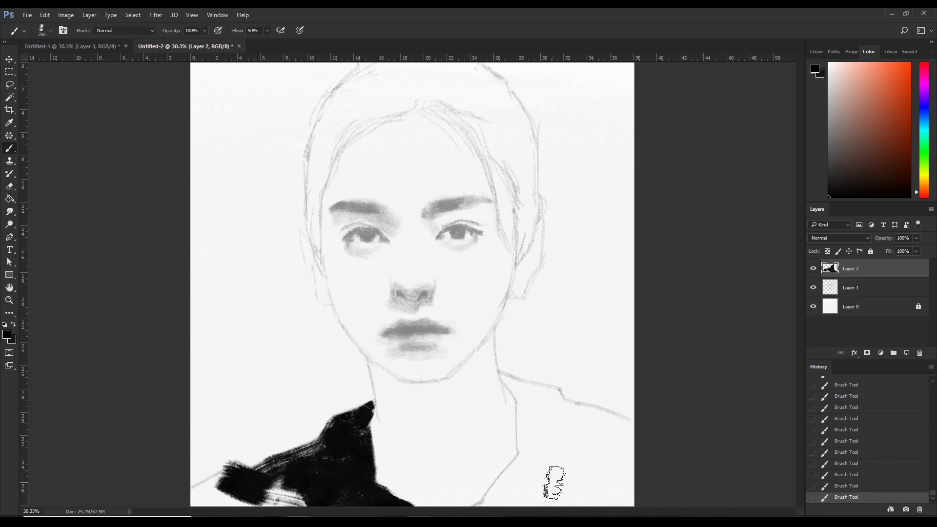
- Paint black clothing on the right shoulder and neck edge, and darken the left shoulder
left_click_drag(539, 456, 488, 507)
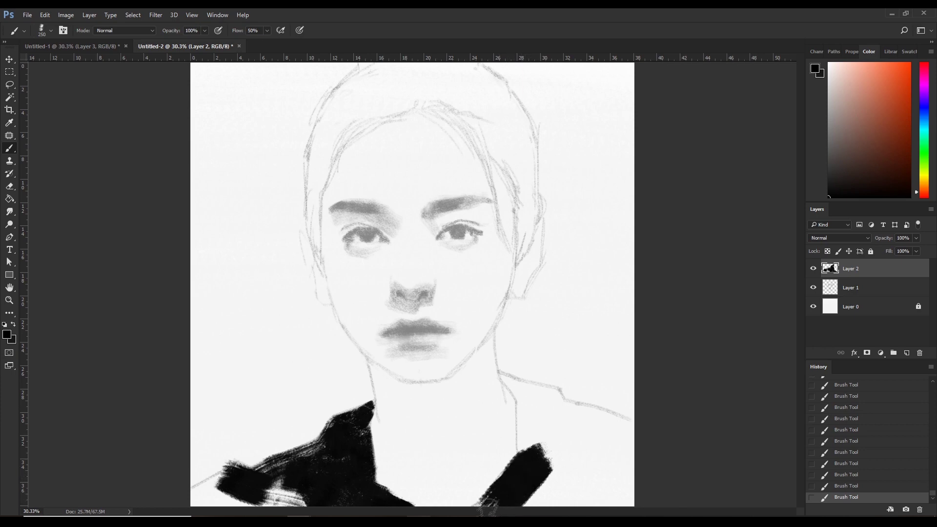
mouse_move(556, 492)
left_mouse_down()
mouse_move(534, 418)
mouse_move(537, 468)
mouse_move(553, 412)
mouse_move(579, 439)
mouse_move(569, 418)
mouse_move(619, 448)
mouse_move(630, 430)
mouse_move(561, 503)
mouse_move(624, 488)
left_mouse_up()
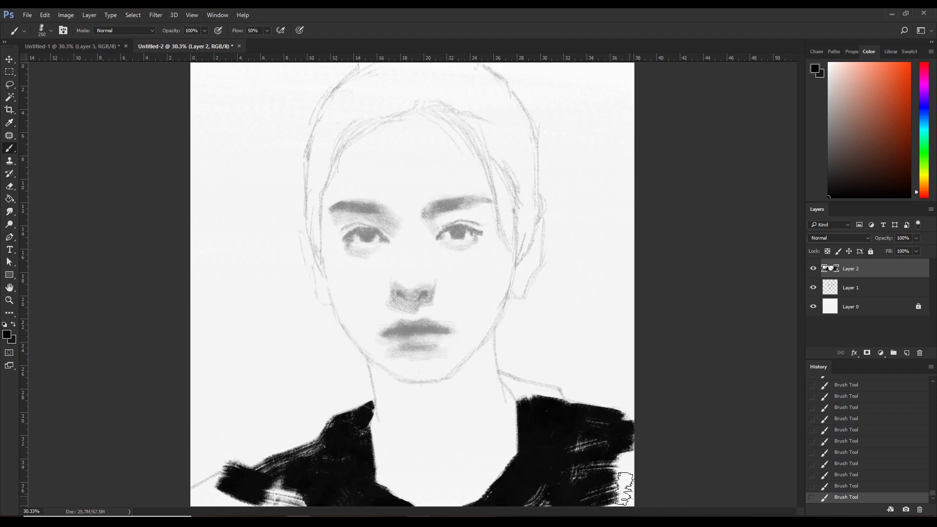
key("bracketleft")
key("bracketleft")
key("bracketleft")
key("bracketleft")
key("bracketleft")
mouse_move(504, 380)
left_mouse_down()
mouse_move(527, 403)
mouse_move(500, 374)
mouse_move(554, 391)
mouse_move(564, 405)
left_mouse_up()
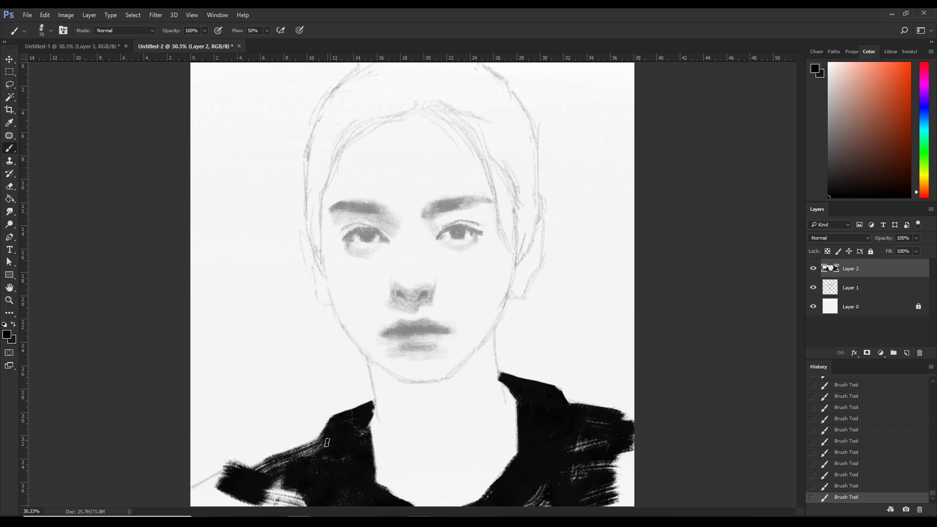
left_click_drag(327, 443, 314, 462)
- Paint dark hair up the left hairline, left side of the head and right temple
left_click_drag(317, 223, 323, 238)
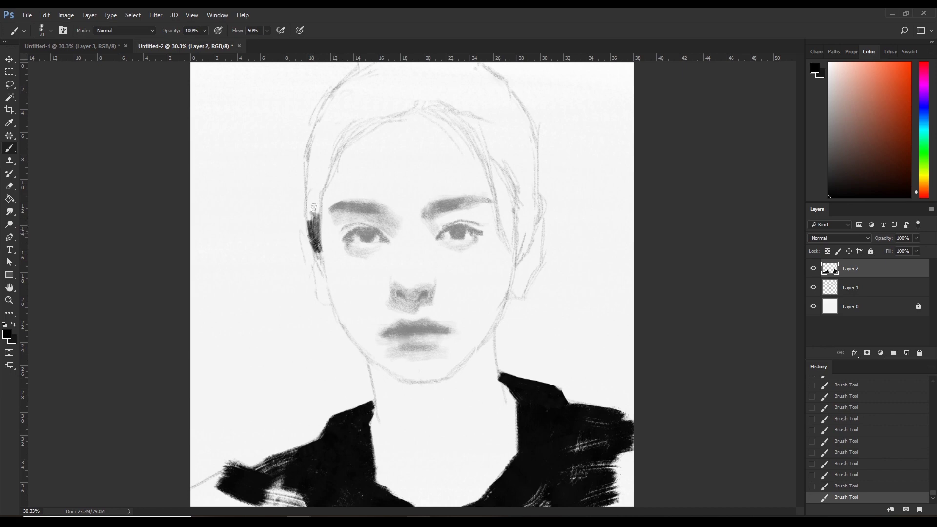
left_click_drag(314, 207, 317, 196)
left_click_drag(316, 199, 311, 184)
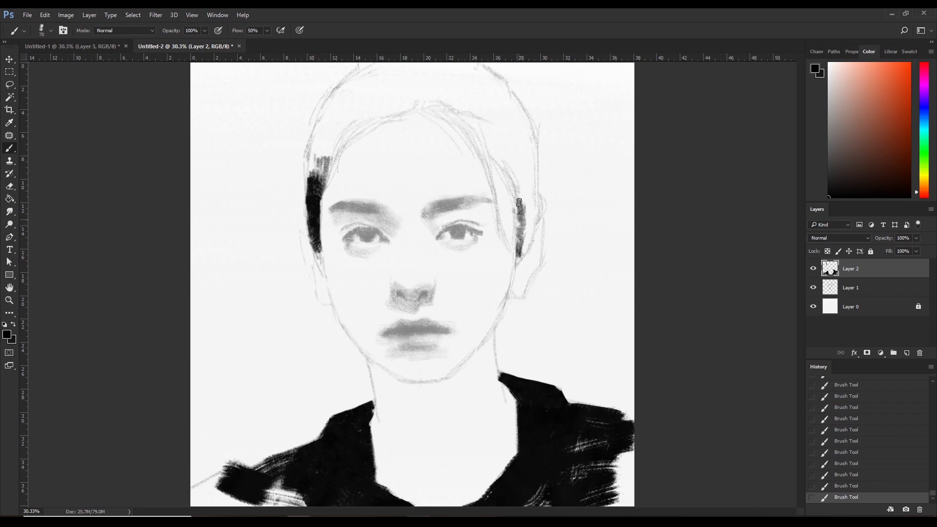
mouse_move(519, 202)
left_mouse_down()
mouse_move(520, 243)
mouse_move(529, 166)
left_mouse_up()
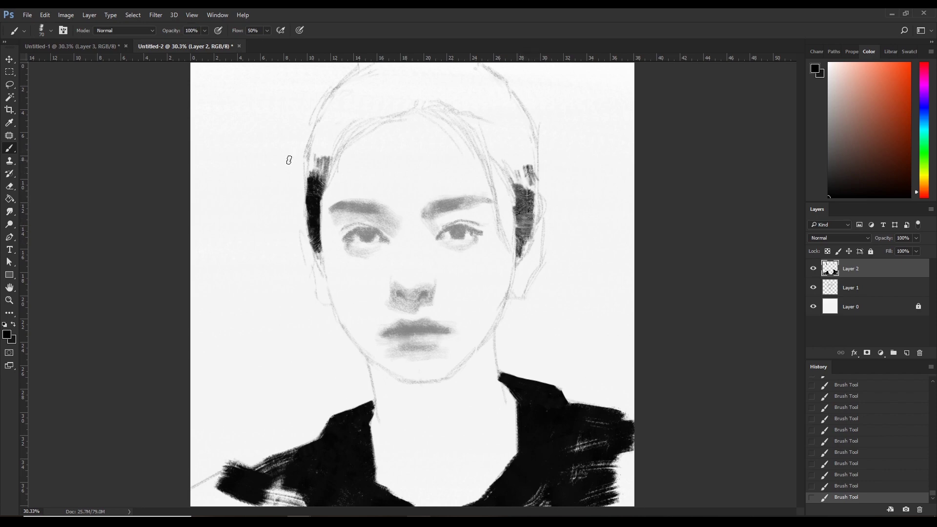
mouse_move(314, 157)
left_mouse_down()
mouse_move(312, 169)
mouse_move(324, 112)
mouse_move(327, 140)
mouse_move(339, 119)
mouse_move(337, 96)
left_mouse_up()
- Fill the right hair mass and top hairline, enlarging the brush to 125 then 175
mouse_move(525, 149)
left_mouse_down()
mouse_move(537, 131)
mouse_move(501, 81)
mouse_move(476, 66)
mouse_move(483, 59)
mouse_move(461, 66)
mouse_move(529, 144)
left_mouse_up()
mouse_move(480, 104)
left_mouse_down()
mouse_move(510, 142)
mouse_move(527, 146)
mouse_move(505, 142)
left_mouse_up()
left_click_drag(437, 75, 462, 63)
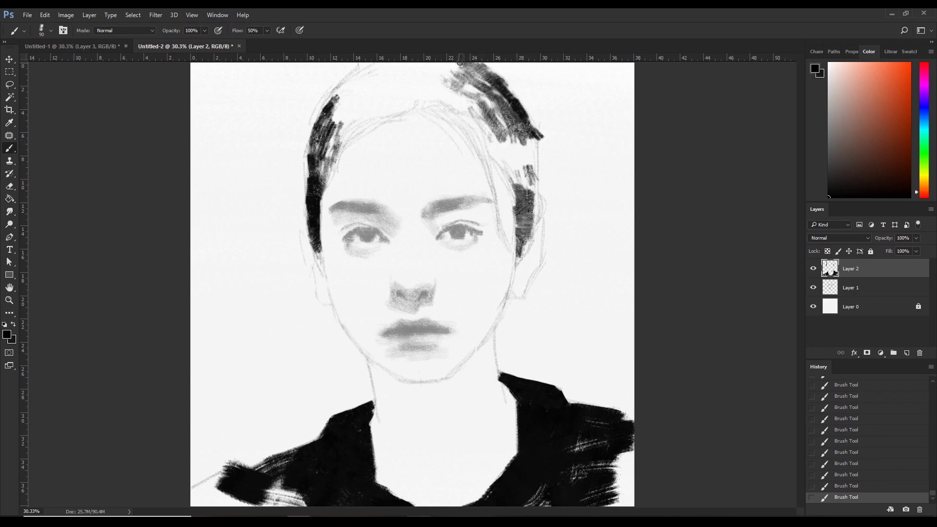
key("bracketright")
key("bracketright")
mouse_move(397, 107)
left_mouse_down()
mouse_move(337, 122)
mouse_move(336, 146)
left_mouse_up()
left_click_drag(341, 113, 438, 98)
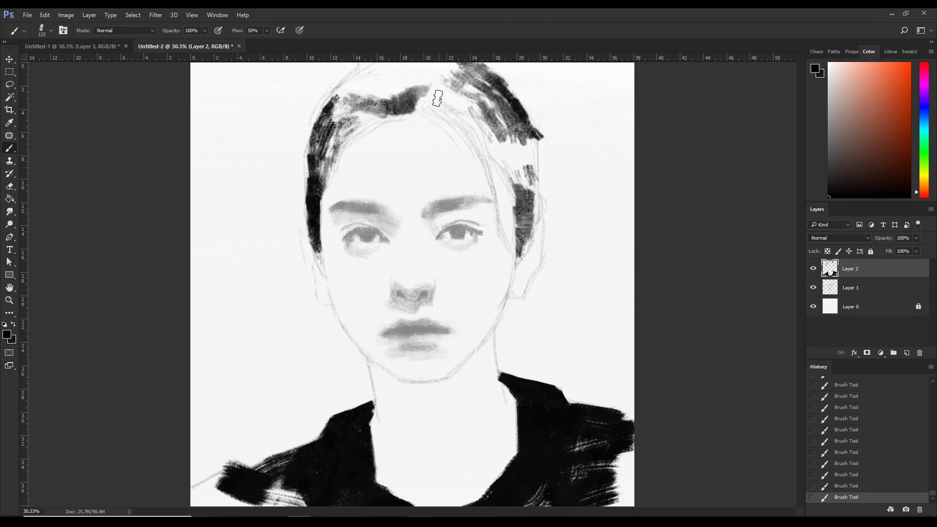
key("bracketright")
key("bracketright")
left_click_drag(363, 117, 422, 110)
- Select the 370 brush preset
left_click(45, 30)
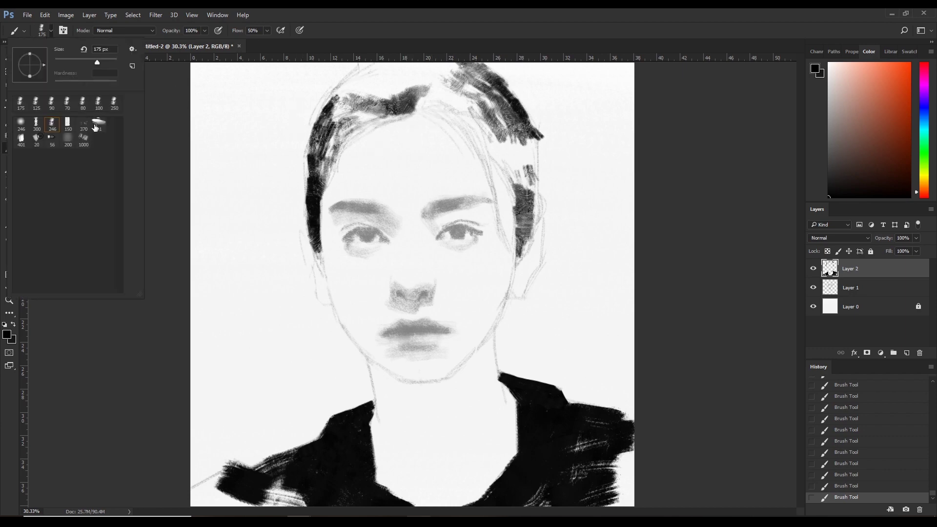
left_click(85, 125)
left_click(454, 83)
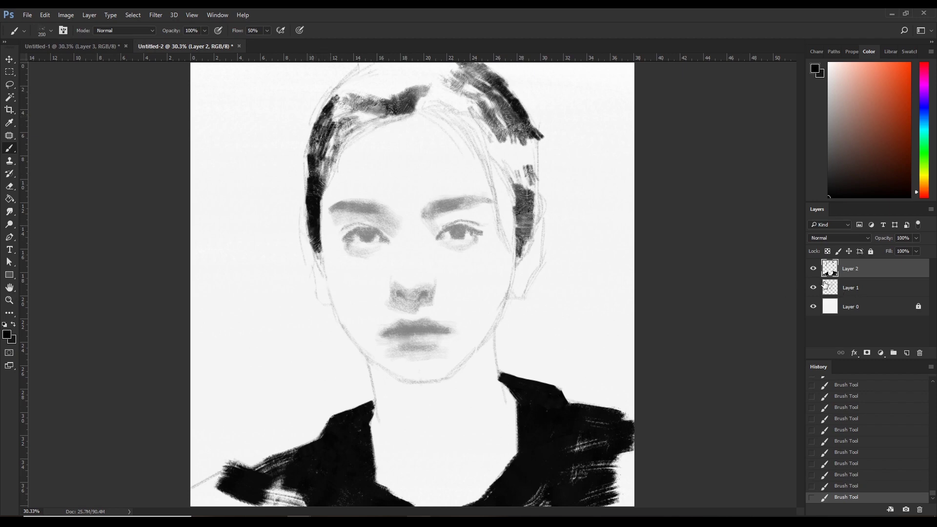
- Move Layer 1 above Layer 2, clip a Hue/Saturation at Lightness -49 to it, and darken the hairline
left_click_drag(825, 285, 849, 266)
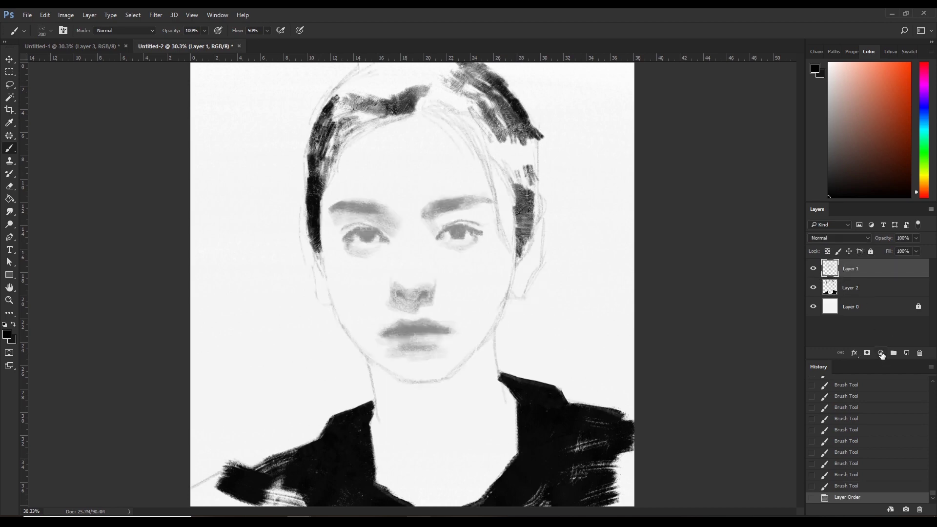
left_click(881, 354)
left_click(862, 232)
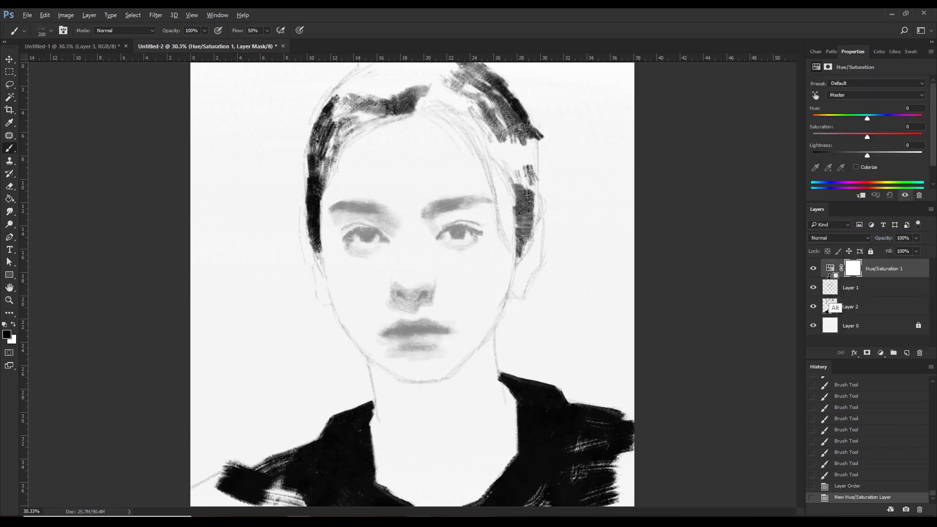
left_click(829, 277, "alt")
left_click_drag(867, 155, 840, 155)
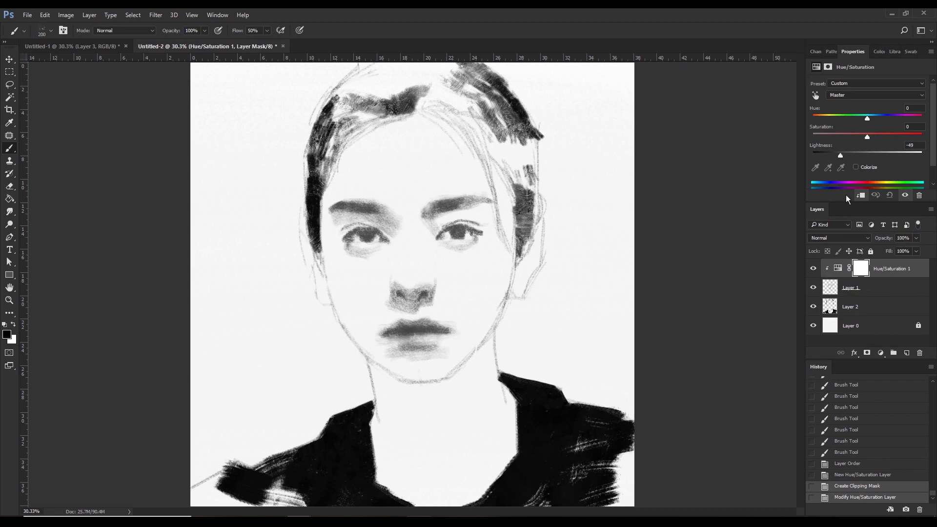
left_click(830, 307)
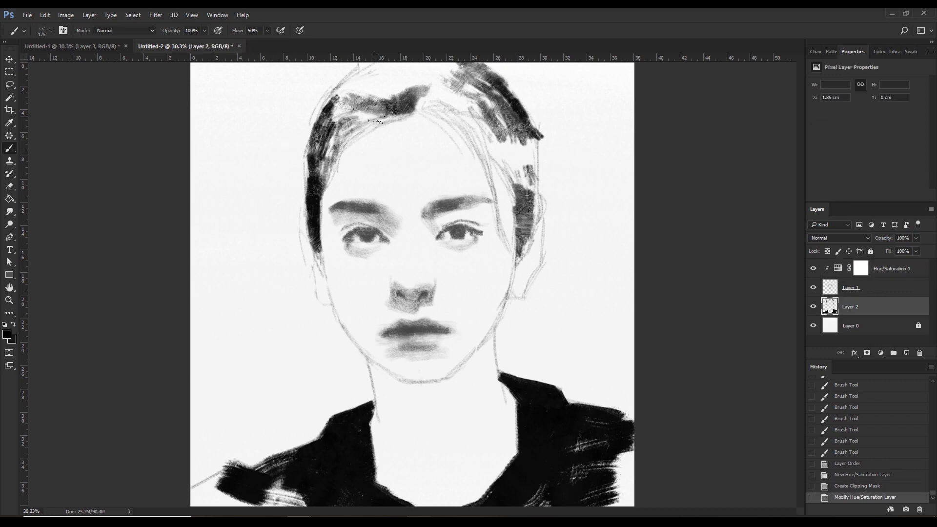
mouse_move(339, 139)
left_mouse_down()
mouse_move(380, 118)
mouse_move(327, 152)
mouse_move(342, 135)
mouse_move(324, 181)
mouse_move(378, 119)
mouse_move(390, 121)
mouse_move(337, 147)
mouse_move(357, 107)
mouse_move(322, 147)
left_mouse_up()
- Darken the upper-left hair, undoing and erasing the excess strokes
left_click_drag(337, 97, 359, 161)
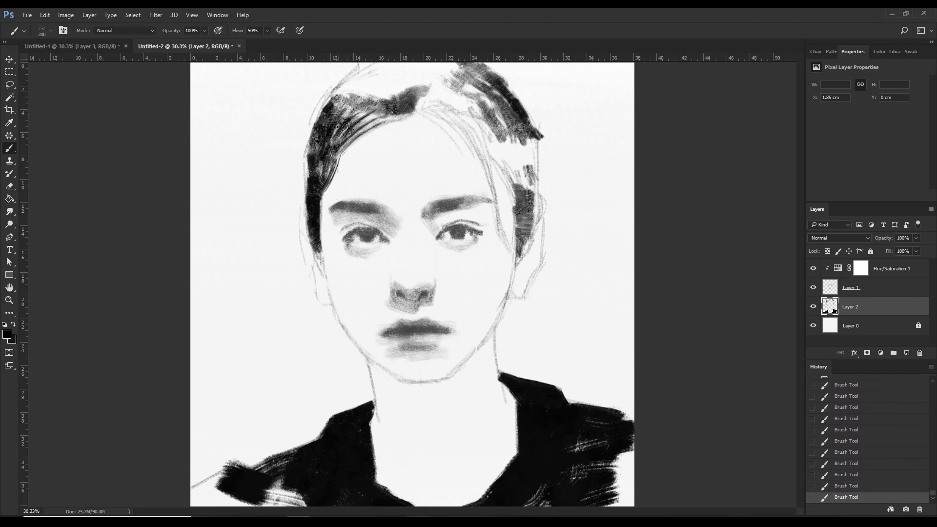
key("bracketright")
key("ctrl+z")
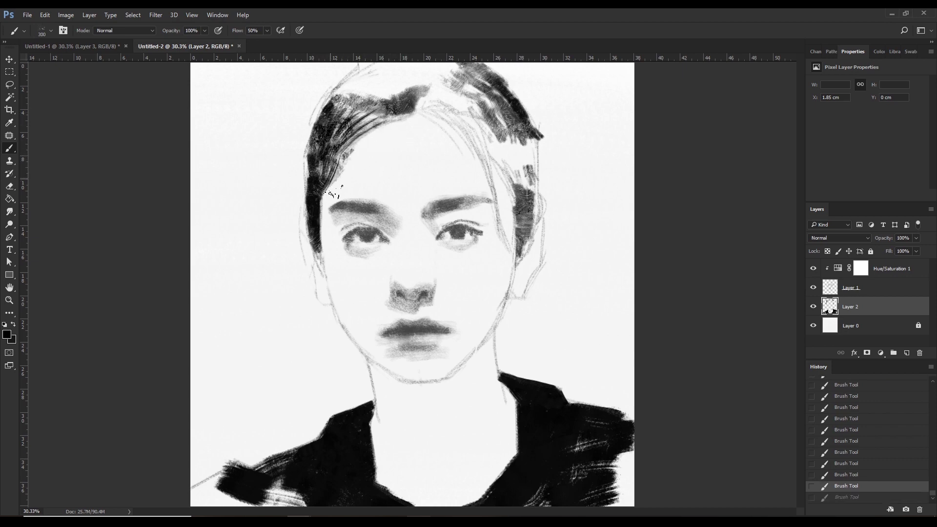
key("e")
mouse_move(341, 146)
left_mouse_down()
mouse_move(393, 122)
mouse_move(378, 136)
mouse_move(361, 119)
left_mouse_up()
key("b")
left_click_drag(451, 117, 475, 119)
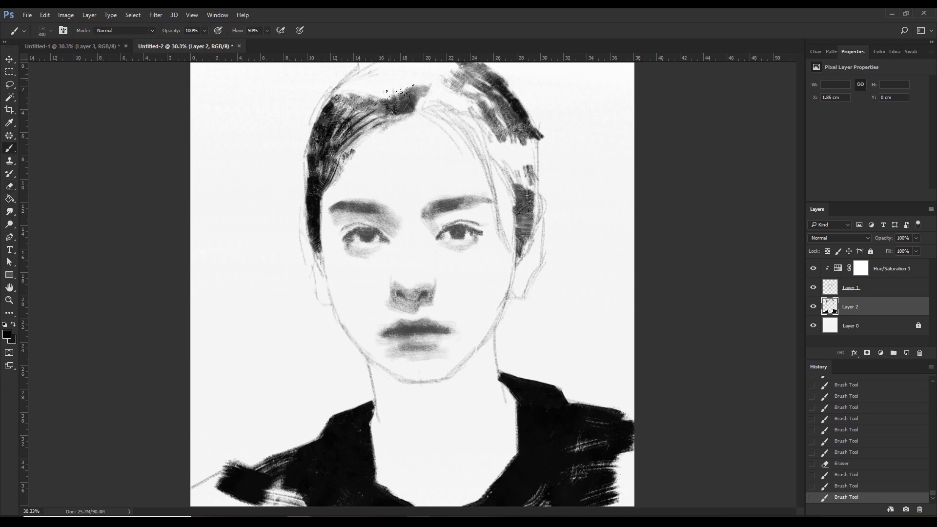
- Paint dark strands on top of the head and one down the right forehead
left_click_drag(405, 88, 395, 110)
mouse_move(408, 83)
left_mouse_down()
mouse_move(390, 110)
mouse_move(408, 102)
left_mouse_up()
mouse_move(429, 75)
left_mouse_down()
mouse_move(415, 93)
mouse_move(424, 84)
left_mouse_up()
mouse_move(441, 76)
left_mouse_down()
mouse_move(413, 110)
mouse_move(439, 95)
mouse_move(461, 110)
mouse_move(442, 105)
mouse_move(451, 115)
left_mouse_up()
key("bracketleft")
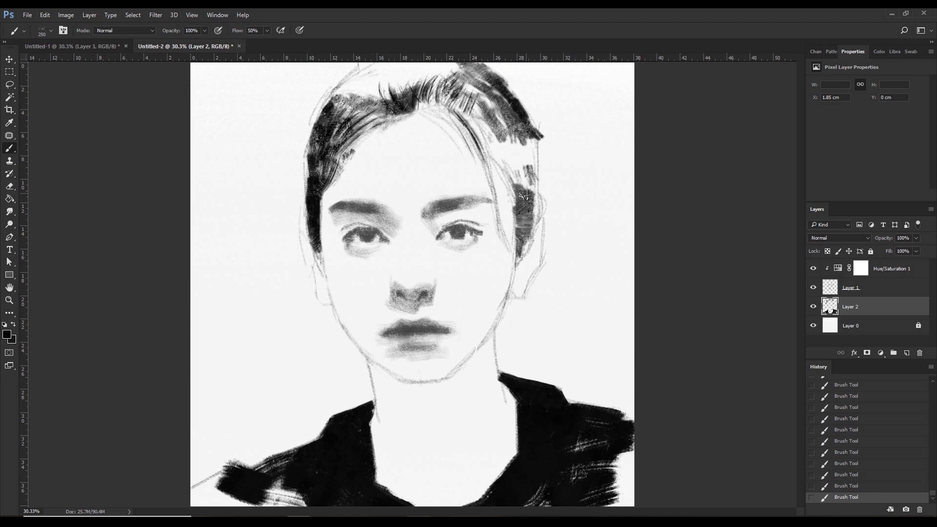
left_click_drag(485, 159, 497, 200)
key("ctrl+z")
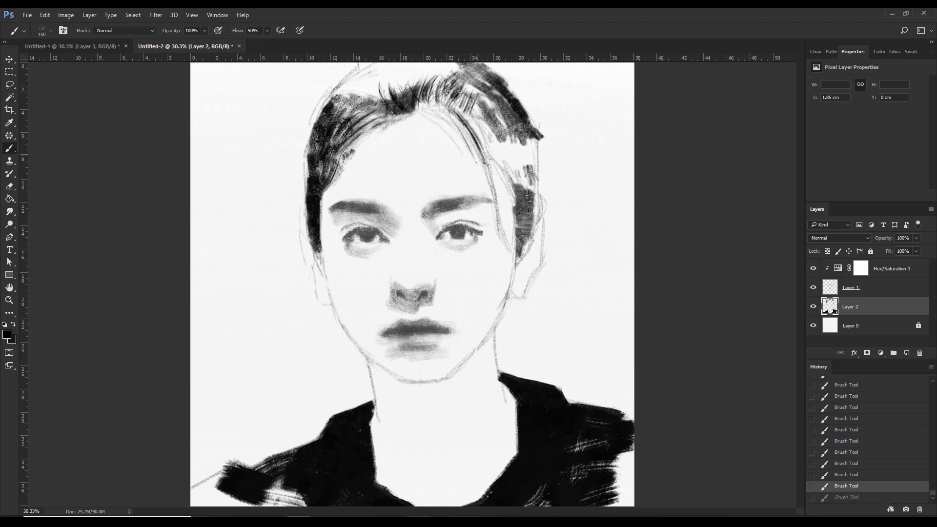
left_click_drag(487, 161, 499, 207)
- Add strands across the right forehead and top hair, plus a horizontal guide near the top
key("bracketright")
mouse_move(481, 163)
left_mouse_down()
mouse_move(477, 149)
mouse_move(518, 182)
left_mouse_up()
mouse_move(491, 132)
left_mouse_down()
mouse_move(519, 176)
mouse_move(510, 177)
left_mouse_up()
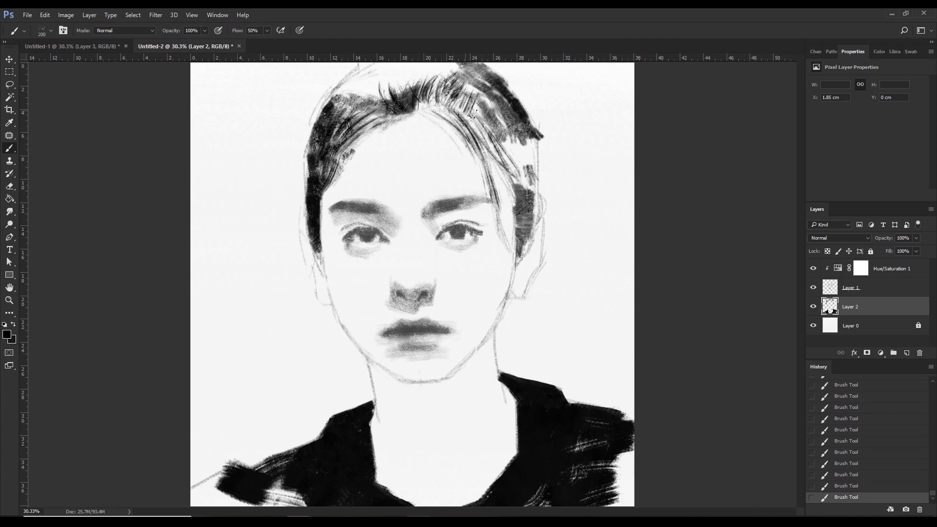
left_click_drag(469, 114, 521, 194)
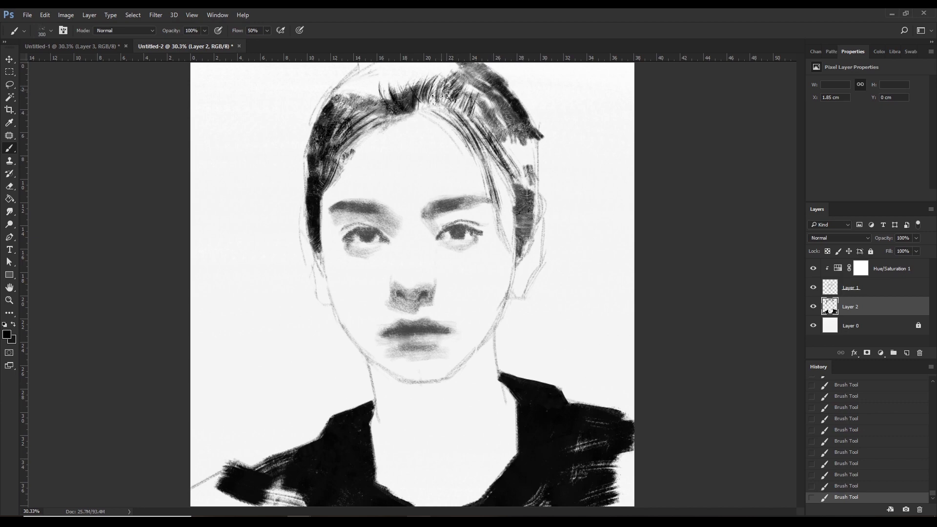
mouse_move(447, 97)
left_mouse_down()
mouse_move(424, 108)
mouse_move(466, 102)
mouse_move(488, 120)
mouse_move(505, 114)
left_mouse_up()
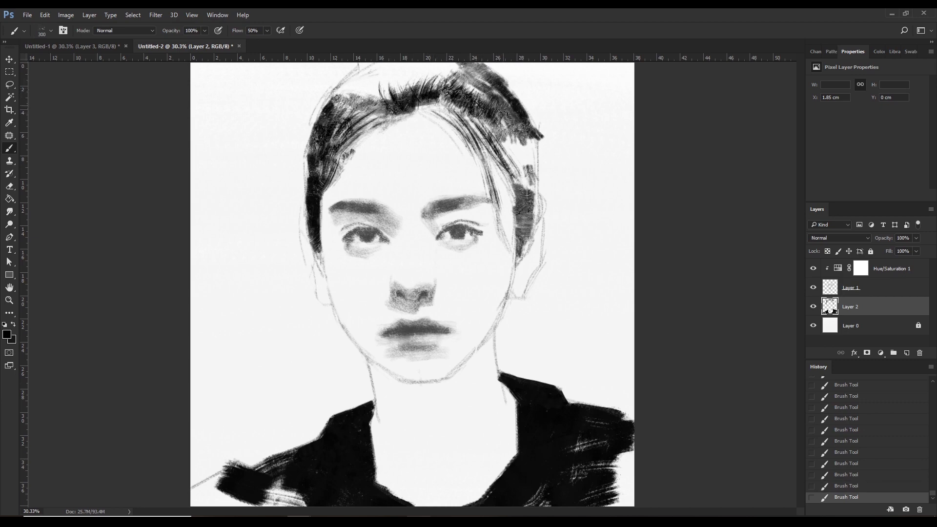
left_click_drag(463, 84, 491, 103)
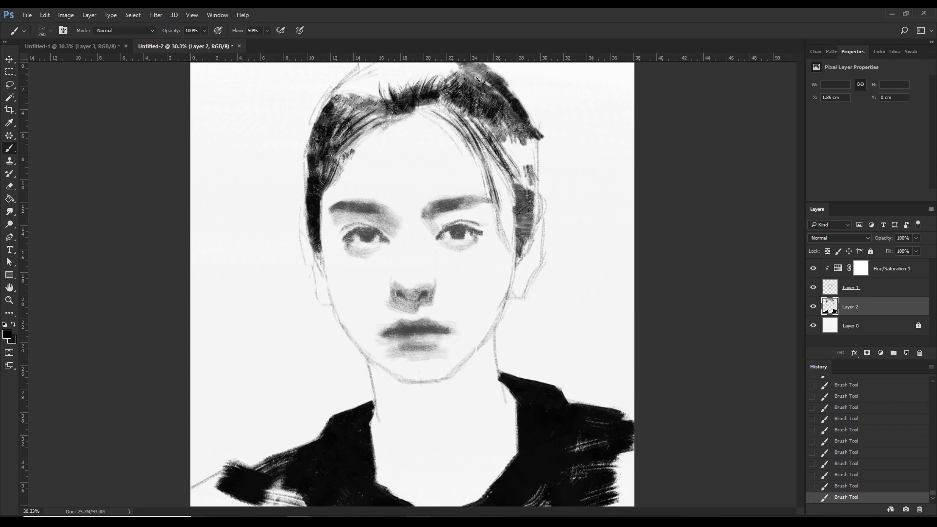
mouse_move(488, 59)
left_mouse_down()
mouse_move(488, 71)
mouse_move(501, 52)
mouse_move(459, 67)
left_mouse_up()
- Darken the right-side hair and add thin strands curving down the right
mouse_move(498, 136)
left_mouse_down()
mouse_move(535, 202)
mouse_move(529, 142)
mouse_move(522, 164)
left_mouse_up()
mouse_move(527, 127)
left_mouse_down()
mouse_move(508, 152)
mouse_move(517, 198)
mouse_move(558, 262)
mouse_move(537, 292)
left_mouse_up()
key("bracketleft")
key("bracketleft")
left_click_drag(538, 196, 552, 283)
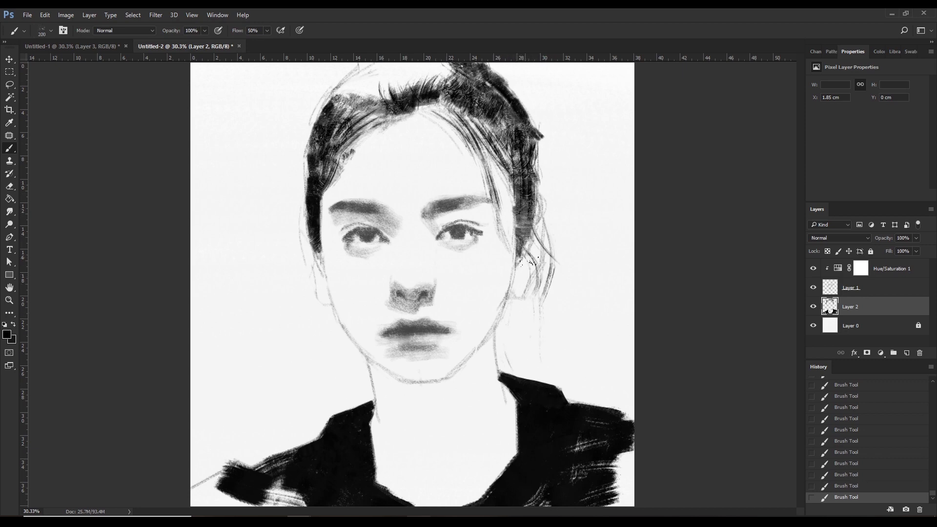
left_click_drag(530, 263, 531, 355)
- Draw thin strands beside the right hair and down the left of the face
mouse_move(551, 261)
left_mouse_down()
mouse_move(549, 363)
mouse_move(572, 394)
left_mouse_up()
left_click_drag(292, 244, 322, 375)
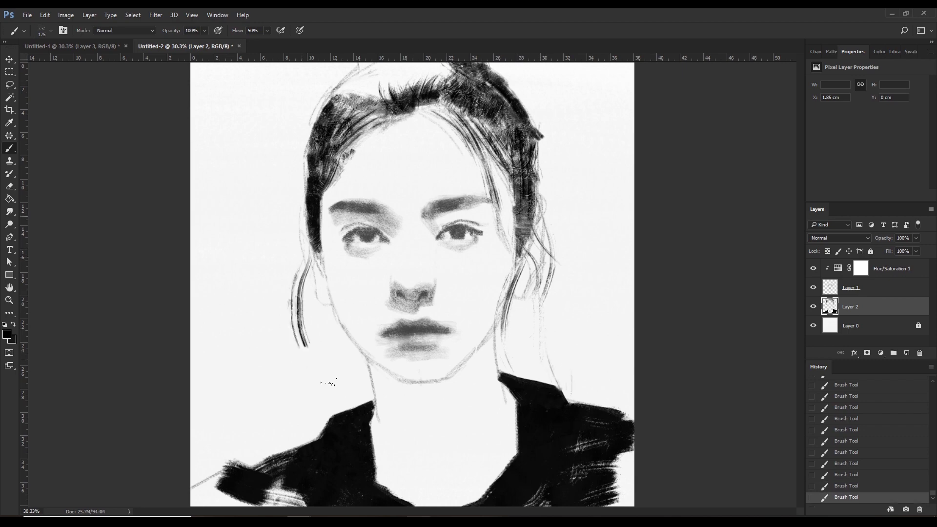
key("ctrl+z")
left_click_drag(305, 280, 329, 369)
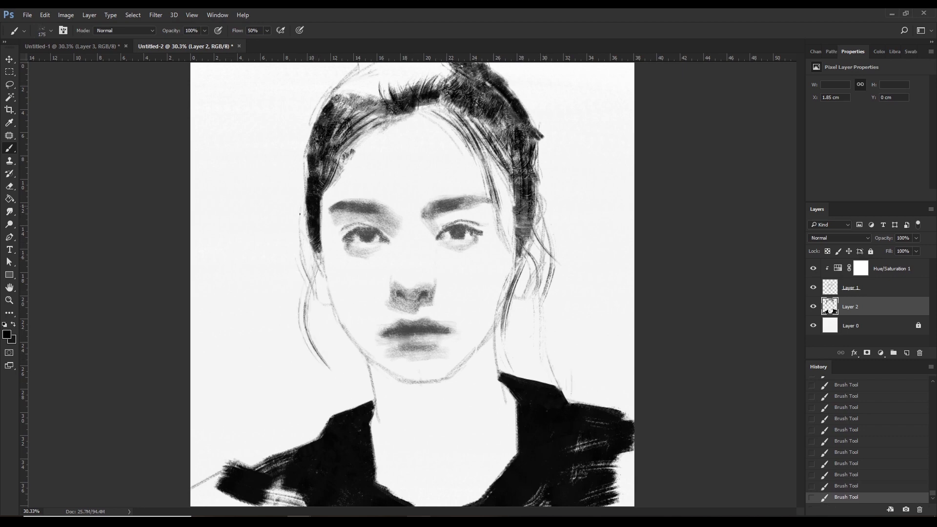
left_click_drag(303, 214, 299, 266)
key("ctrl+z")
left_click_drag(305, 210, 300, 262)
- Paint dark strokes down the right-side hair and along the top-right edge
left_click_drag(529, 173, 535, 214)
left_click_drag(529, 176, 536, 212)
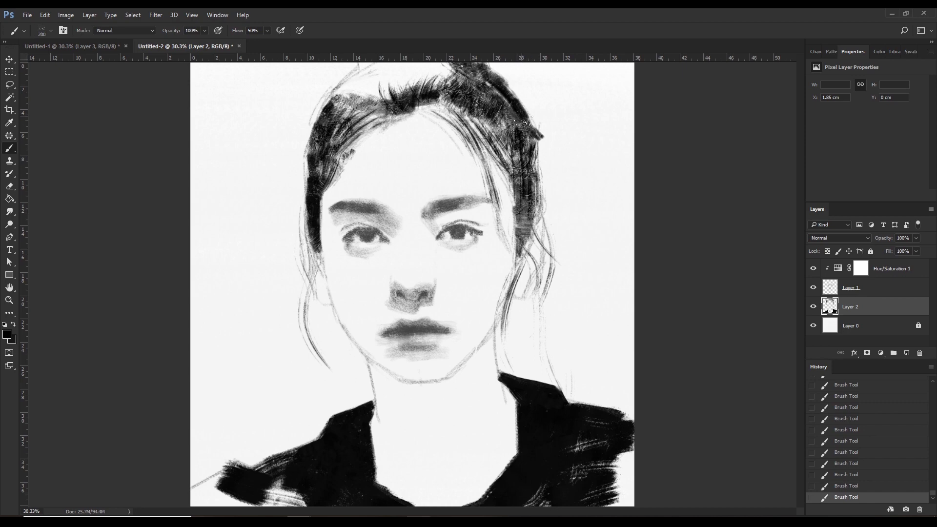
mouse_move(525, 125)
left_mouse_down()
mouse_move(556, 153)
mouse_move(549, 172)
left_mouse_up()
left_click_drag(499, 70, 551, 140)
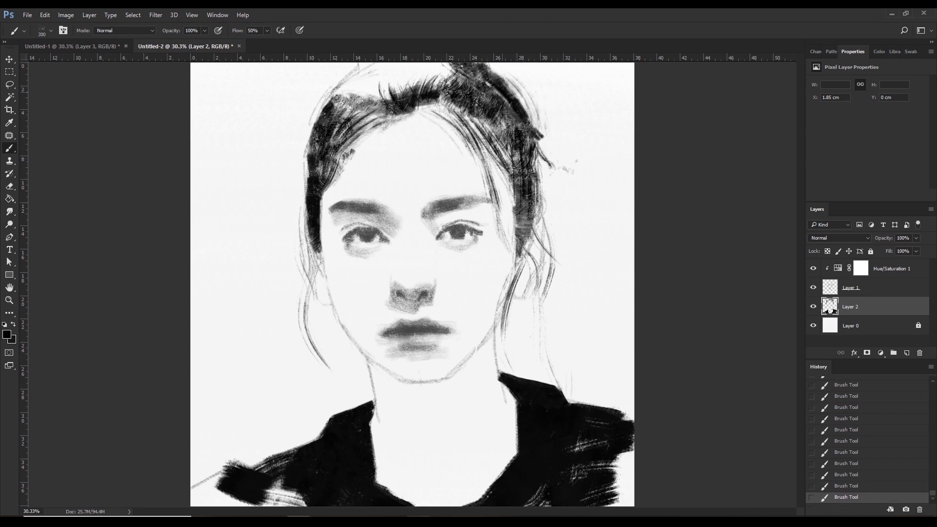
key("ctrl+alt+z")
key("ctrl+alt+z")
mouse_move(488, 76)
left_mouse_down()
mouse_move(518, 61)
mouse_move(562, 98)
left_mouse_up()
key("ctrl+shift+z")
key("ctrl+shift+z")
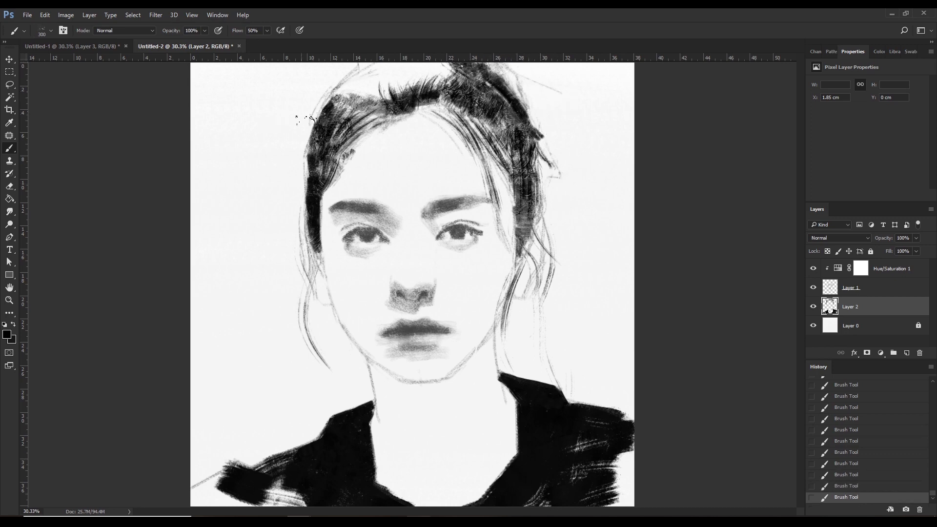
- Darken the upper-left and top-centre hair and remove the horizontal guide
mouse_move(305, 125)
left_mouse_down()
mouse_move(271, 202)
mouse_move(294, 134)
mouse_move(300, 185)
left_mouse_up()
mouse_move(337, 92)
left_mouse_down()
mouse_move(305, 134)
mouse_move(371, 75)
left_mouse_up()
mouse_move(353, 110)
left_mouse_down()
mouse_move(368, 80)
mouse_move(393, 75)
mouse_move(356, 71)
mouse_move(375, 71)
mouse_move(389, 90)
mouse_move(410, 95)
left_mouse_up()
mouse_move(419, 58)
left_mouse_down()
mouse_move(419, 89)
mouse_move(436, 68)
mouse_move(397, 80)
mouse_move(456, 71)
mouse_move(383, 78)
left_mouse_up()
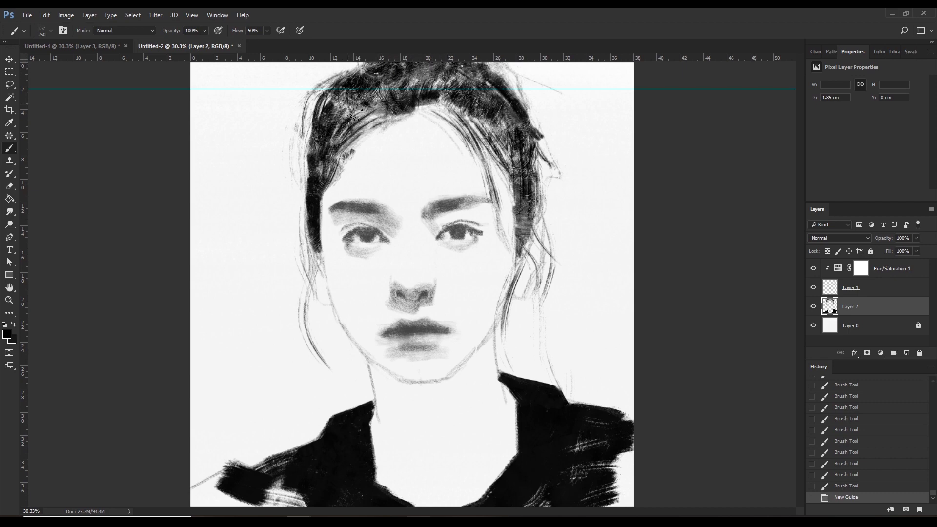
mouse_move(353, 117)
left_mouse_down()
mouse_move(337, 98)
mouse_move(361, 127)
mouse_move(361, 110)
left_mouse_up()
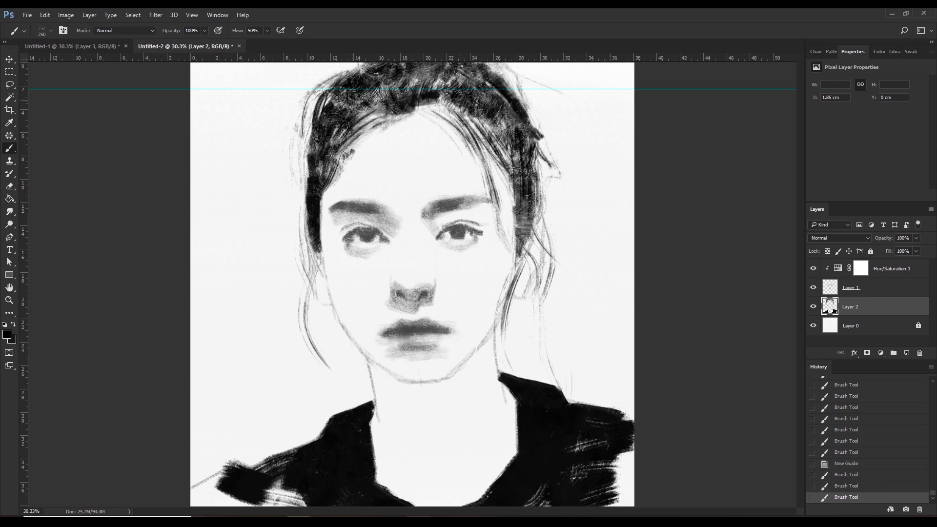
mouse_move(480, 89)
left_mouse_down()
mouse_move(481, 59)
mouse_move(491, 95)
left_mouse_up()
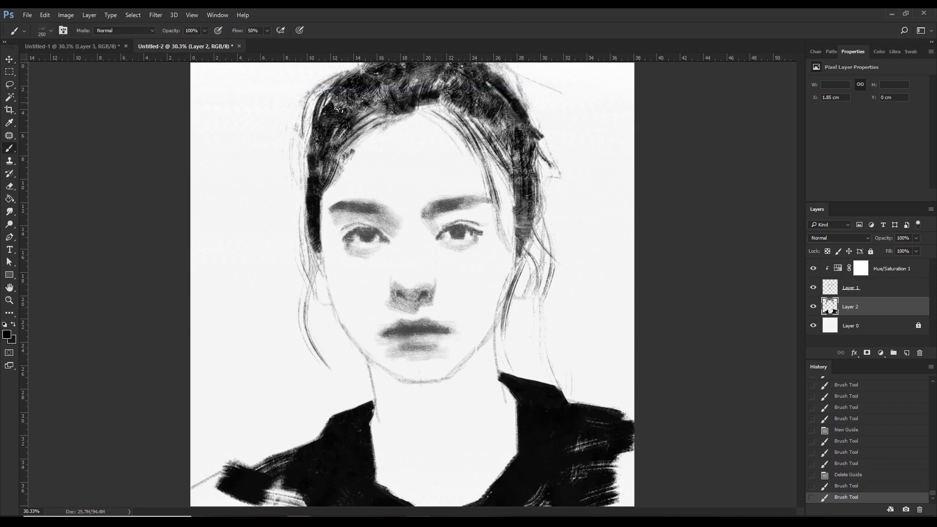
left_click_drag(342, 117, 327, 103)
- Trim the upper-left hair and add darker strokes to the left side and crown
key("e")
left_click_drag(326, 113, 334, 108)
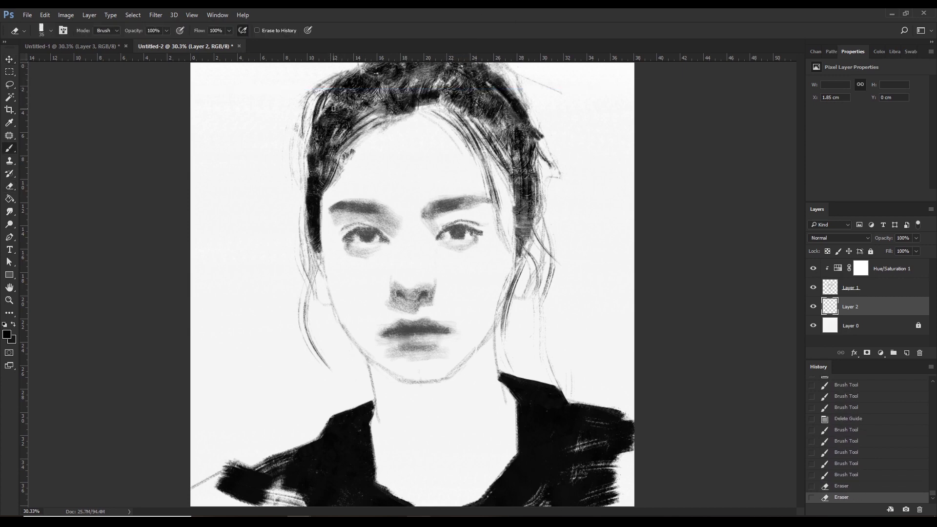
key("b")
left_click_drag(322, 147, 312, 185)
left_click_drag(317, 161, 302, 232)
mouse_move(305, 186)
left_mouse_down()
mouse_move(310, 219)
mouse_move(319, 165)
left_mouse_up()
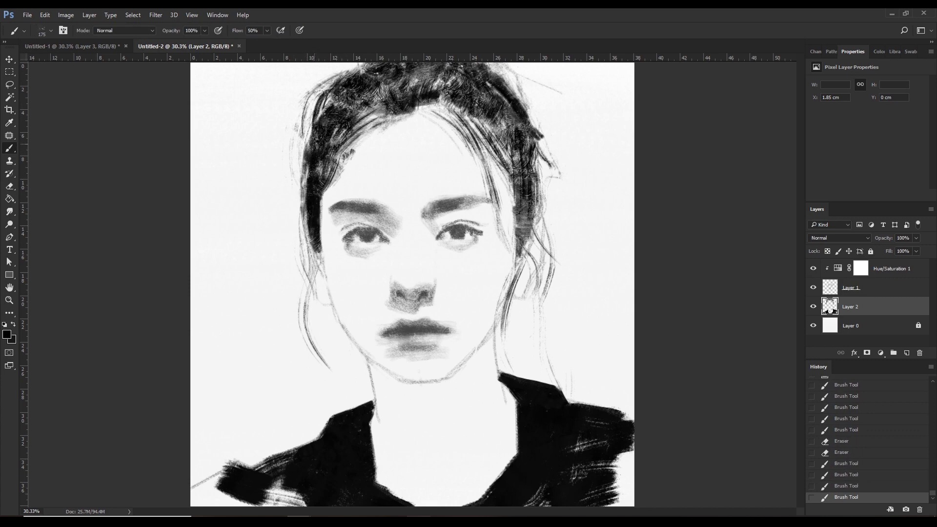
left_click_drag(512, 134, 493, 115)
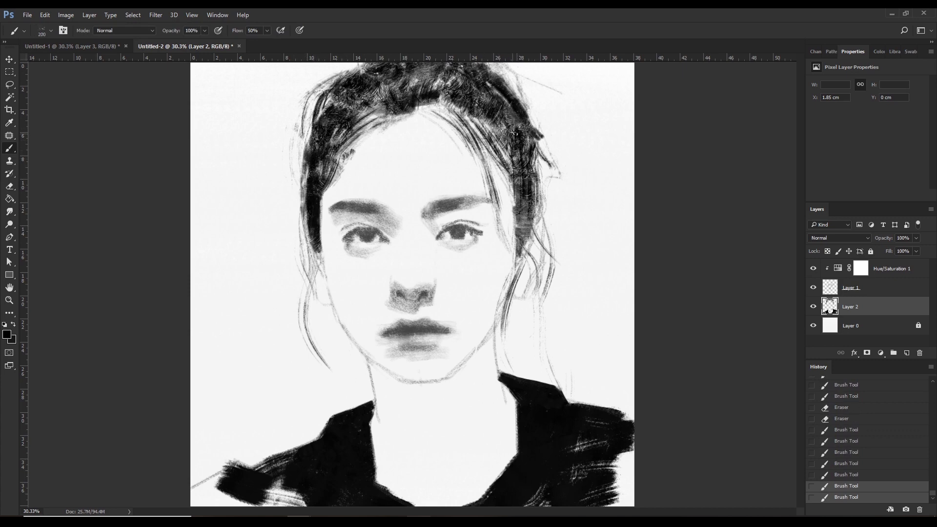
mouse_move(380, 112)
left_mouse_down()
mouse_move(361, 92)
mouse_move(340, 115)
left_mouse_up()
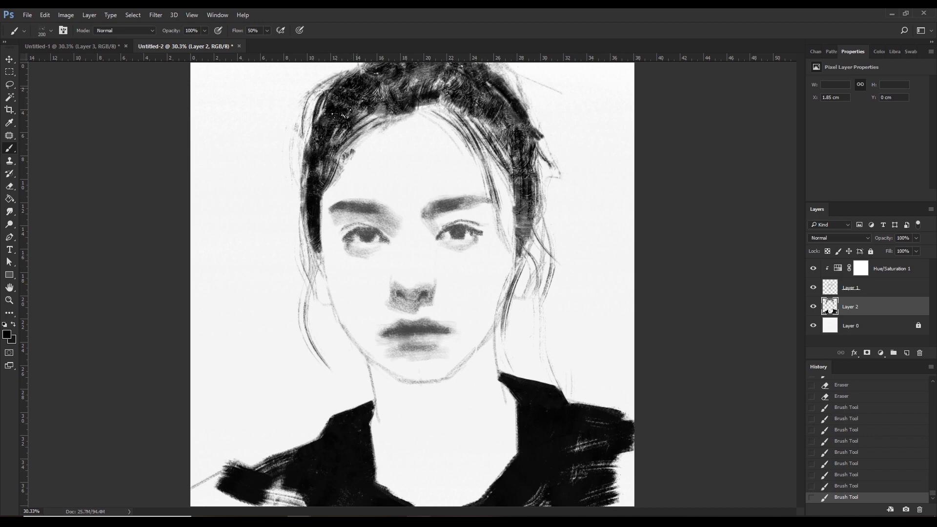
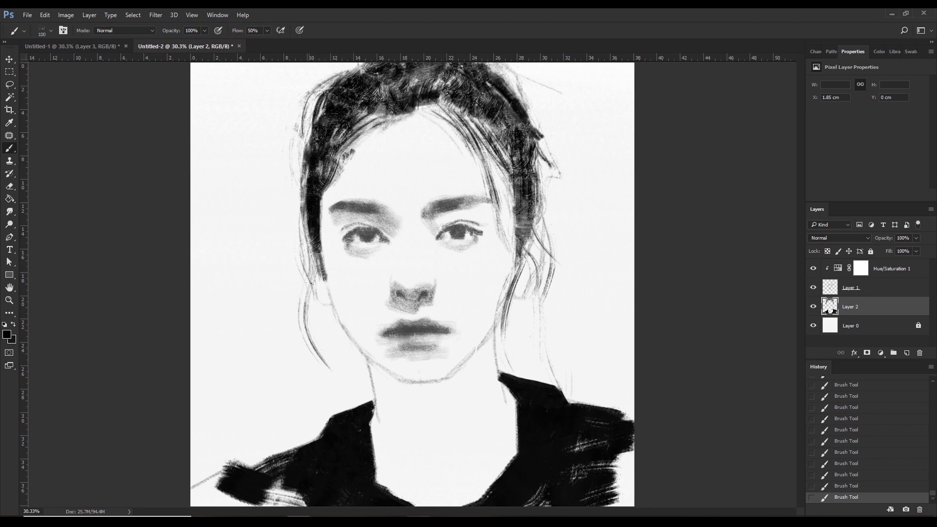
- Paint dark hair strokes beside the face and erase and repaint strands atop the head
mouse_move(291, 228)
left_mouse_down()
mouse_move(306, 240)
mouse_move(307, 209)
left_mouse_up()
left_click_drag(328, 310, 382, 361)
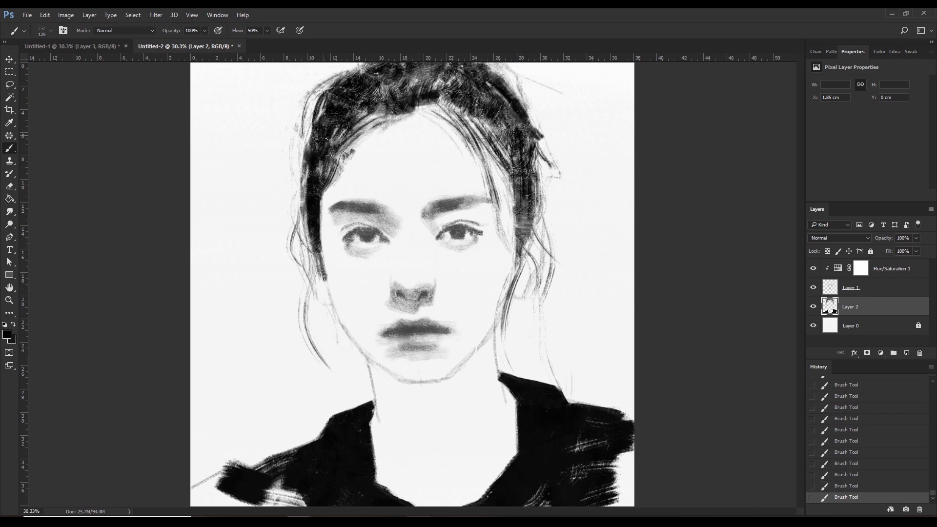
key("e")
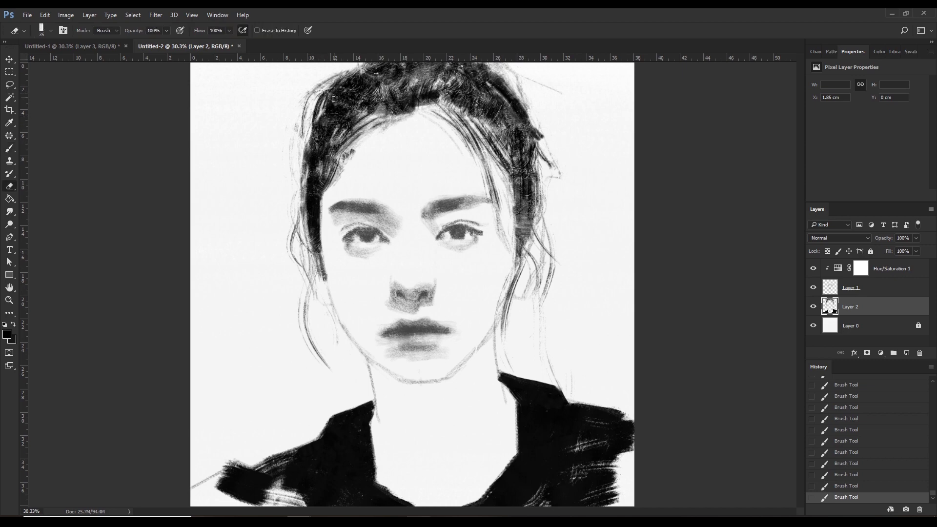
left_click(331, 98)
left_click(329, 96)
key("b")
left_click_drag(328, 98, 368, 67)
- Touch up the hair near the crown, erasing stray marks and spots
key("e")
key("b")
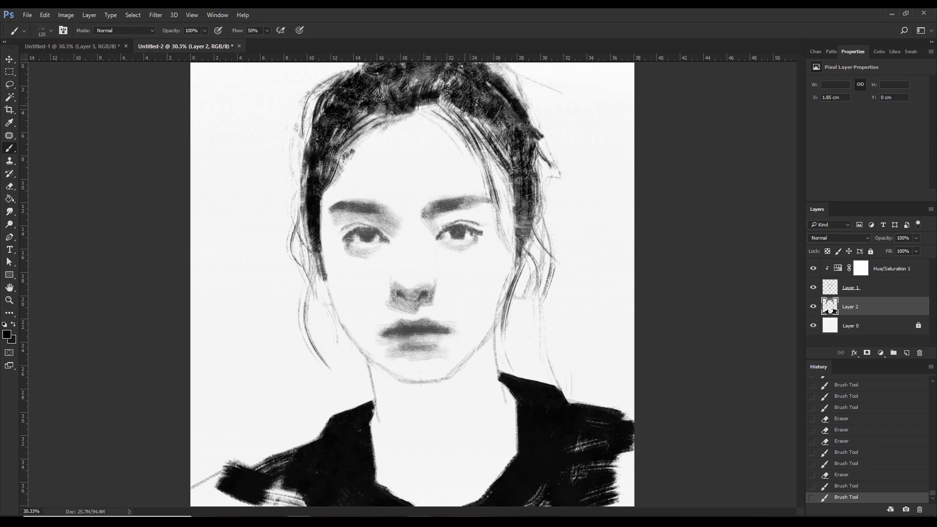
key("e")
mouse_move(464, 108)
left_mouse_down()
mouse_move(445, 98)
mouse_move(411, 118)
mouse_move(398, 108)
mouse_move(421, 103)
left_mouse_up()
left_click(410, 112)
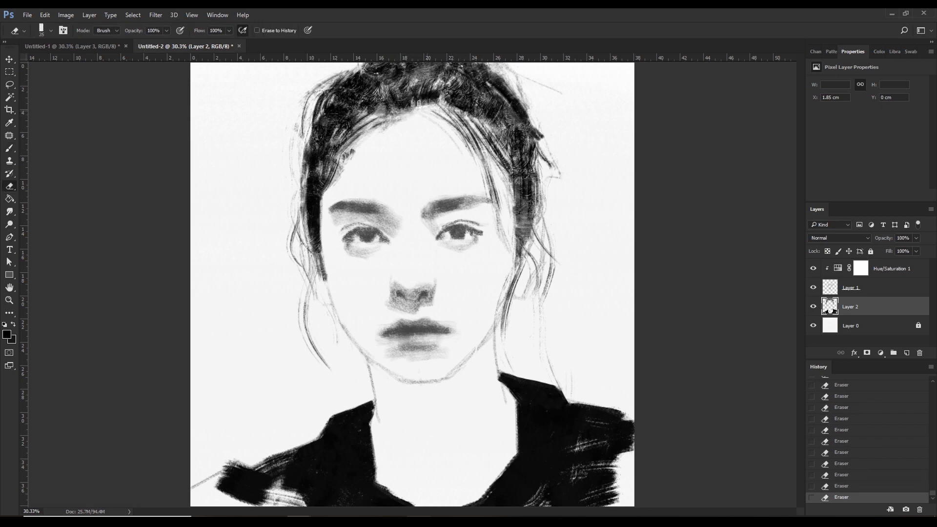
key("b")
left_click(439, 130)
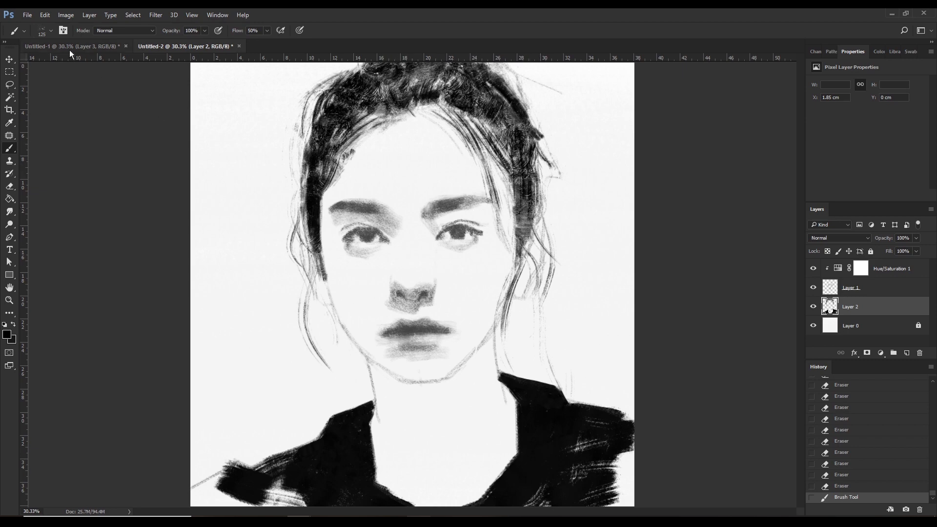
- Choose a larger brush preset and add a new empty Layer 3 beneath Layer 2
left_click(50, 30)
left_click(73, 126)
left_click(522, 33)
key("bracketright")
key("bracketright")
left_click(905, 353)
key("ctrl+bracketleft")
- Paint broad grey strokes on Layer 3 with a 600 px brush over background, face, neck and collar
left_click(882, 51)
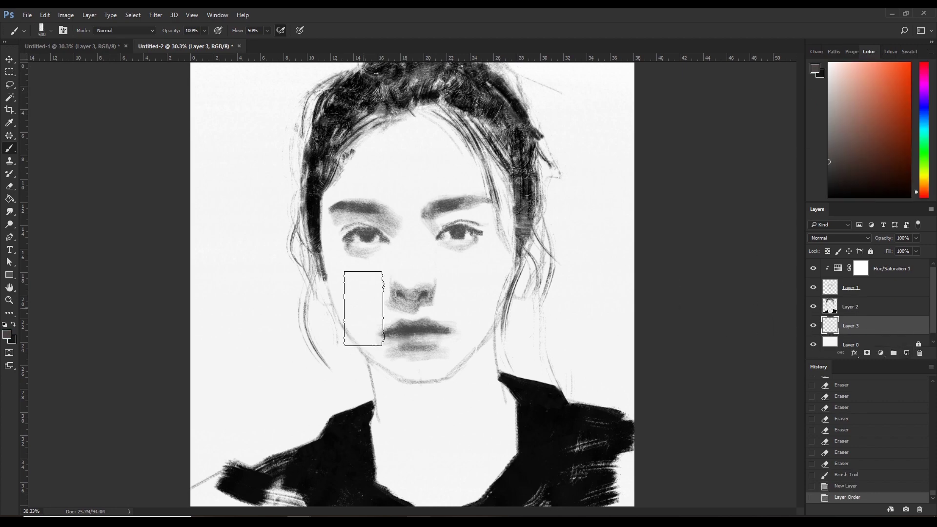
key("bracketright")
mouse_move(281, 389)
left_mouse_down()
mouse_move(160, 406)
mouse_move(425, 395)
mouse_move(219, 415)
left_mouse_up()
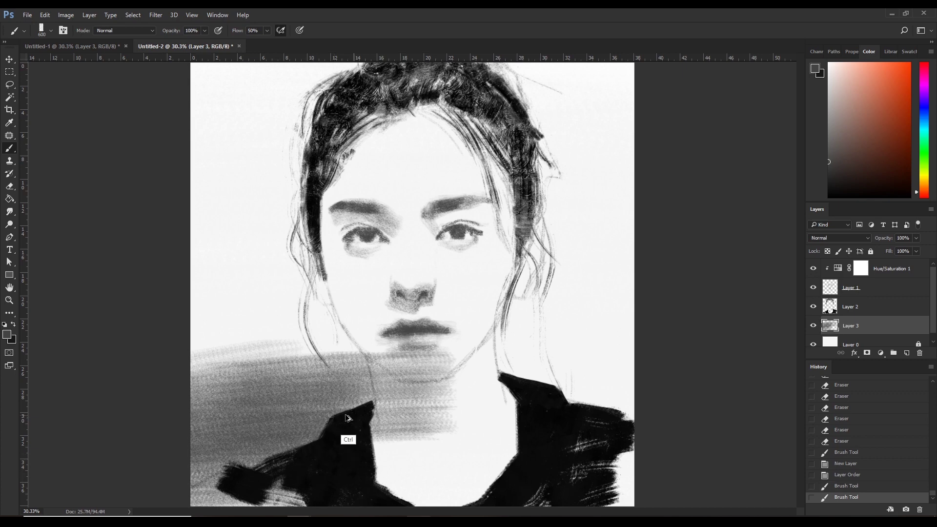
key("ctrl+z")
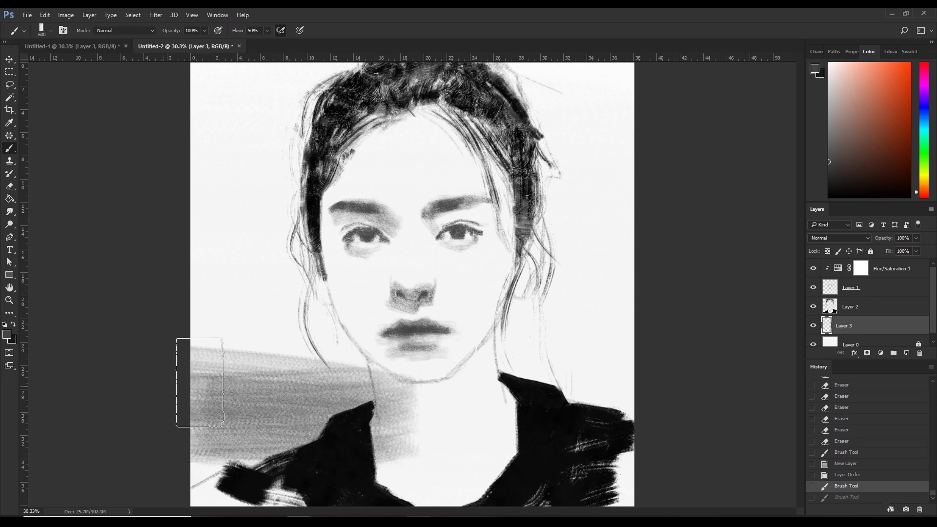
mouse_move(199, 383)
left_mouse_down()
mouse_move(605, 386)
mouse_move(390, 317)
mouse_move(84, 273)
mouse_move(157, 211)
mouse_move(148, 156)
mouse_move(686, 86)
mouse_move(78, 95)
mouse_move(47, 135)
mouse_move(241, 378)
mouse_move(697, 373)
mouse_move(403, 310)
mouse_move(423, 227)
mouse_move(537, 161)
mouse_move(162, 167)
mouse_move(337, 242)
left_mouse_up()
mouse_move(337, 242)
left_mouse_down()
mouse_move(198, 414)
mouse_move(402, 462)
left_mouse_up()
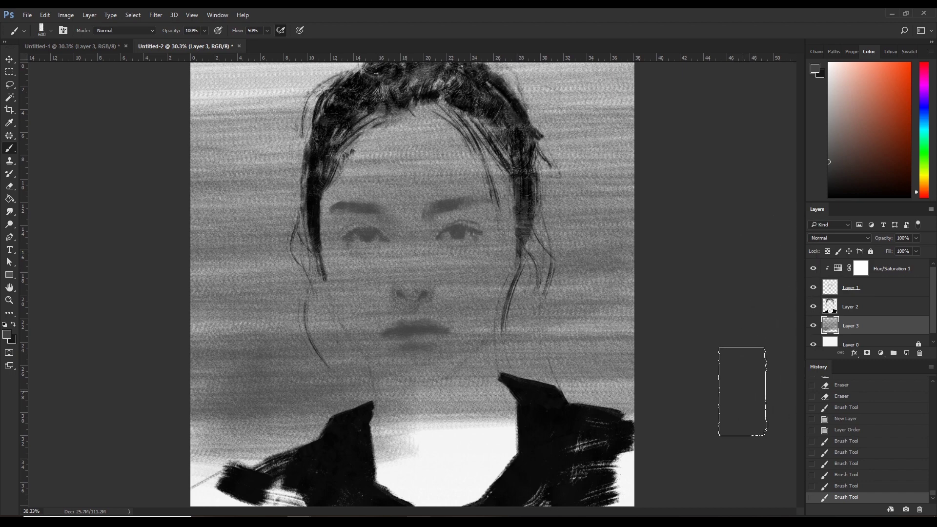
mouse_move(355, 418)
left_mouse_down()
mouse_move(428, 418)
mouse_move(345, 449)
mouse_move(418, 460)
mouse_move(424, 471)
left_mouse_up()
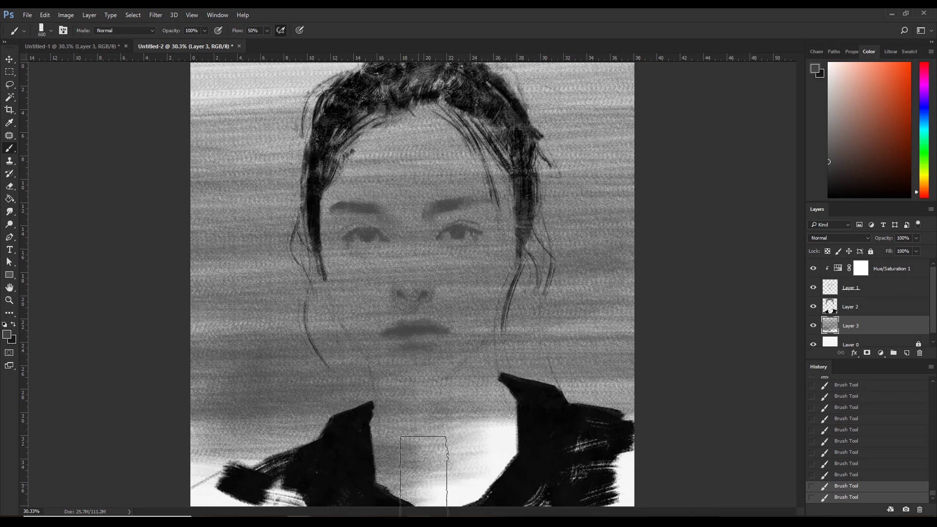
key("bracketleft")
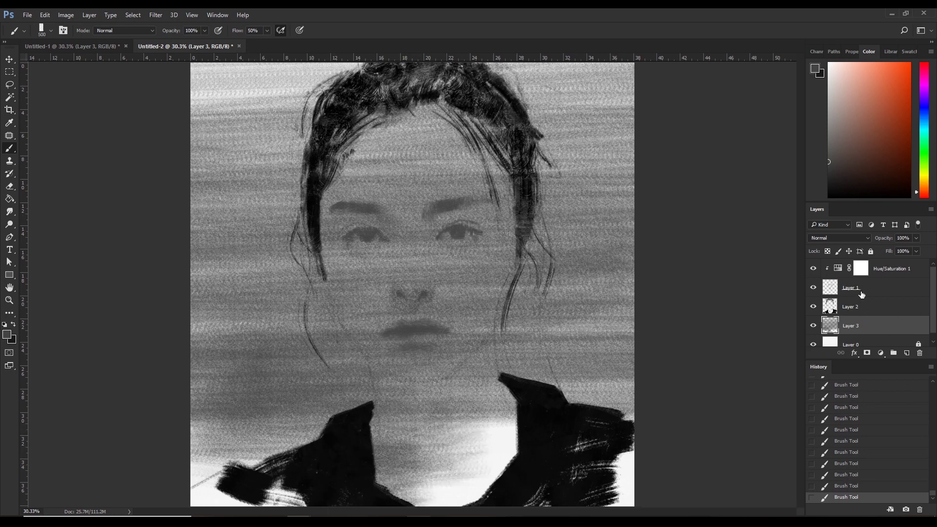
- Add empty Layer 4 above Layer 3, set Hue/Saturation 1 lightness to -79, then select Layer 3
left_click(911, 355)
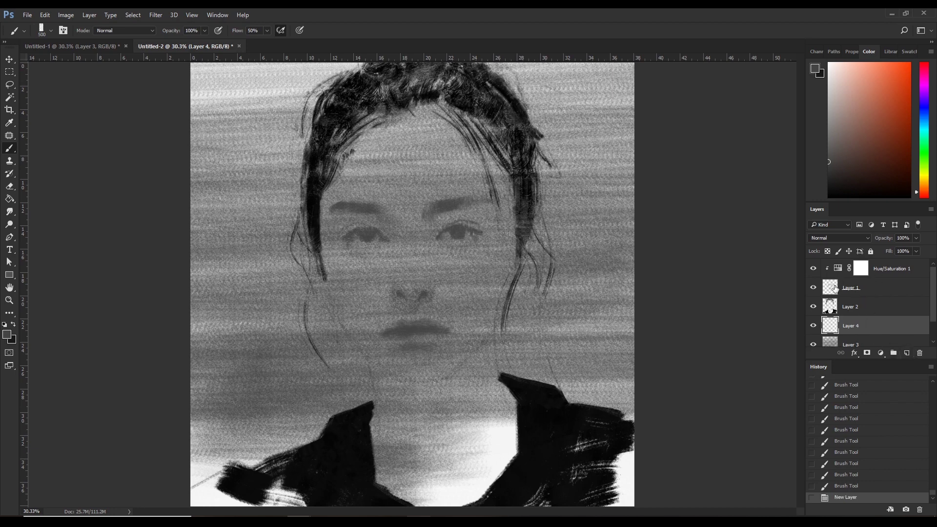
double_click(838, 269)
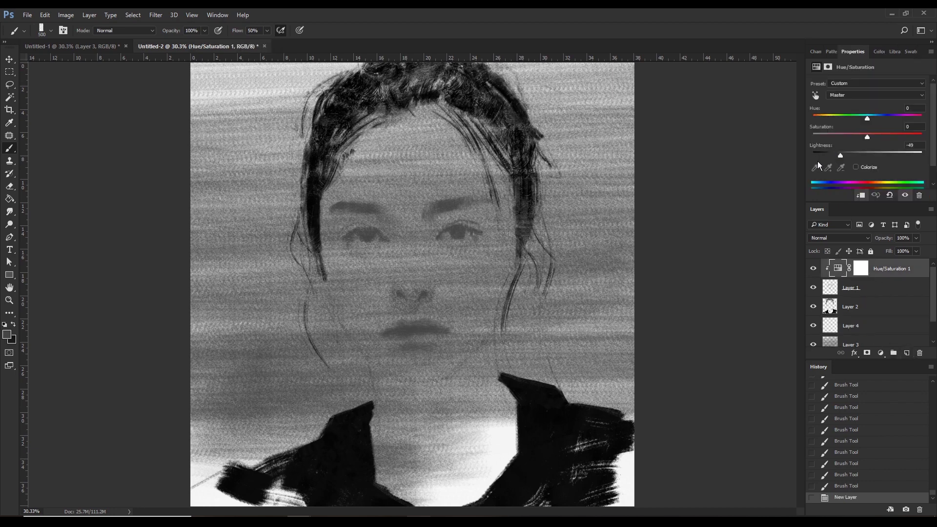
left_click(819, 155)
left_click_drag(820, 154, 828, 156)
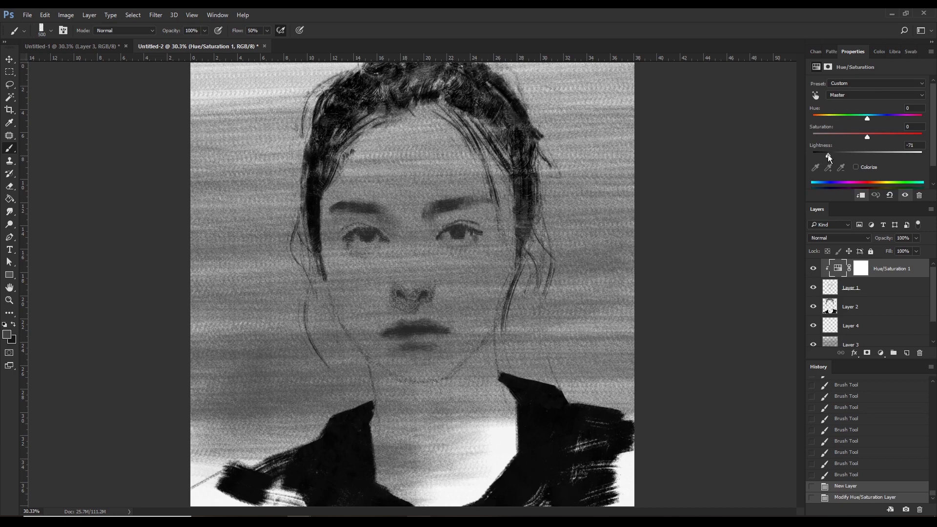
left_click(829, 330)
scroll(836, 335, "down", 1)
left_click(836, 330)
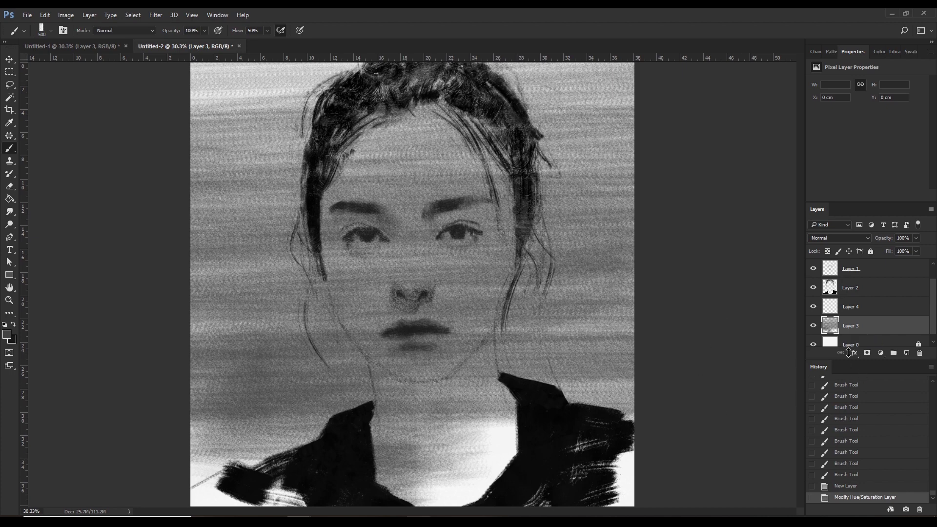
- Erase Layer 3's grey from forehead, nose, cheek, lips, chin and neck with a 300–400 px eraser
key("e")
key("bracketright")
key("bracketright")
key("bracketright")
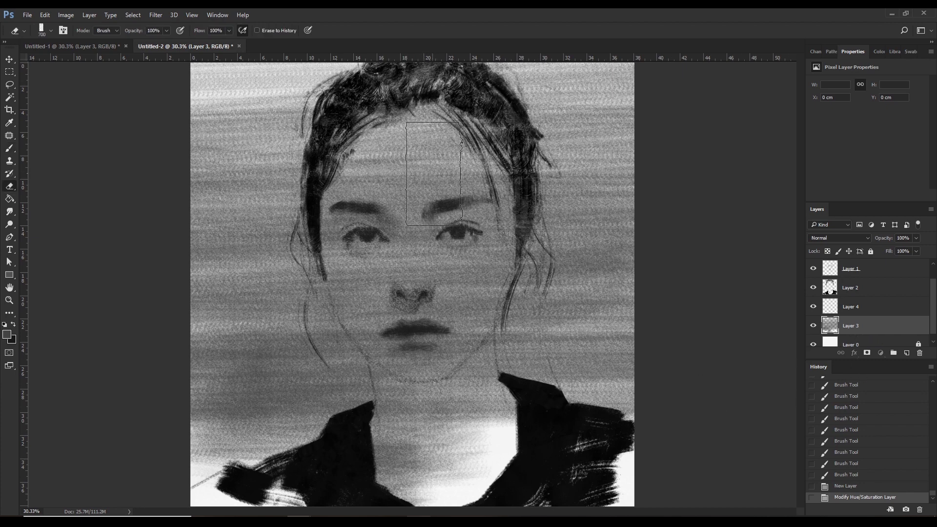
key("bracketright")
key("bracketright")
key("bracketright")
key("bracketright")
key("bracketright")
key("bracketright")
key("bracketright")
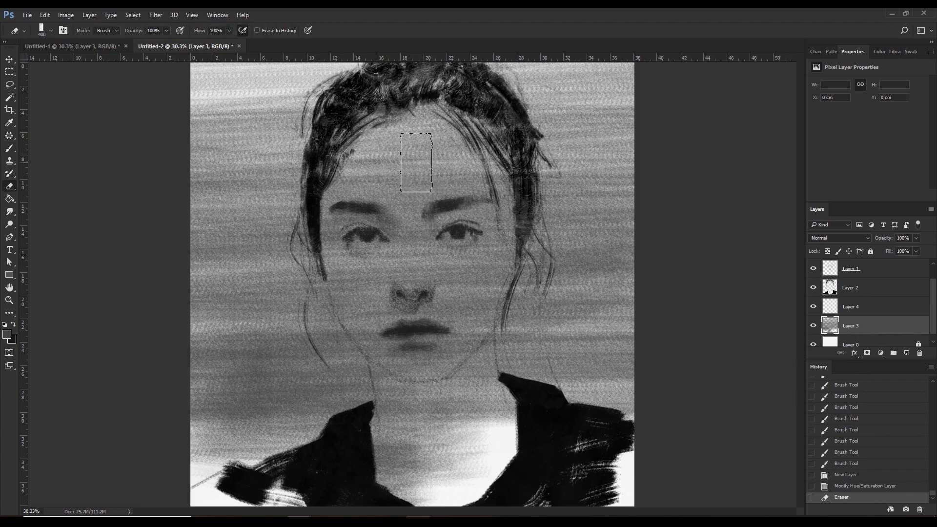
mouse_move(421, 168)
left_mouse_down()
mouse_move(433, 166)
mouse_move(420, 142)
mouse_move(426, 177)
mouse_move(380, 230)
mouse_move(418, 303)
left_mouse_up()
key("[")
key("[")
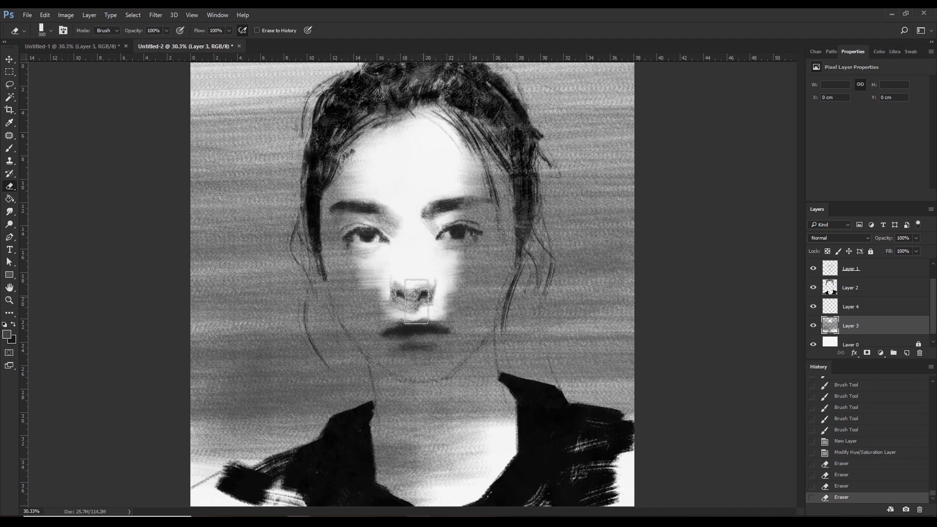
left_click_drag(417, 302, 429, 247)
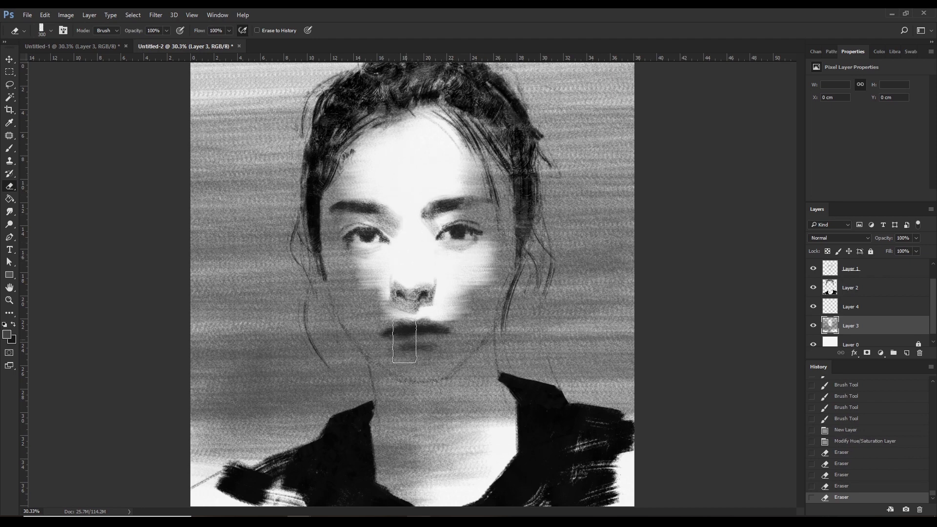
mouse_move(428, 310)
left_mouse_down()
mouse_move(431, 341)
mouse_move(461, 307)
left_mouse_up()
mouse_move(466, 417)
left_mouse_down()
mouse_move(476, 408)
mouse_move(448, 477)
mouse_move(501, 428)
left_mouse_up()
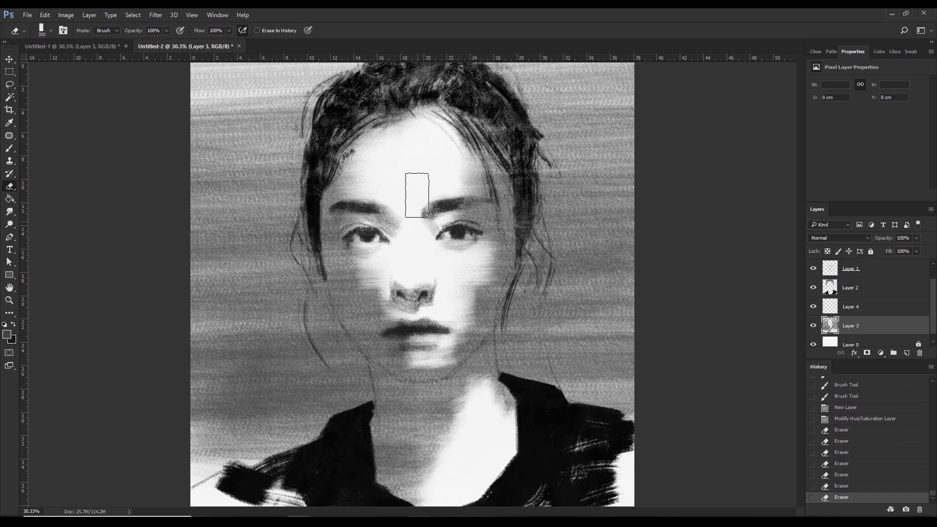
- Rename Layer 4 to 'SKIN TONE', correcting the initial typo
left_click(858, 344)
left_click(849, 299)
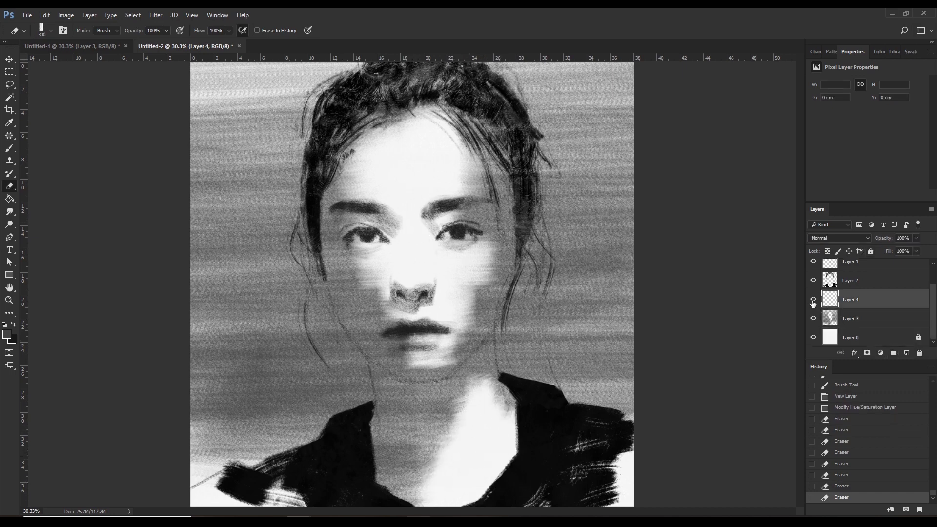
left_click(813, 299)
left_click(813, 300)
double_click(850, 299)
type("SKIN TOMNE")
key("Return")
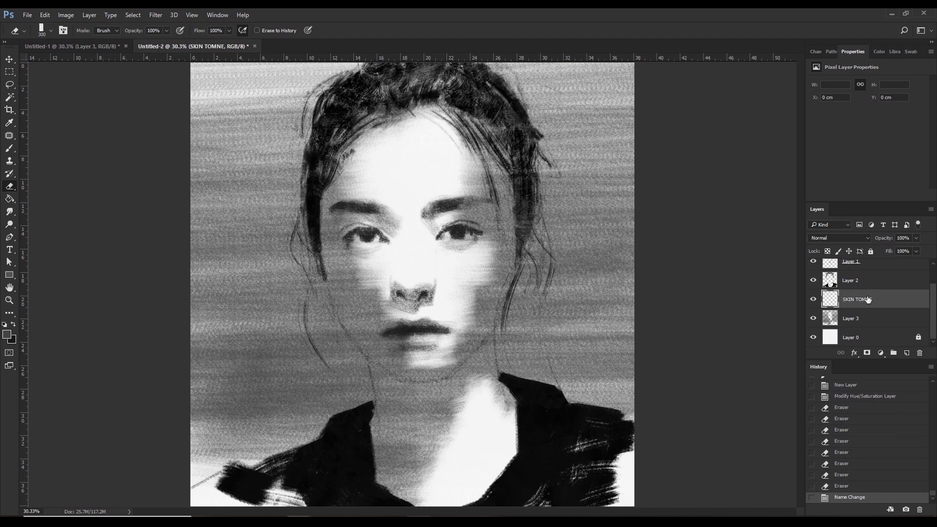
double_click(872, 301)
left_click(878, 302)
key("BackSpace")
key("Return")
- Add a new top layer named 'HIGHLIGHT' above Hue/Saturation 1 and set white as the paint colour
key("b")
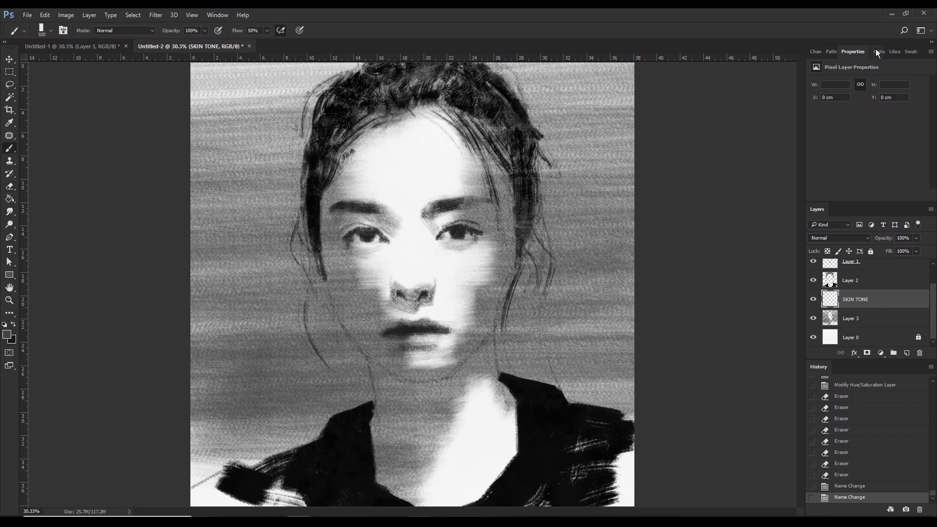
left_click(876, 51)
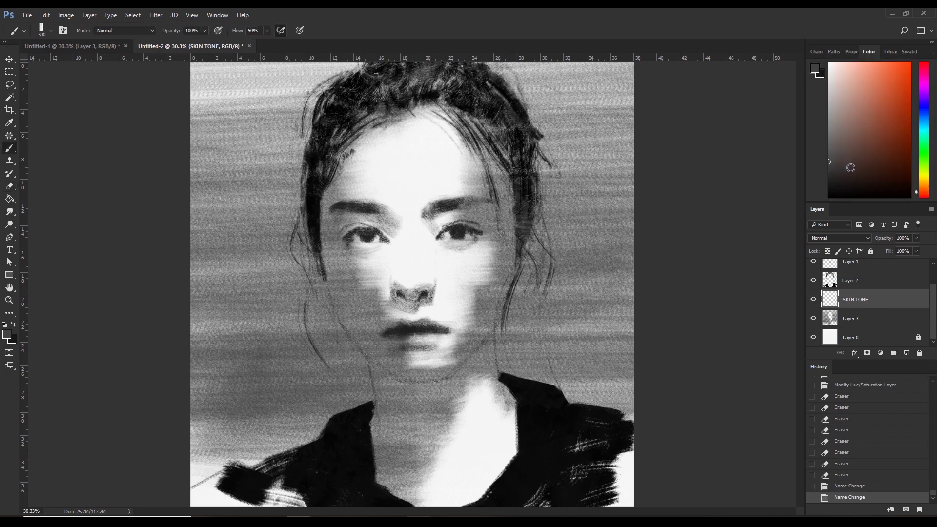
scroll(874, 302, "up", 2)
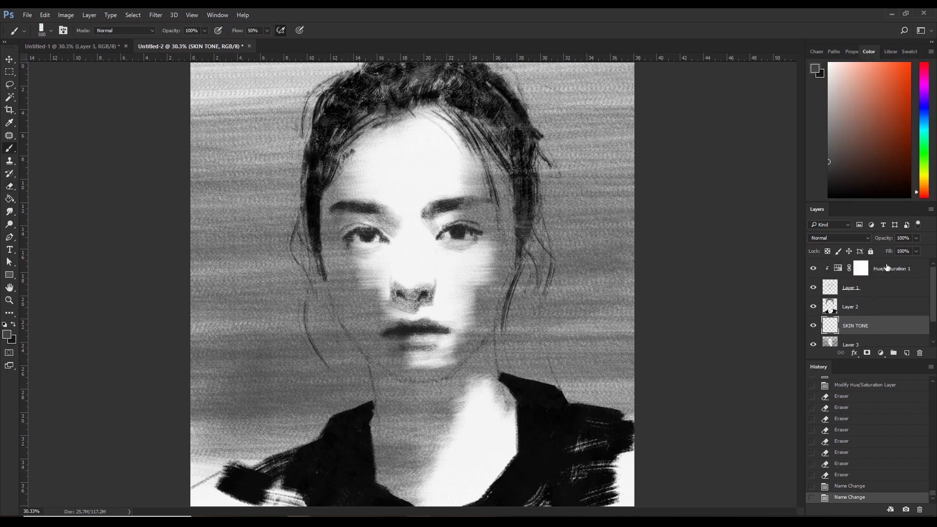
left_click(888, 268)
left_click(906, 353)
double_click(867, 269)
type("HIGHLIG")
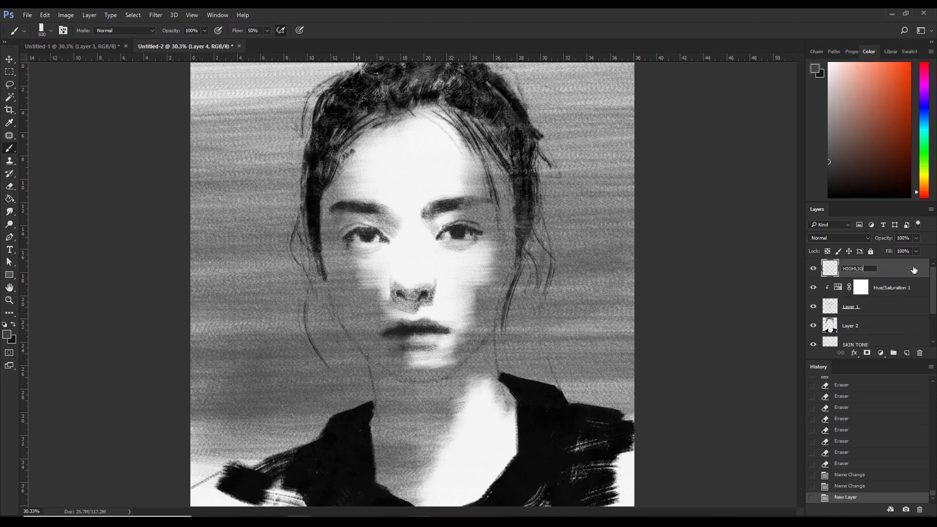
type("HT")
key("Return")
key("x")
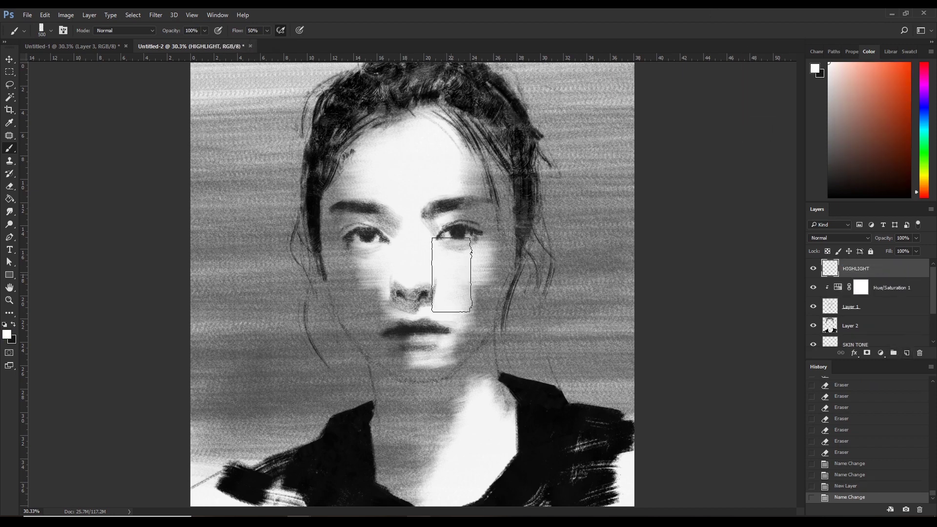
- With a smaller textured brush, dab white highlights on the nose bridge, then select SKIN TONE
left_click(46, 30)
left_click(97, 125)
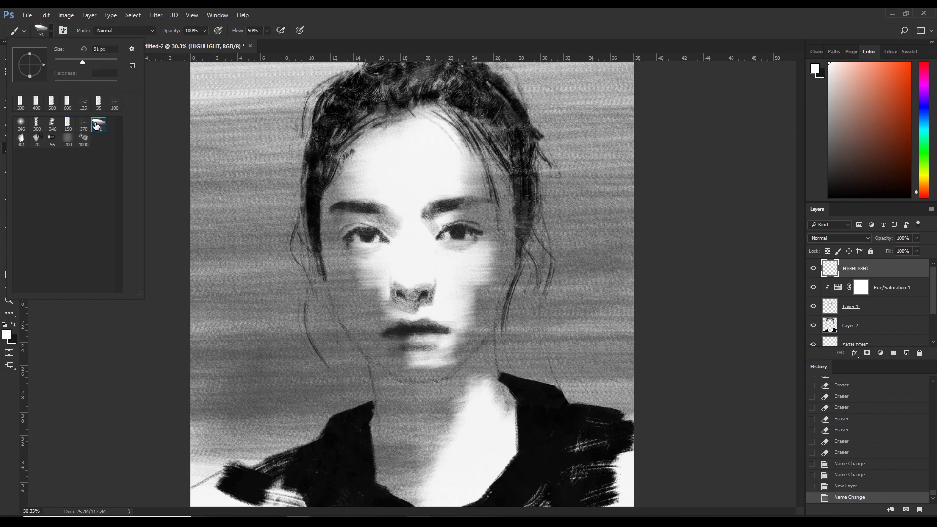
key("Return")
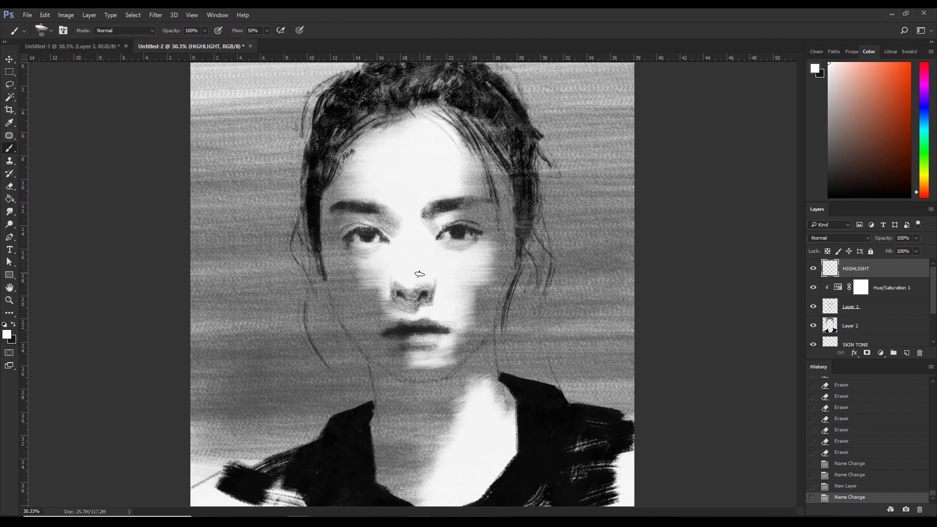
left_click(413, 272)
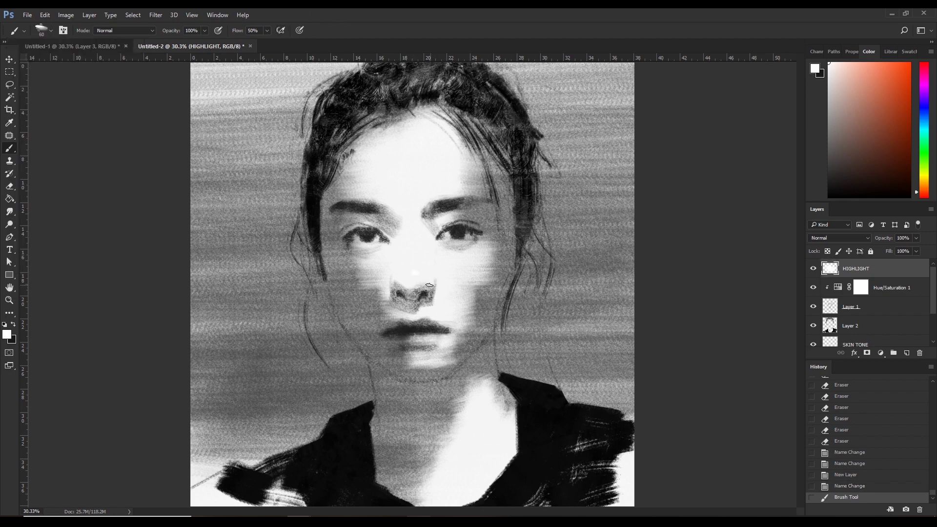
left_click(416, 275)
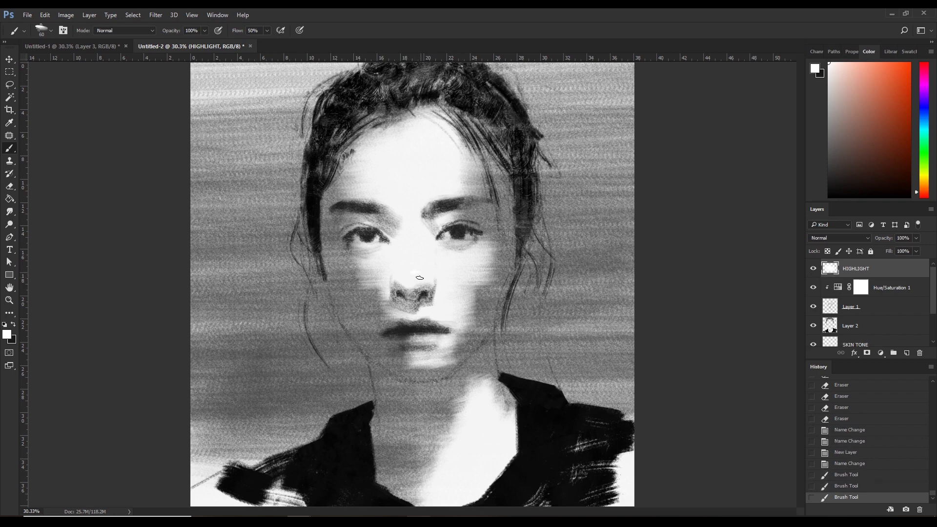
left_click(420, 276)
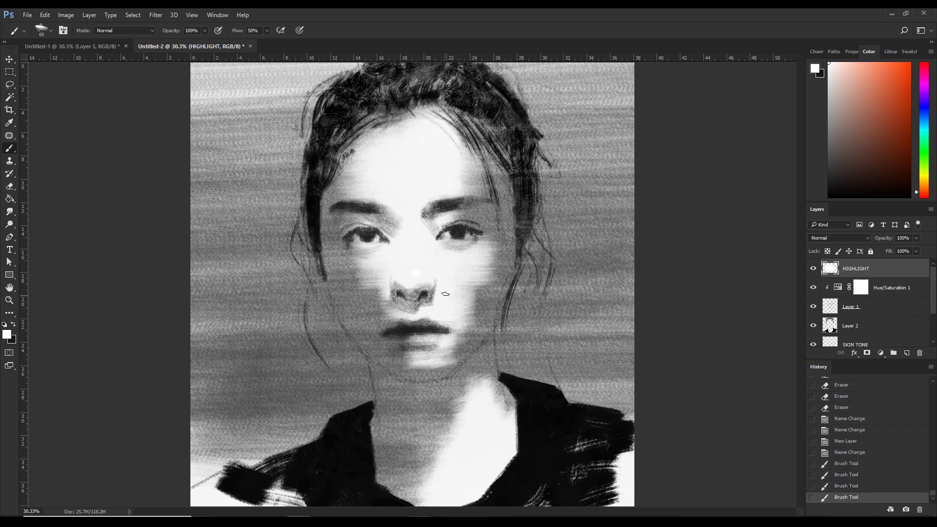
scroll(875, 308, "down", 2)
left_click(876, 307)
left_click(605, 269, "alt")
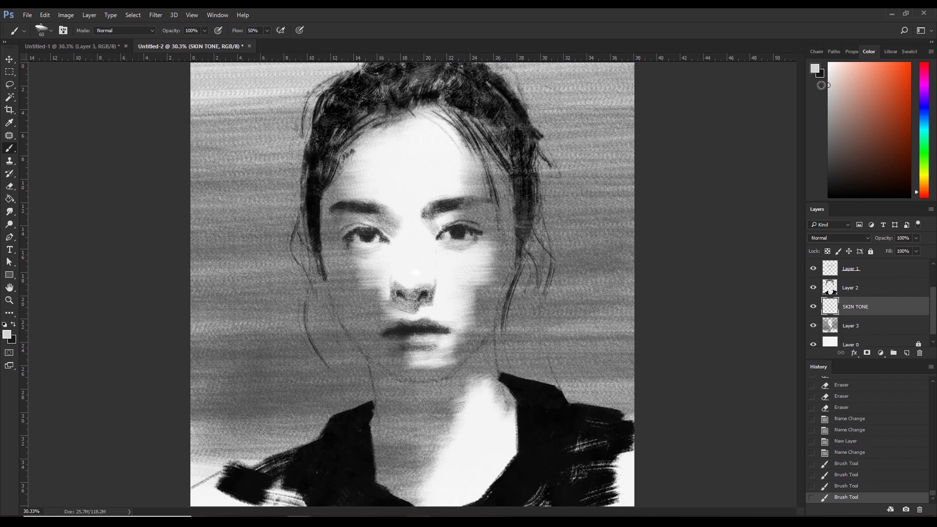
- Using the 150 px preset in white at 300–400 px, brighten around the eyes, nose, chin and neck
left_click(51, 30)
left_click(67, 124)
left_click(500, 33)
key("bracketright")
key("bracketright")
left_click(829, 72)
key("bracketright")
key("bracketright")
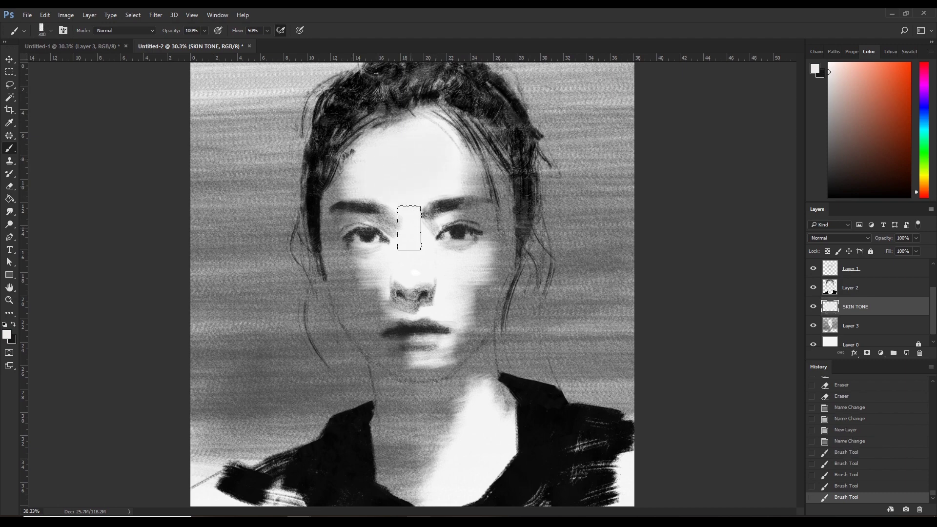
mouse_move(409, 228)
left_mouse_down()
mouse_move(366, 234)
mouse_move(408, 261)
mouse_move(439, 303)
left_mouse_up()
key("bracketright")
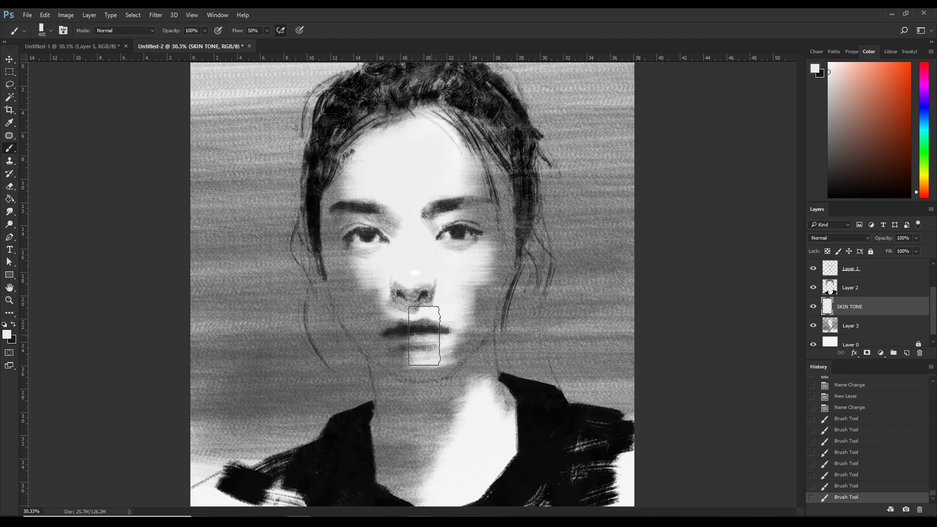
mouse_move(424, 336)
left_mouse_down()
mouse_move(468, 391)
mouse_move(476, 433)
mouse_move(420, 483)
left_mouse_up()
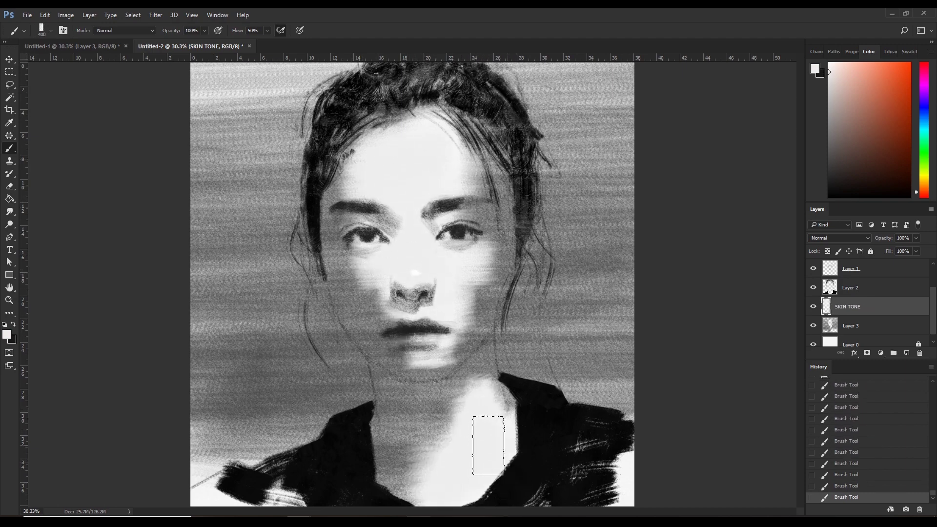
- Lighten the skin along the nose, inner eye corner, left cheek and chin with smaller brushes
left_click_drag(397, 283, 397, 291)
left_click_drag(431, 217, 428, 275)
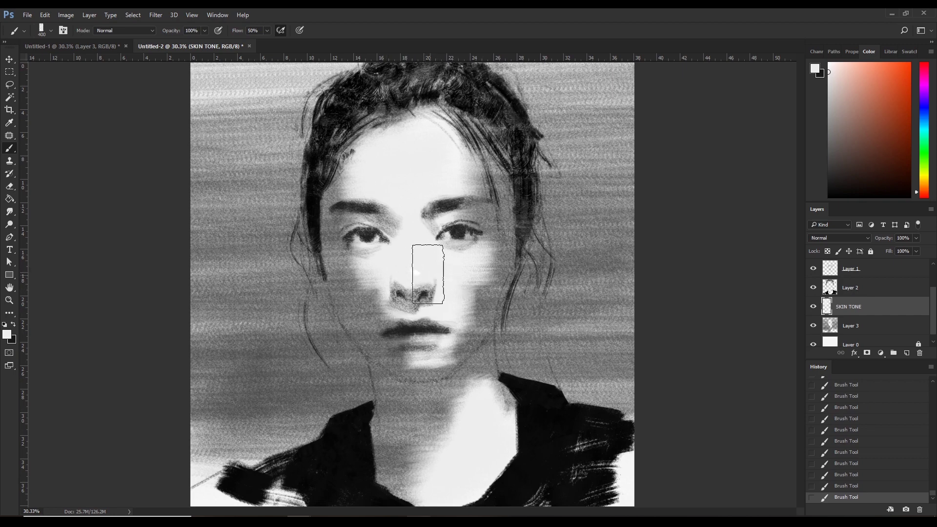
key("bracketleft")
left_click_drag(385, 187, 390, 243)
key("bracketleft")
key("bracketleft")
key("ctrl+z")
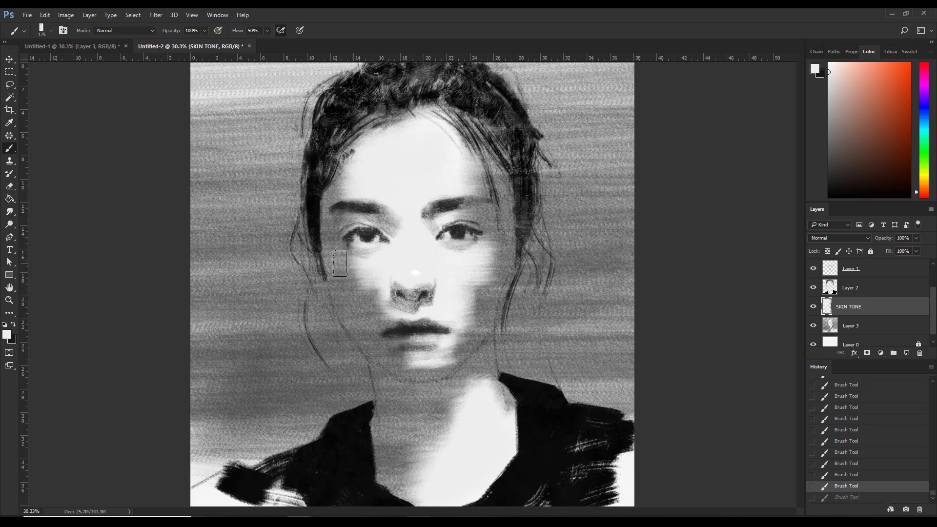
left_click_drag(339, 264, 342, 266)
key("bracketleft")
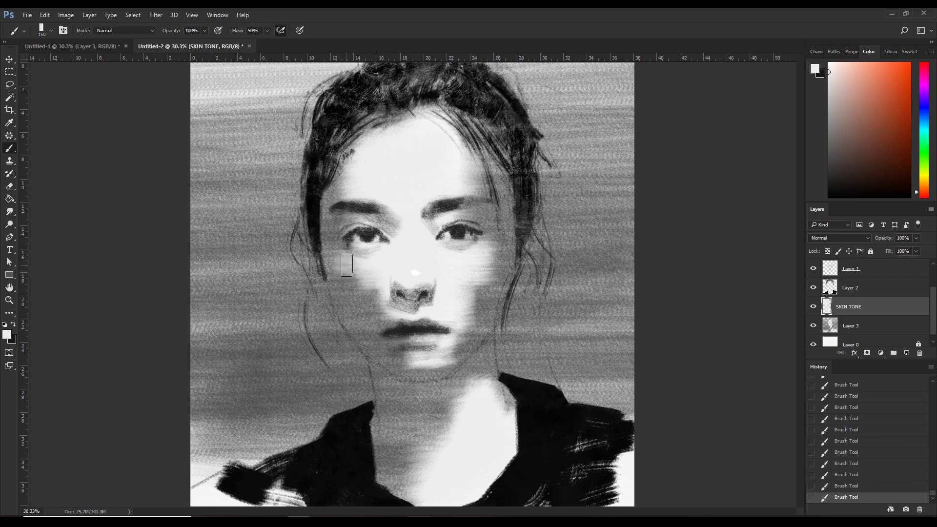
key("bracketright")
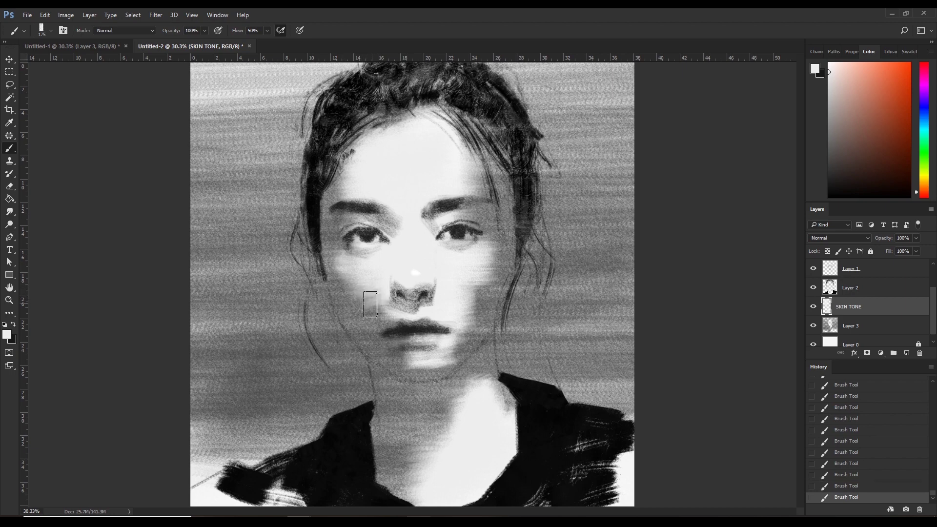
mouse_move(367, 301)
left_mouse_down()
mouse_move(375, 312)
mouse_move(365, 286)
left_mouse_up()
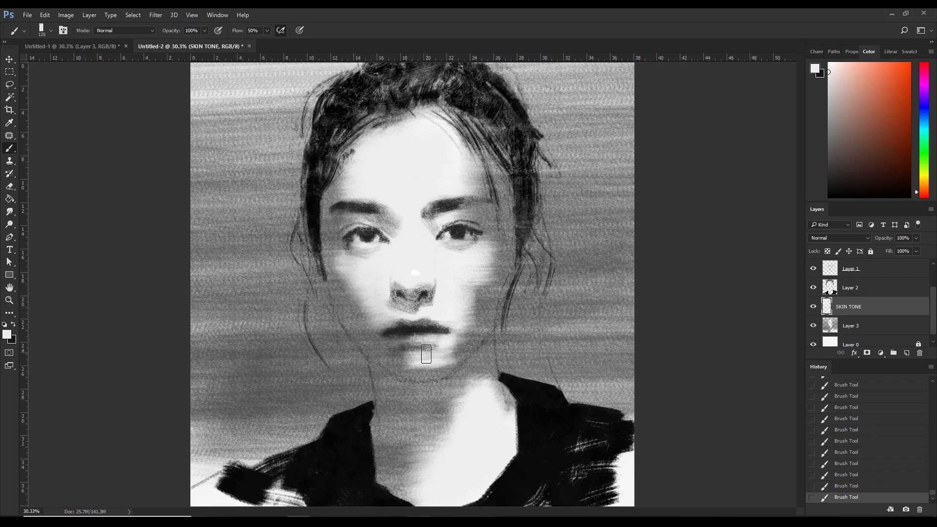
left_click_drag(413, 369, 423, 368)
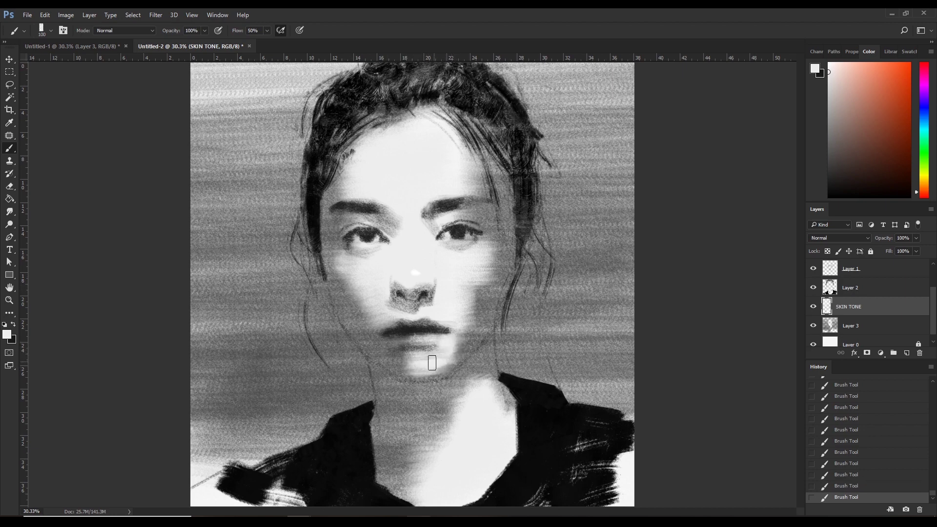
key("bracketright")
key("bracketright")
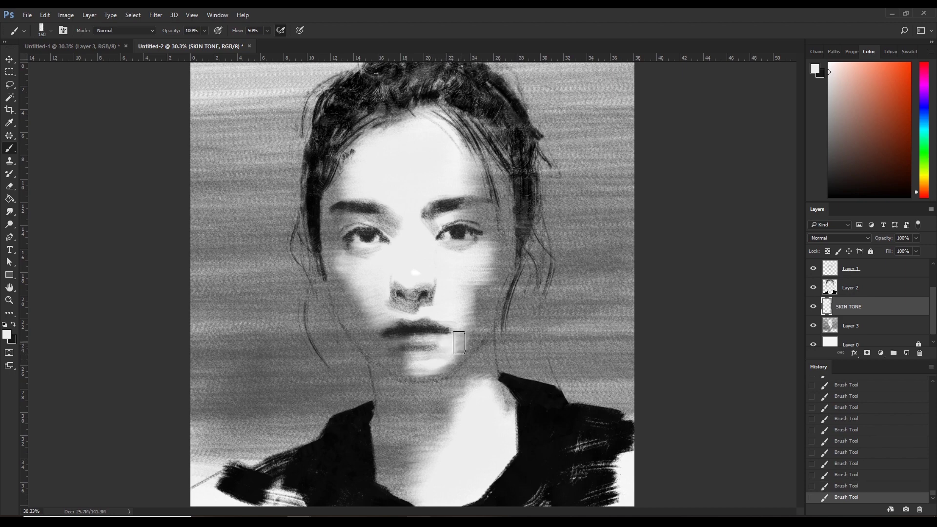
- Lighten the right cheek, the area beside the right eye, the chin and the nose bridge
mouse_move(459, 343)
left_mouse_down()
mouse_move(458, 328)
mouse_move(507, 317)
left_mouse_up()
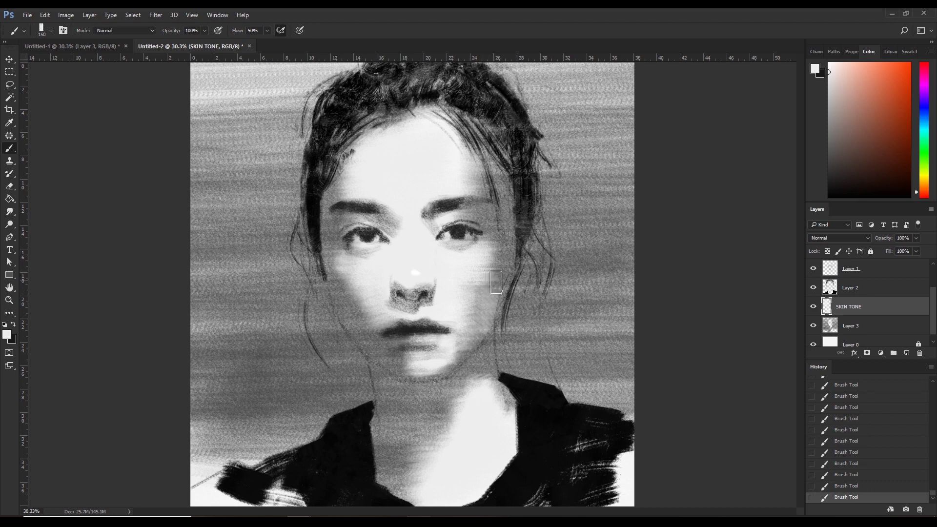
left_click_drag(496, 283, 485, 278)
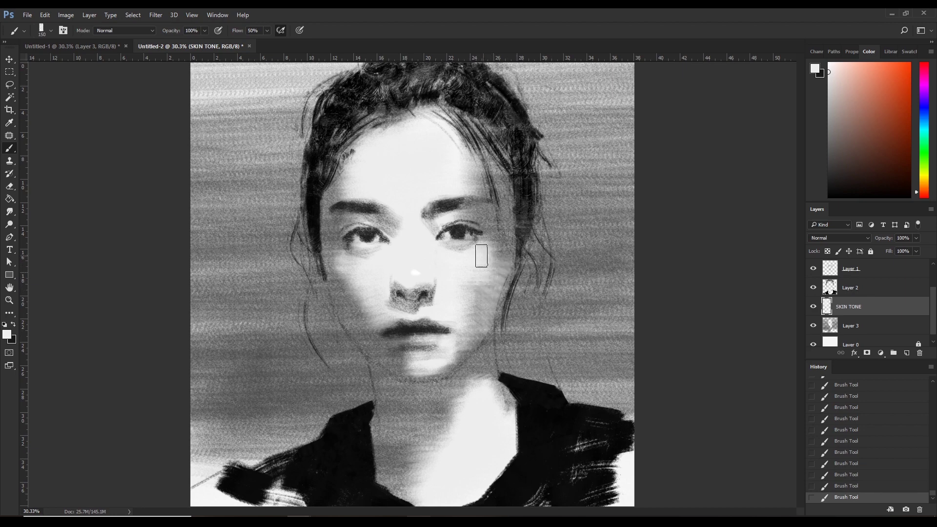
key("bracketright")
mouse_move(481, 242)
left_mouse_down()
mouse_move(493, 186)
mouse_move(488, 191)
mouse_move(459, 151)
mouse_move(470, 215)
left_mouse_up()
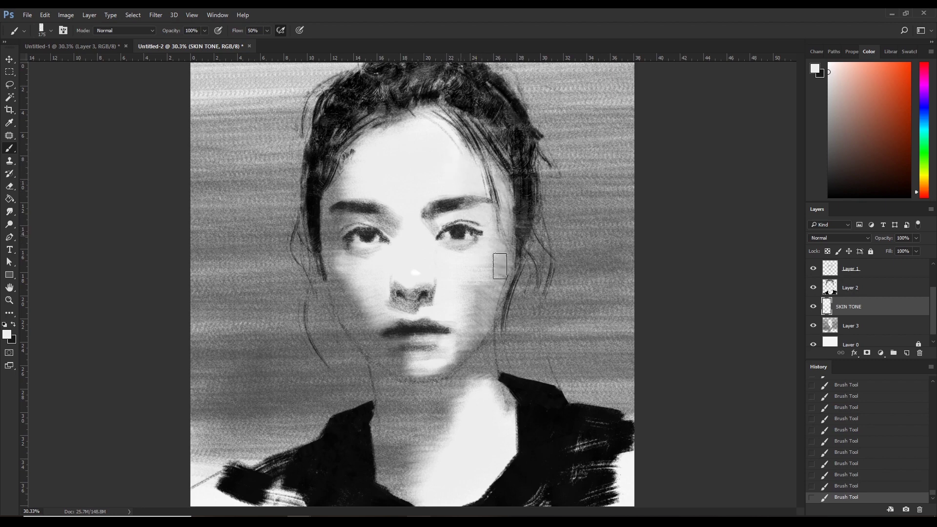
mouse_move(500, 266)
left_mouse_down()
mouse_move(459, 278)
mouse_move(453, 325)
mouse_move(430, 344)
left_mouse_up()
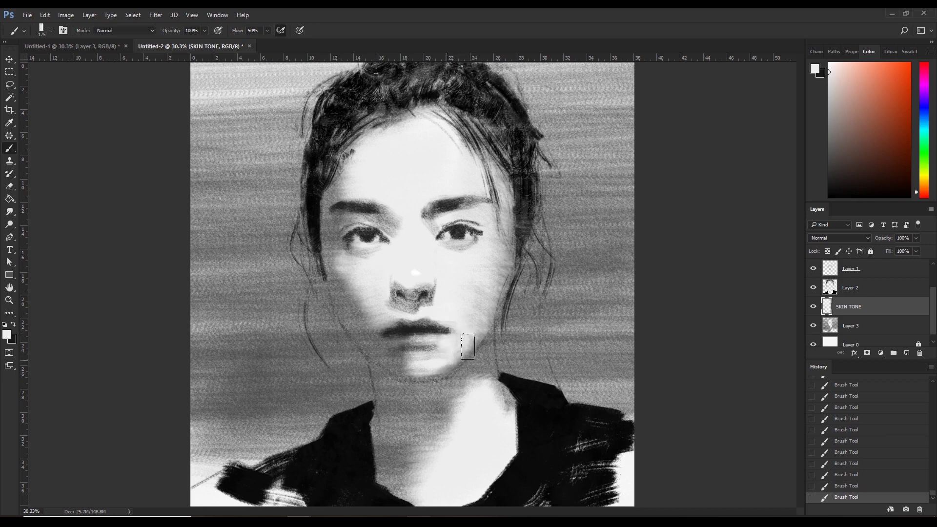
key("bracketleft")
left_click_drag(421, 362, 439, 360)
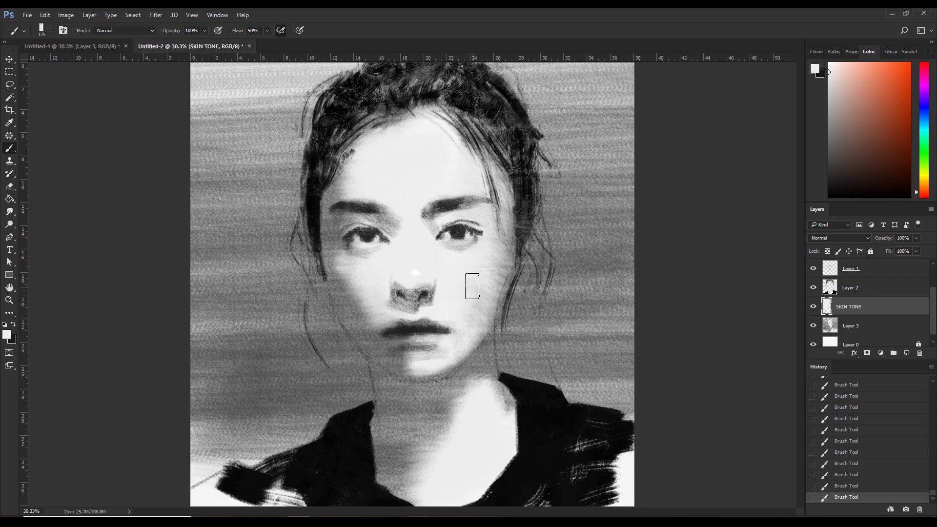
left_click_drag(457, 246, 455, 266)
- Brighten the neck and lower neck with faint light strokes
key("bracketright")
key("bracketleft")
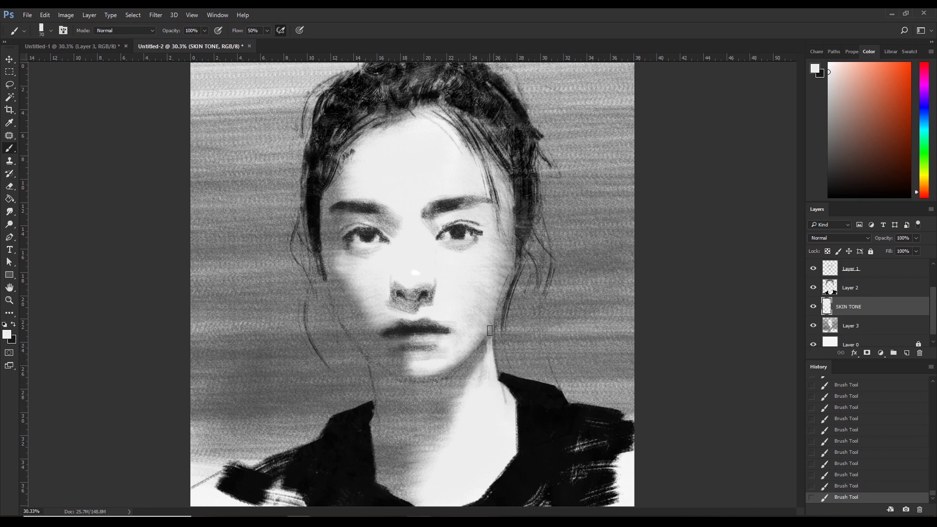
left_click_drag(488, 343, 488, 350)
key("bracketright")
key("bracketright")
left_click_drag(477, 381, 474, 387)
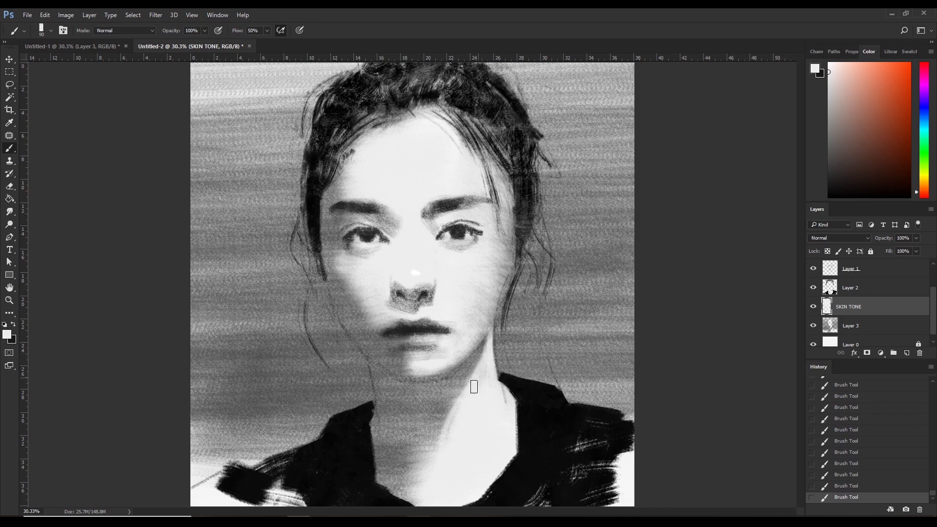
mouse_move(422, 476)
left_mouse_down()
mouse_move(414, 473)
mouse_move(393, 506)
left_mouse_up()
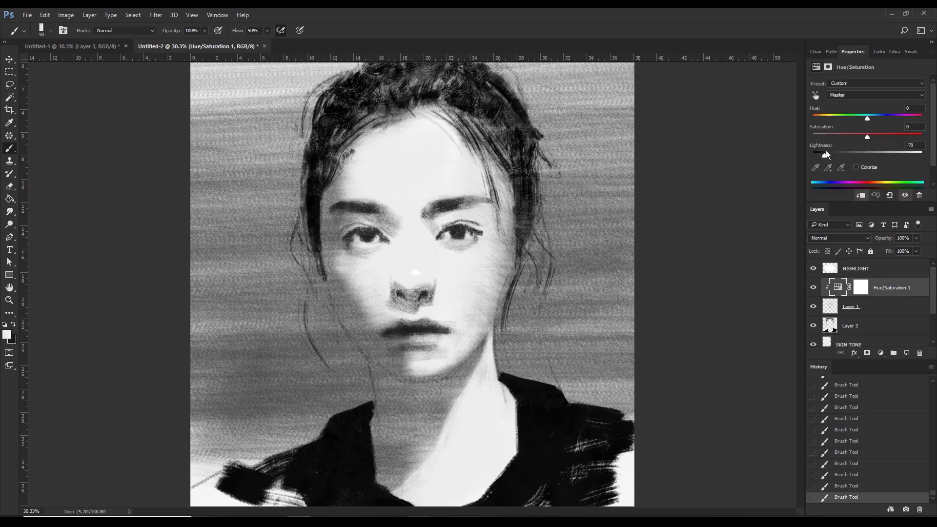
- Raise Hue/Saturation 1 lightness from -79 to -71, then reselect the SKIN TONE layer
left_click_drag(829, 155, 829, 155)
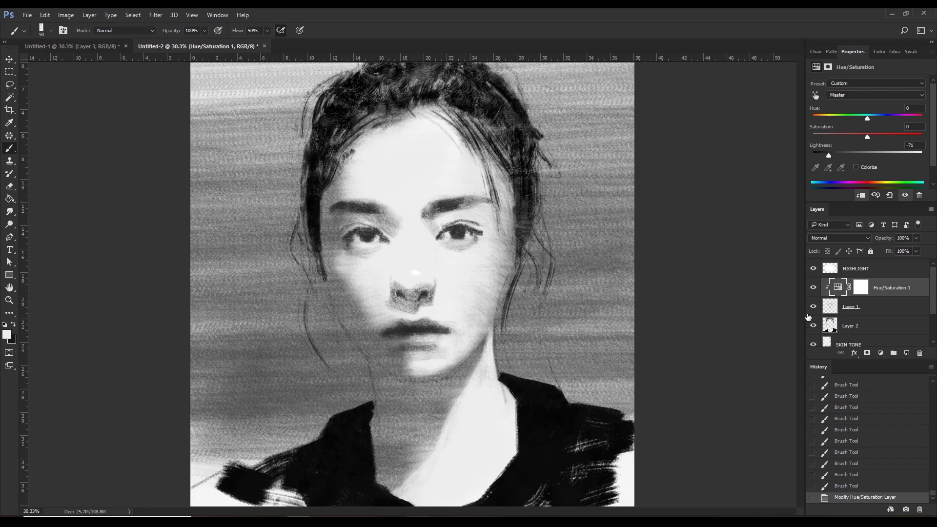
scroll(858, 309, "down", 2)
left_click(827, 309)
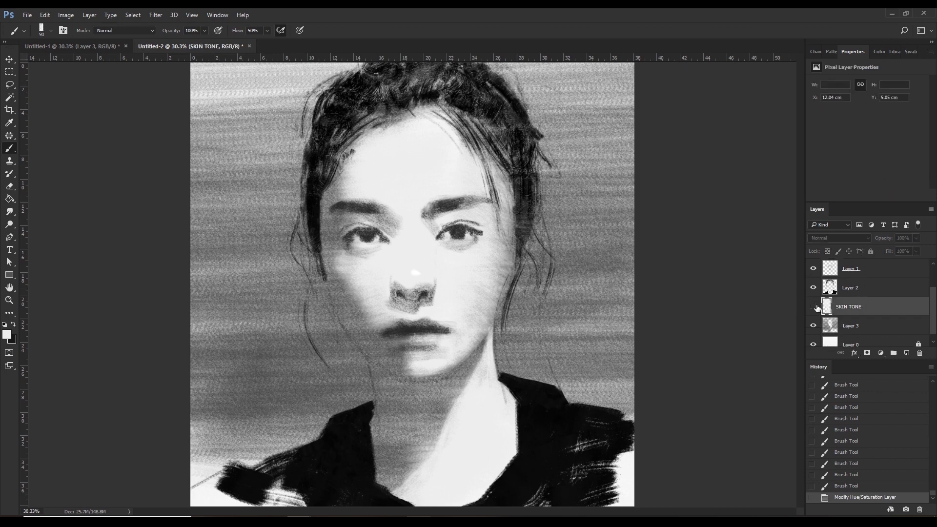
left_click(877, 52)
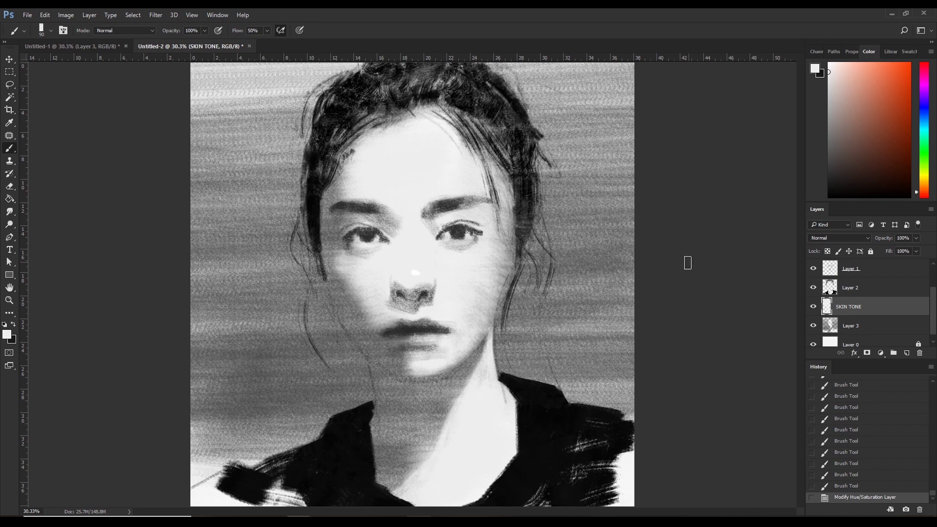
- Pick a mid-grey, paint faint neck strokes, then shade under the chin with a darker sampled grey
left_click(520, 349, "alt")
mouse_move(462, 386)
left_mouse_down()
mouse_move(417, 404)
mouse_move(415, 390)
left_mouse_up()
key("bracketright")
mouse_move(417, 393)
left_mouse_down()
mouse_move(428, 400)
mouse_move(426, 392)
left_mouse_up()
left_click_drag(421, 395, 456, 387)
left_click(433, 397, "alt")
key("bracketright")
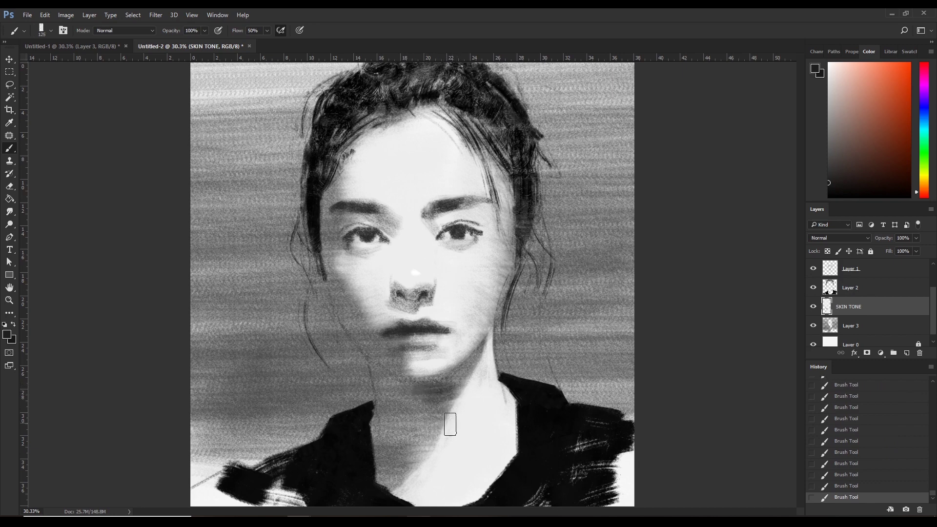
left_click_drag(443, 390, 482, 387)
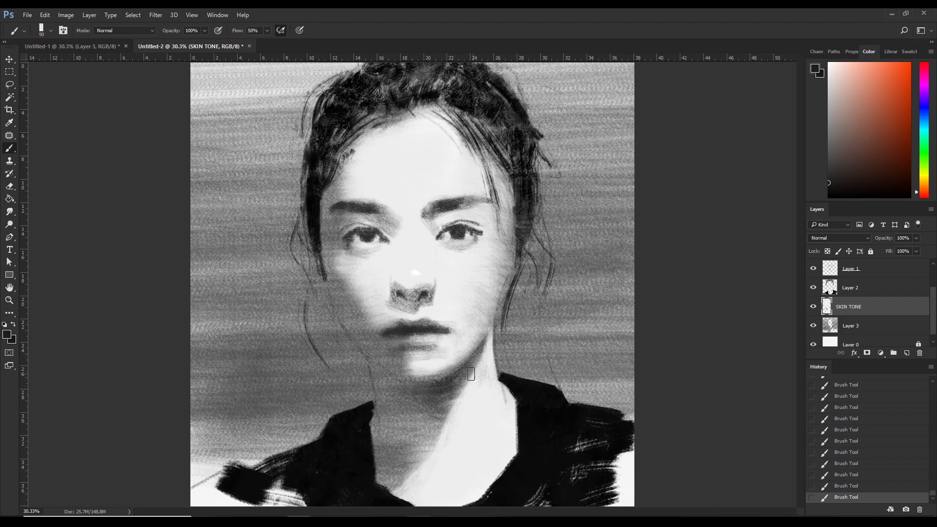
mouse_move(479, 355)
left_mouse_down()
mouse_move(444, 406)
mouse_move(454, 401)
mouse_move(425, 399)
mouse_move(440, 404)
left_mouse_up()
- Darken the neck shadow under the chin, then lighten the neck between chin and collar
left_click(394, 404, "alt")
key("bracketright")
left_click(410, 416, "alt")
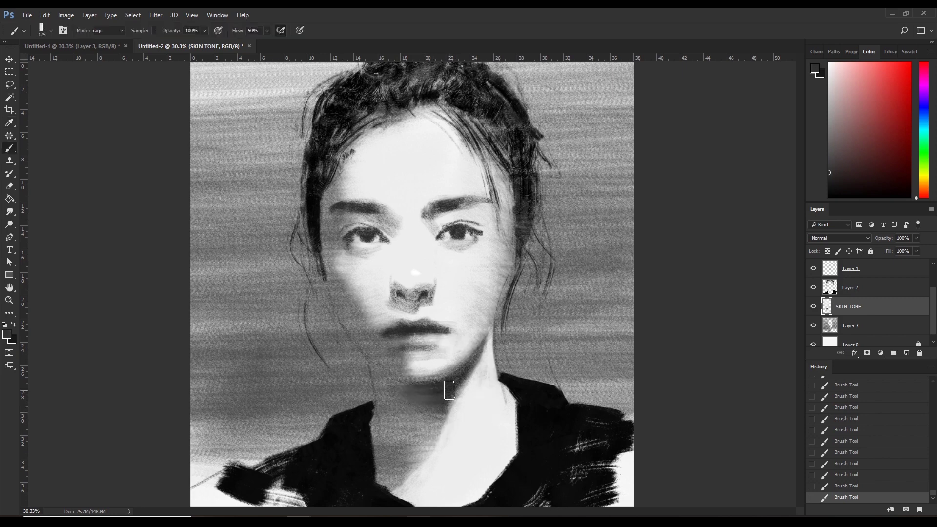
left_click_drag(402, 400, 450, 444)
key("bracketright")
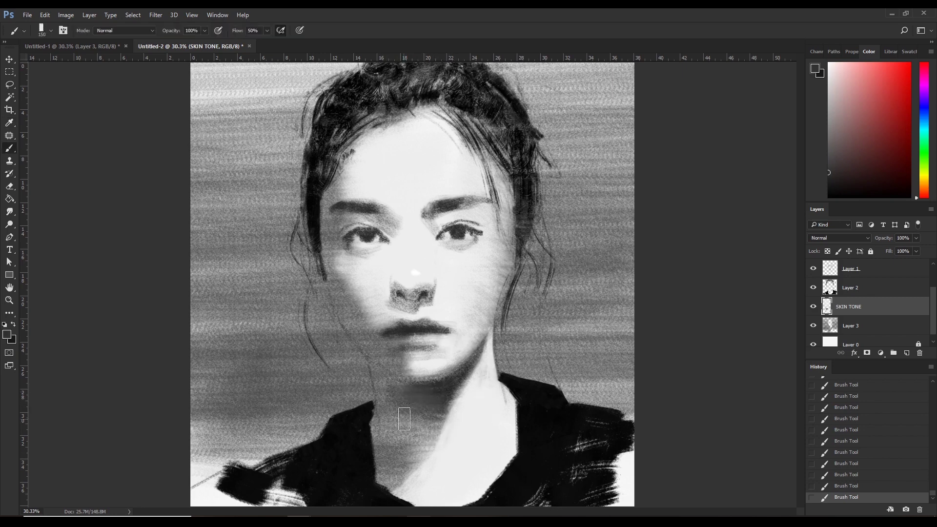
left_click_drag(391, 415, 417, 433)
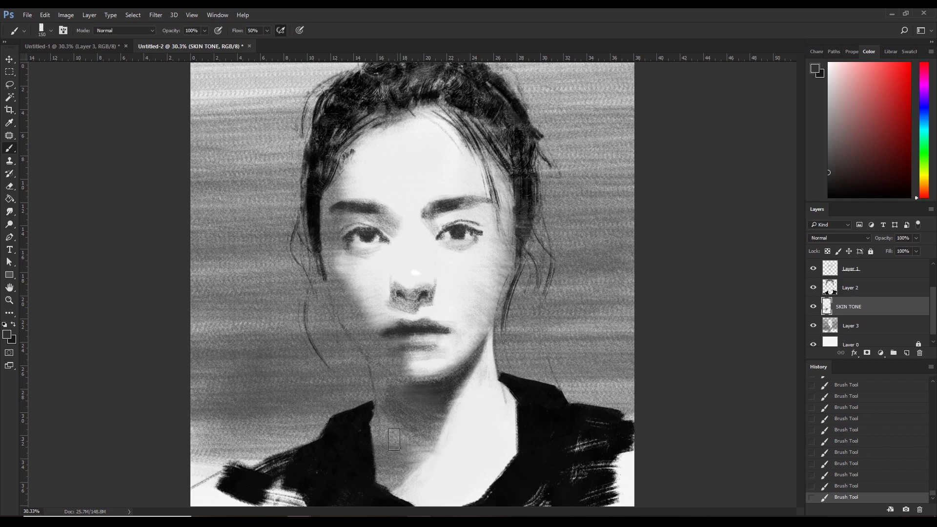
left_click(383, 429, "alt")
left_click_drag(414, 458, 379, 391)
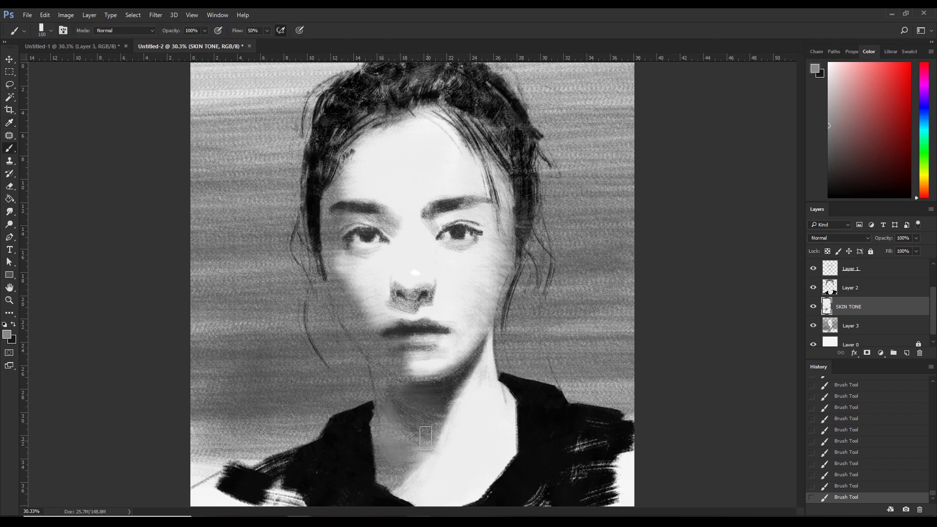
- Sample several greys, paint a darker shadow down the neck at 150 px, then undo the last two strokes
left_click(402, 411, "alt")
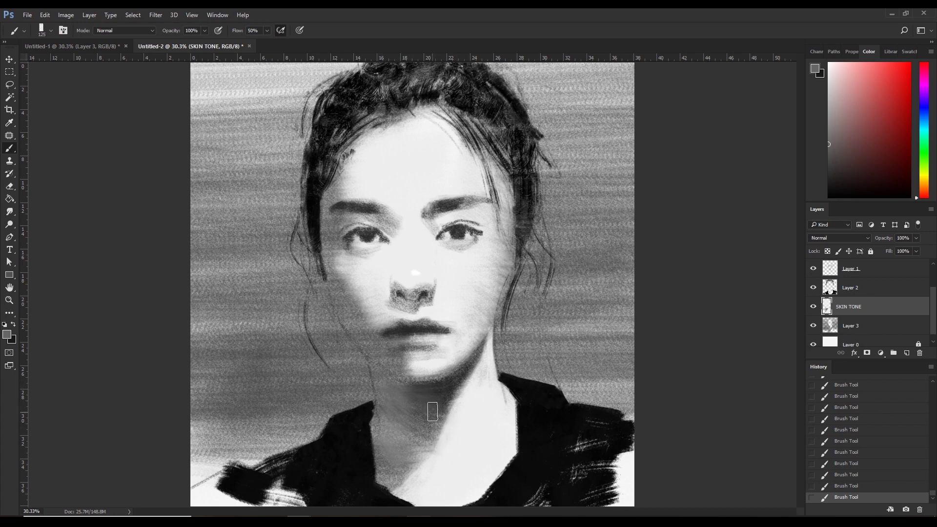
left_click(431, 408, "alt")
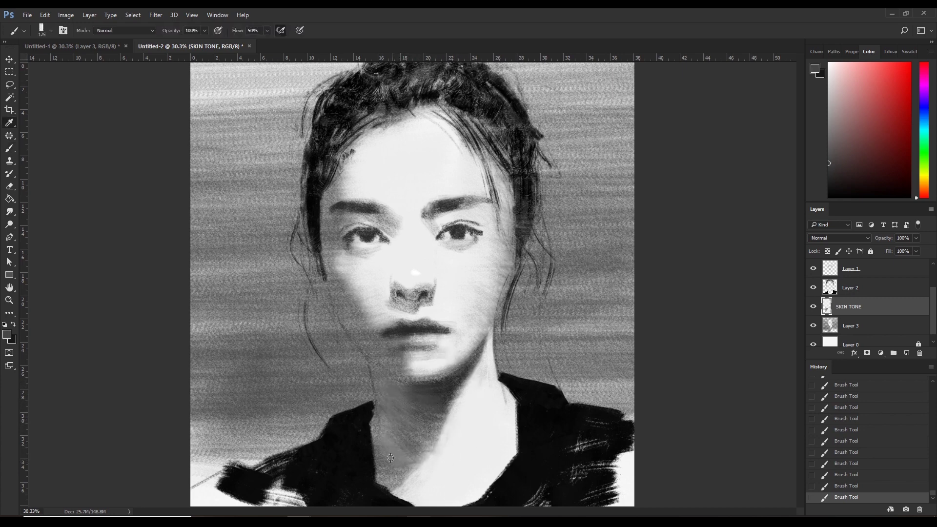
left_click(414, 450, "alt")
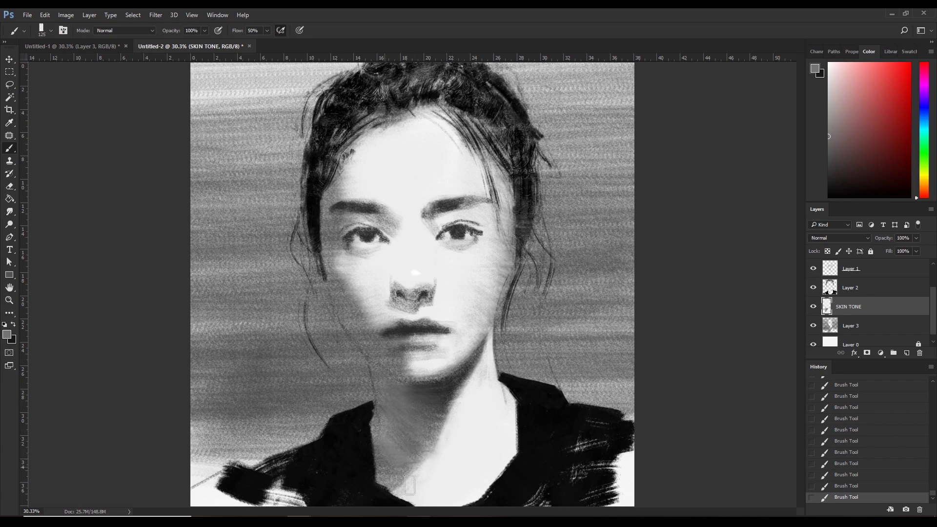
left_click(456, 415, "alt")
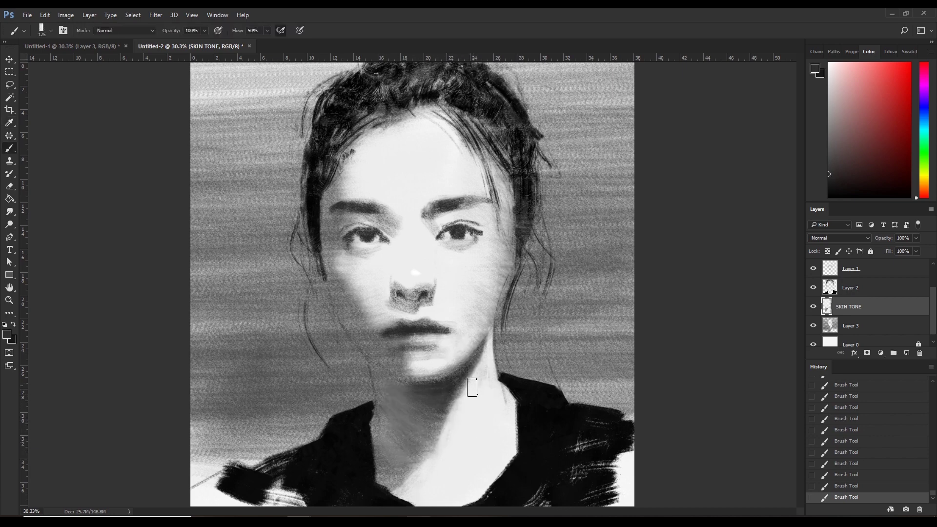
left_click(443, 395, "alt")
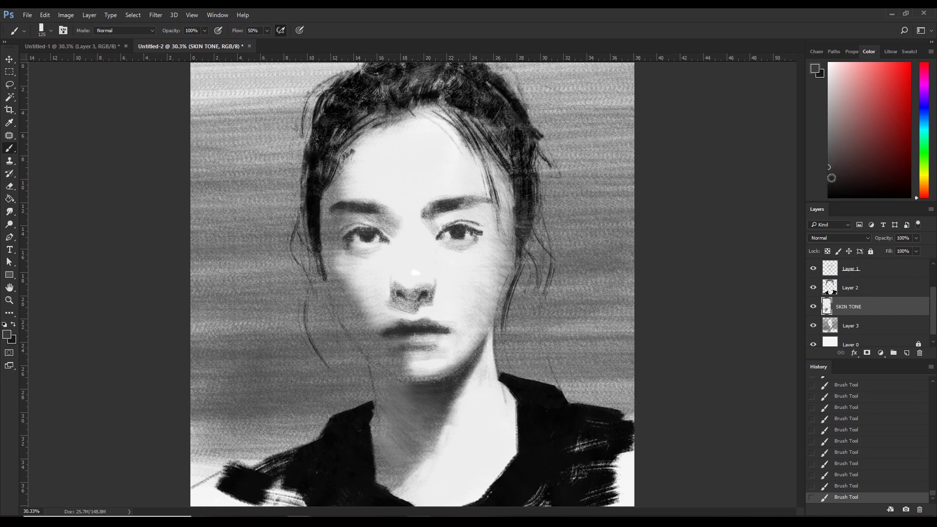
left_click(831, 178)
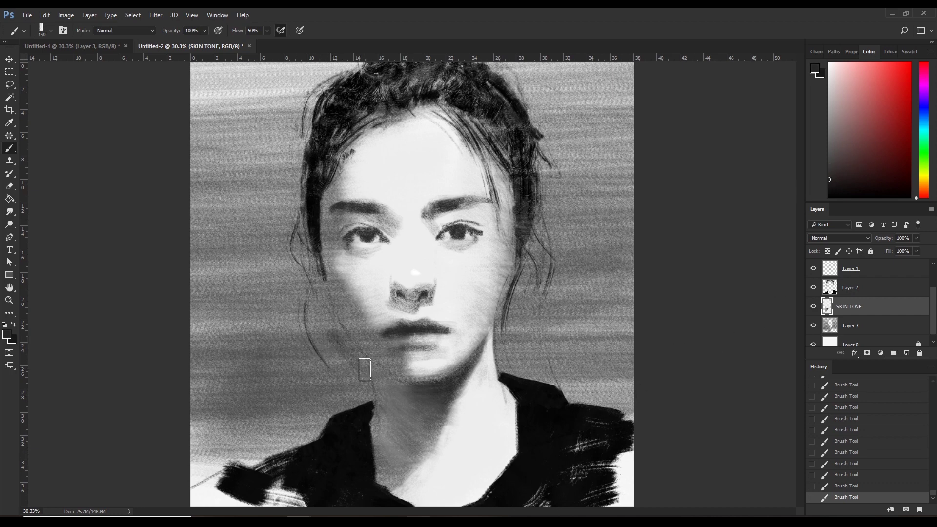
key("bracketright")
left_click_drag(370, 385, 370, 417)
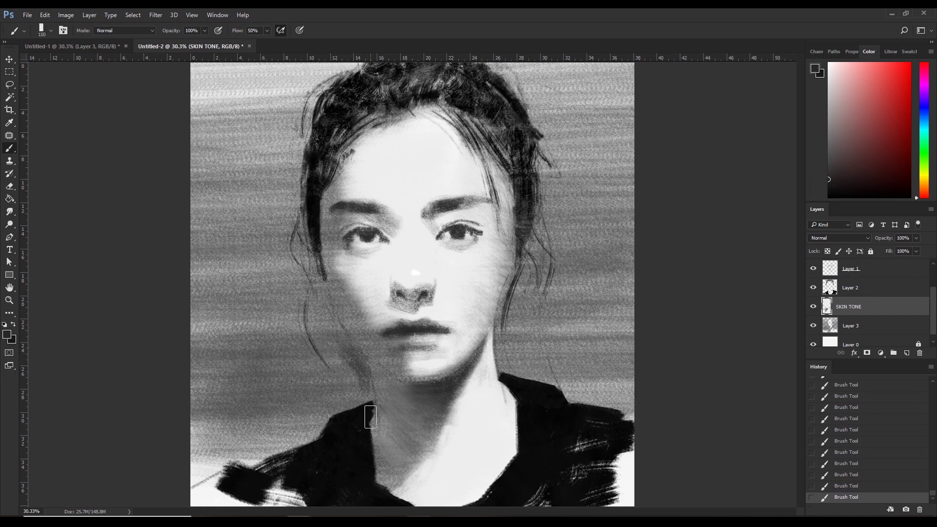
key("ctrl+alt+z")
key("ctrl+alt+z")
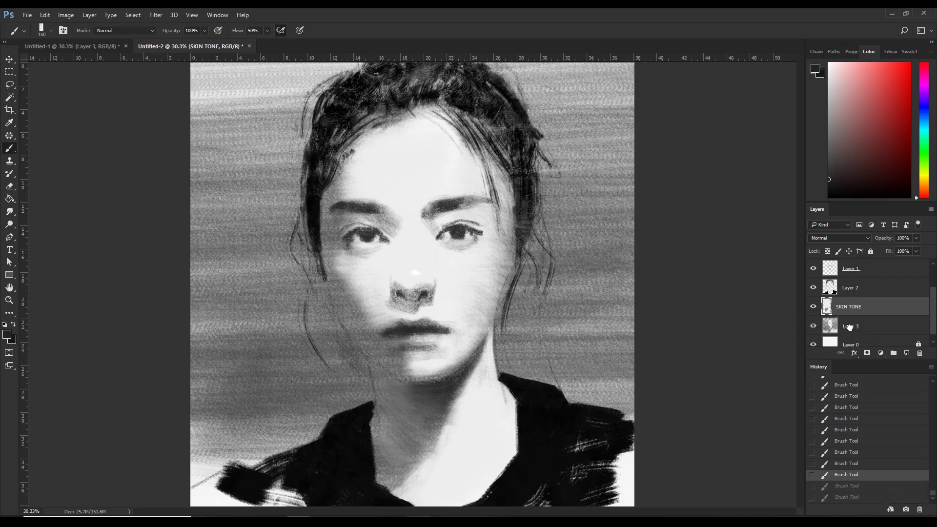
- Restore the undone strokes and darken the shadows along the neck and jawline
key("ctrl+shift+z")
key("ctrl+shift+z")
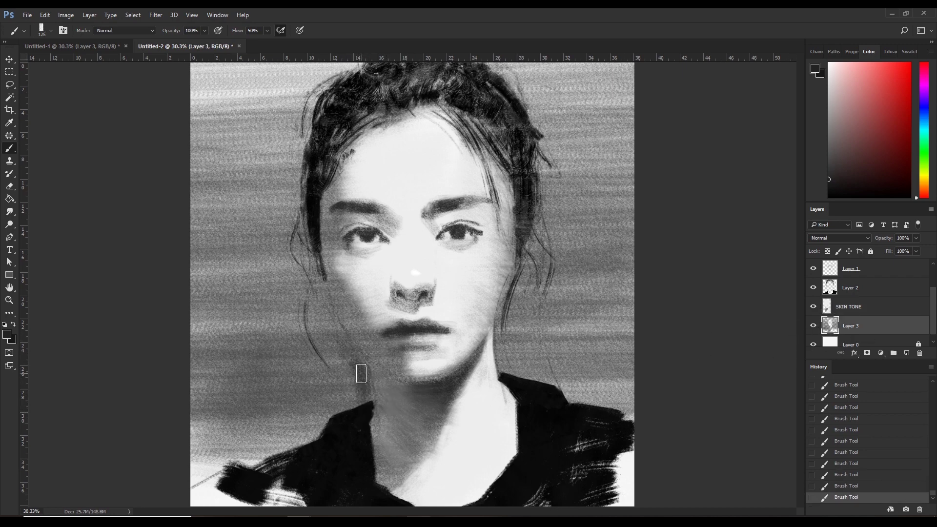
left_click_drag(361, 373, 370, 417)
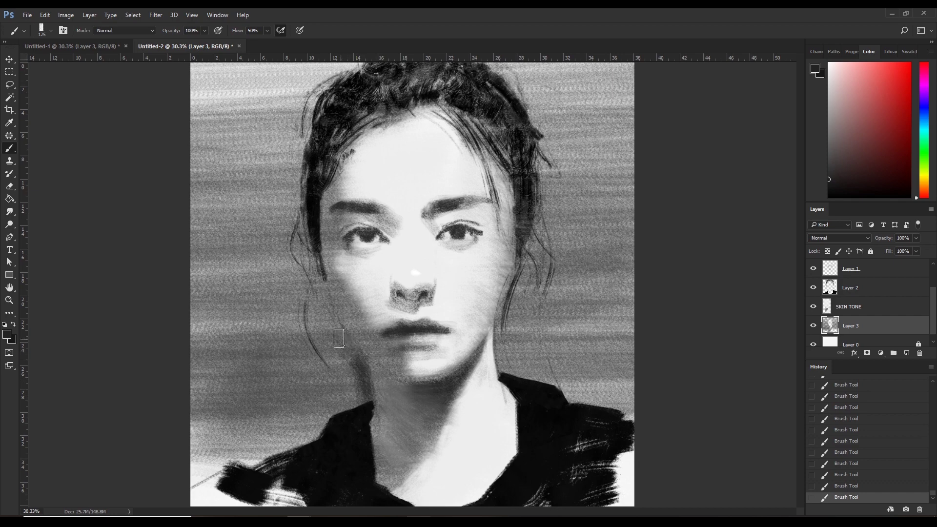
left_click_drag(338, 338, 361, 366)
key("bracketright")
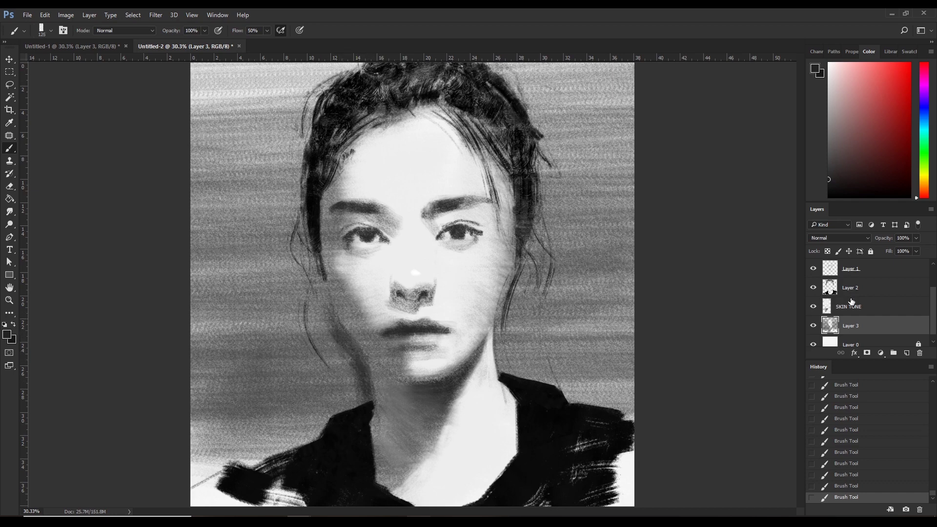
- Toggle Layer 1 off and on to compare, then enlarge the brush to 250
left_click(812, 270)
left_click(813, 269)
key("bracketright")
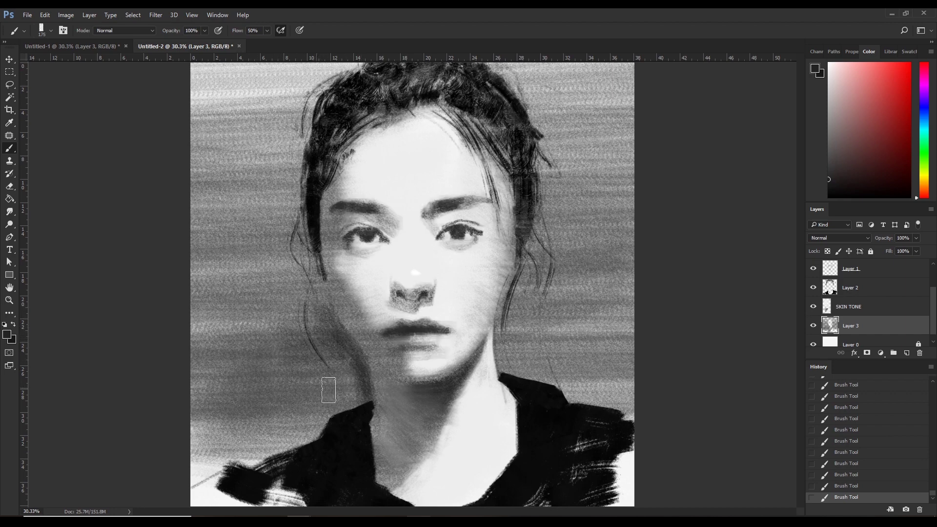
key("bracketright")
key("bracketright")
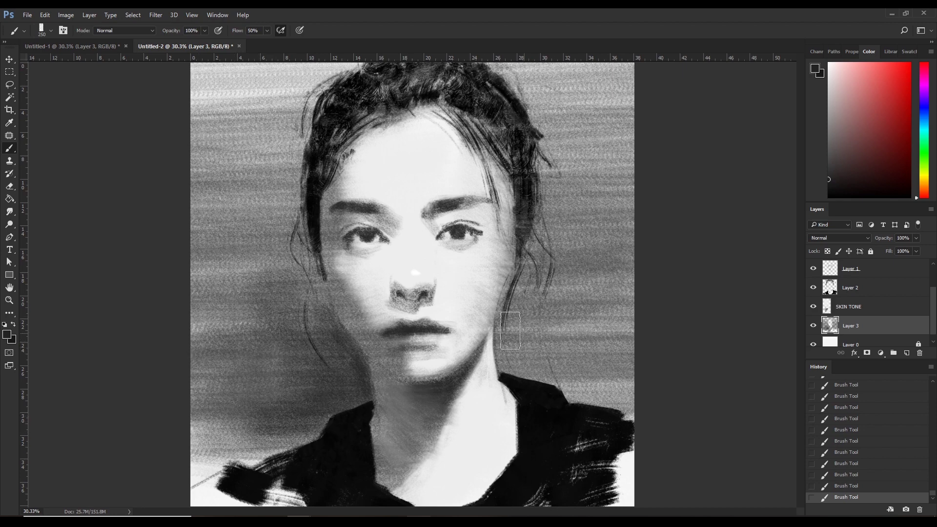
- Make SKIN TONE the active layer and check its blending options without changes
left_click(849, 345)
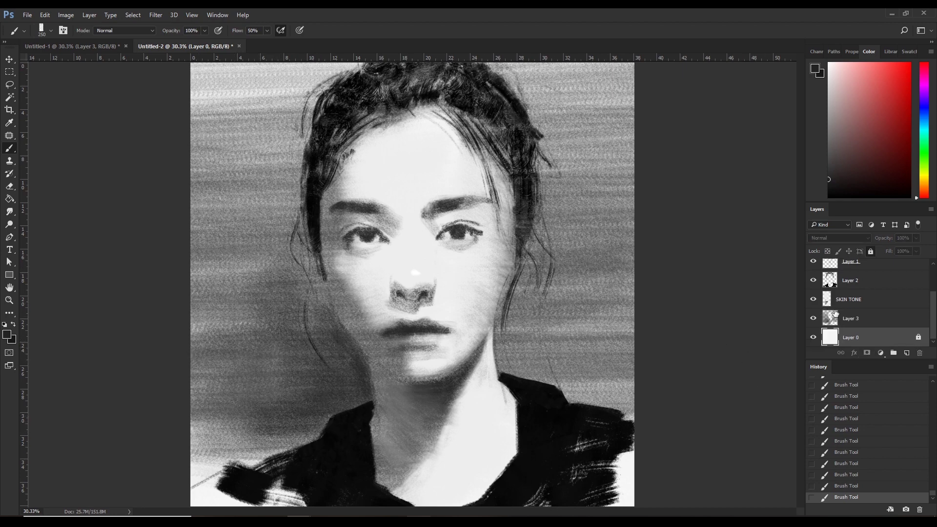
left_click(829, 305)
double_click(828, 299)
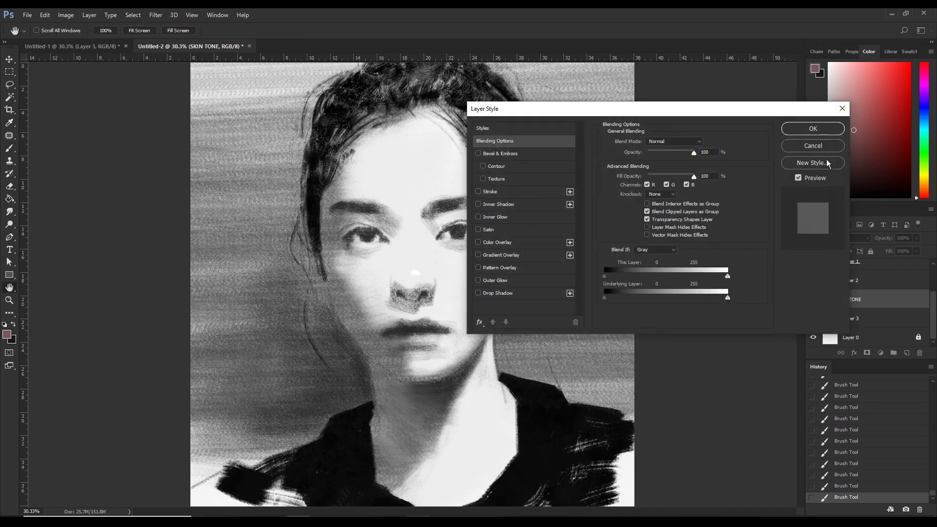
left_click(812, 144)
- Lighten the skin between the eyebrows with light grey, then resize the brush and undo a stroke
left_click(828, 109)
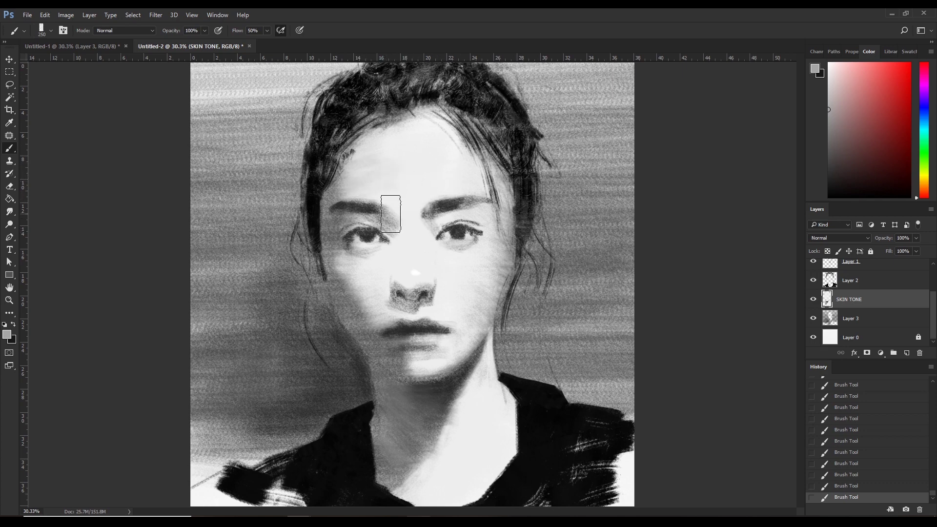
left_click_drag(402, 220, 418, 210)
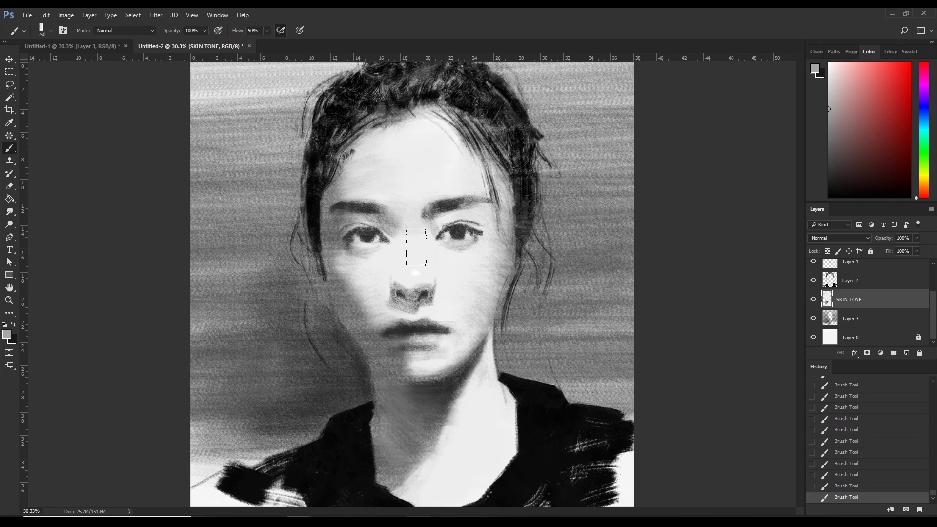
key("d")
key("bracketleft")
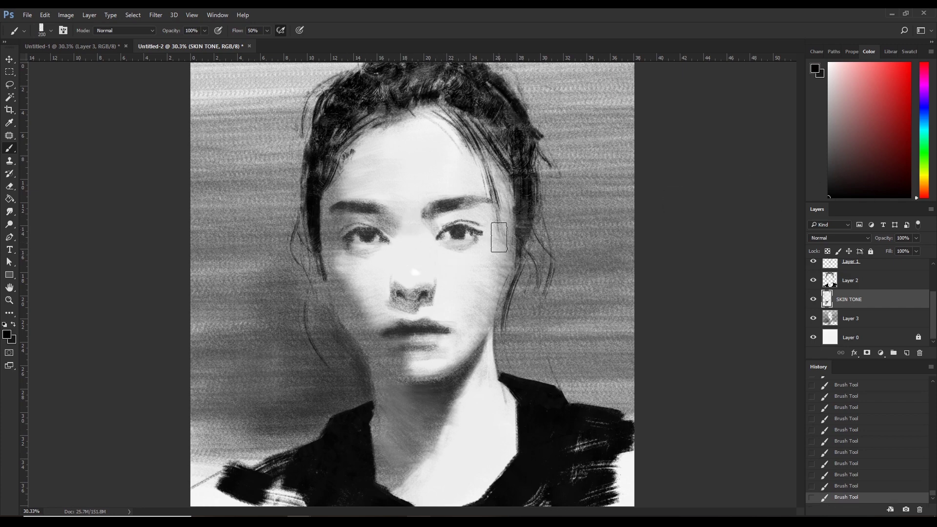
left_click(828, 136)
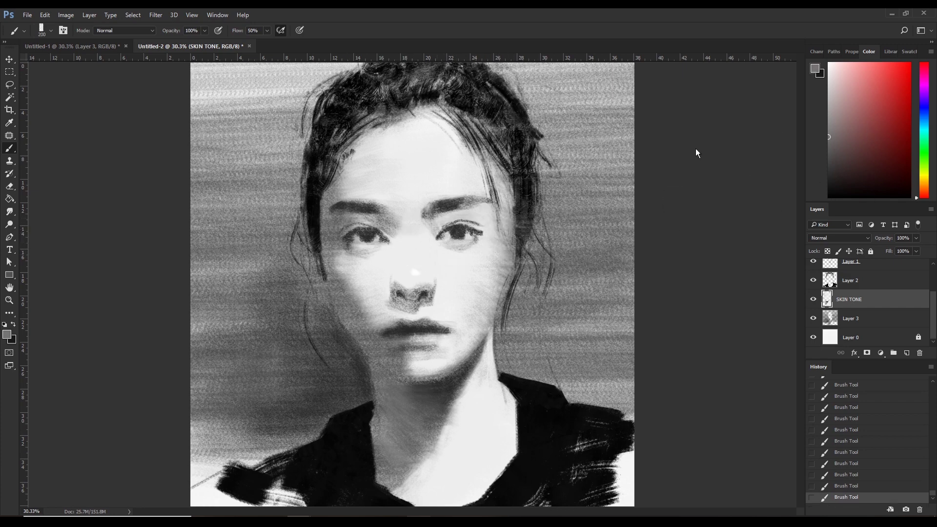
key("bracketleft")
key("bracketright")
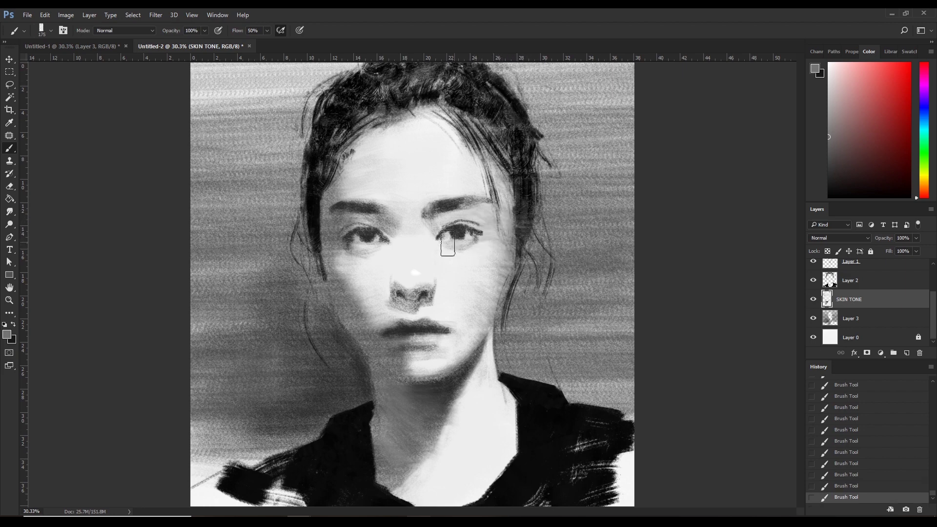
key("bracketleft")
key("ctrl+z")
- Sample darker greys from the skin and paint soft strokes across the face and chin
left_click(551, 219, "alt")
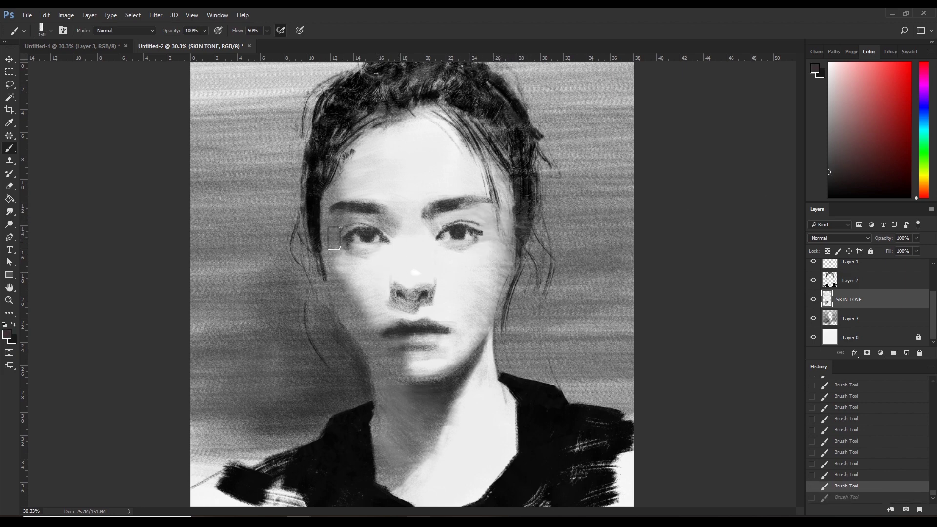
left_click_drag(334, 238, 378, 264)
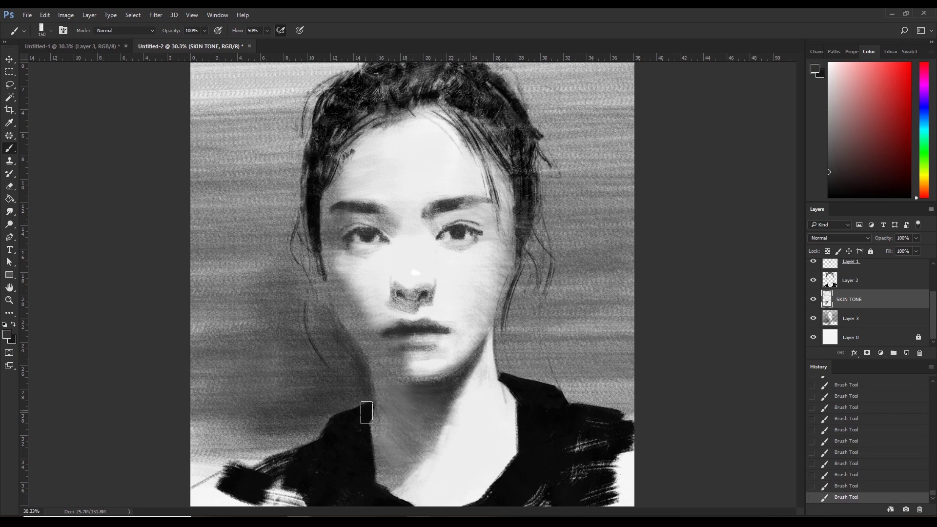
key("bracketright")
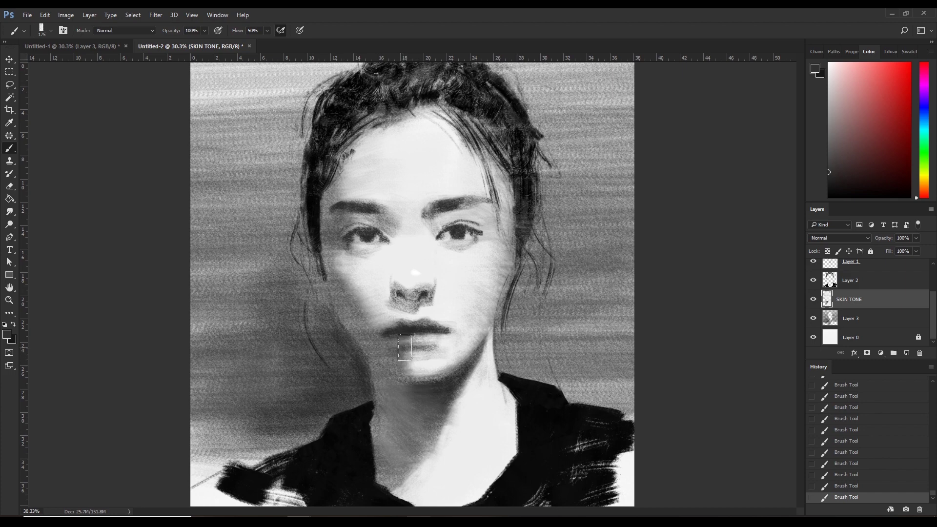
left_click(416, 315, "alt")
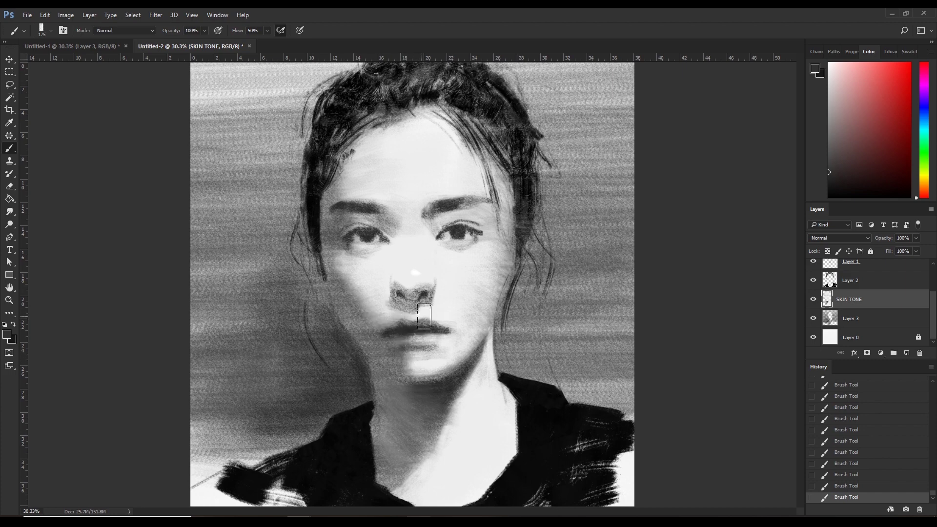
key("bracketleft")
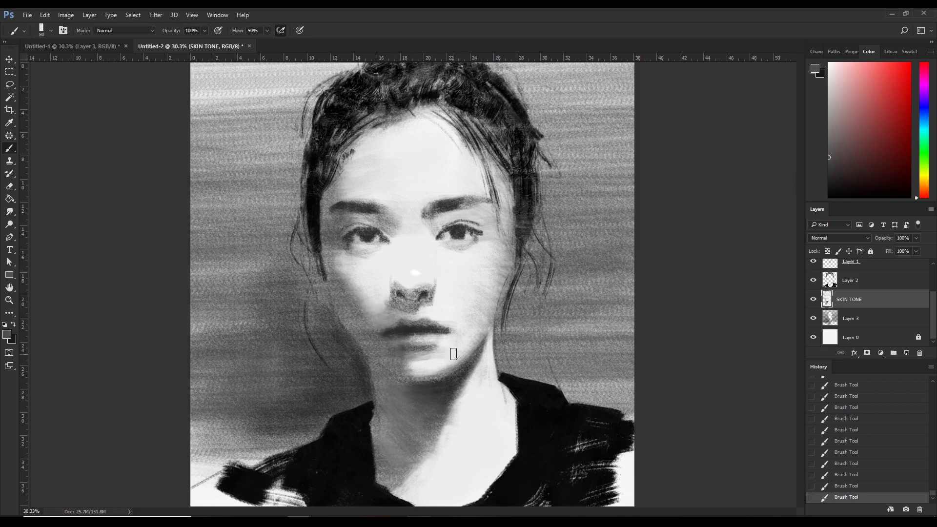
left_click_drag(441, 353, 407, 364)
- Sample greys near the chin and darken the skin beside it
key("i")
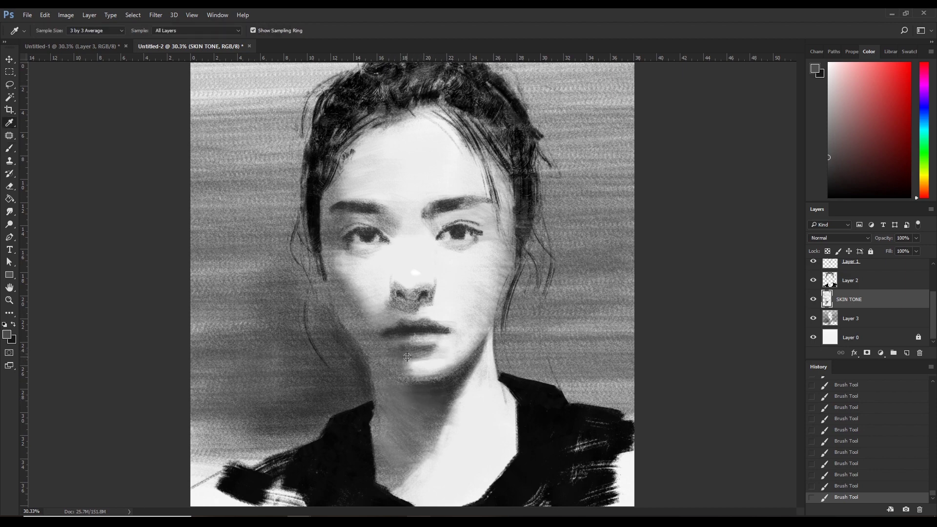
key("b")
left_click(415, 360, "alt")
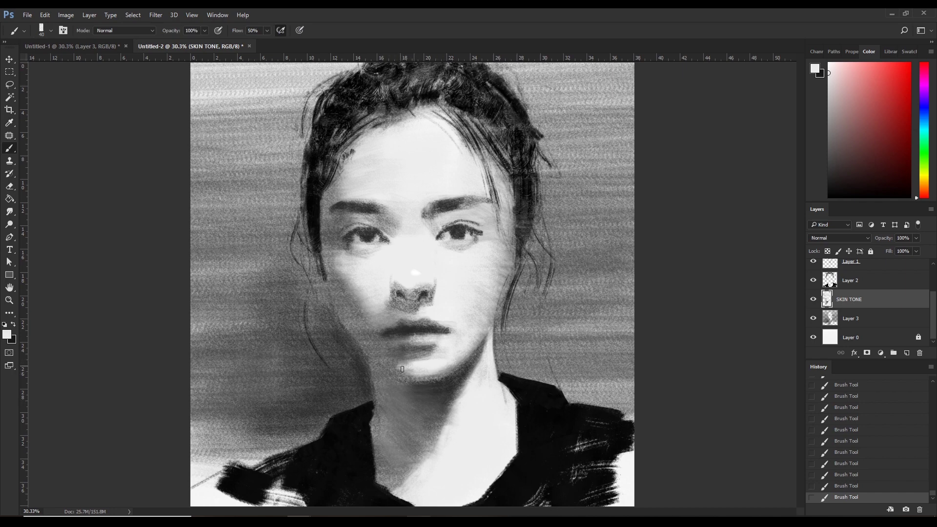
left_click(412, 359, "alt")
left_click_drag(439, 350, 487, 364)
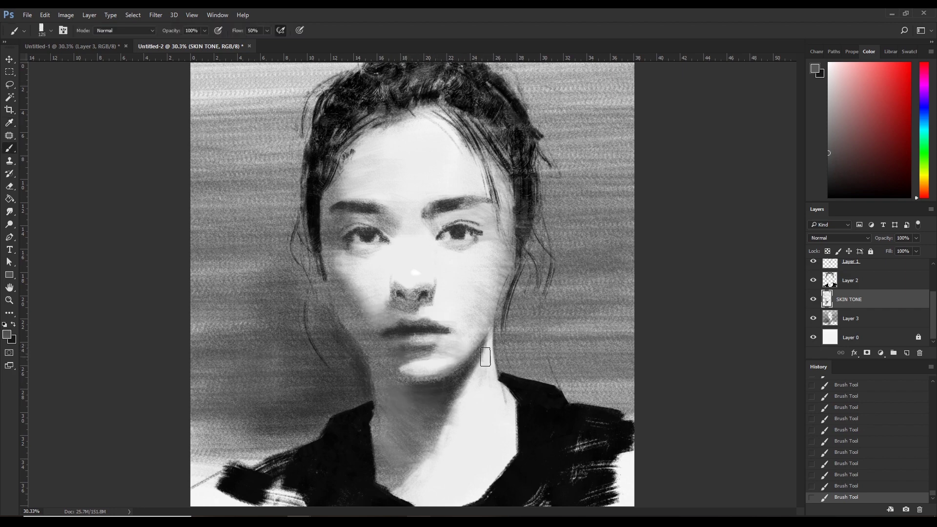
left_click(454, 361, "alt")
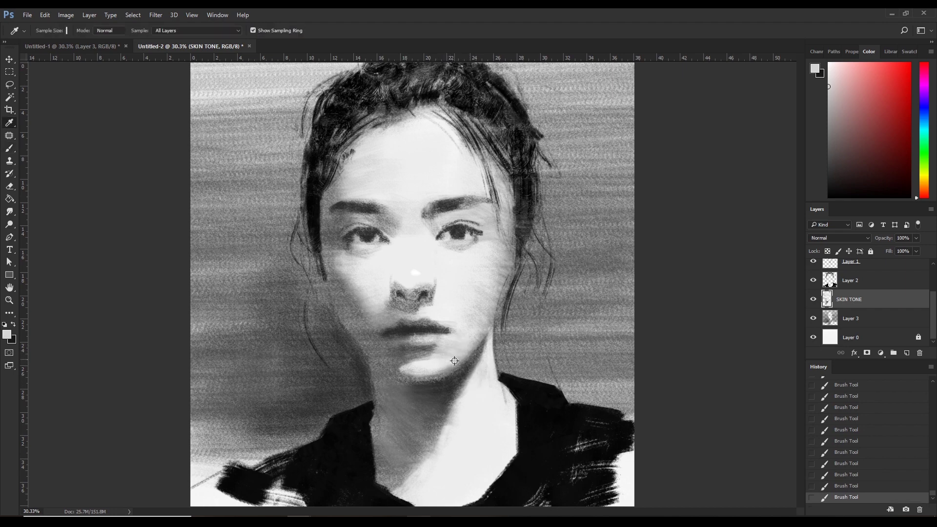
left_click(485, 377, "alt")
left_click(463, 356, "alt")
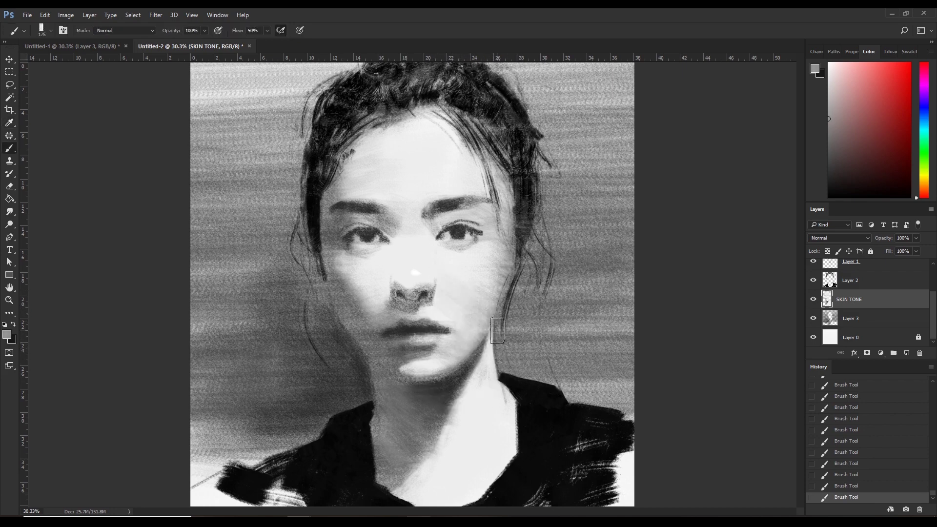
key("ctrl+z")
- With a 200 brush, dab near-white highlights and grey strokes on the cheek
key("bracketright")
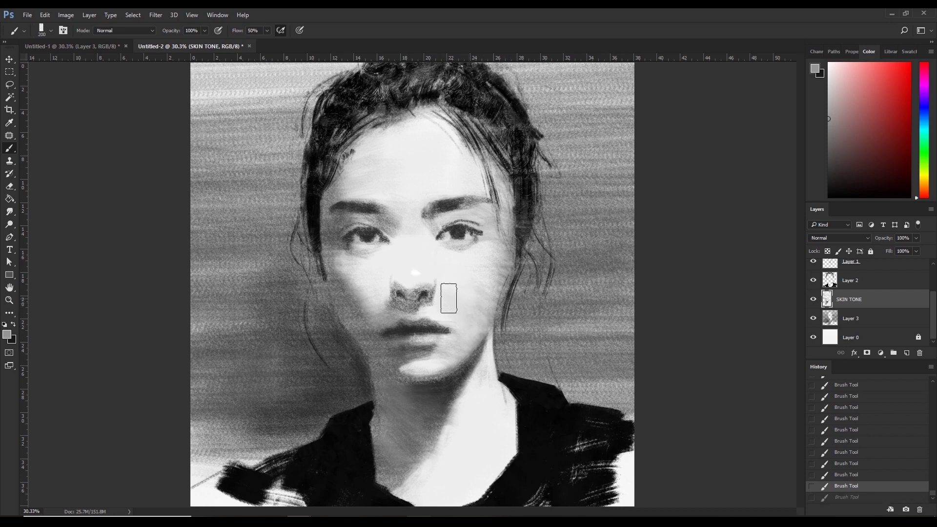
left_click(449, 298, "alt")
left_click(448, 299)
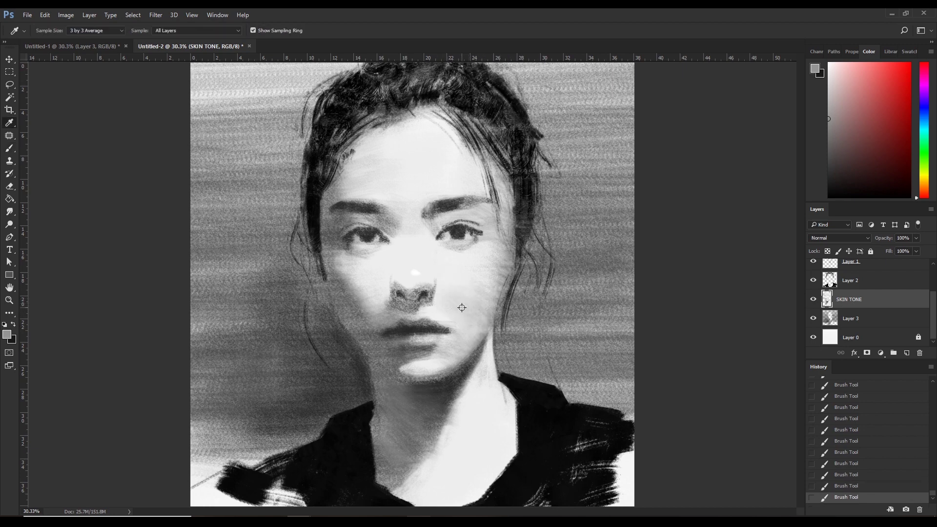
left_click(443, 284, "alt")
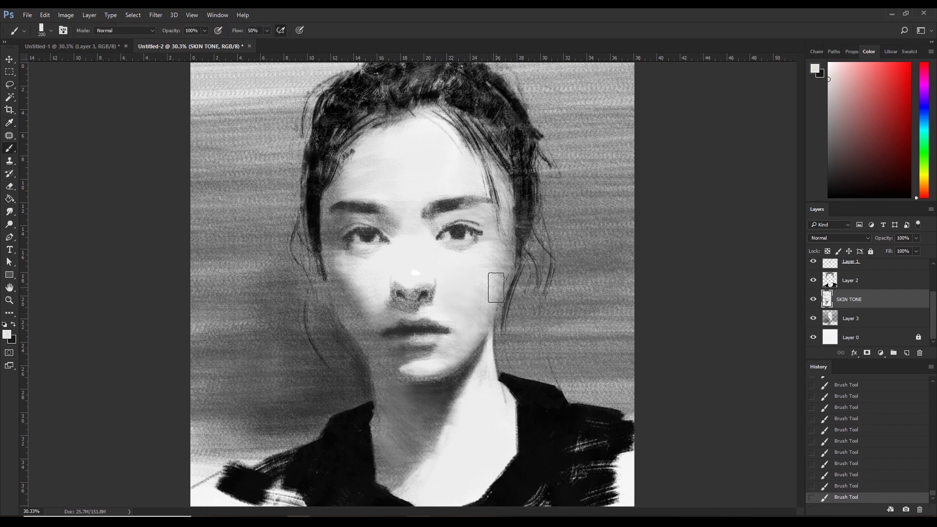
left_click(496, 266, "alt")
key("ctrl+z")
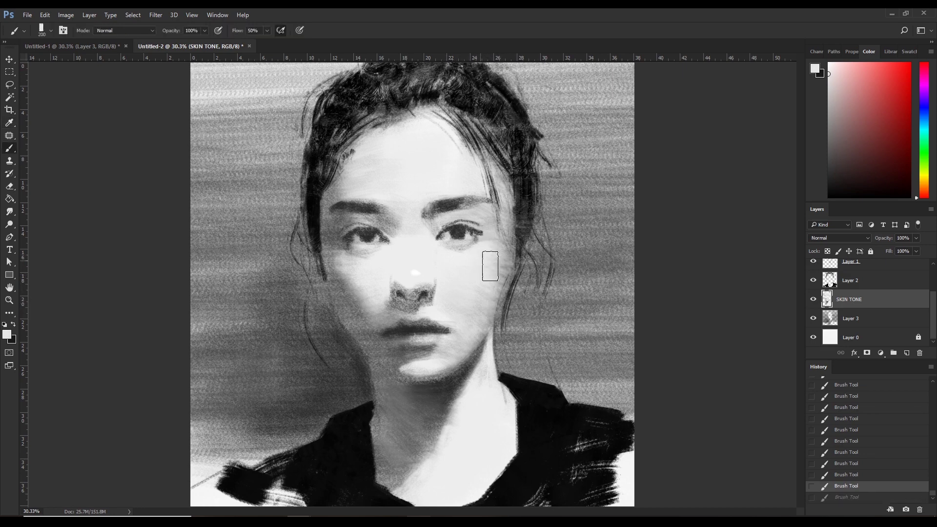
left_click(490, 266)
left_click(498, 269, "alt")
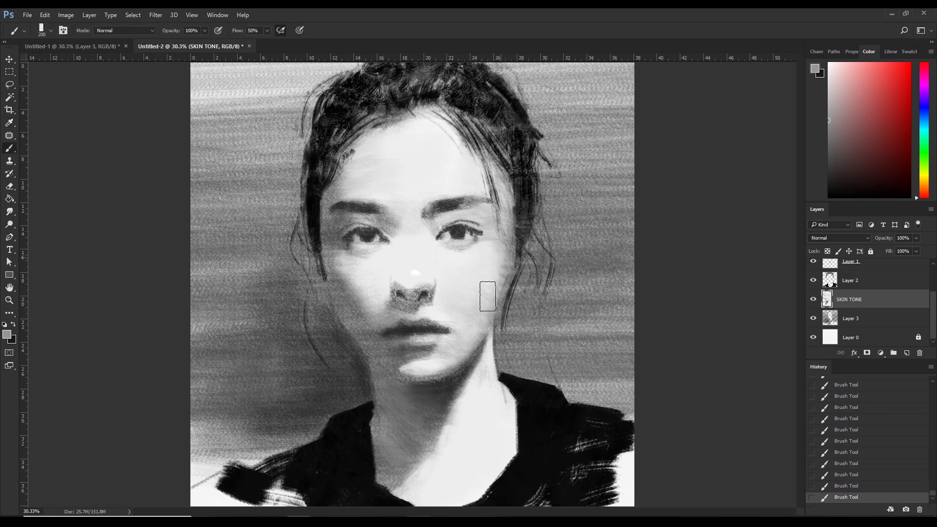
- Sample light greys from the cheek and neck and dab them onto the jaw and cheek
left_click(488, 293)
left_click(489, 266, "alt")
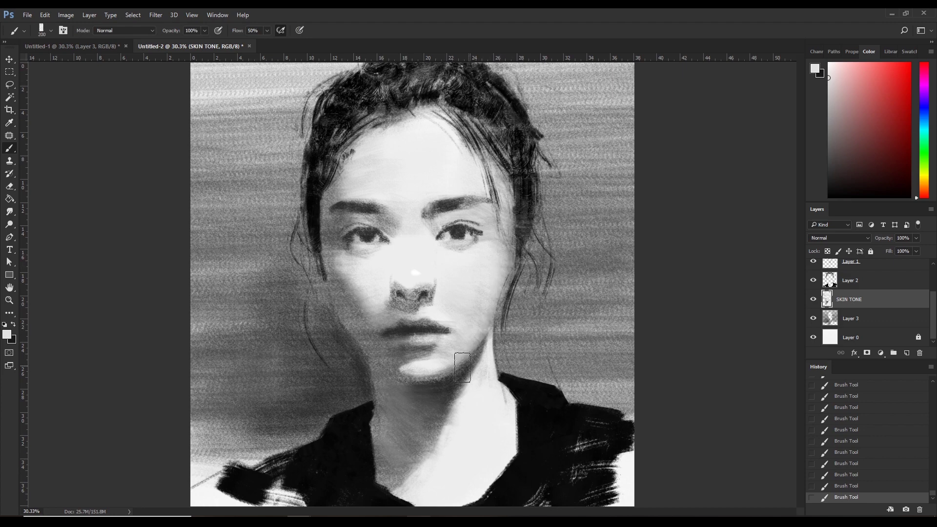
left_click(477, 286, "alt")
left_click(484, 307, "alt")
left_click(484, 310)
left_click(479, 332, "alt")
left_click(487, 377, "alt")
left_click(476, 336)
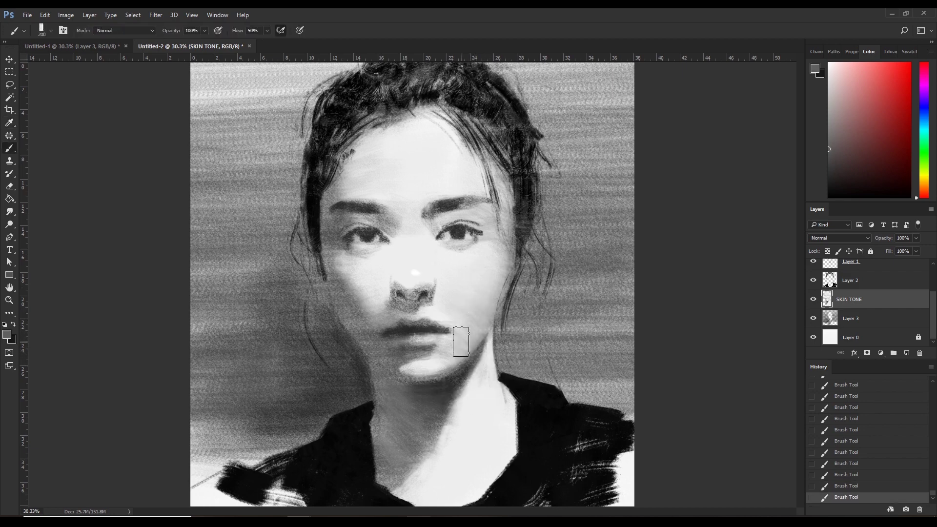
- Paint subtle light strokes near the nose and down the nose bridge at size 175
key("i")
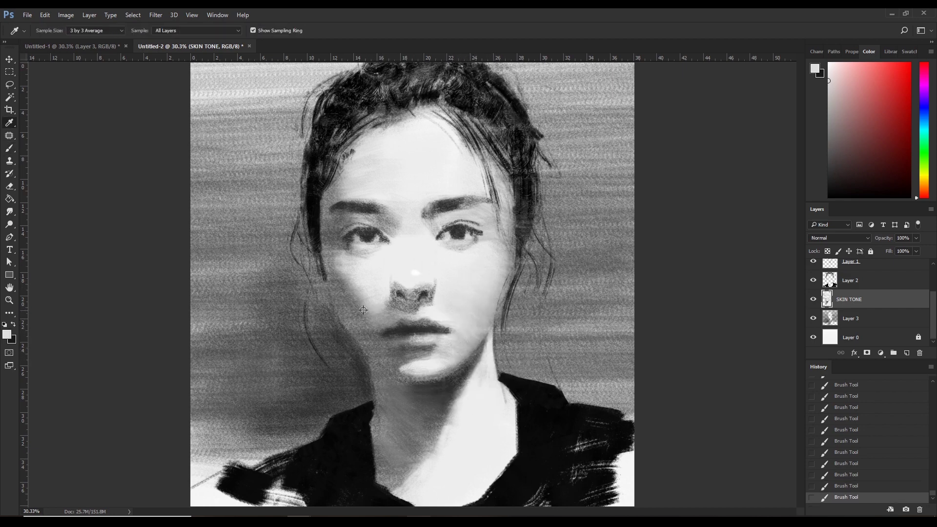
left_click(370, 313, "alt")
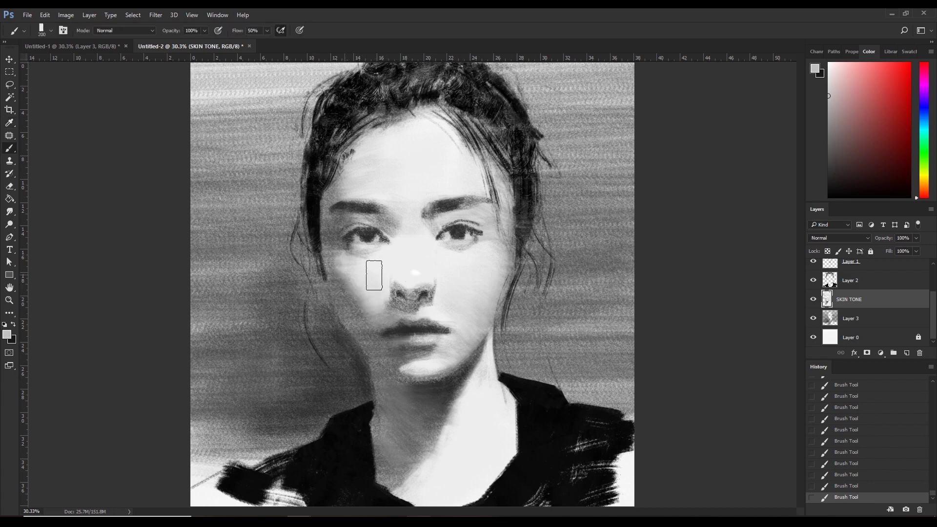
key("ctrl+z")
left_click_drag(389, 281, 381, 292)
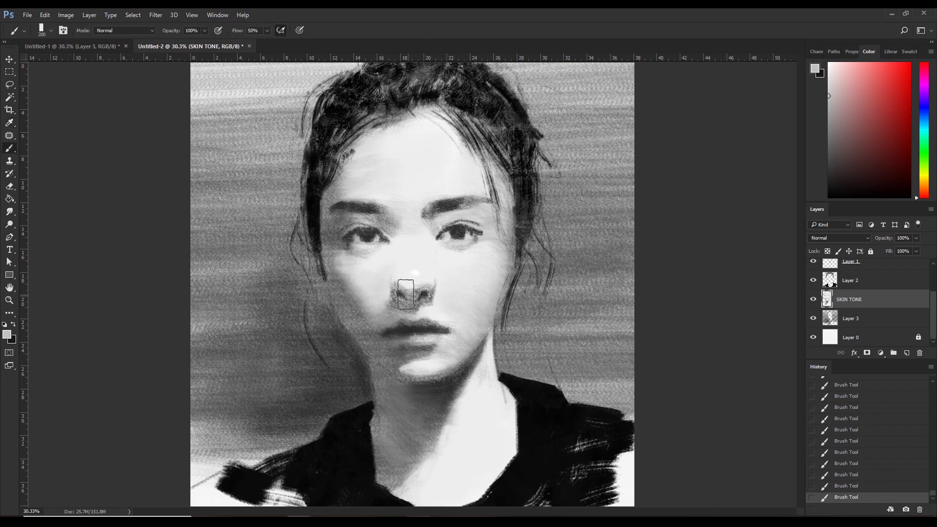
key("bracketleft")
mouse_move(398, 241)
left_mouse_down()
mouse_move(407, 286)
mouse_move(419, 289)
left_mouse_up()
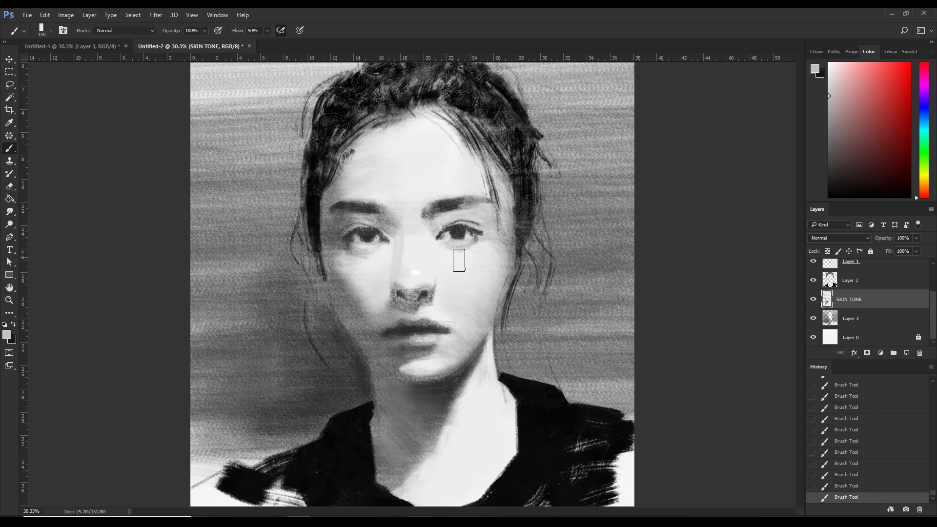
- Paint a lighter stroke on the upper nose bridge and sample further skin greys
left_click(446, 272, "alt")
left_click_drag(427, 229, 437, 309)
left_click(420, 271, "alt")
left_click(420, 271, "alt")
left_click(374, 181, "alt")
key("alt")
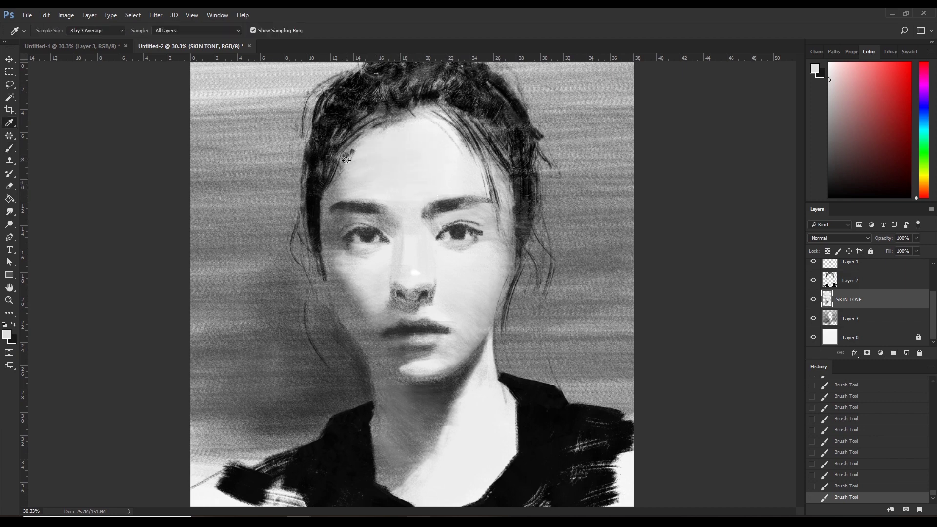
left_click(346, 160, "alt")
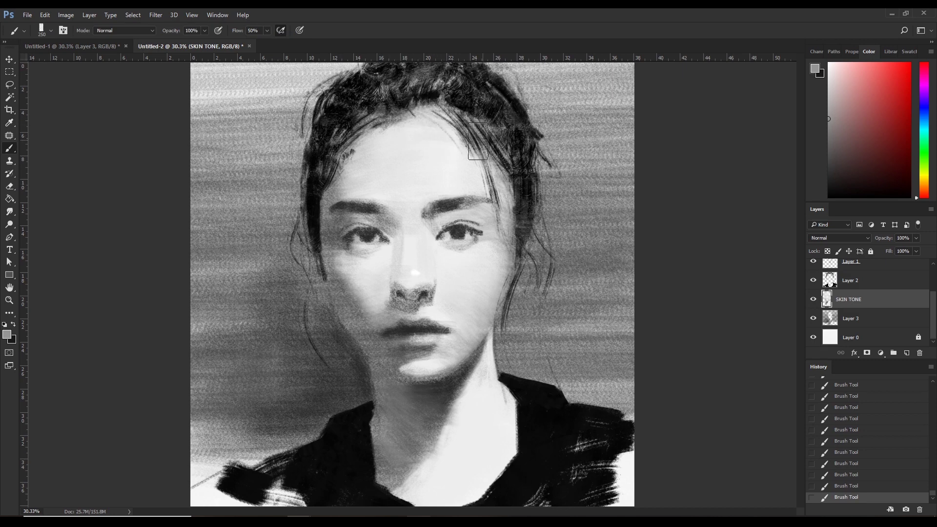
- Shade beside the lips with a lighter, then a darker stroke at size 150–175
key("bracketleft")
left_click(386, 314, "alt")
key("bracketleft")
left_click_drag(394, 335, 383, 342)
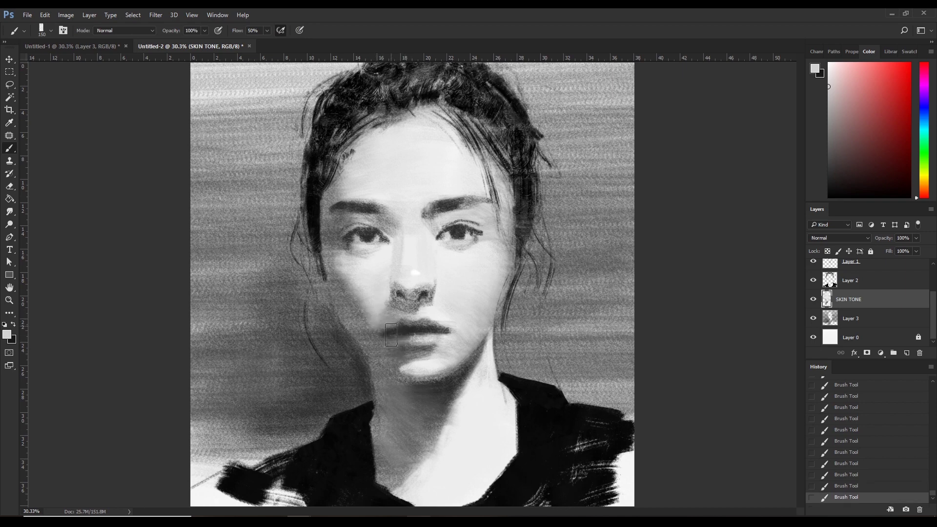
left_click(386, 339, "alt")
key("bracketright")
left_click_drag(394, 347, 388, 343)
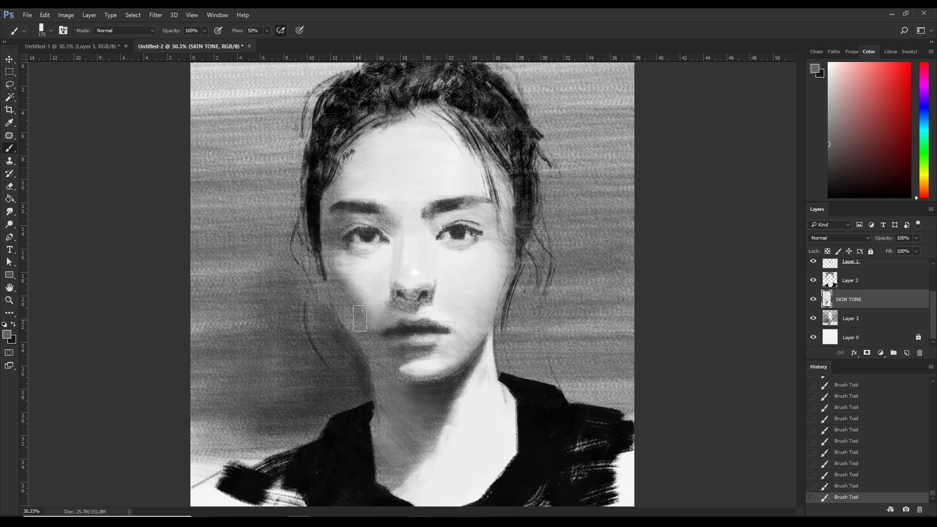
- Darken the inner corners of both eyes with a 125 brush
left_click(351, 267, "alt")
left_click(390, 229, "alt")
key("bracketleft")
key("bracketleft")
left_click_drag(389, 227, 379, 243)
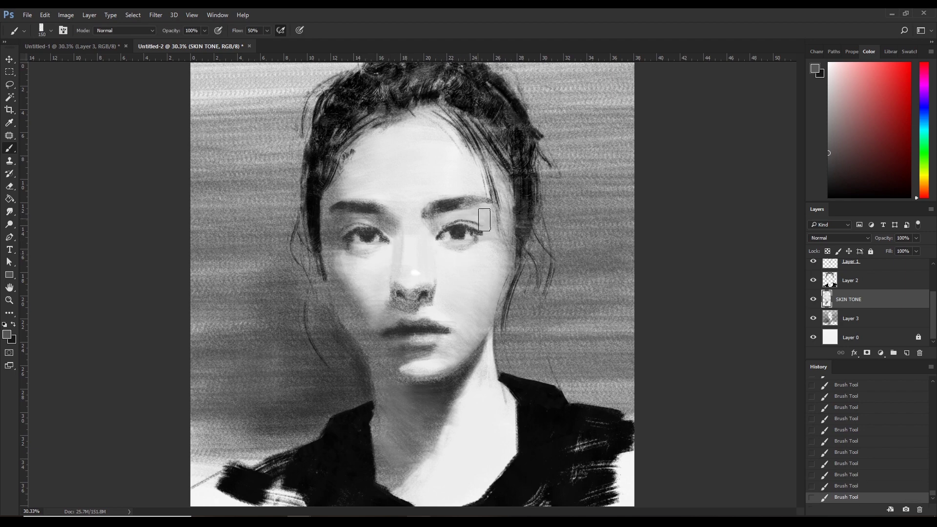
key("bracketleft")
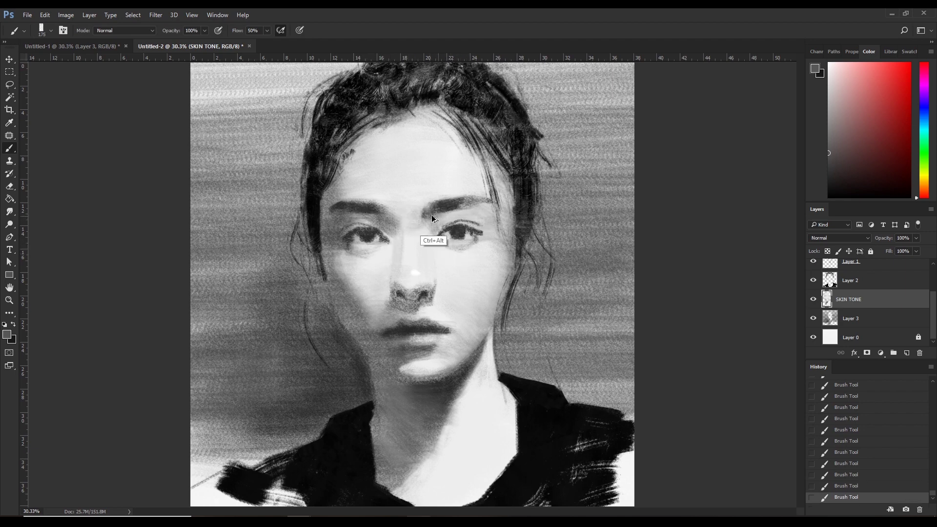
left_click_drag(433, 237, 438, 226)
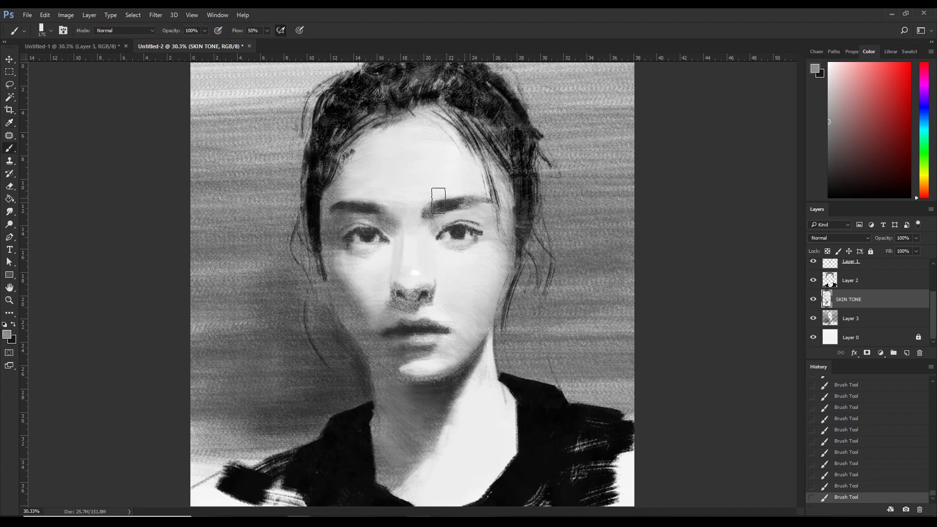
- Brighten the right cheek beside the eye with near-white at brush size 250
left_click(481, 195, "alt")
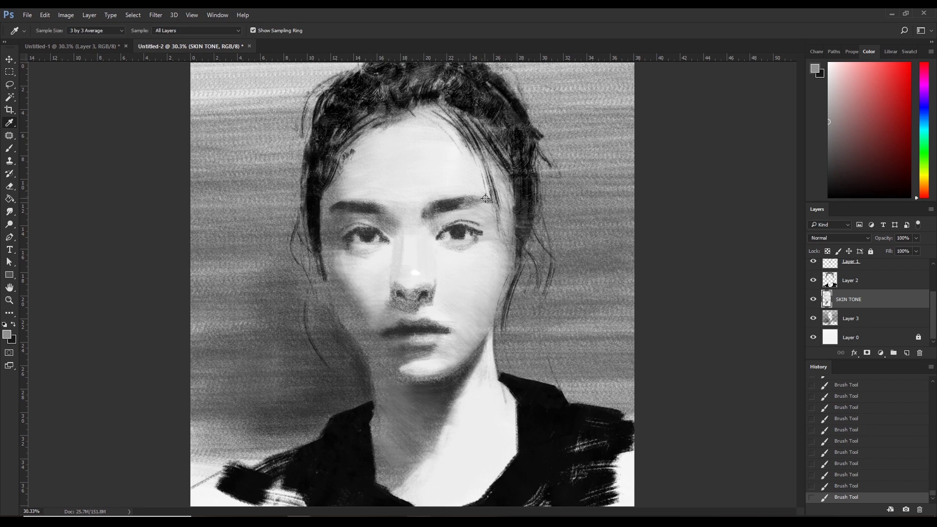
key("bracketright")
key("bracketright")
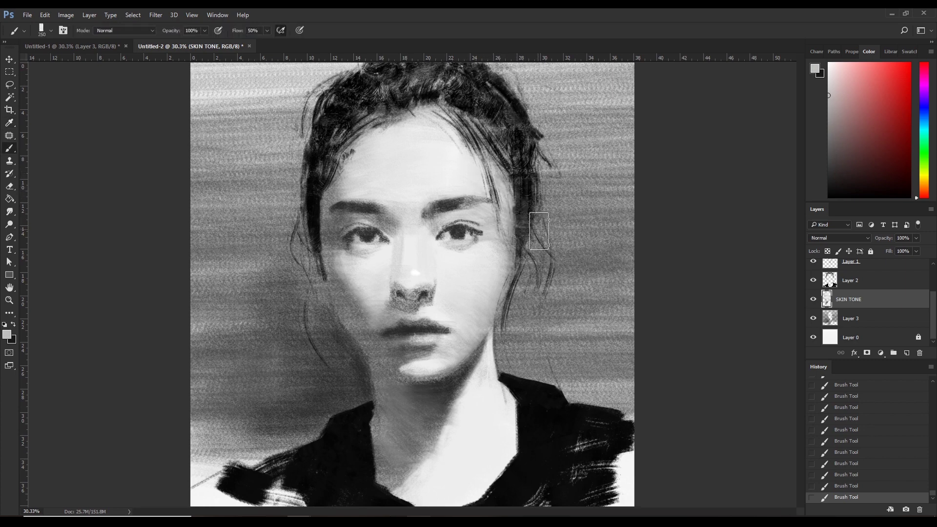
left_click(523, 179, "alt")
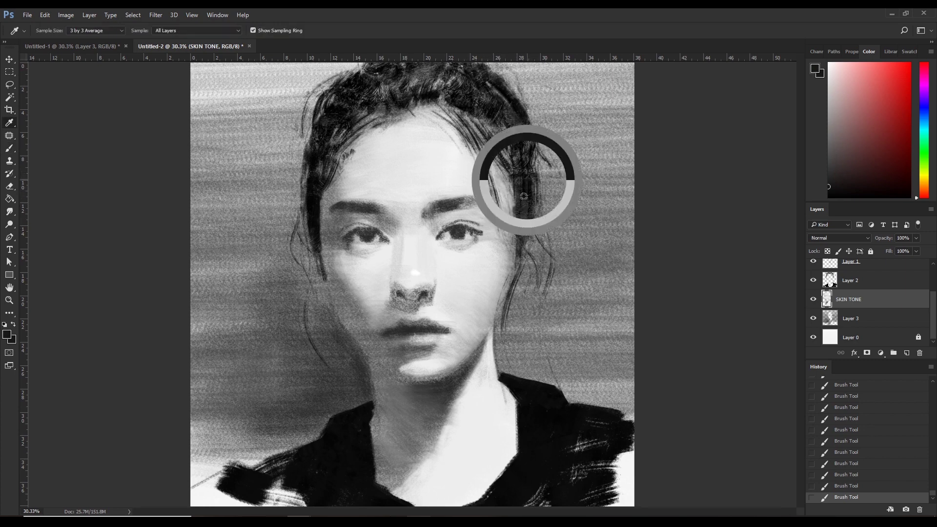
left_click(488, 255, "alt")
left_click_drag(498, 241, 464, 329)
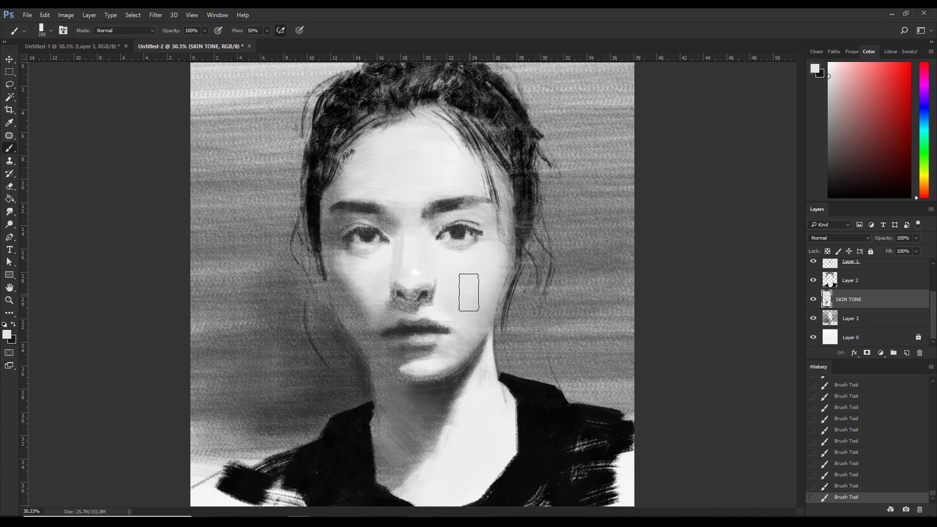
key("bracketleft")
left_click(412, 371, "alt")
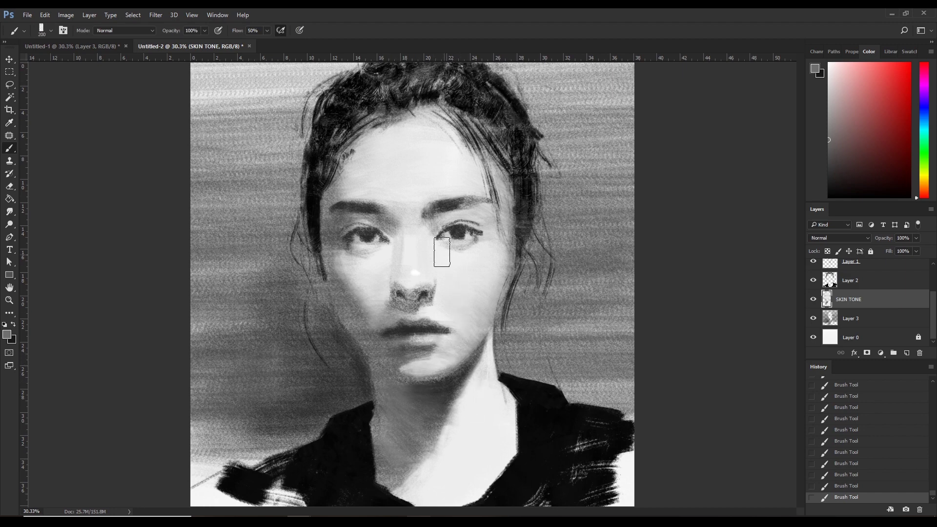
left_click(419, 234, "alt")
- Select Layer 3, then return to SKIN TONE and shrink the brush to 150
key("i")
left_click(816, 328)
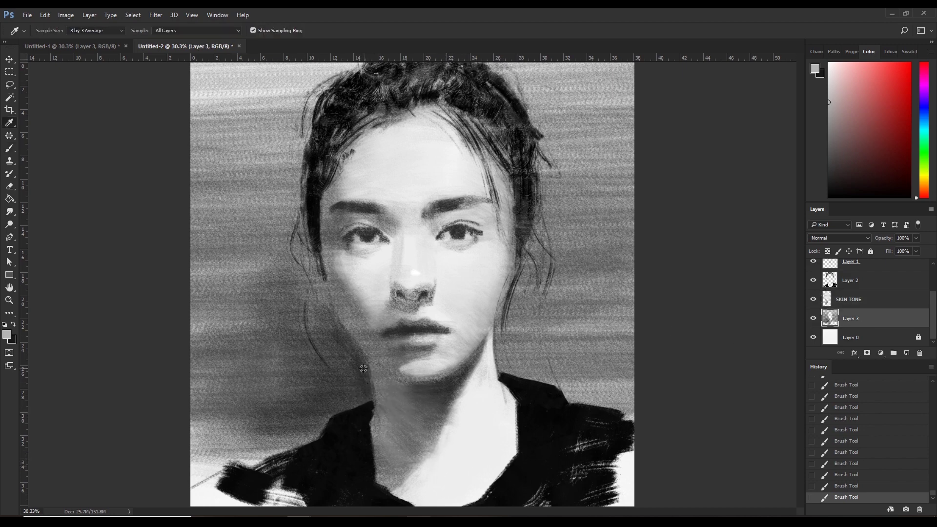
left_click(293, 368)
key("b")
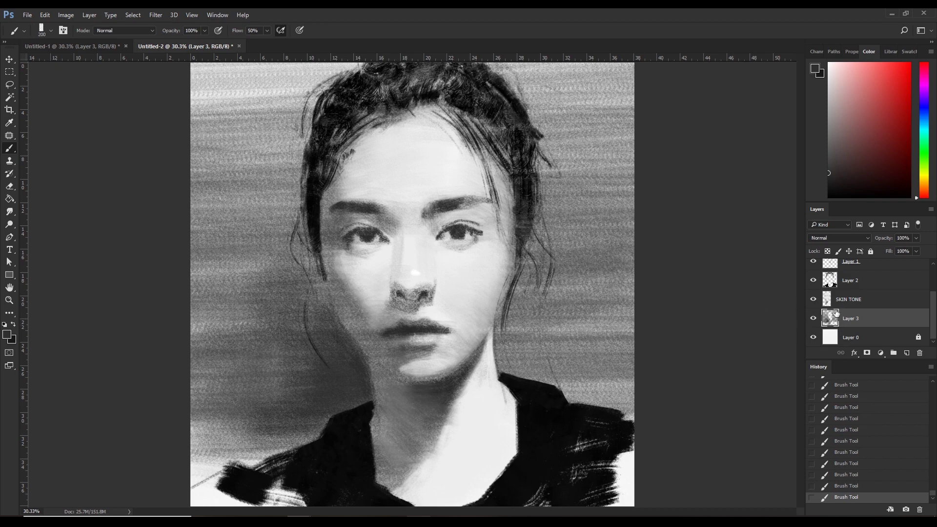
left_click(849, 299)
left_click(482, 268, "alt")
key("bracketleft")
key("bracketleft")
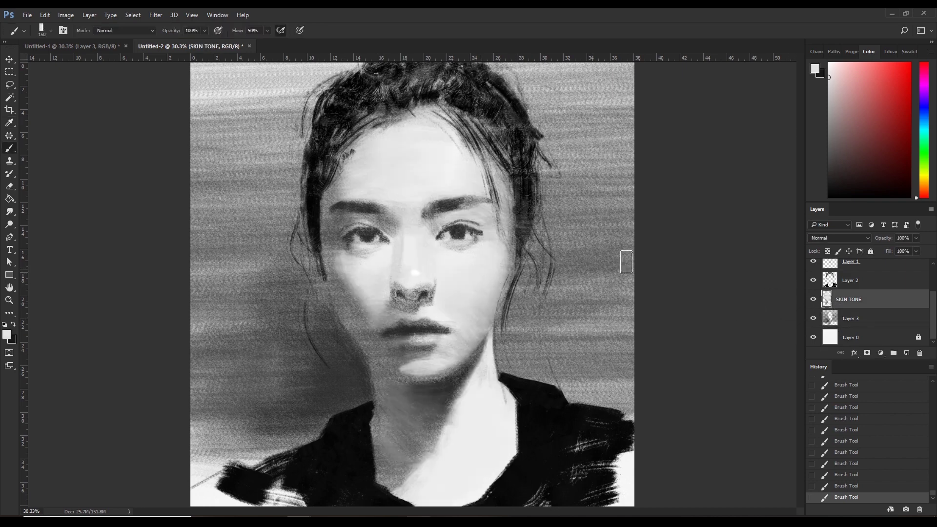
- Try a slight Hue/Saturation 1 lightness increase, revert it in History, and reselect SKIN TONE
scroll(830, 278, "up", 2)
left_click(835, 283)
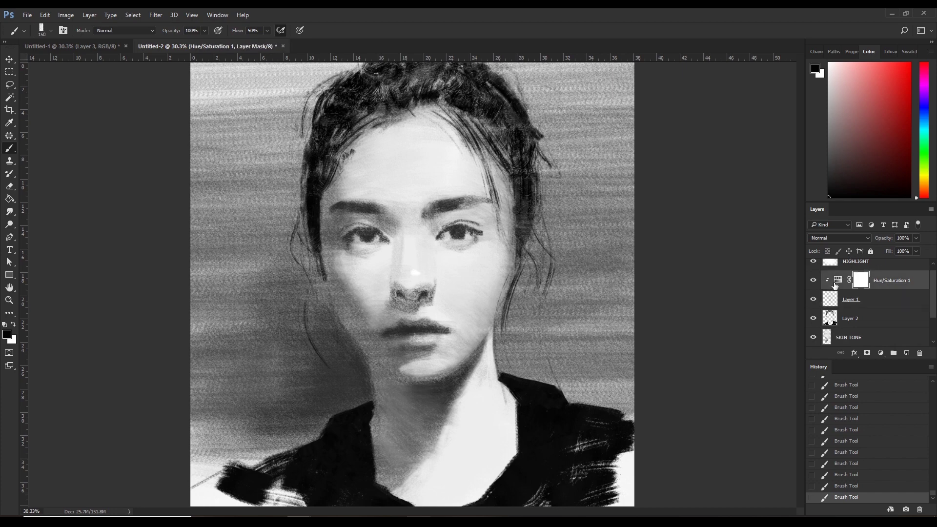
left_click(836, 282)
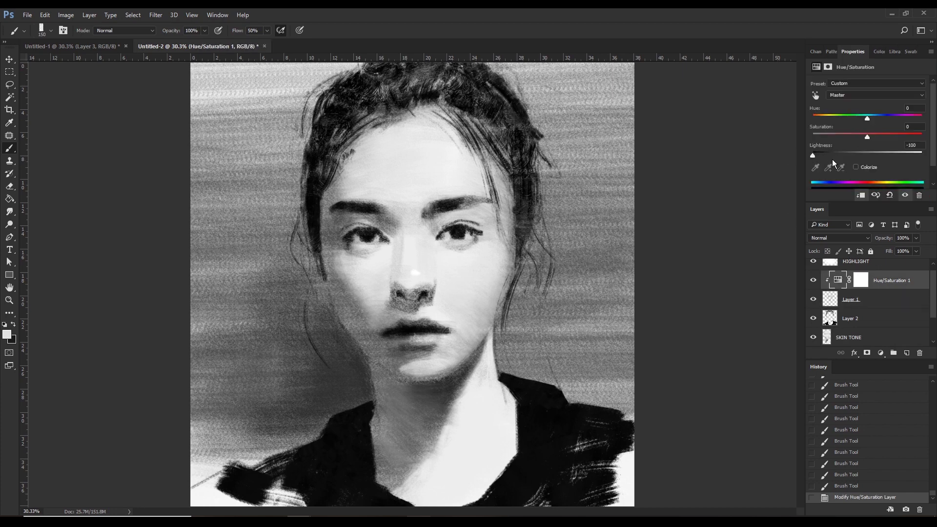
left_click_drag(818, 155, 824, 154)
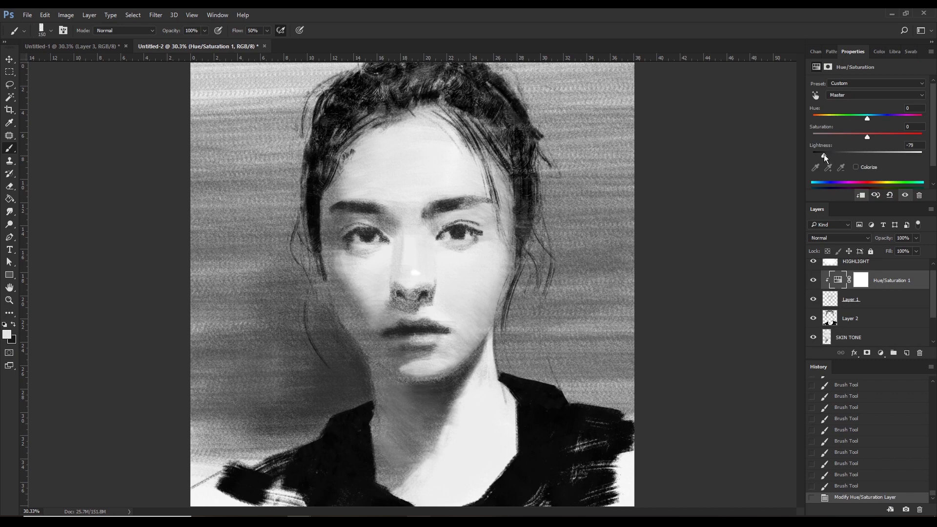
left_click(867, 474)
scroll(865, 323, "down", 1)
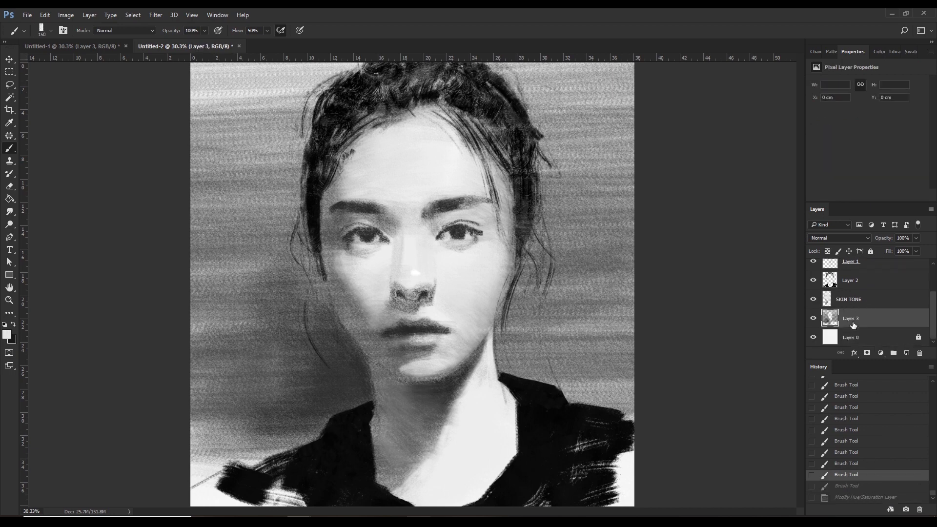
left_click(849, 302)
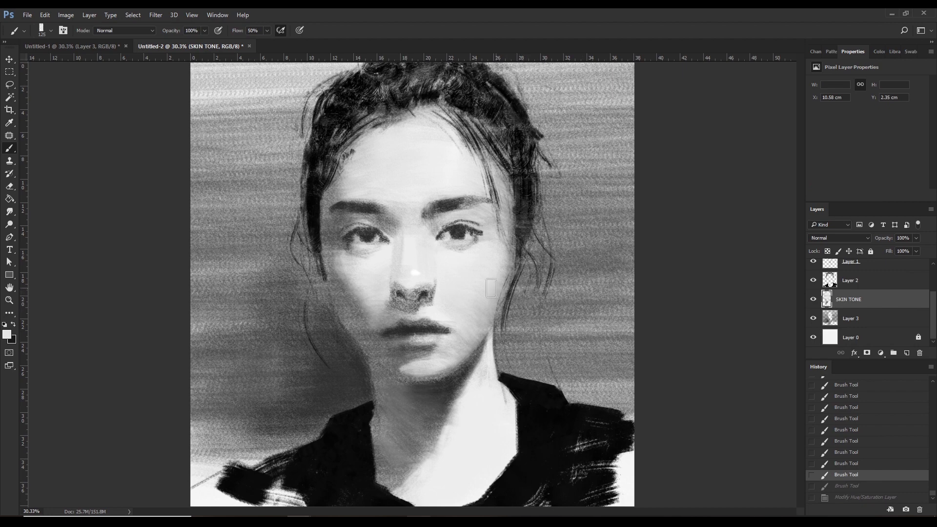
- Paint light strokes on the skin beside the hair with a 100–125 brush
key("bracketleft")
left_click_drag(515, 286, 539, 288)
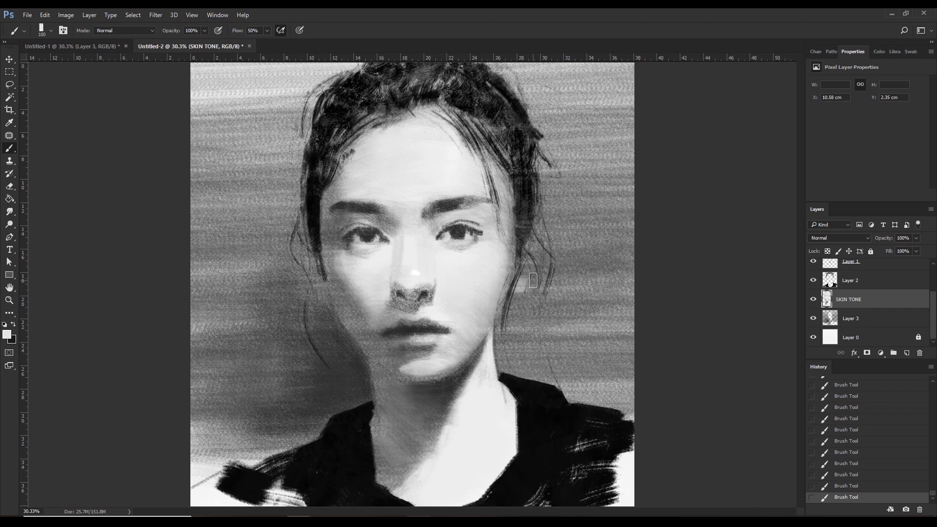
key("bracketright")
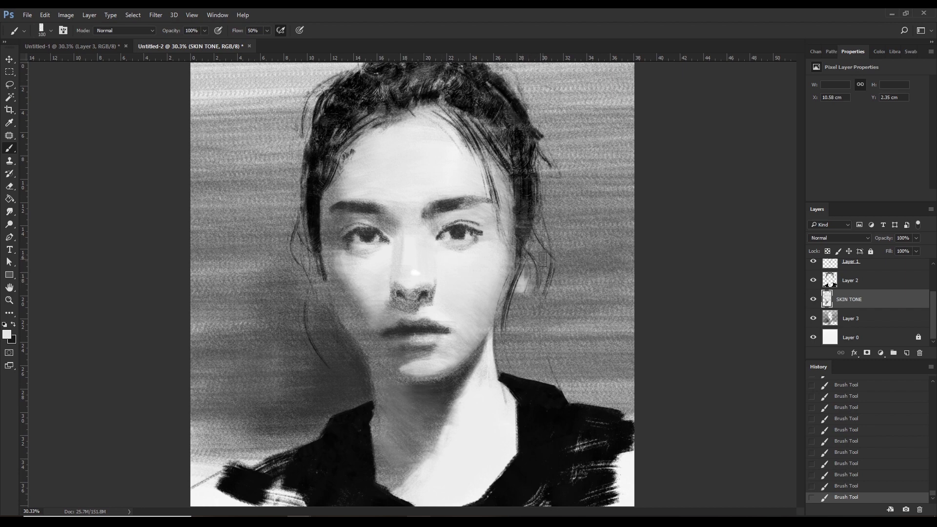
mouse_move(526, 284)
left_mouse_down()
mouse_move(541, 261)
mouse_move(534, 298)
left_mouse_up()
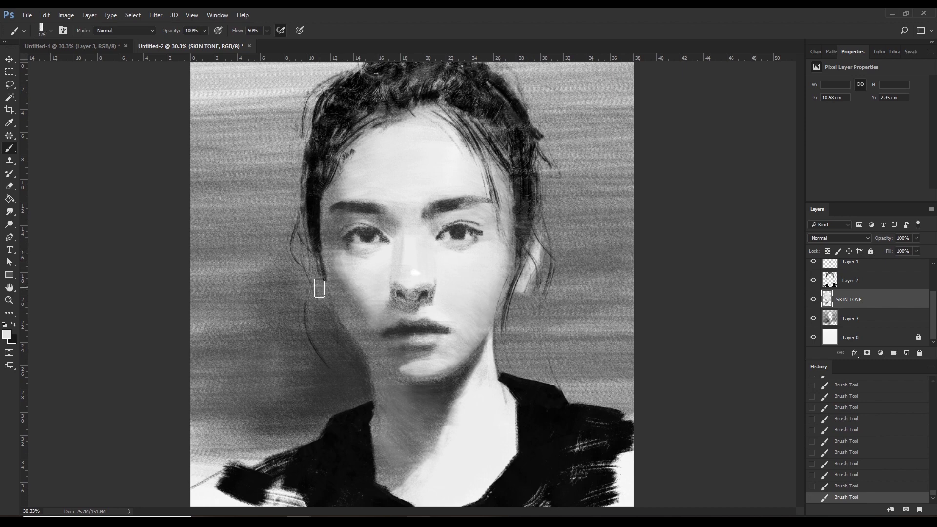
mouse_move(314, 272)
left_mouse_down()
mouse_move(323, 305)
mouse_move(337, 307)
left_mouse_up()
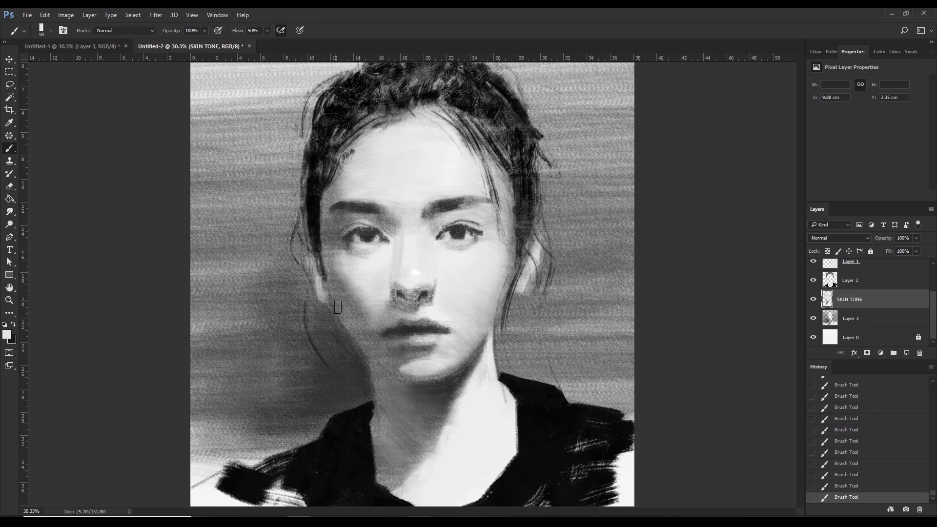
left_click_drag(303, 252, 332, 305)
- Repaint the neck in a lighter grey with a 250 brush, undoing one stroke
left_click(408, 388, "alt")
key("bracketright")
key("bracketright")
key("bracketright")
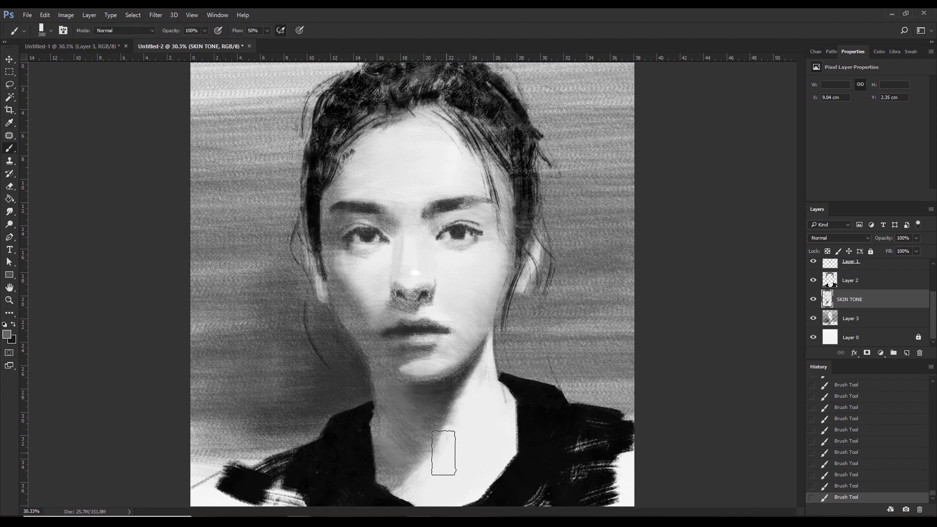
key("bracketright")
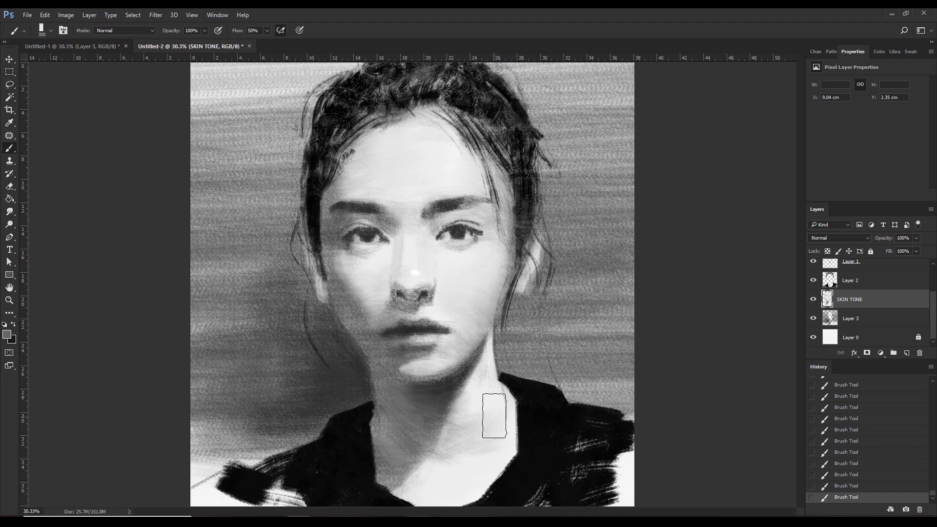
key("bracketleft")
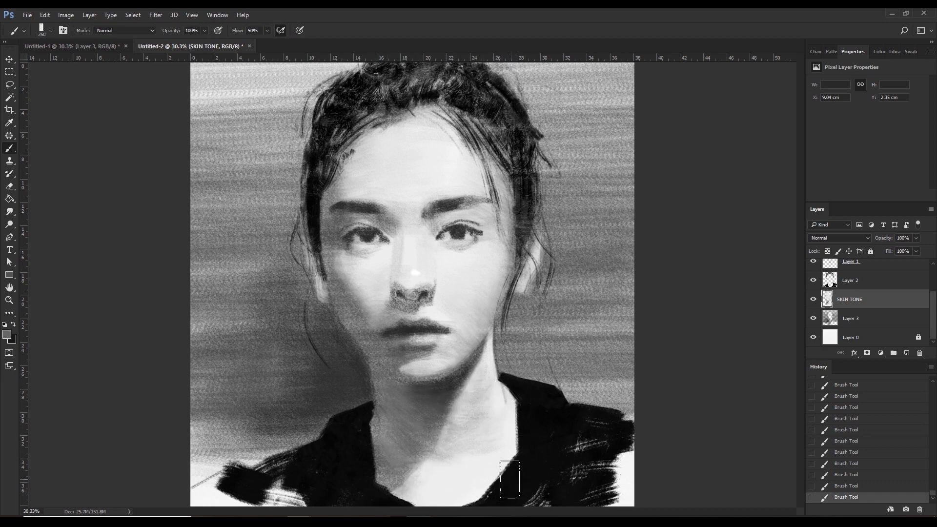
key("ctrl+z")
left_click(482, 446, "alt")
left_click_drag(482, 446, 444, 498)
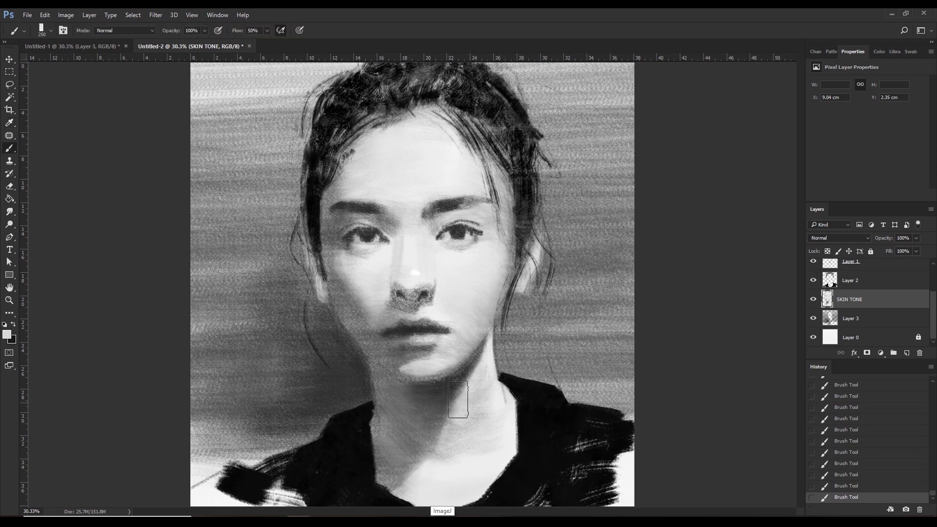
- Sample a darker grey near the hair and choose a soft round brush preset
left_click(464, 391, "alt")
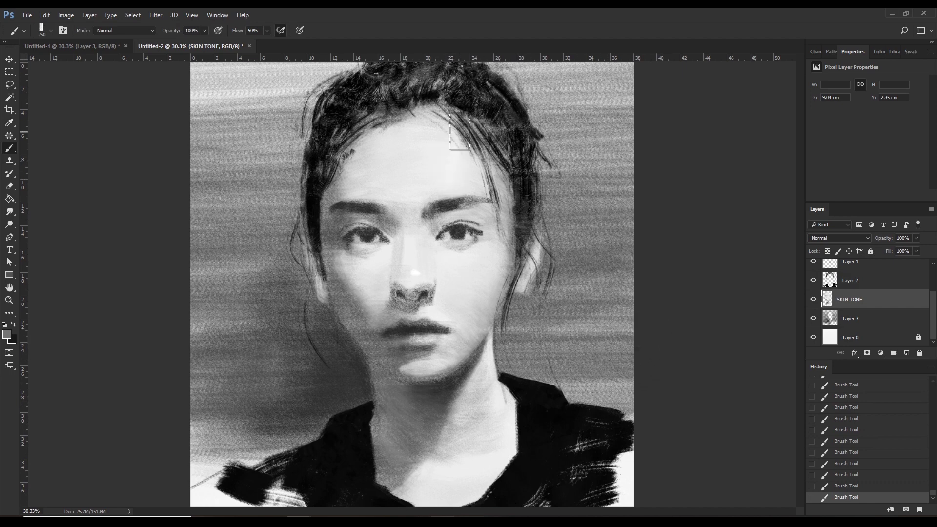
key("alt")
left_click(302, 185, "alt")
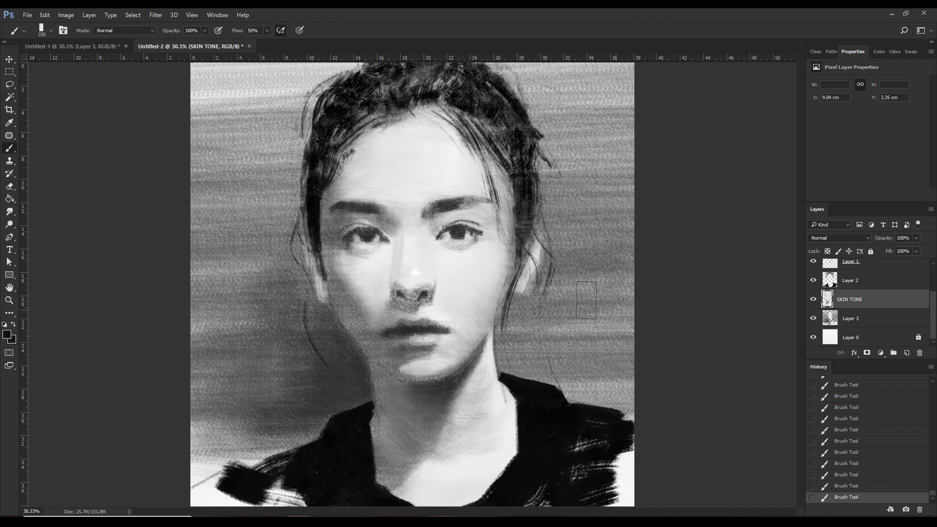
left_click(50, 30)
left_click(21, 125)
- Show the Color panel and repaint the skin around the lower lip and chin at size 175
left_click(523, 15)
left_click(878, 51)
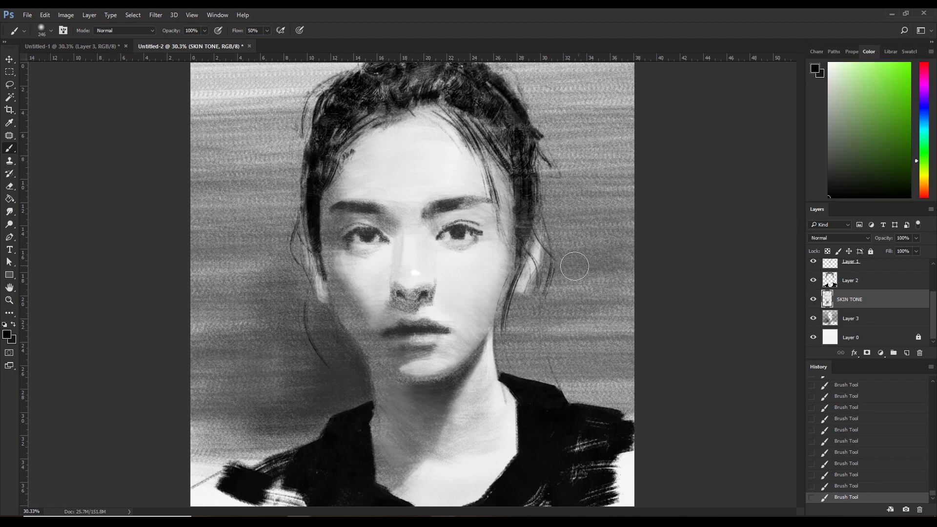
key("bracketright")
key("bracketright")
key("bracketleft")
key("bracketleft")
key("bracketleft")
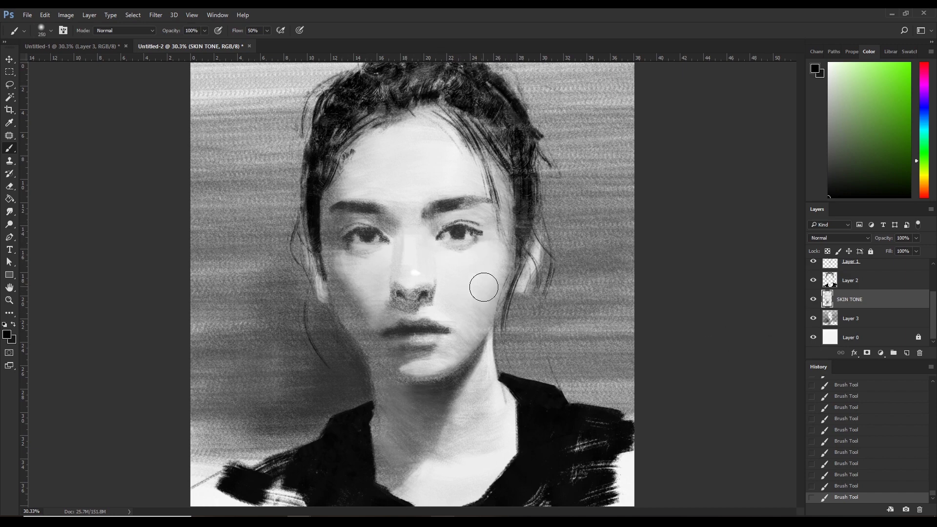
key("bracketright")
key("bracketleft")
key("bracketleft")
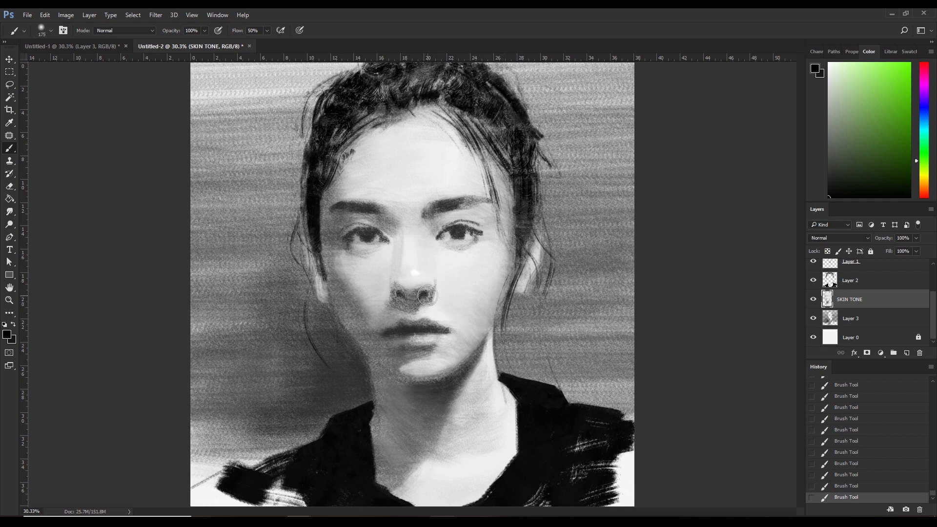
key("bracketright")
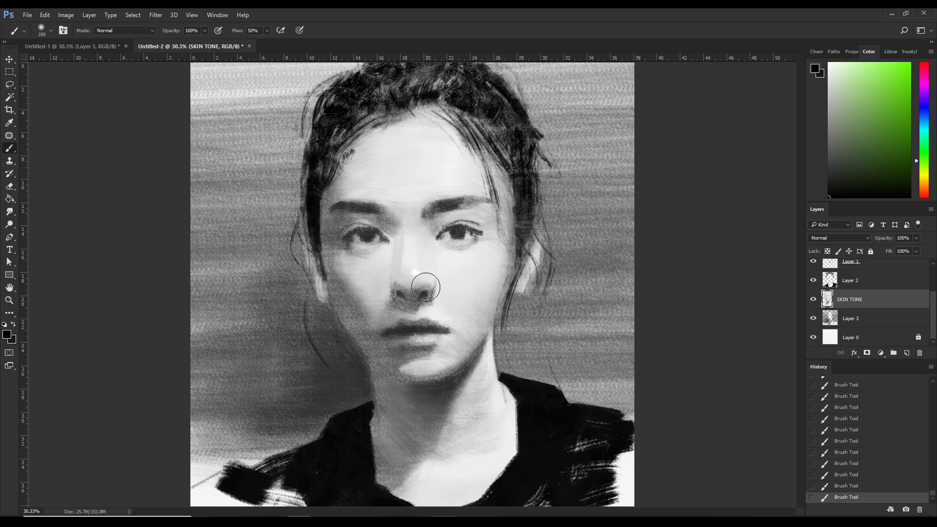
key("bracketleft")
key("bracketleft")
key("bracketleft")
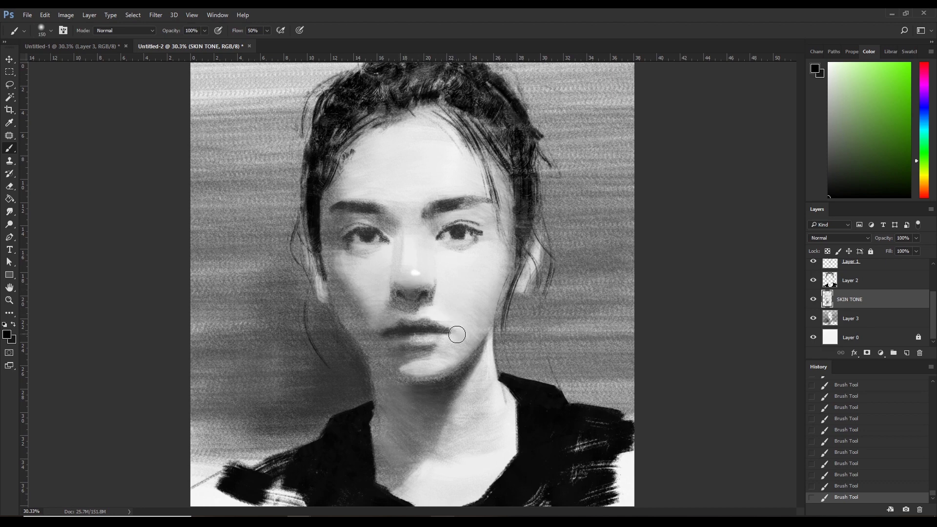
key("bracketright")
left_click_drag(413, 338, 432, 356)
- Repaint the lower neck lighter over the collar with a 400 brush
key("bracketleft")
key("bracketright")
key("bracketright")
key("bracketright")
key("bracketright")
key("bracketright")
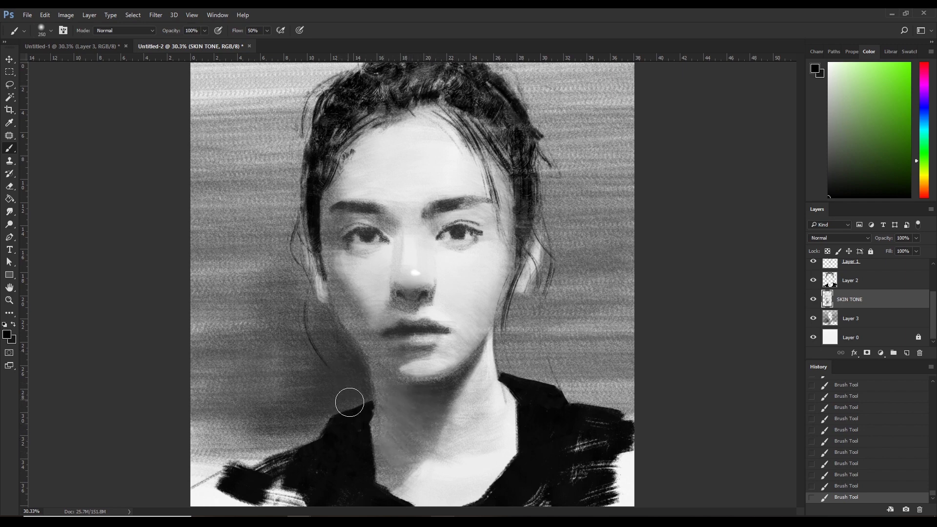
key("bracketright")
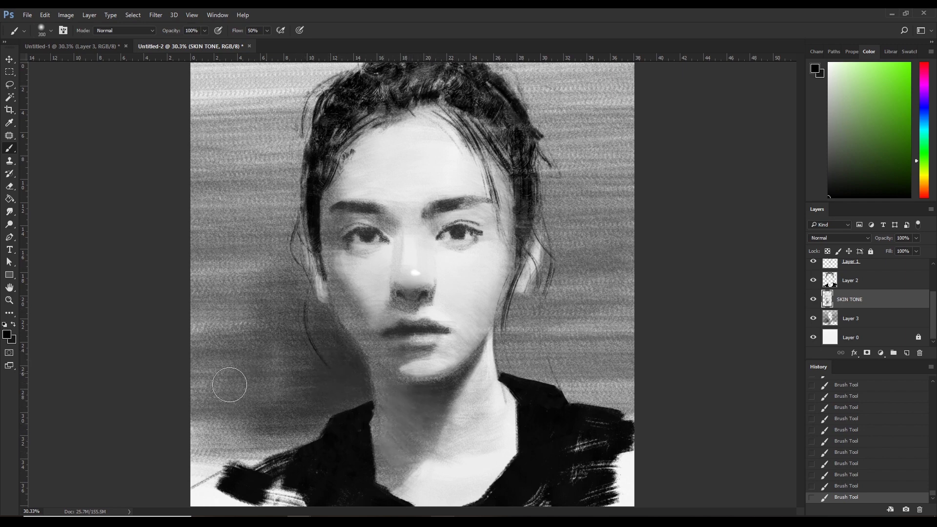
key("bracketright")
key("bracketleft")
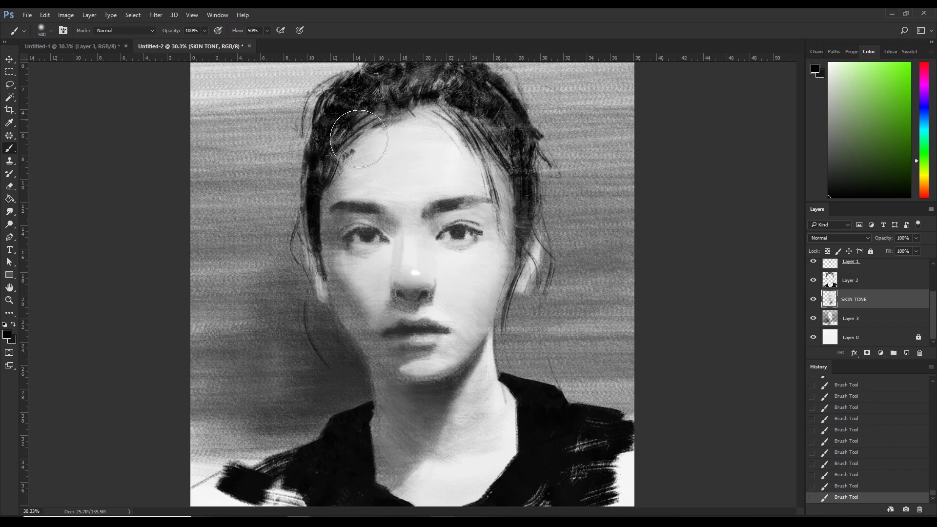
key("bracketright")
key("bracketright")
key("bracketleft")
key("bracketleft")
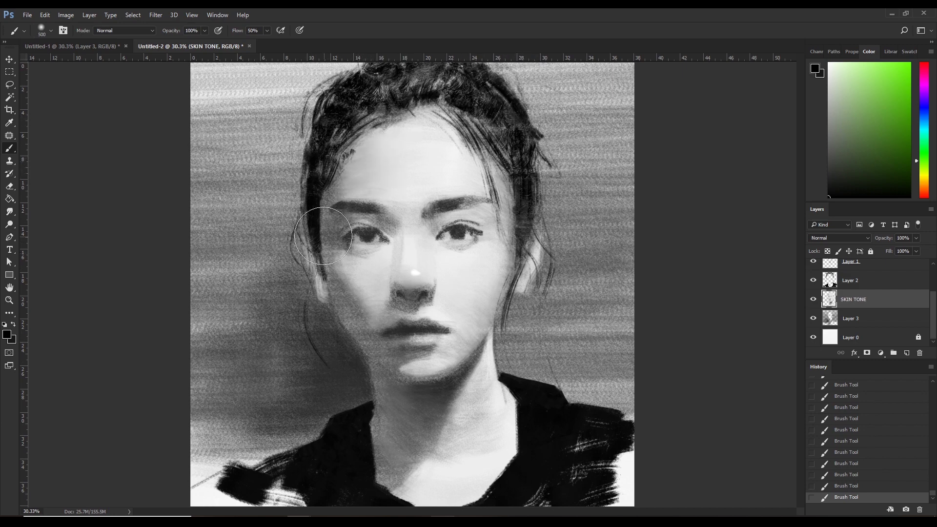
key("bracketright")
key("bracketright")
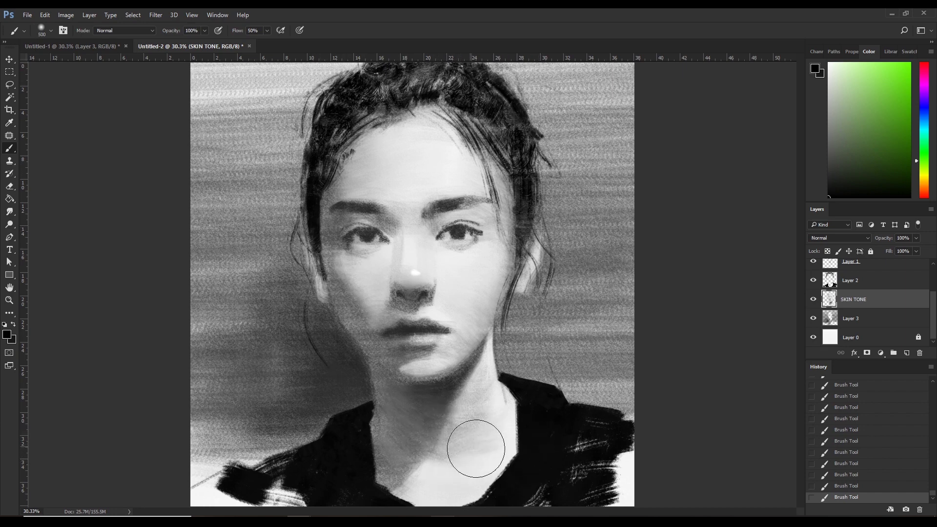
left_click_drag(410, 478, 521, 421)
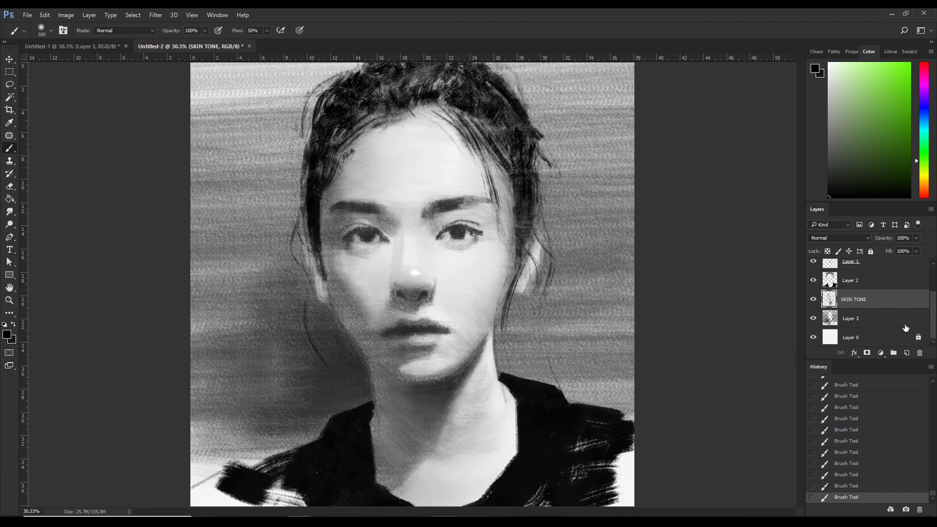
scroll(908, 269, "up", 2)
- Set Hue/Saturation 1 lightness to -84 and erase part of the nose highlight on HIGHLIGHT
double_click(838, 288)
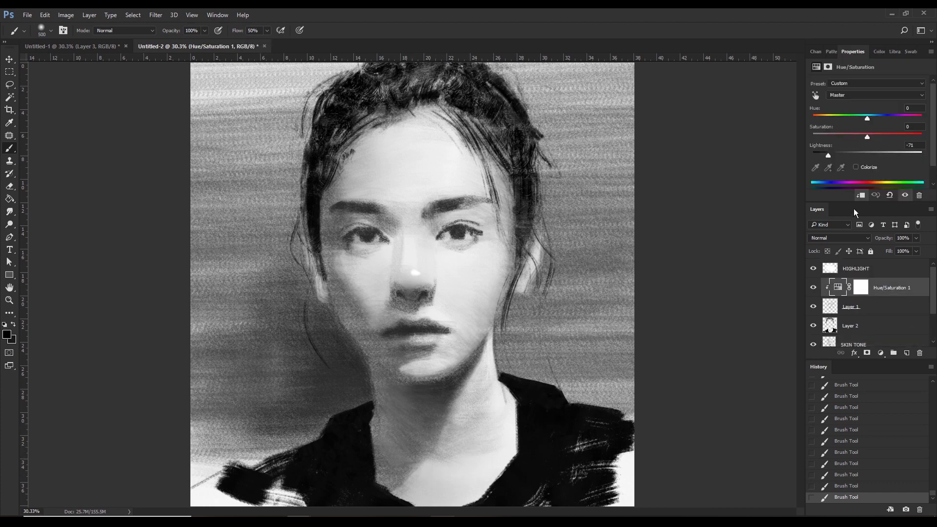
left_click_drag(825, 155, 819, 157)
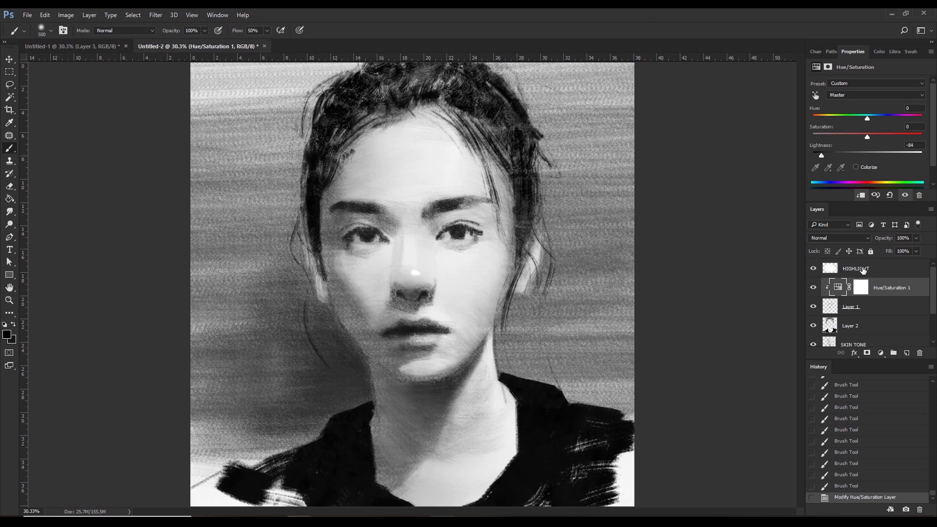
left_click(831, 271)
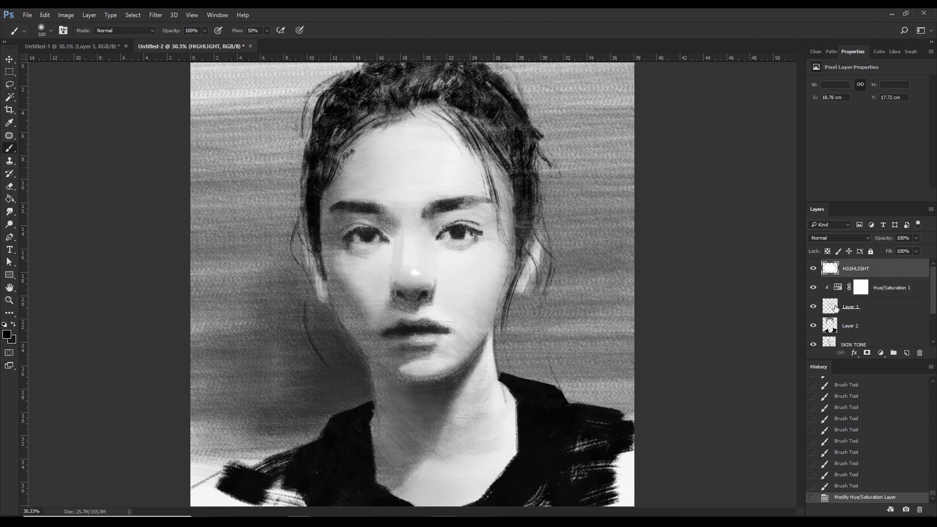
key("e")
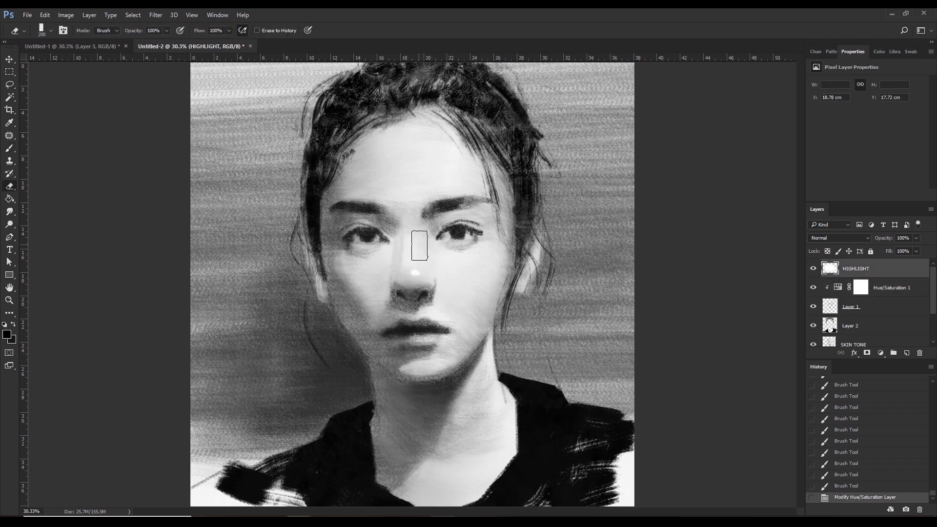
mouse_move(419, 278)
left_mouse_down()
mouse_move(409, 270)
mouse_move(425, 274)
mouse_move(416, 274)
left_mouse_up()
key("ctrl+z")
- Nudge the HIGHLIGHT nose dab slightly down and right with two transforms
key("ctrl+t")
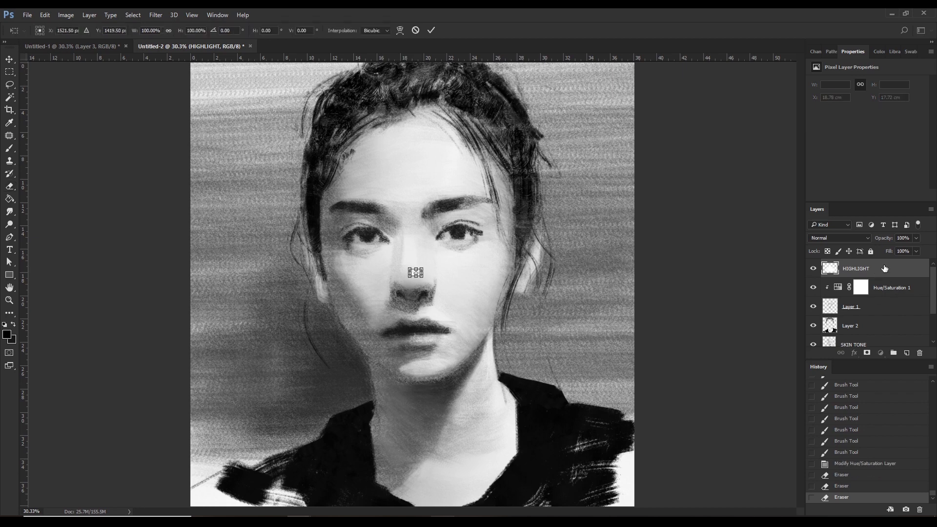
key("Down")
key("Return")
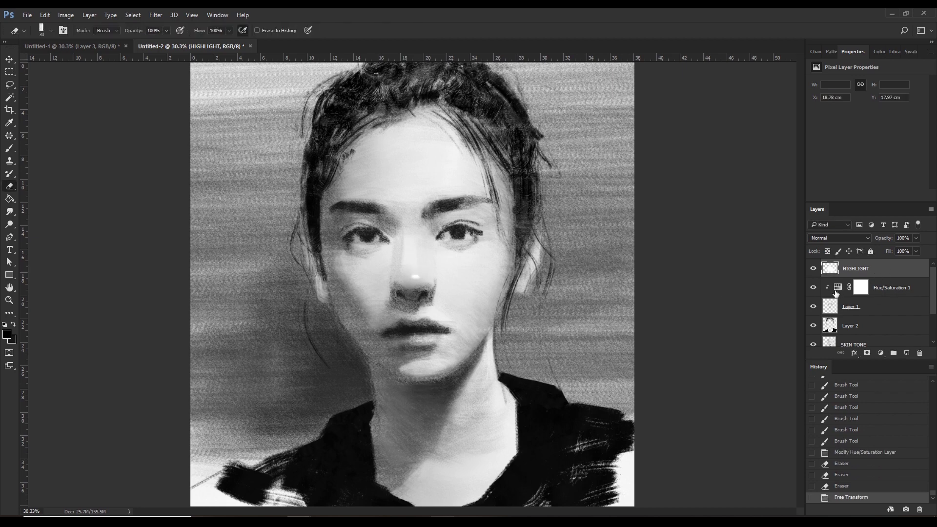
key("ctrl+t")
key("Right")
key("Return")
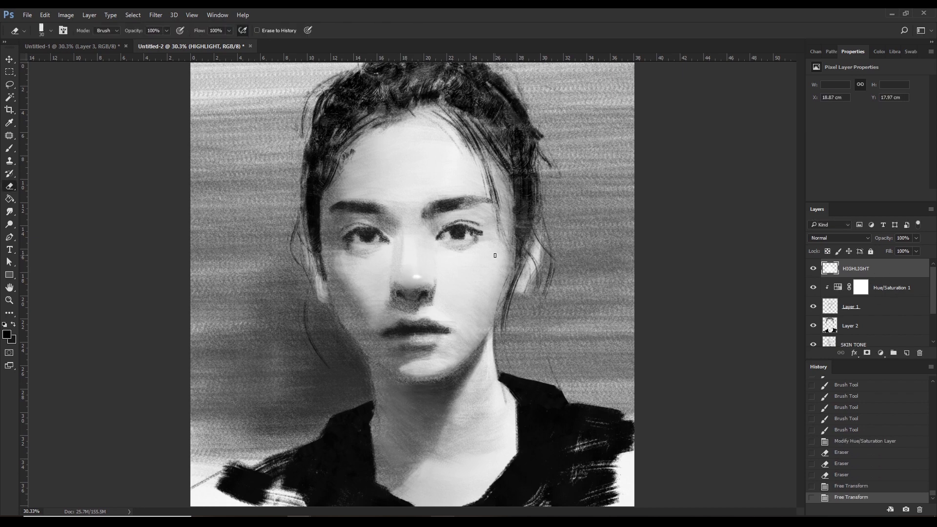
key("b")
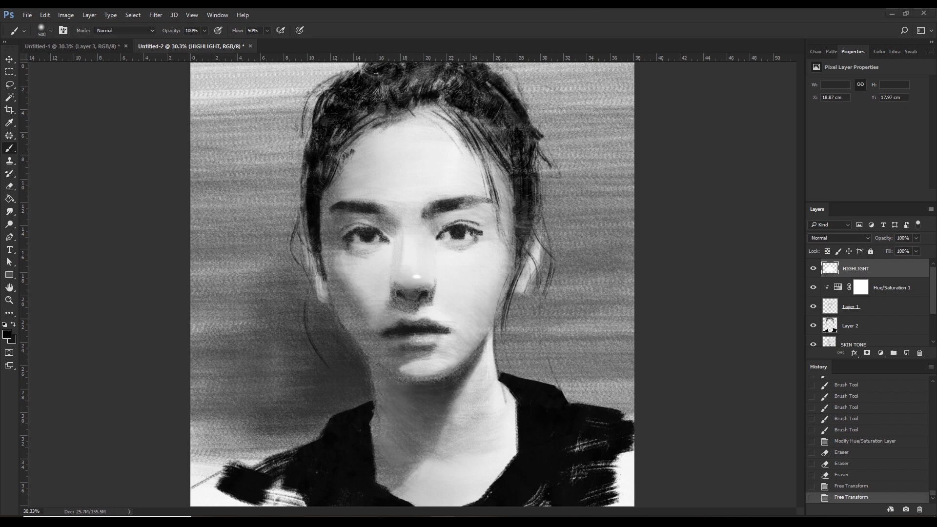
- Switch to the Mixer Brush with the soft round 246 px preset
right_click(10, 148)
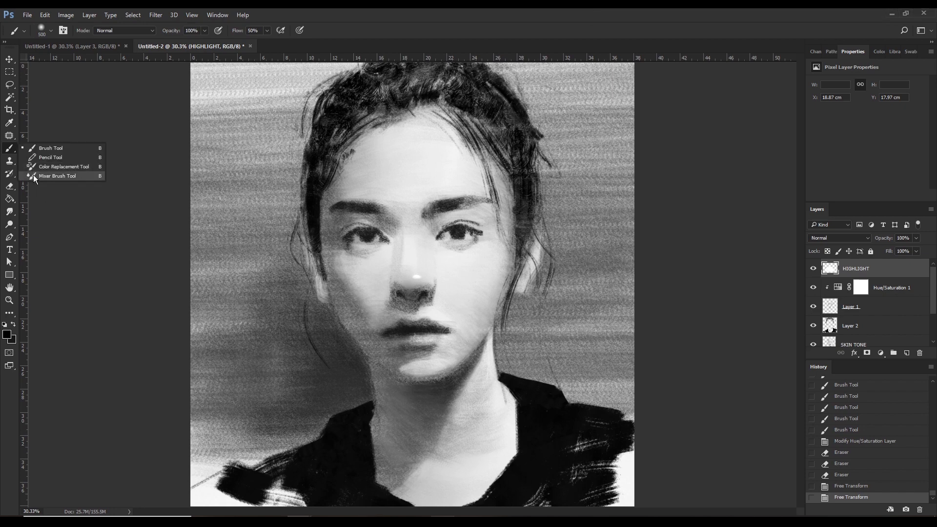
left_click(33, 174)
left_click(51, 31)
left_click(23, 130)
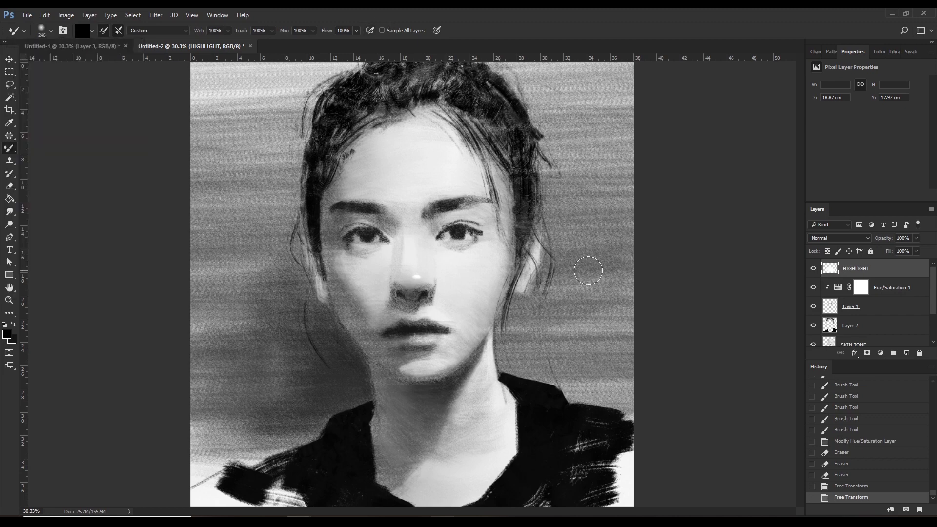
- Merge Hue/Saturation 1 and the painting layers into one Layer 1 below HIGHLIGHT
left_click(861, 287)
right_click(881, 288)
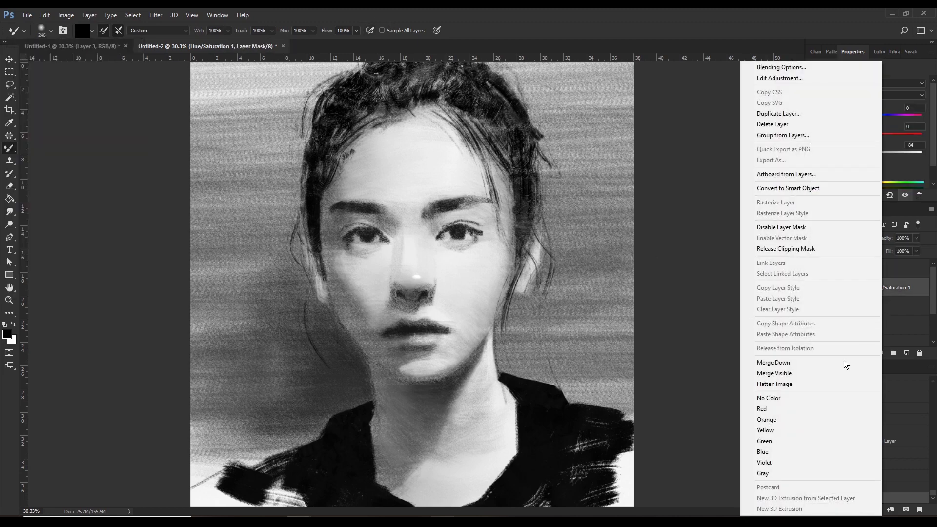
left_click(837, 371)
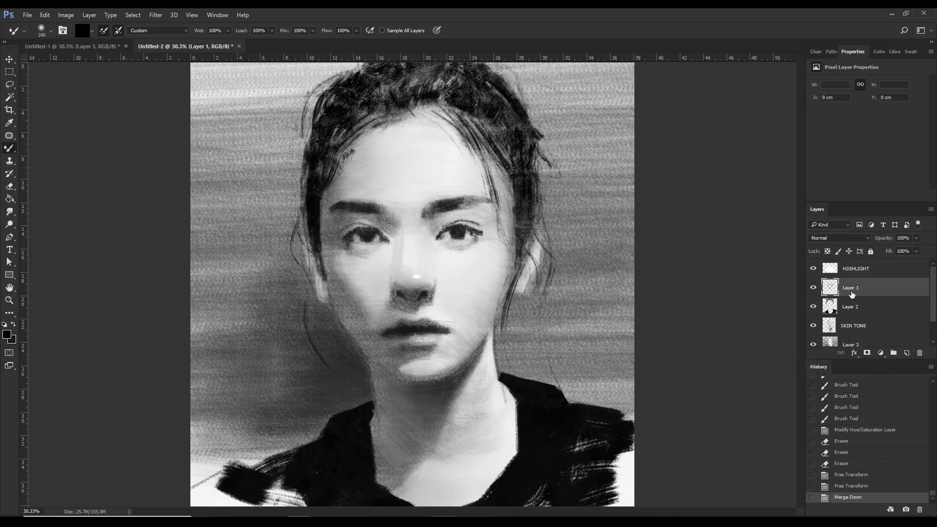
scroll(854, 294, "down", 2)
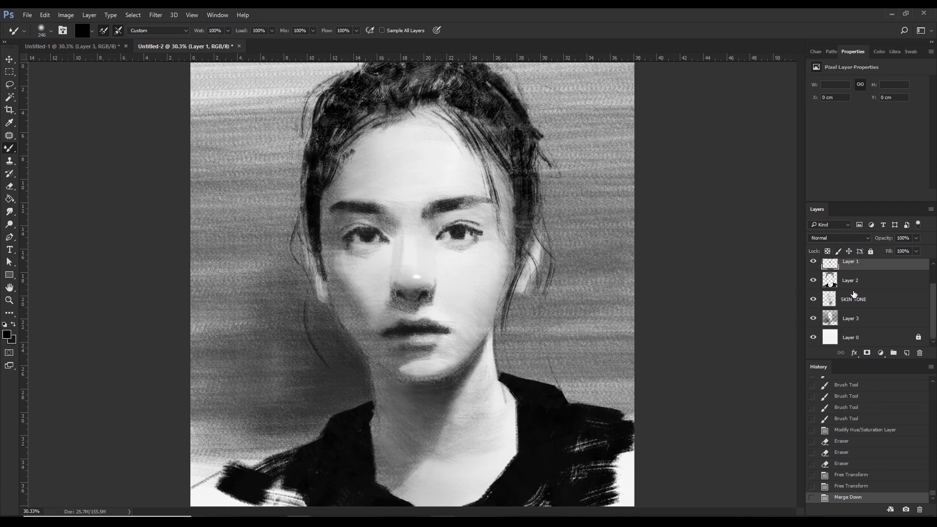
scroll(889, 303, "up", 2)
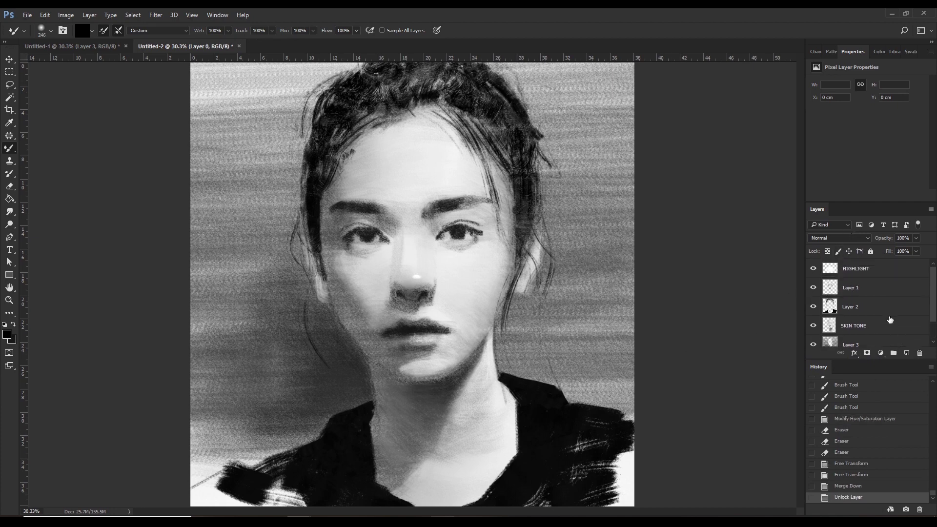
left_click(888, 293, "shift")
right_click(886, 292)
left_click(802, 362)
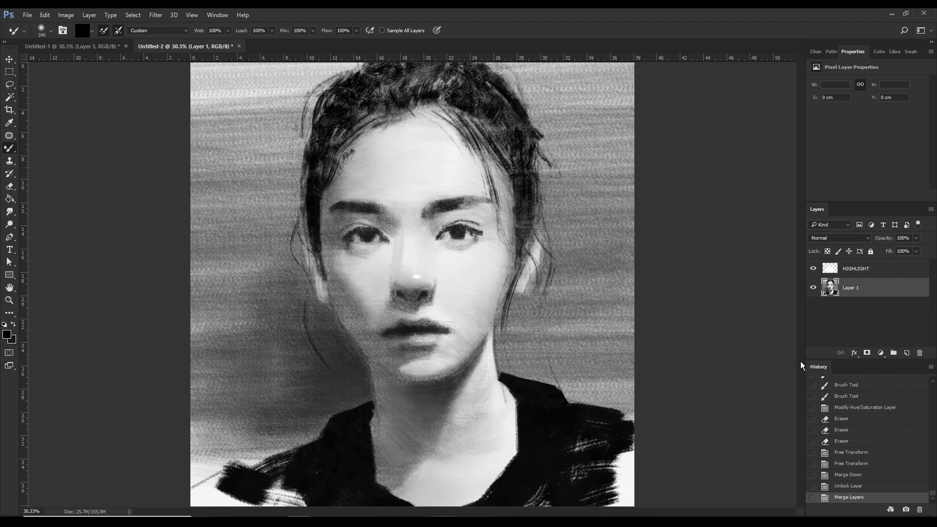
- Blend and soften the paint around the chin with the Mixer Brush
key("bracketleft")
key("bracketleft")
mouse_move(417, 376)
left_mouse_down()
mouse_move(408, 398)
mouse_move(435, 374)
mouse_move(476, 386)
left_mouse_up()
key("bracketright")
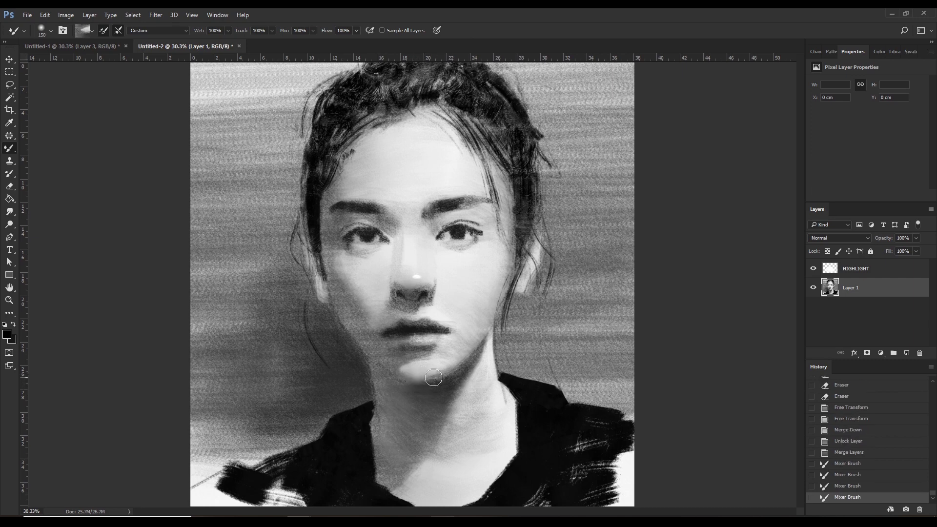
mouse_move(419, 378)
left_mouse_down()
mouse_move(474, 350)
mouse_move(483, 324)
left_mouse_up()
key("bracketright")
key("bracketright")
key("bracketright")
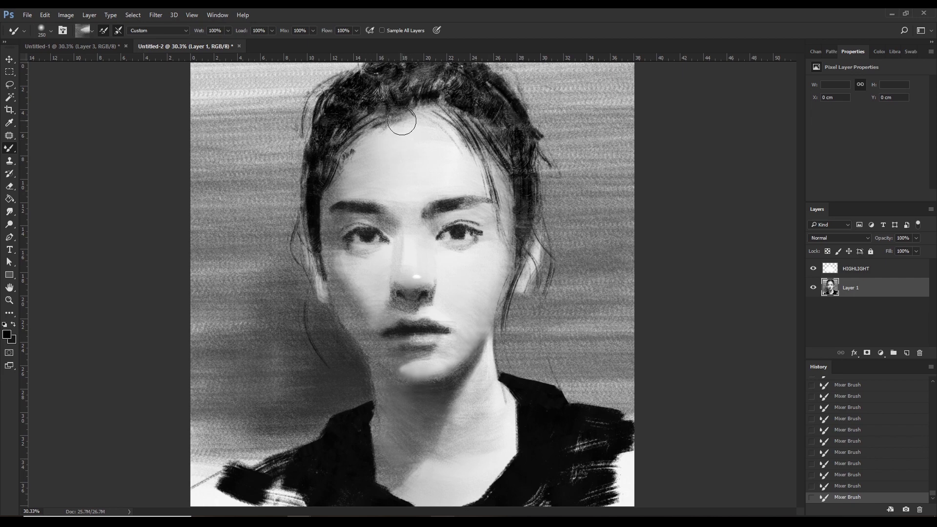
- Smooth the forehead hairline and the hair wisps at the left hairline
mouse_move(402, 121)
left_mouse_down()
mouse_move(414, 128)
mouse_move(373, 137)
left_mouse_up()
mouse_move(425, 110)
left_mouse_down()
mouse_move(442, 126)
mouse_move(500, 138)
left_mouse_up()
key("bracketleft")
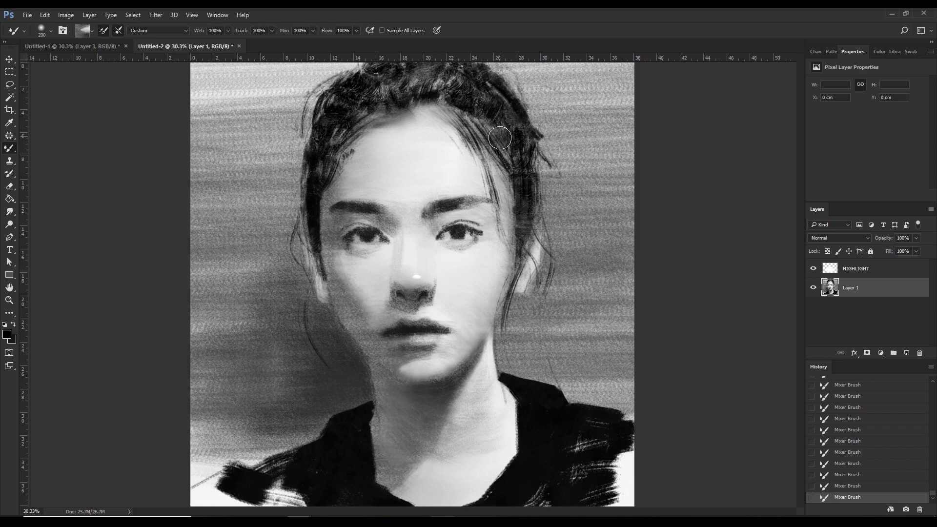
key("bracketright")
mouse_move(342, 153)
left_mouse_down()
mouse_move(366, 172)
mouse_move(337, 157)
mouse_move(337, 197)
left_mouse_up()
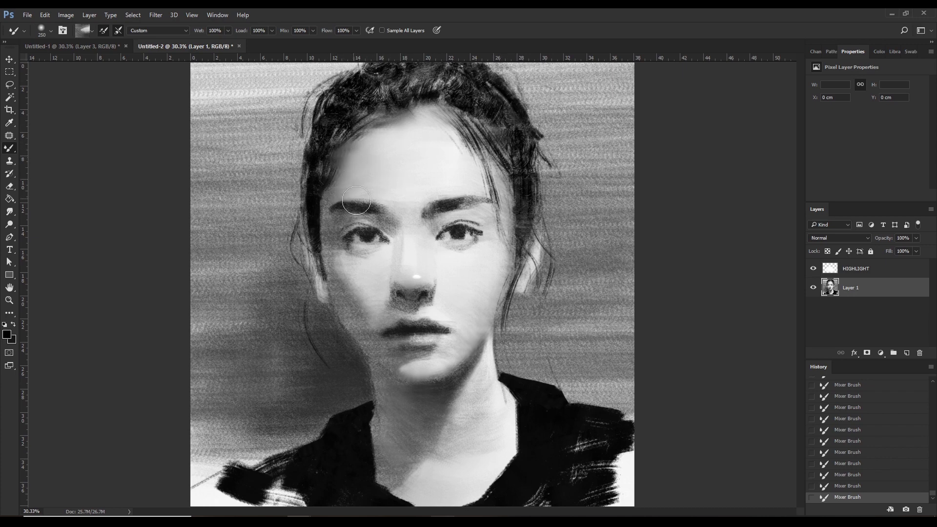
- Soften the inner ends of both eyebrows and the strand at the left brow
mouse_move(390, 219)
left_mouse_down()
mouse_move(366, 184)
mouse_move(365, 203)
left_mouse_up()
key("bracketleft")
key("bracketright")
mouse_move(449, 205)
left_mouse_down()
mouse_move(425, 210)
mouse_move(458, 196)
left_mouse_up()
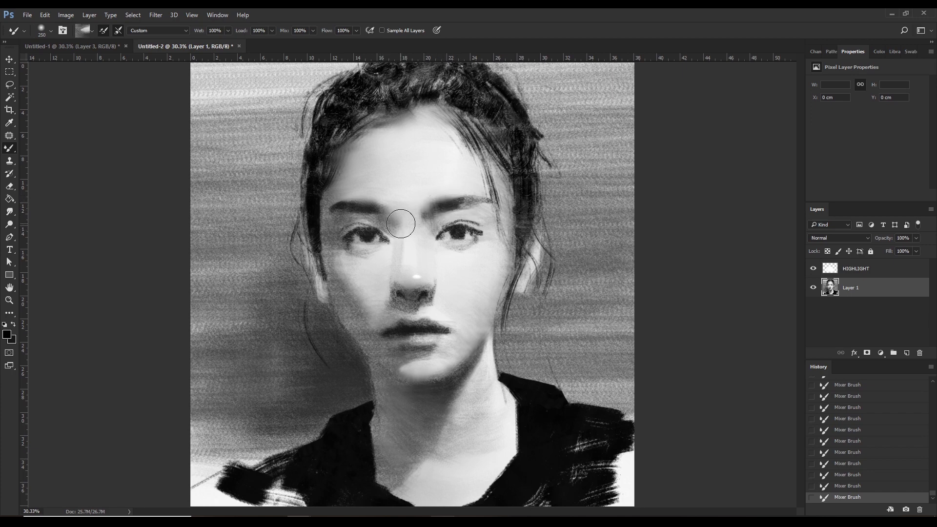
key("bracketleft")
left_click_drag(331, 201, 342, 197)
key("bracketright")
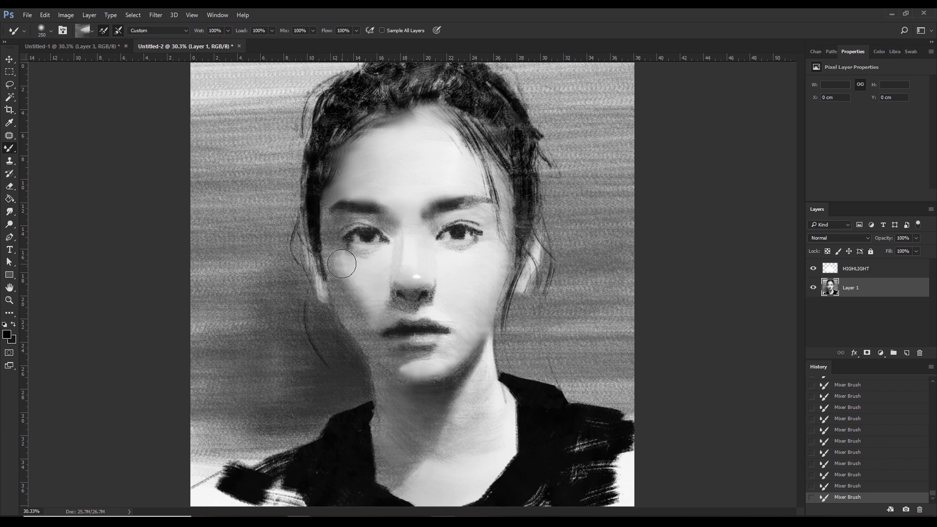
- Smooth the skin under the left eye and the shadow under the right eye
mouse_move(339, 262)
left_mouse_down()
mouse_move(349, 292)
mouse_move(391, 322)
left_mouse_up()
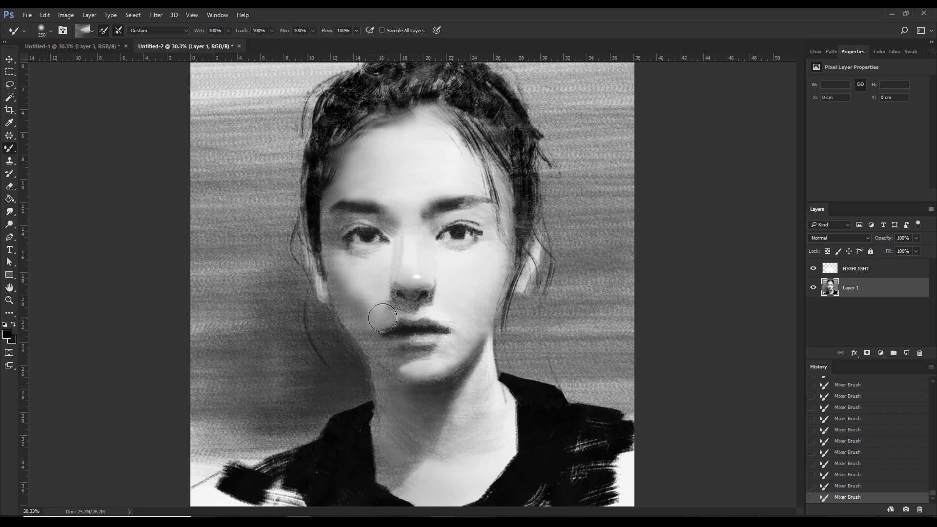
key("bracketleft")
key("bracketleft")
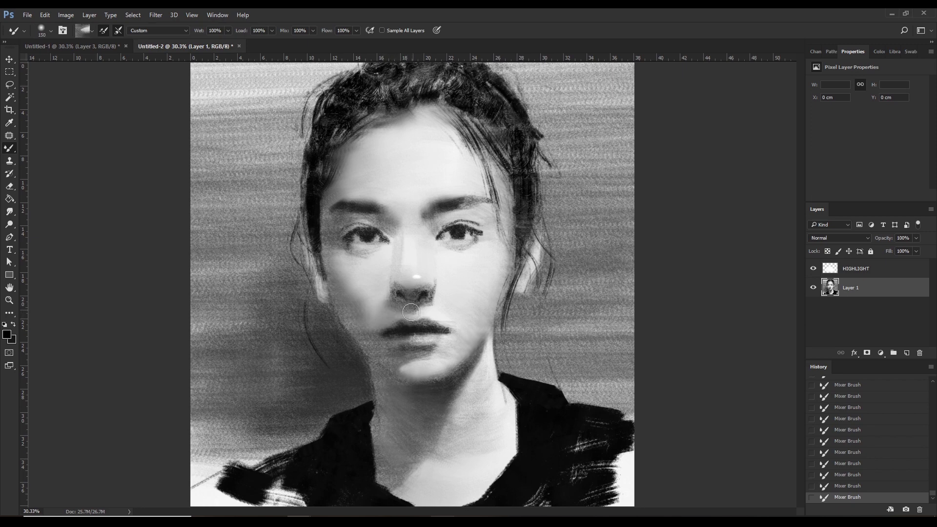
key("bracketleft")
key("bracketright")
key("bracketright")
key("bracketleft")
key("bracketleft")
left_click_drag(465, 249, 477, 251)
- Reshape the mouth and smudge the left and upper-right hair edges
left_click_drag(437, 326, 396, 325)
key("bracketleft")
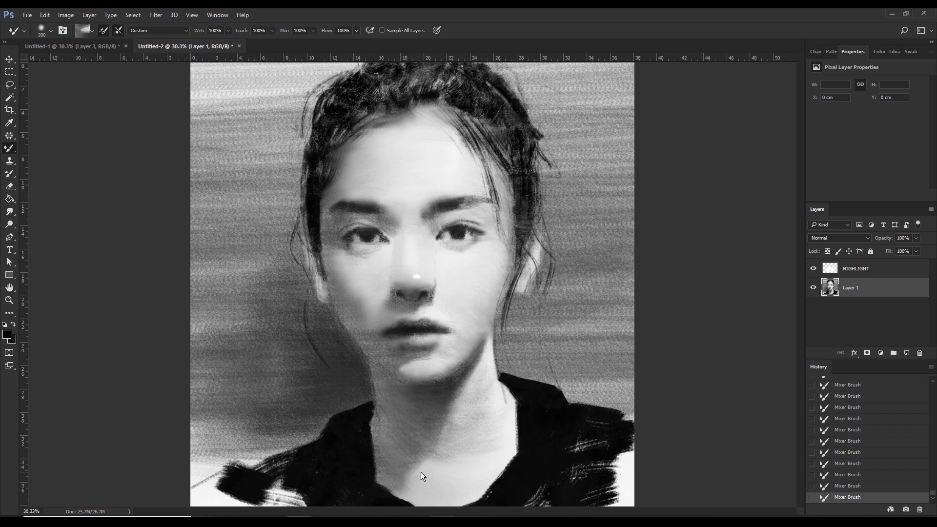
key("bracketright")
key("bracketright")
key("bracketright")
left_click_drag(305, 185, 306, 149)
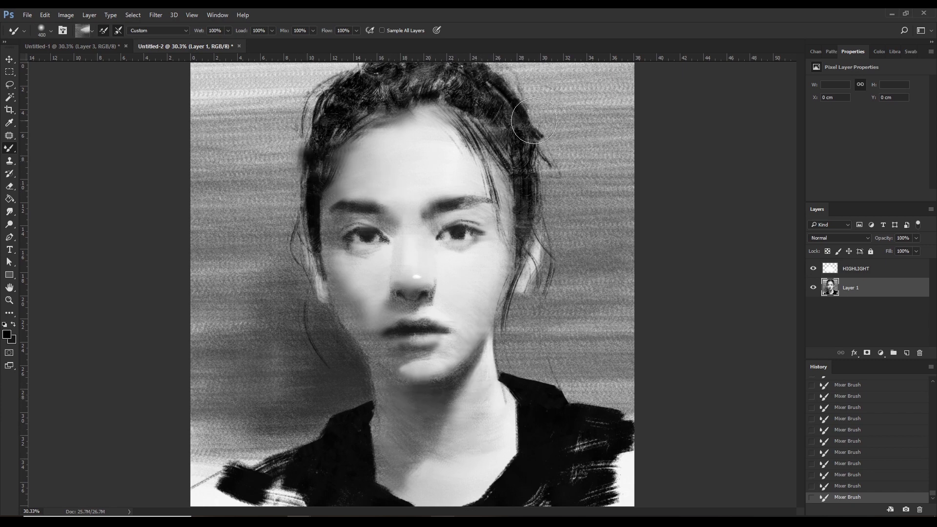
key("bracketright")
left_click_drag(523, 107, 493, 73)
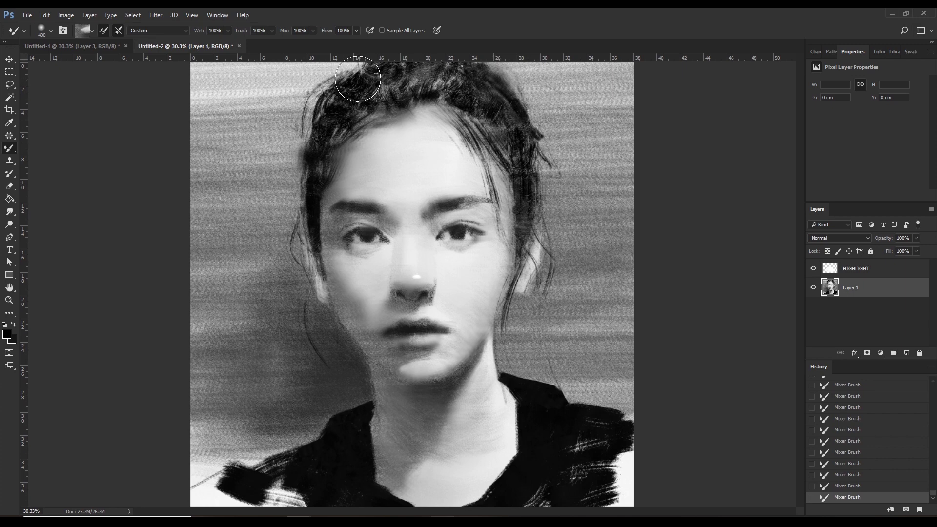
- Blend the shadow beside the jaw and smear the hair beside the right eye
key("bracketleft")
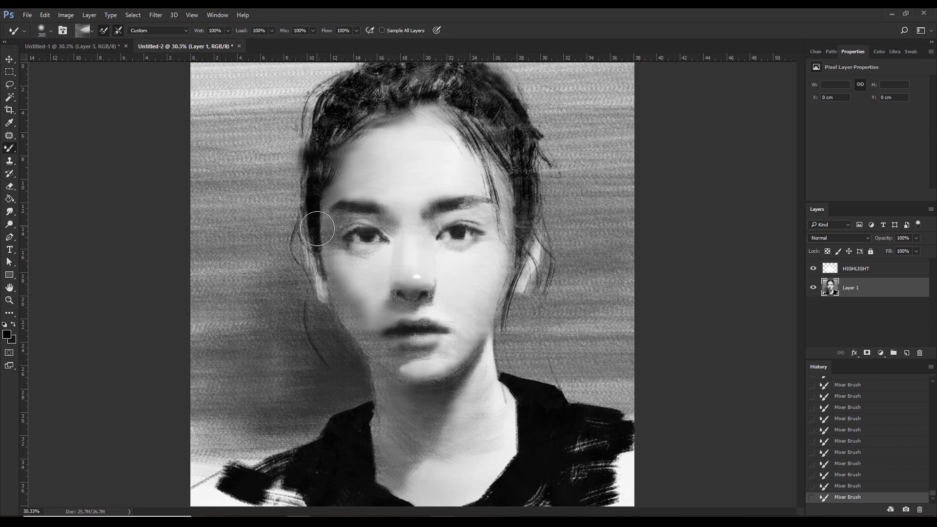
key("bracketleft")
mouse_move(332, 324)
left_mouse_down()
mouse_move(356, 368)
mouse_move(359, 339)
mouse_move(385, 351)
left_mouse_up()
key("bracketleft")
key("bracketleft")
key("bracketleft")
key("bracketleft")
key("bracketleft")
key("bracketright")
key("bracketright")
key("bracketright")
mouse_move(510, 227)
left_mouse_down()
mouse_move(522, 210)
mouse_move(523, 222)
left_mouse_up()
key("bracketright")
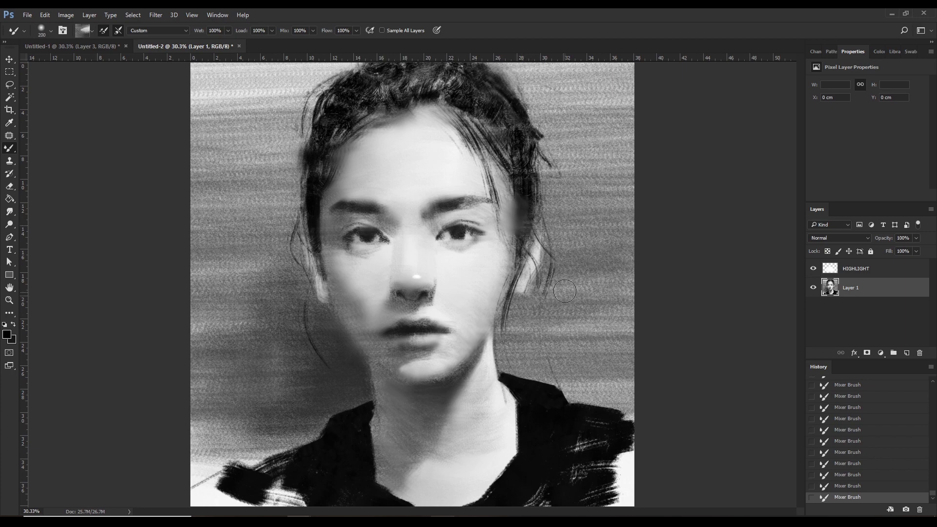
key("bracketright")
key("bracketright")
- Blend the left cheek, then undo and redo recent mixer strokes
left_click(357, 310)
left_click_drag(358, 309, 376, 315)
key("ctrl+alt+z")
key("ctrl+alt+z")
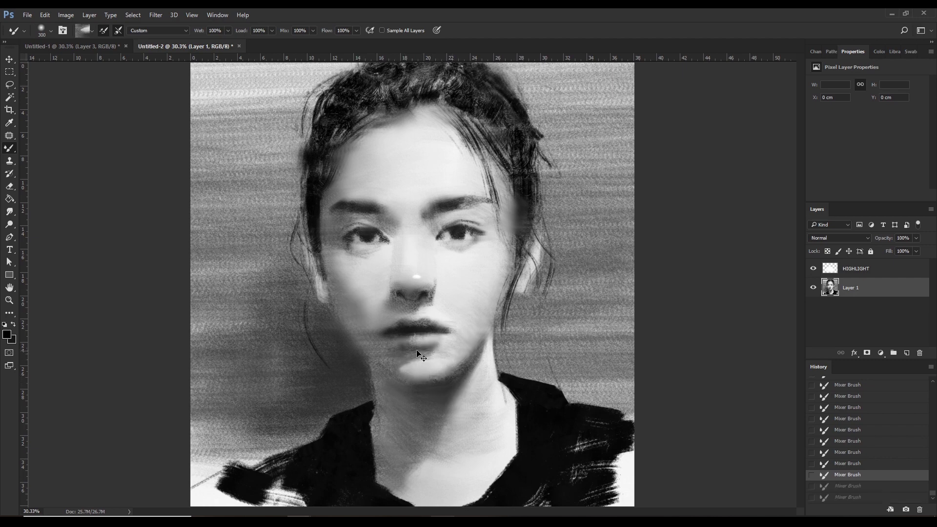
key("ctrl+alt+z")
key("bracketright")
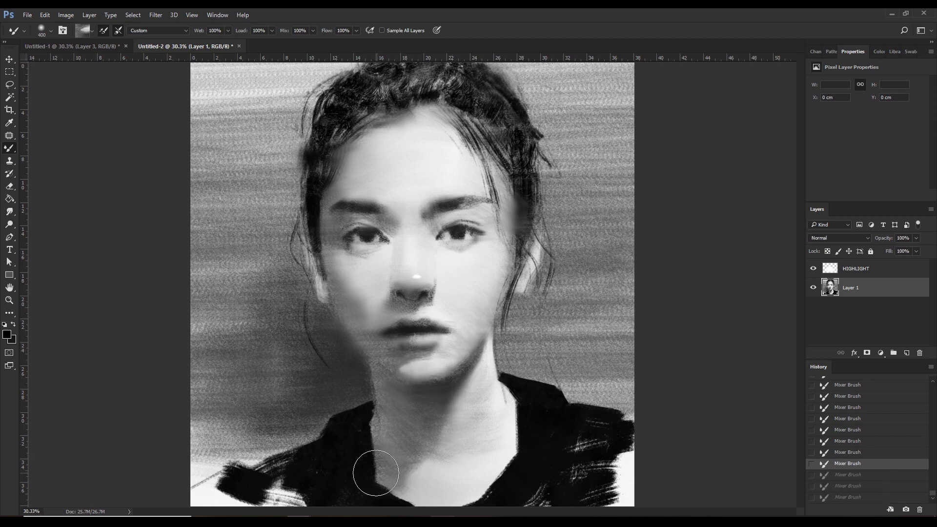
key("ctrl+shift+z")
key("ctrl+shift+z")
key("ctrl+shift+z")
key("bracketleft")
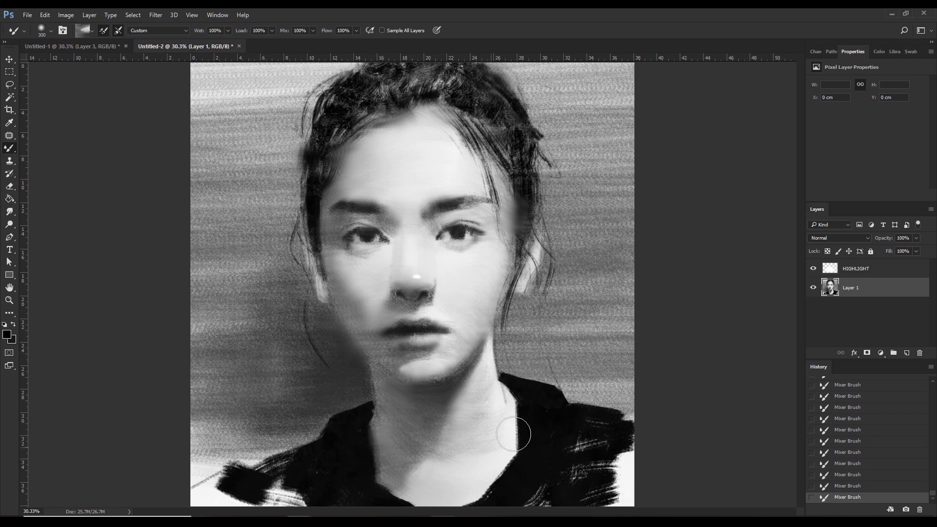
- Blend the light strip along the collar edge and the background beside the neck
left_click_drag(513, 408, 502, 449)
key("bracketleft")
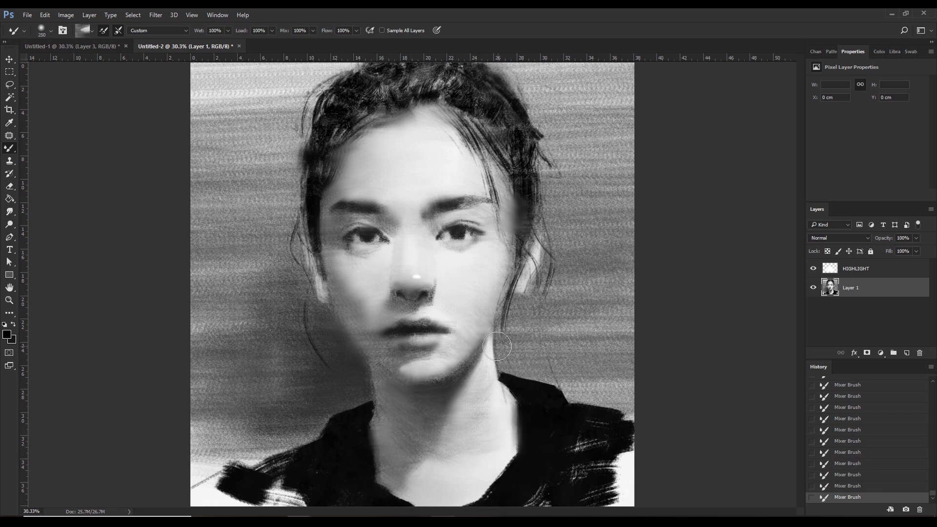
left_click_drag(497, 346, 500, 385)
key("bracketleft")
key("bracketleft")
key("bracketleft")
key("bracketleft")
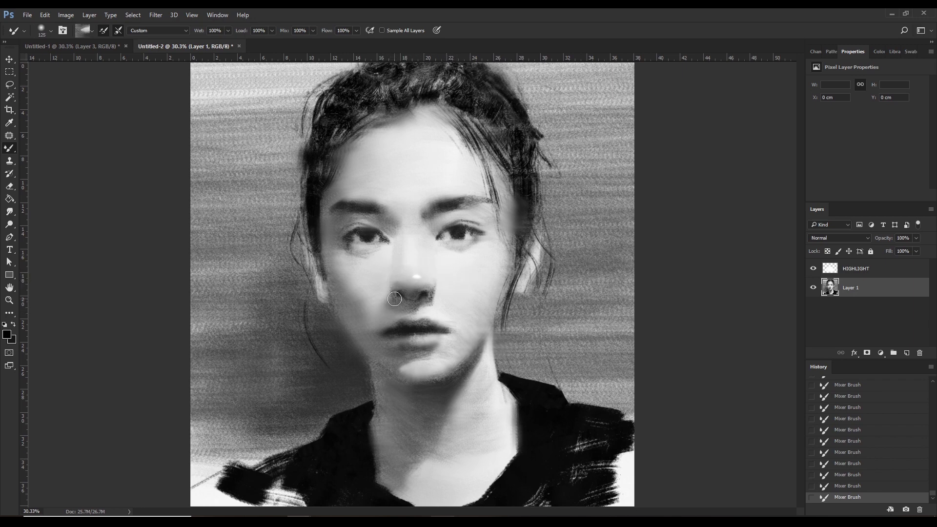
key("bracketleft")
key("bracketright")
key("bracketright")
key("bracketleft")
key("bracketleft")
key("bracketleft")
key("bracketright")
key("bracketright")
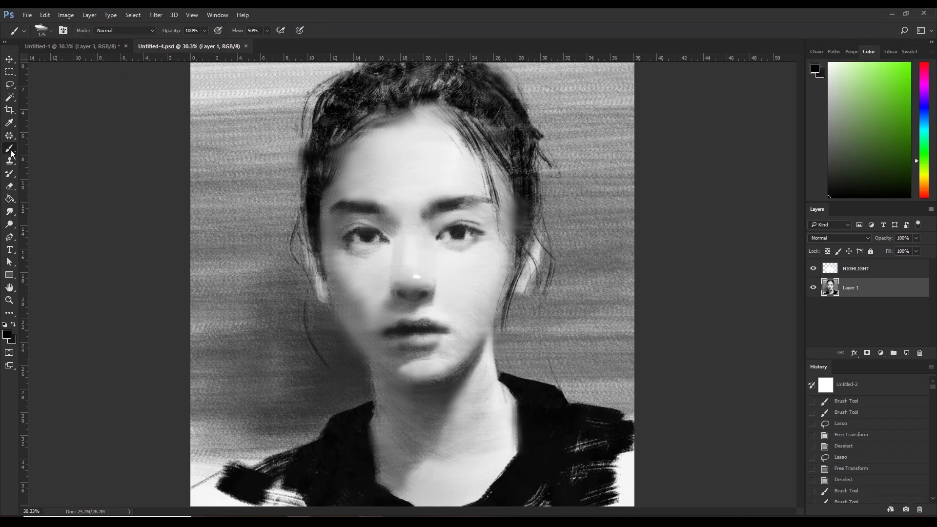
- Switch to the regular Brush Tool with a smaller soft round tip
right_click(12, 152)
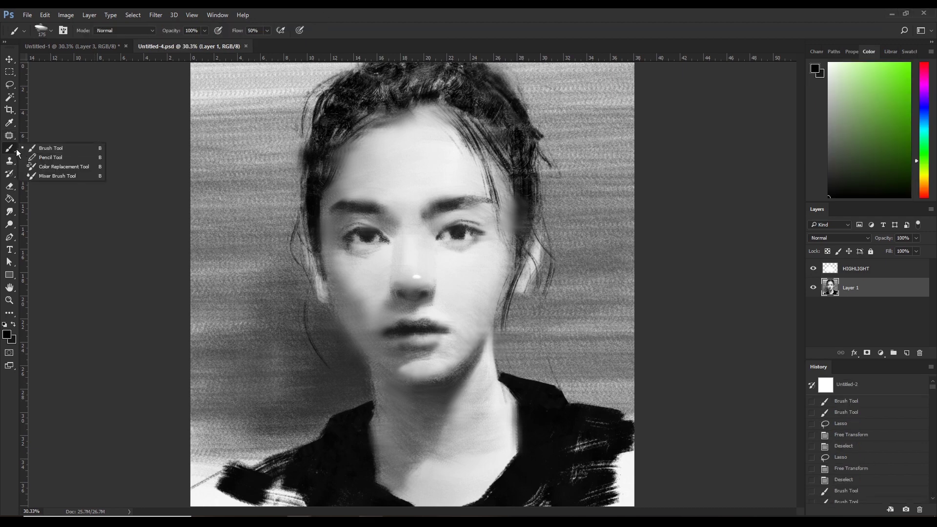
left_click(41, 30)
left_click(21, 126)
left_click(376, 156)
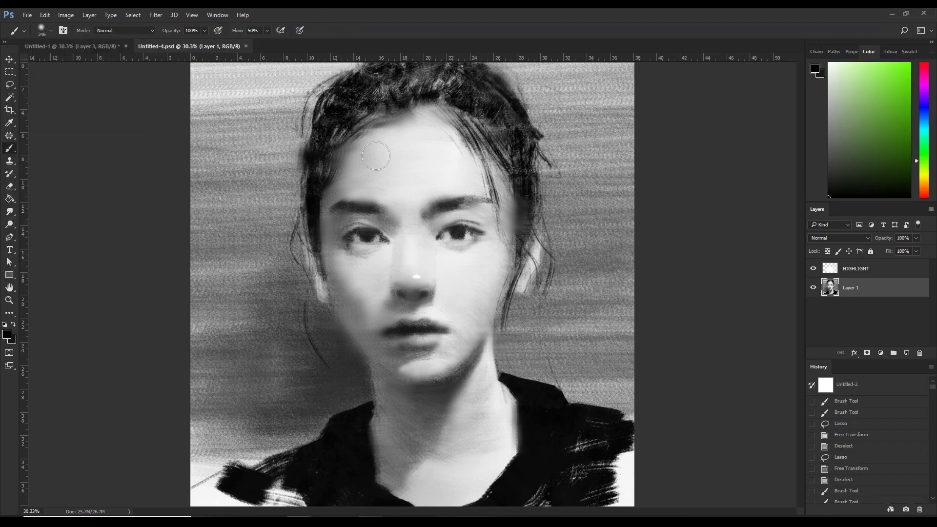
key("bracketleft")
key("bracketleft")
key("bracketleft")
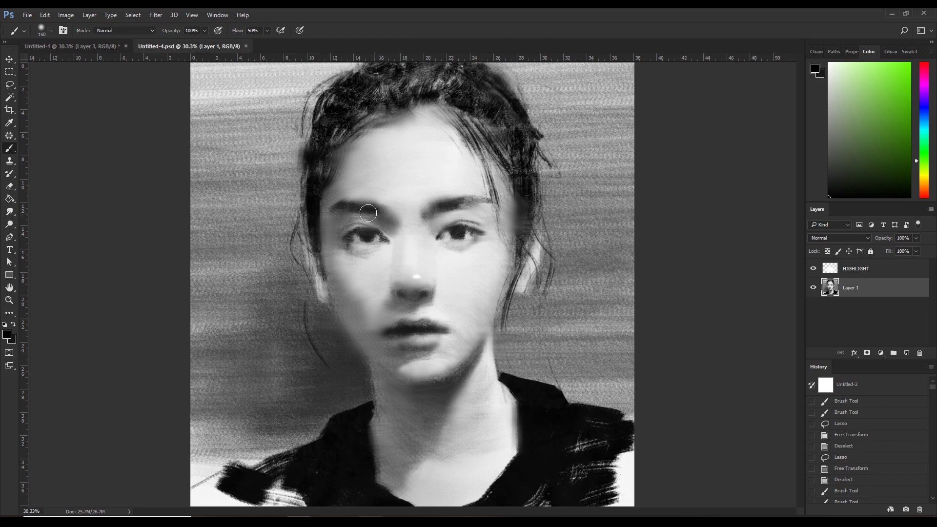
- Dab soft paint near the left brow and below the right eye
left_click(368, 213)
key("bracketleft")
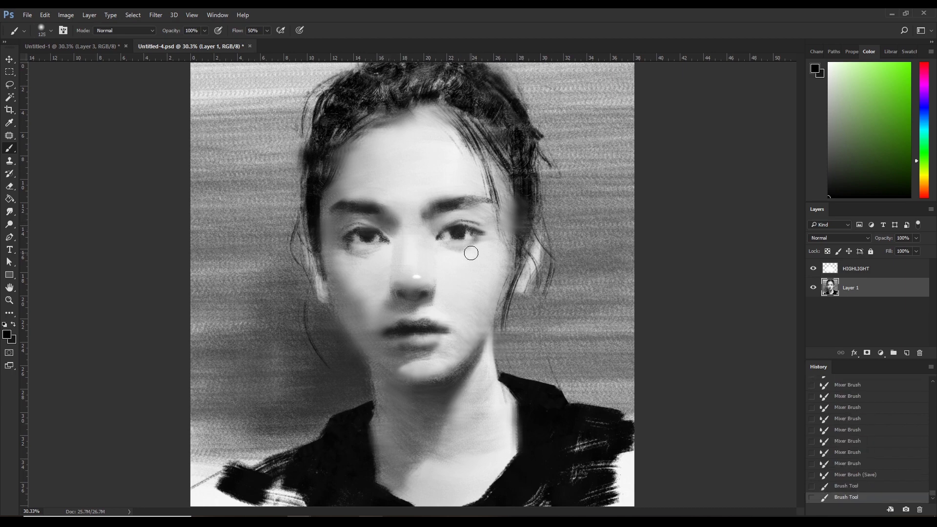
key("bracketleft")
left_click(438, 249)
key("bracketleft")
- Darken the area under the right eye and refine its outer corner
mouse_move(350, 250)
left_mouse_down()
mouse_move(360, 257)
mouse_move(377, 250)
mouse_move(364, 247)
left_mouse_up()
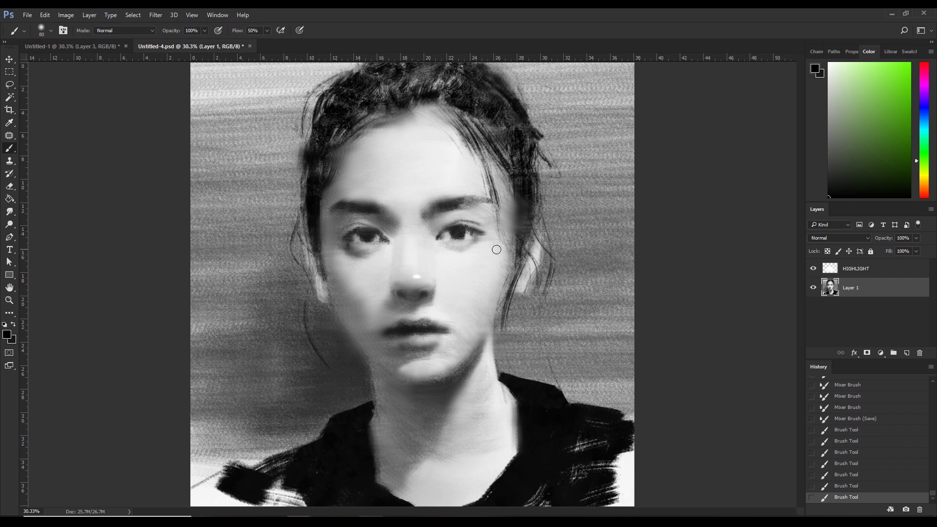
left_click_drag(475, 239, 485, 243)
key("bracketright")
key("bracketright")
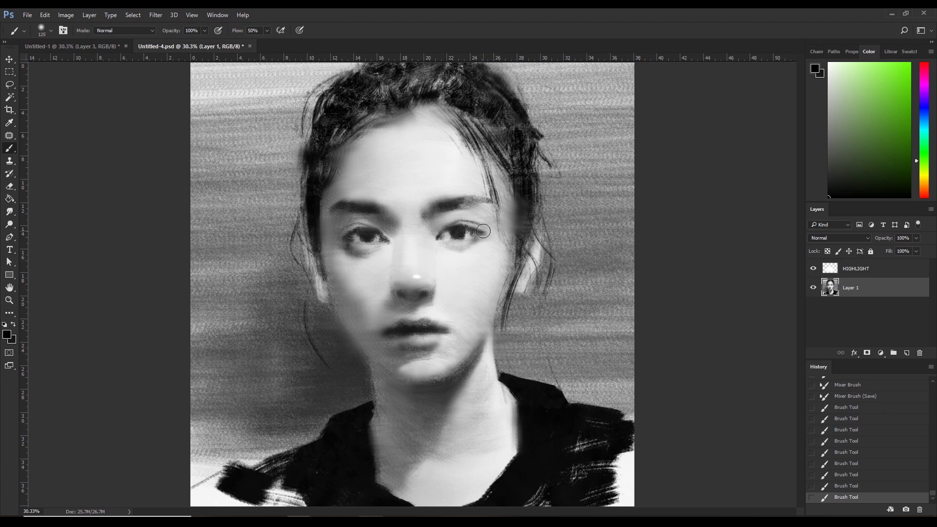
left_click_drag(481, 225, 485, 231)
key("bracketleft")
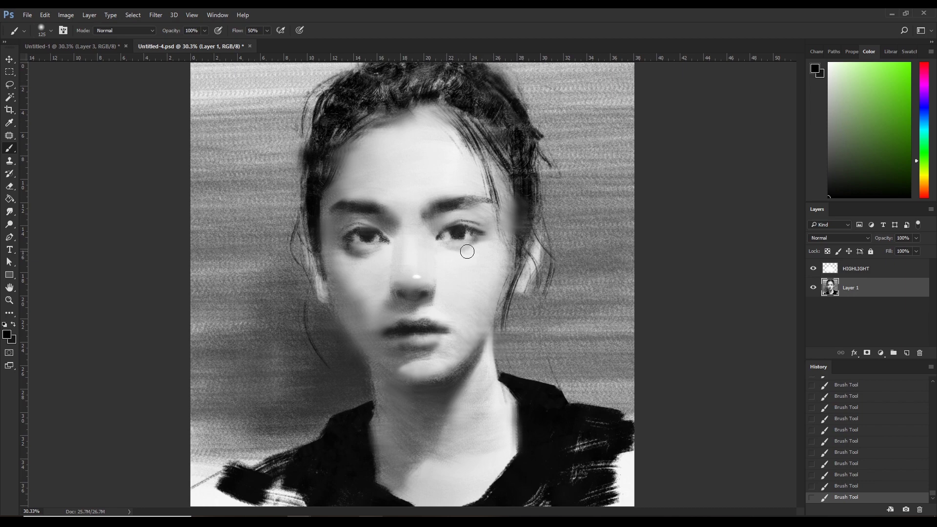
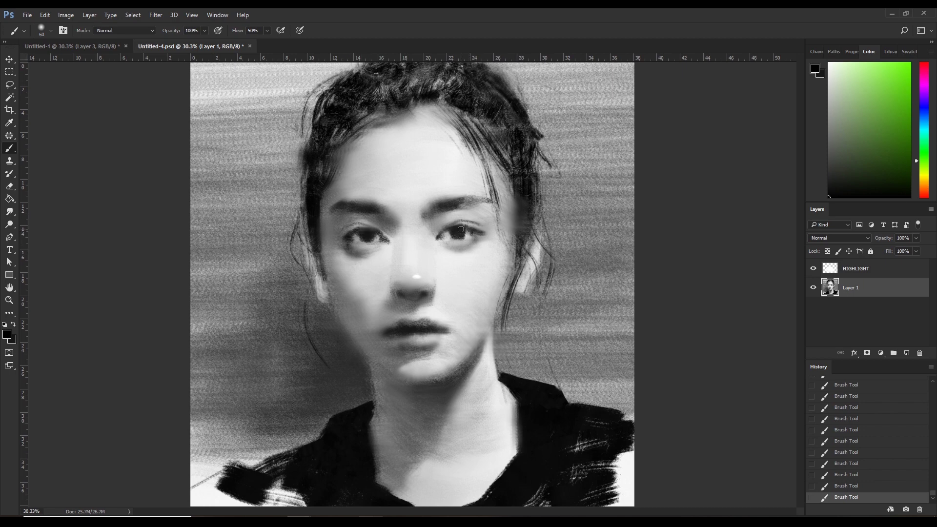
- Undo the last several strokes, restore them, and adjust the brush size
key("ctrl+alt+z")
key("ctrl+alt+z")
key("ctrl+alt+z")
key("ctrl+alt+z")
key("ctrl+alt+z")
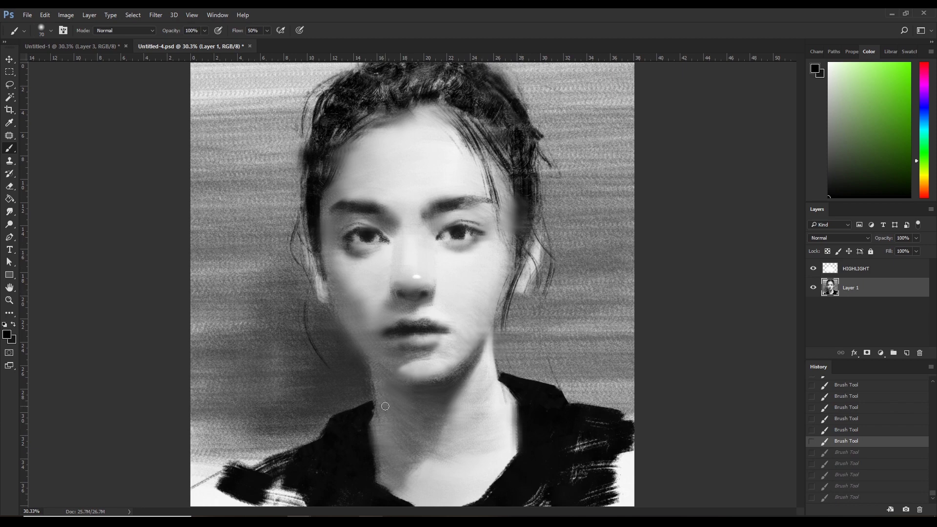
key("ctrl+shift+z")
key("ctrl+shift+z")
key("ctrl+shift+z")
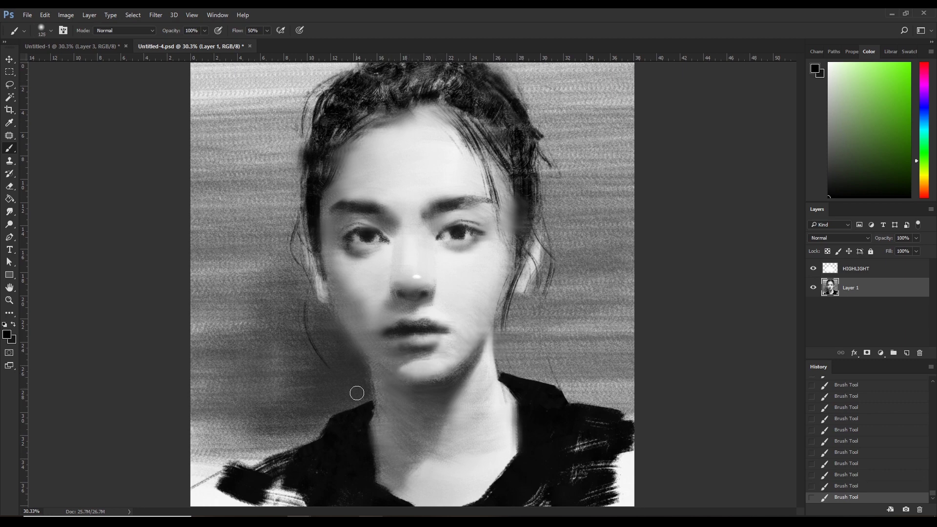
key("bracketright")
key("bracketright")
key("bracketright")
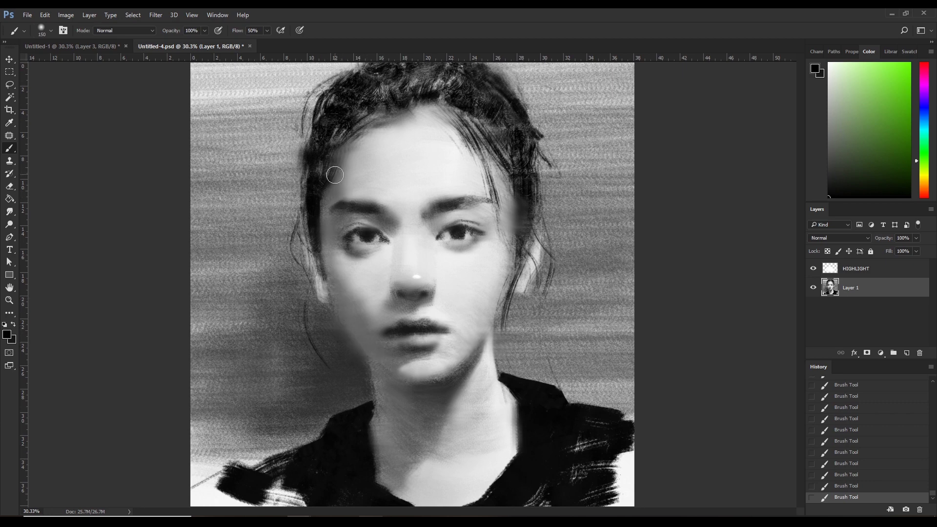
key("bracketleft")
key("bracketleft")
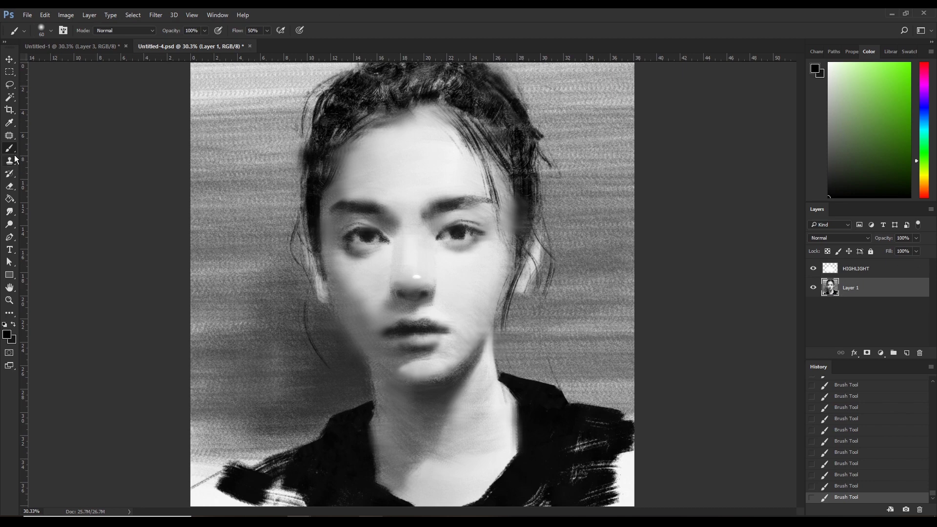
- Pick a different brush tip and step History back to before the last stroke
left_click(49, 31)
left_click(99, 128)
left_click(852, 487)
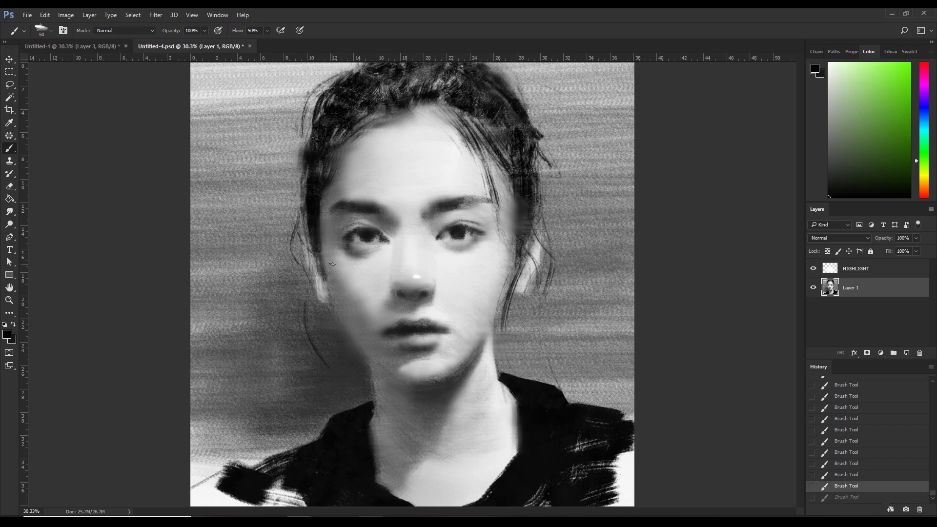
- Sample a dark tone, paint a short test stroke by the eye, then undo it
key("bracketleft")
left_click(379, 256, "alt")
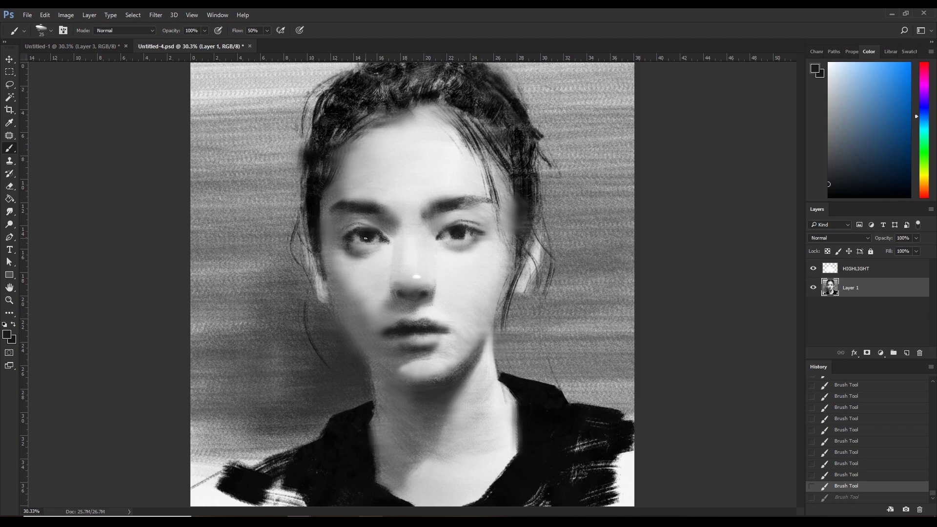
left_click_drag(362, 237, 367, 238)
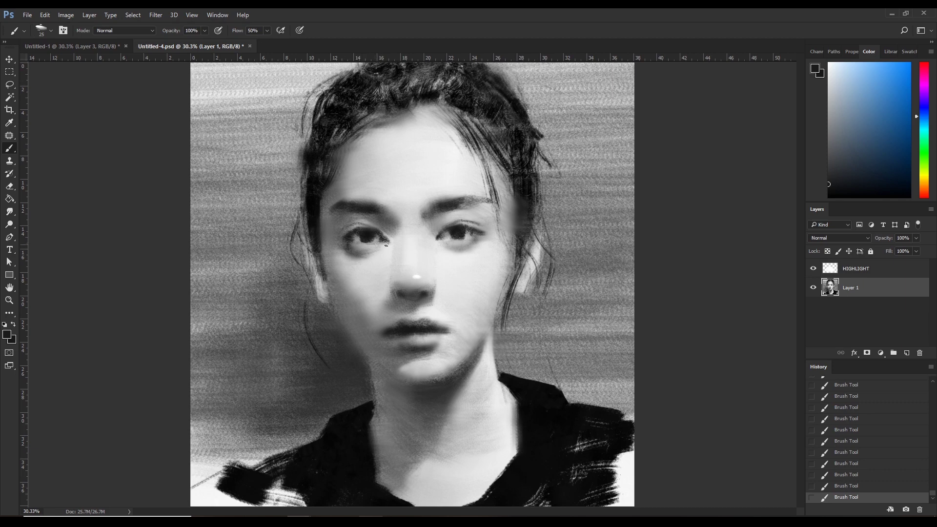
left_click(368, 240, "alt")
key("ctrl+z")
key("ctrl+z")
- Switch the paint colour to white on the HIGHLIGHT layer with a slightly smaller brush
key("bracketleft")
key("bracketright")
key("bracketright")
key("bracketright")
key("x")
left_click(837, 271)
key("bracketleft")
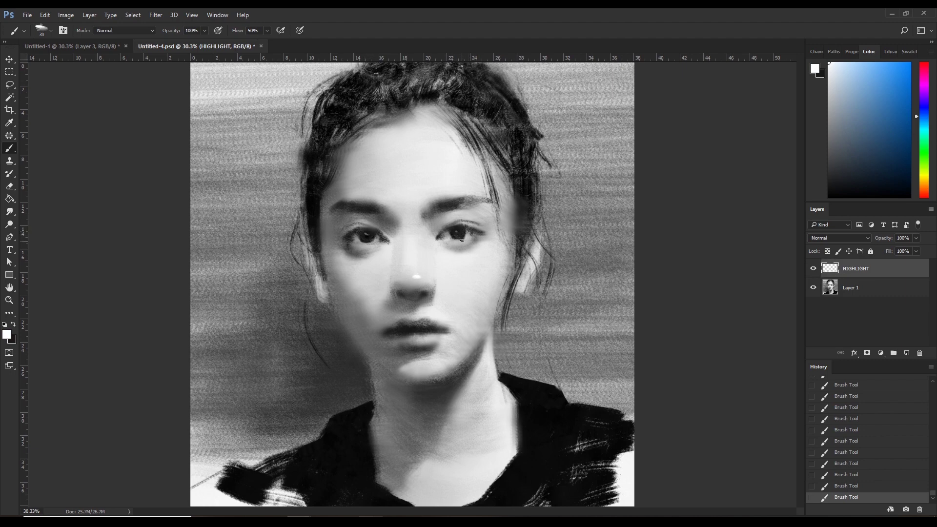
- Return to Layer 1 with black and sample a near-black tone from the eye
left_click(844, 287)
key("x")
key("bracketright")
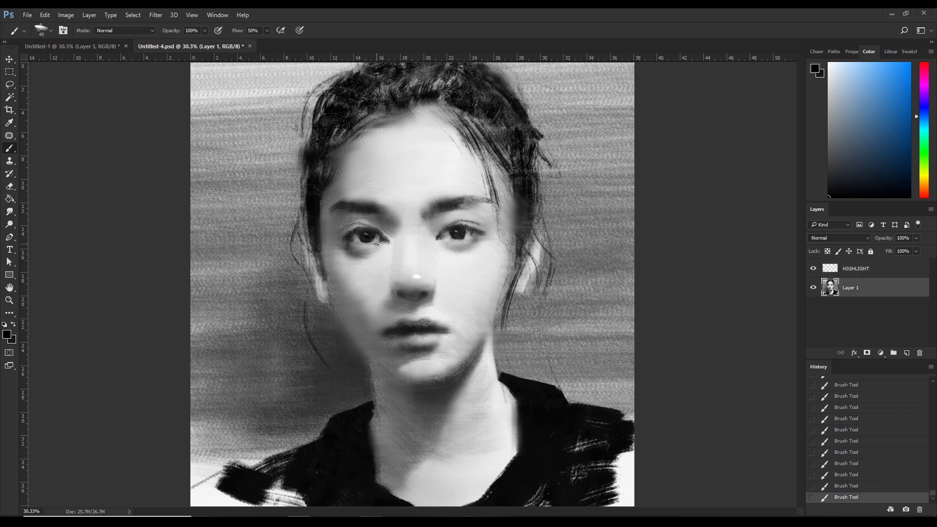
left_click(371, 239, "alt")
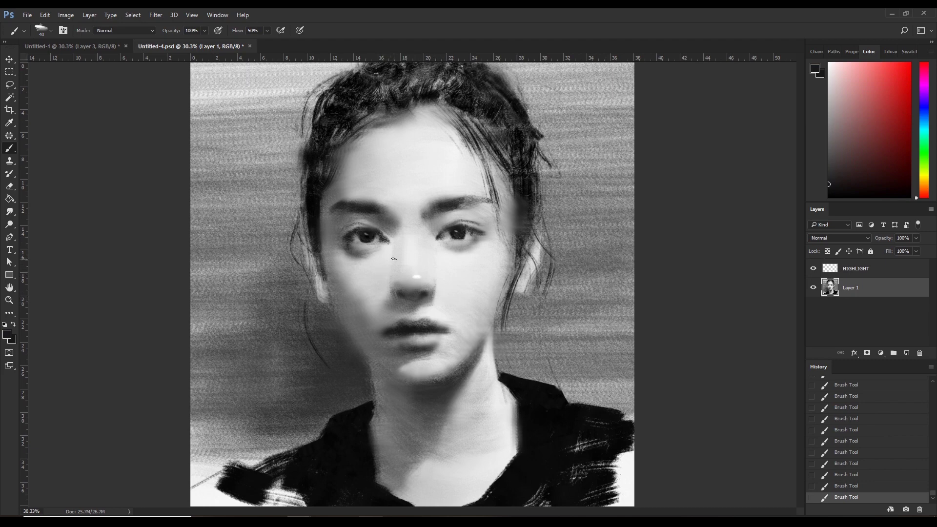
key("bracketright")
key("bracketleft")
- Sample dark, mid-grey and near-black tones from the face around the eye
left_click(384, 263, "alt")
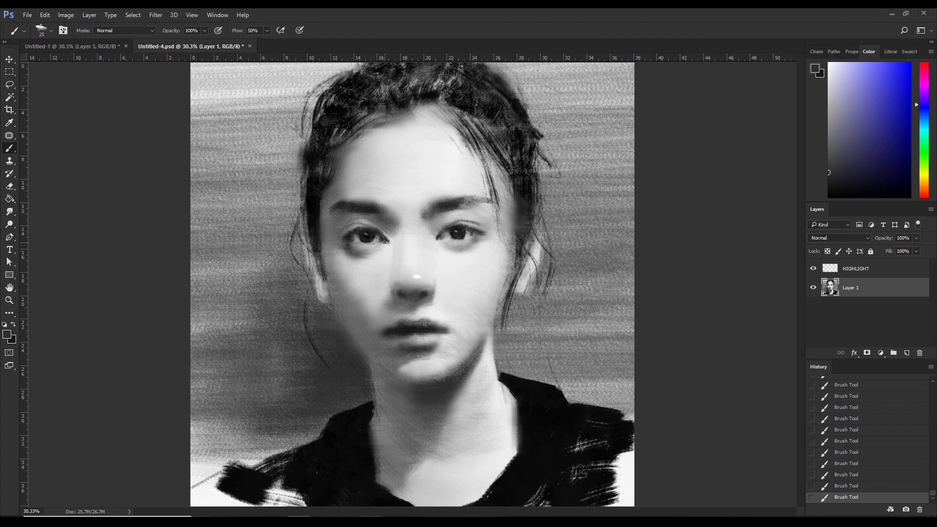
key("bracketright")
left_click(379, 239, "alt")
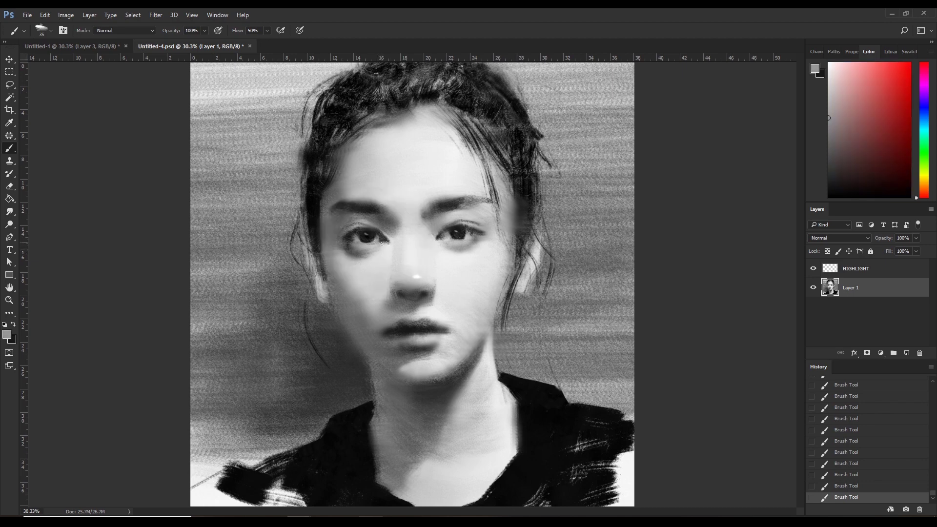
left_click(368, 247, "alt")
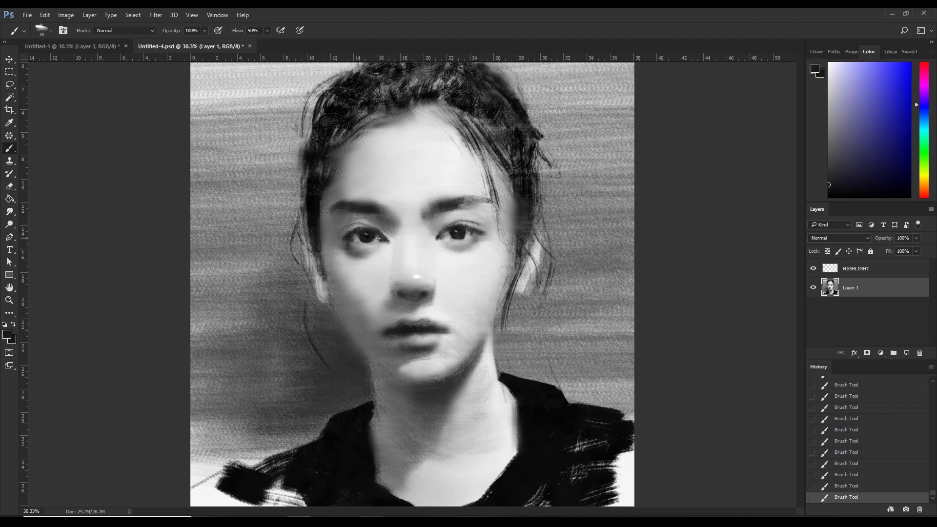
left_click(369, 262, "alt")
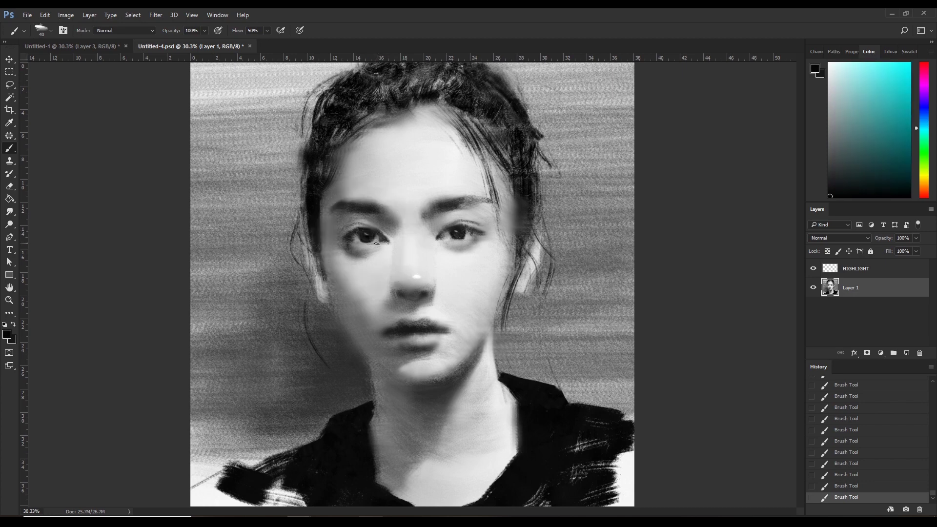
- Undo the latest strokes near the eye to compare it with and without them
key("ctrl+z")
key("ctrl+z")
key("ctrl+z")
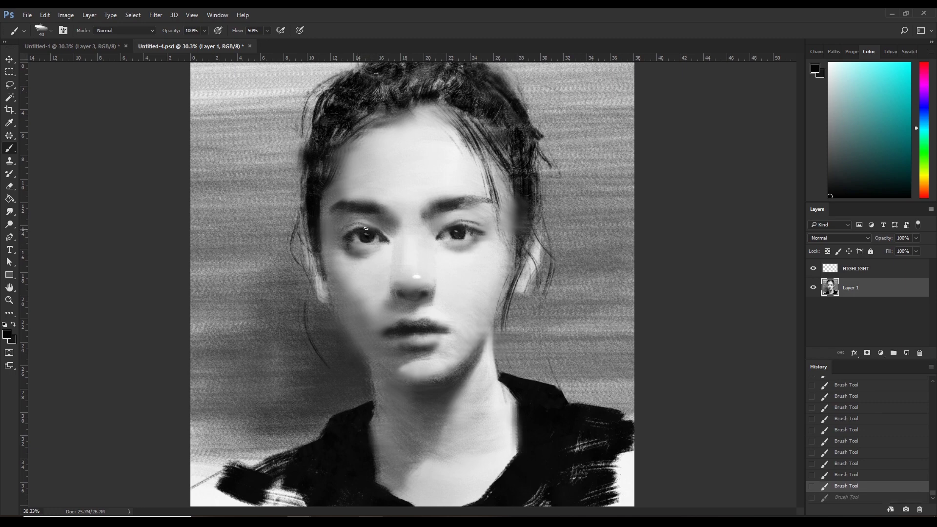
key("ctrl+z")
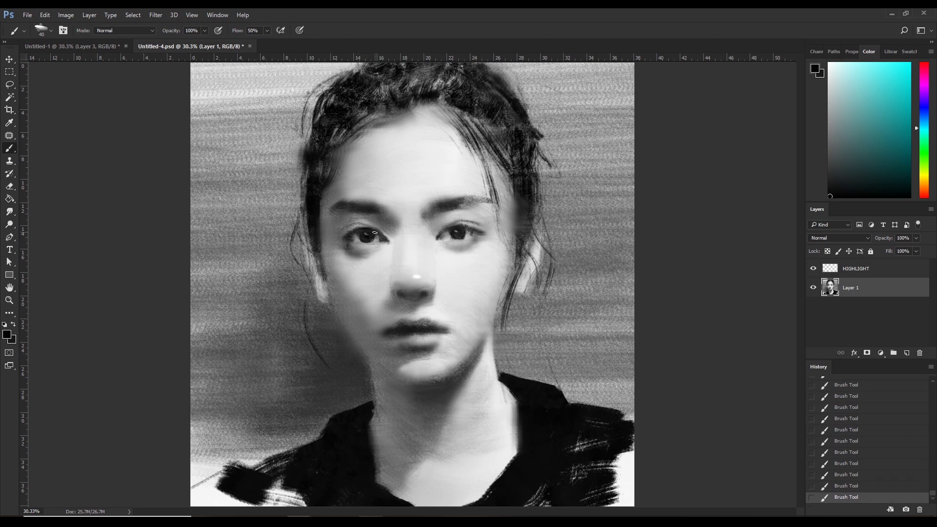
key("ctrl+z")
key("ctrl+z")
key("bracketleft")
key("ctrl+z")
- Dab a small dark mark near the left eye and darken its upper eyelid
left_click(385, 238)
key("bracketright")
left_click_drag(360, 224, 367, 226)
key("bracketleft")
key("bracketright")
- Sample light grey and near-black tones, then darken the area around the left eye
left_click(358, 232, "alt")
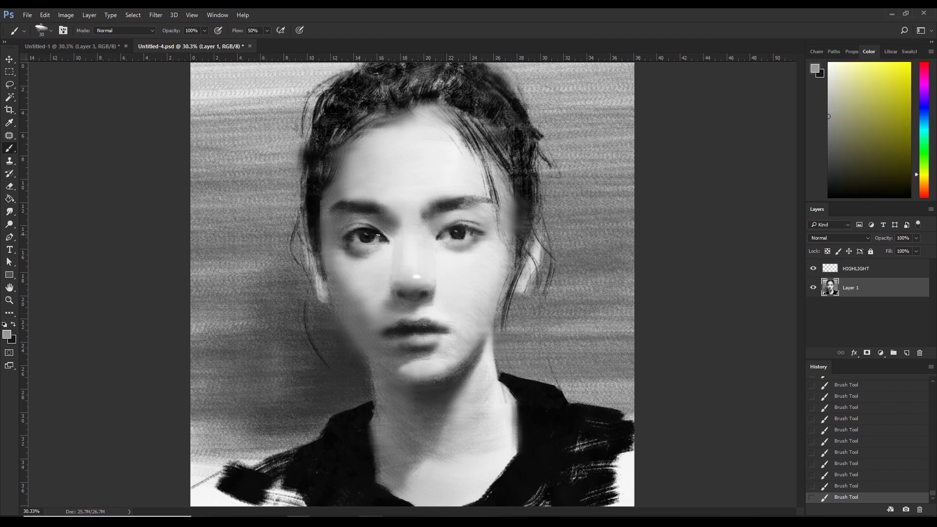
left_click(367, 235, "alt")
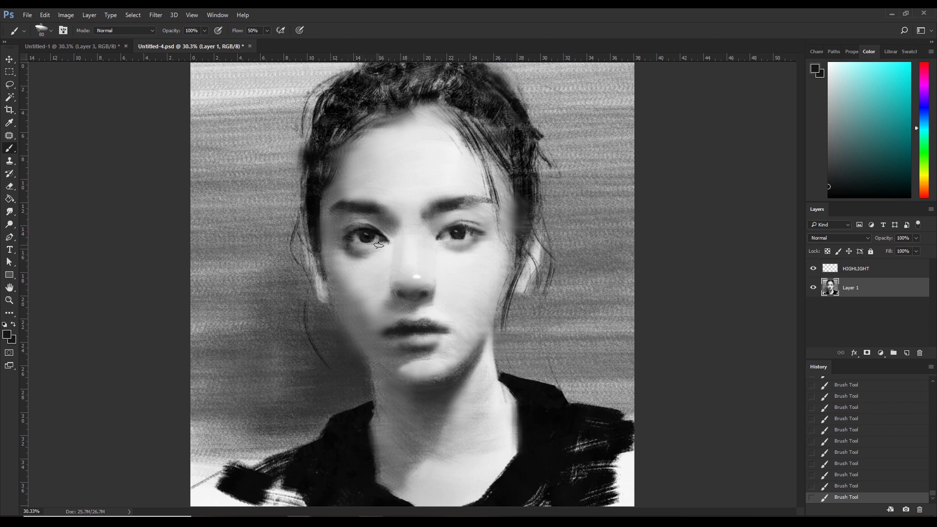
key("ctrl")
key("ctrl+z")
left_click_drag(375, 228, 354, 228)
key("ctrl")
- Sample an eye-area tone with a smaller brush and paint on the upper eyelid
left_click(371, 233, "alt")
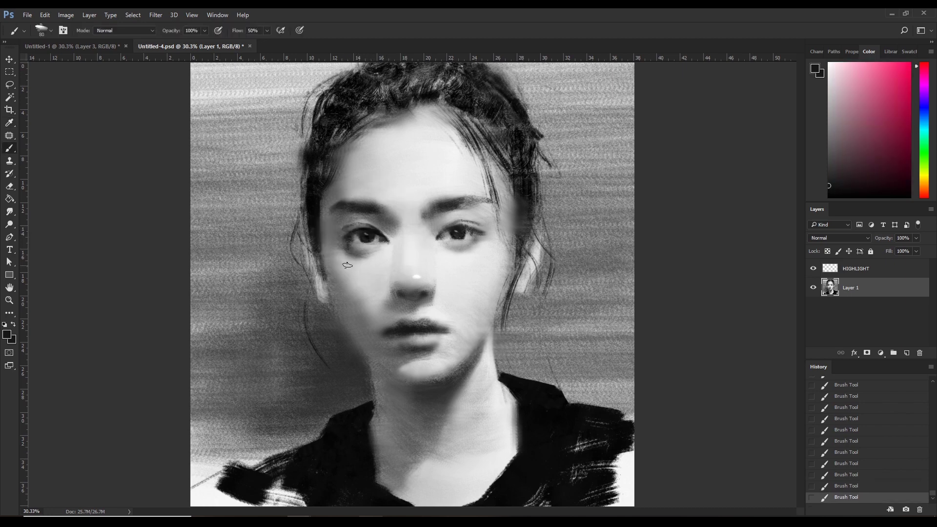
key("bracketleft")
key("bracketleft")
key("bracketleft")
key("bracketleft")
key("bracketright")
key("bracketleft")
left_click(366, 225)
key("i")
key("b")
- Sample greys and skin tones with a larger brush, painting a faint grey stroke under the left eye
key("bracketright")
left_click(351, 224, "alt")
key("bracketright")
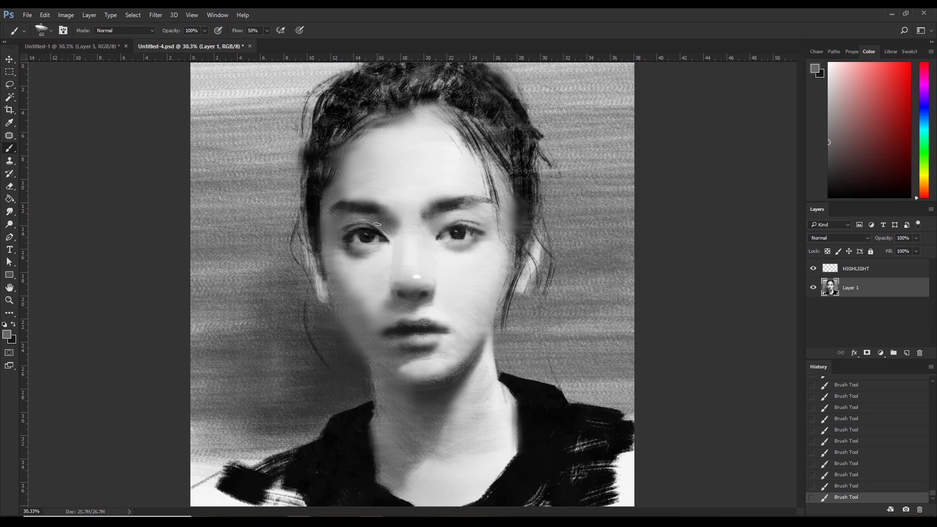
left_click(378, 196, "alt")
key("bracketright")
left_click(374, 226, "alt")
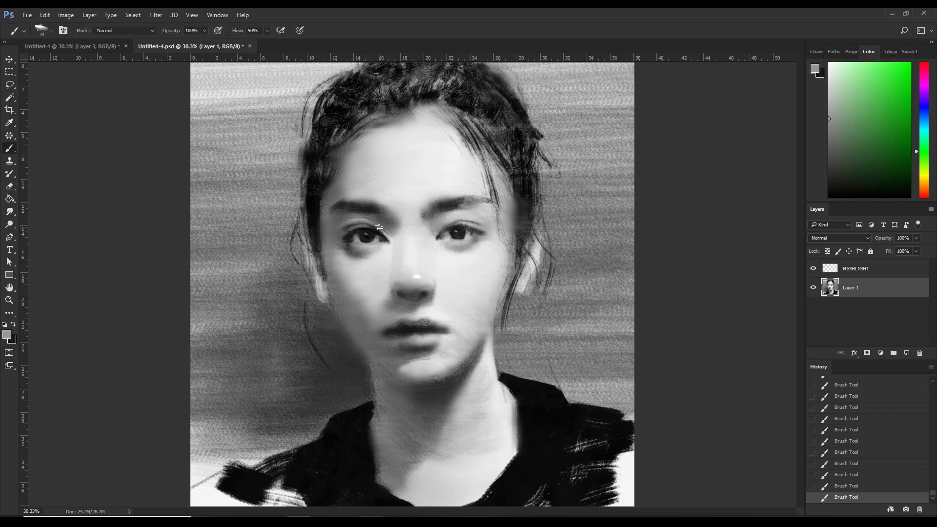
left_click_drag(362, 215, 374, 226)
- Sample a lighter grey and undo, then restore, the stroke under the eye
key("bracketright")
left_click(364, 218, "alt")
key("bracketleft")
key("bracketleft")
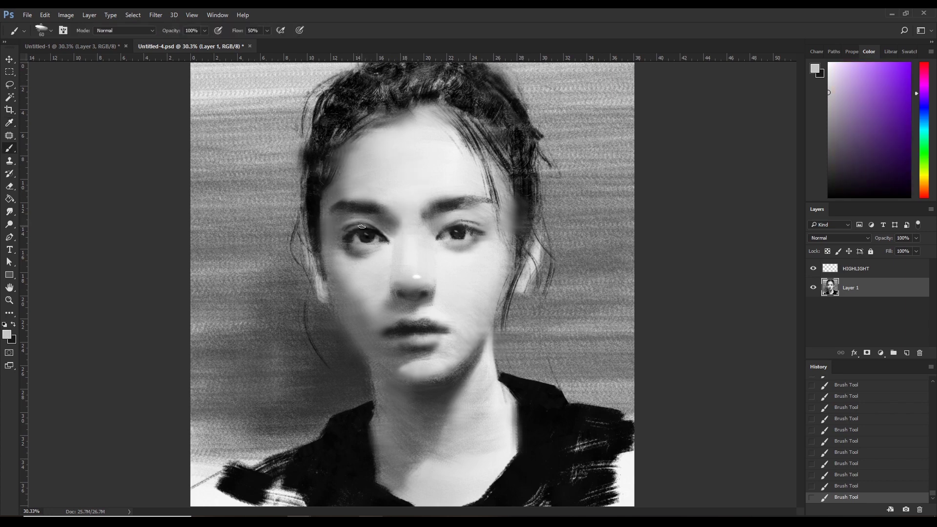
key("ctrl+z")
key("ctrl+z")
key("bracketright")
key("bracketright")
- Sample a face tone, undo the last stroke, and dab a small mark at the eye with a smaller brush
key("bracketleft")
left_click(391, 254, "alt")
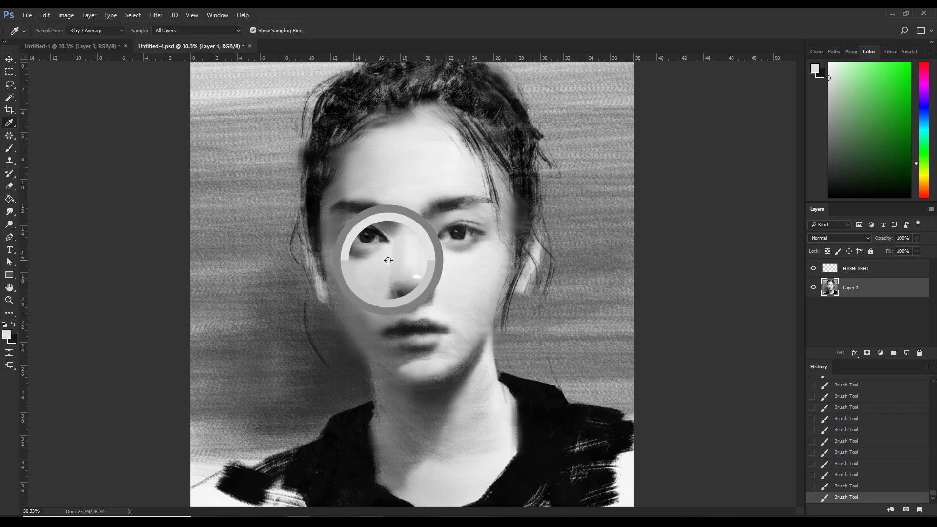
key("bracketleft")
key("bracketleft")
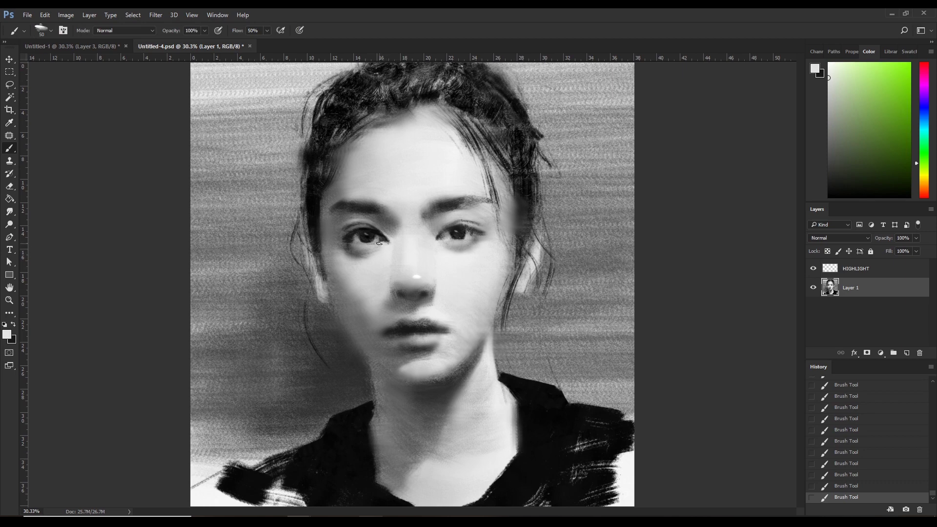
key("bracketleft")
key("ctrl+z")
key("bracketleft")
left_click(361, 245)
- Sample mid and darker greys from the face and add small lighter marks under the left eye
left_click(366, 261, "alt")
key("bracketright")
key("bracketright")
left_click(347, 239, "alt")
left_click(347, 247, "alt")
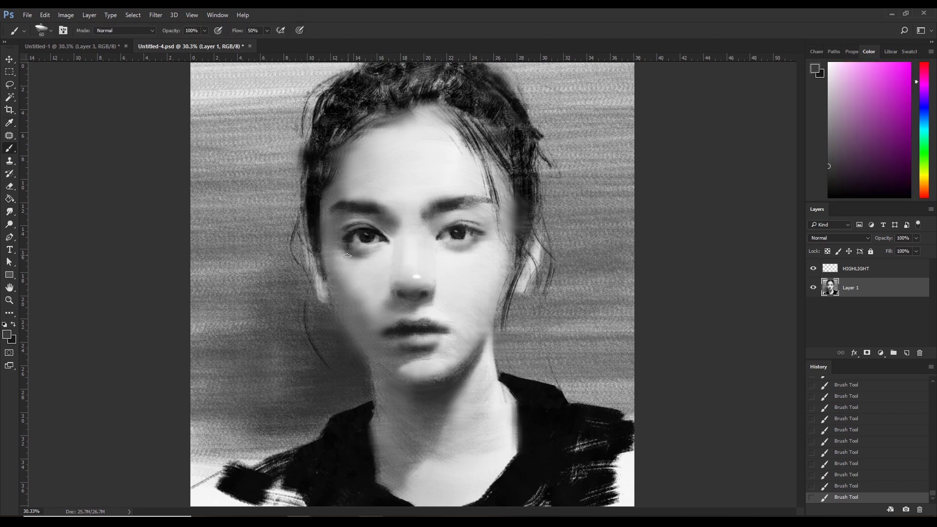
key("alt")
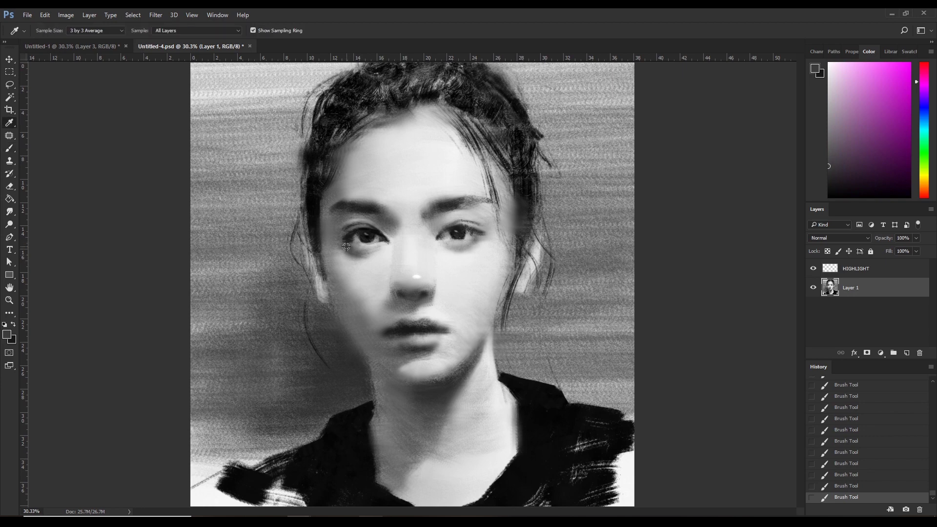
left_click(346, 246, "alt")
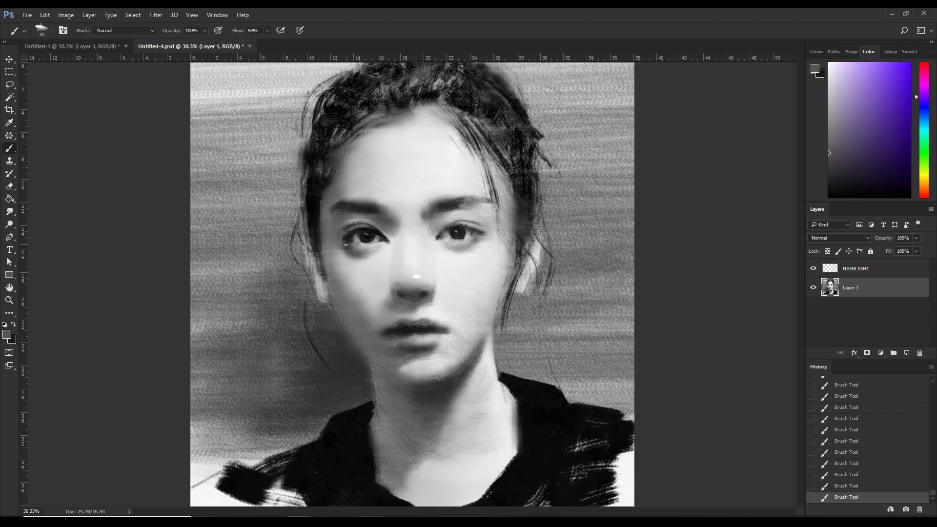
left_click(371, 263, "alt")
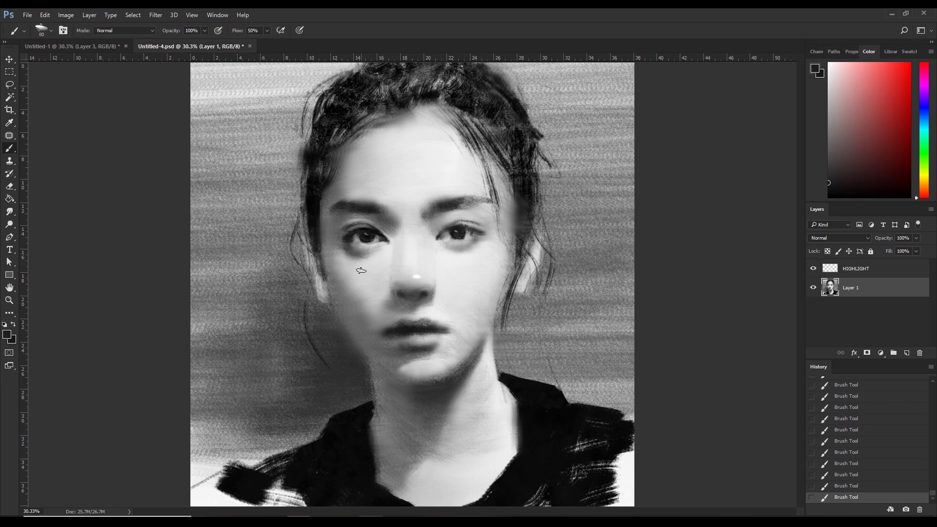
left_click(354, 254, "alt")
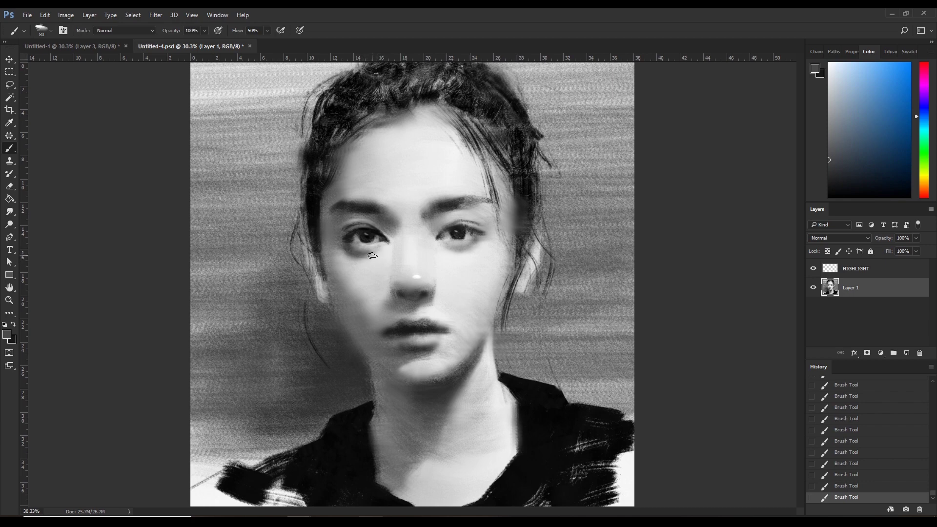
left_click_drag(388, 250, 385, 248)
- Undo the last brush strokes and reduce the brush size to 90
key("bracketright")
key("bracketright")
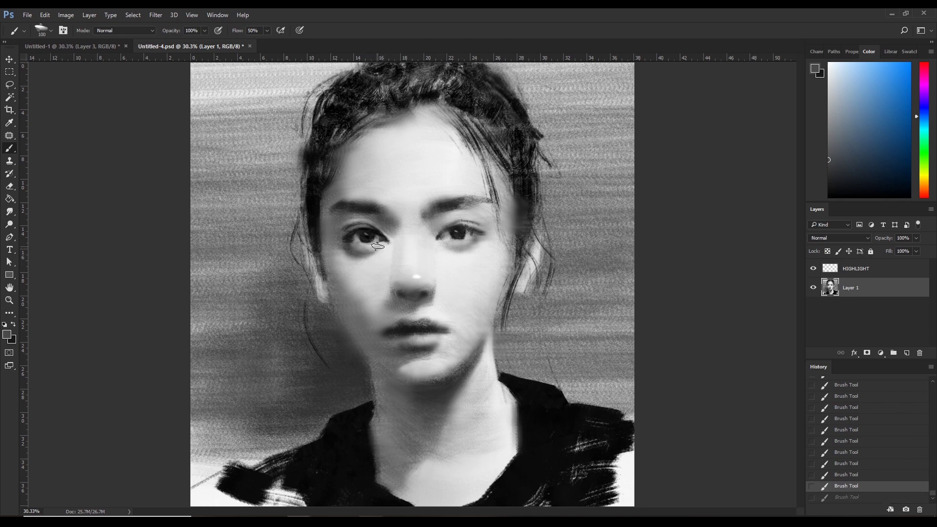
key("ctrl+z")
key("ctrl+z")
key("ctrl+z")
key("ctrl+z")
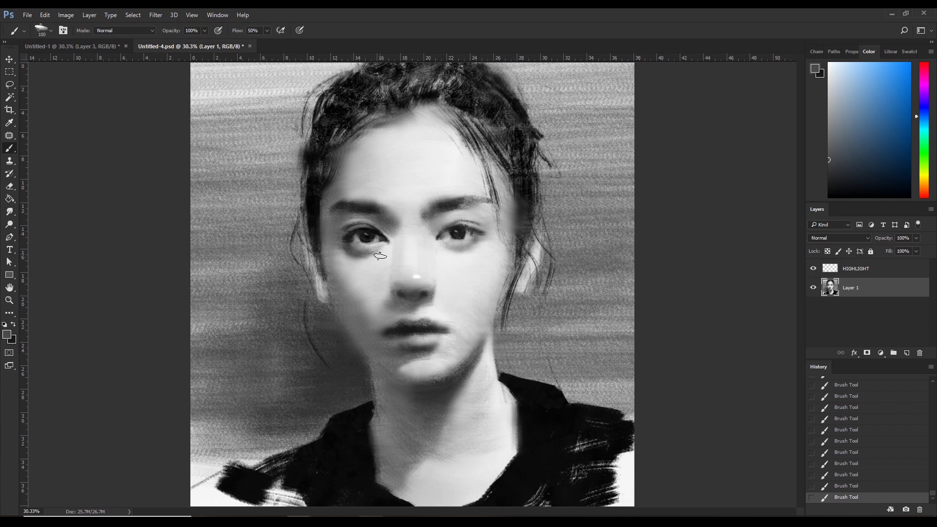
key("bracketleft")
key("ctrl+z")
key("ctrl+z")
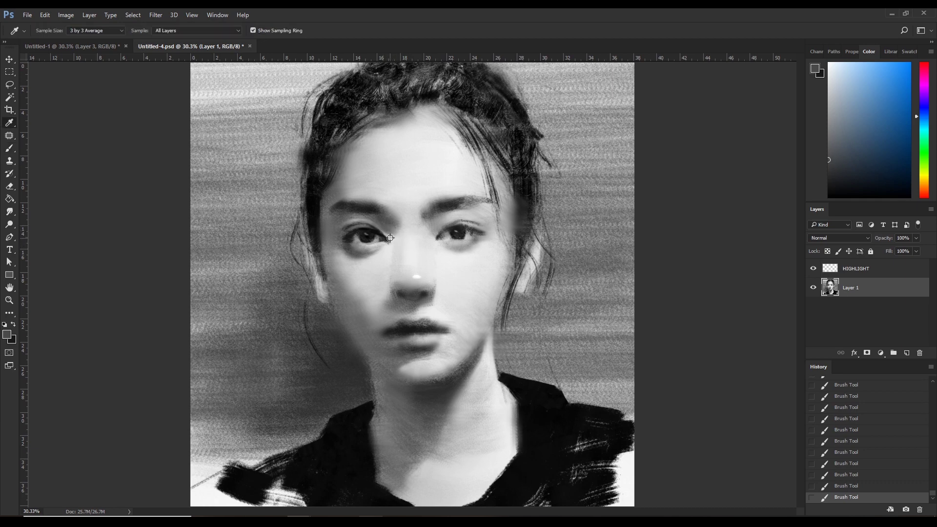
- Sample light greys near the nose bridge at brush sizes 50–60, undoing and redoing a stroke
left_click(383, 231, "alt")
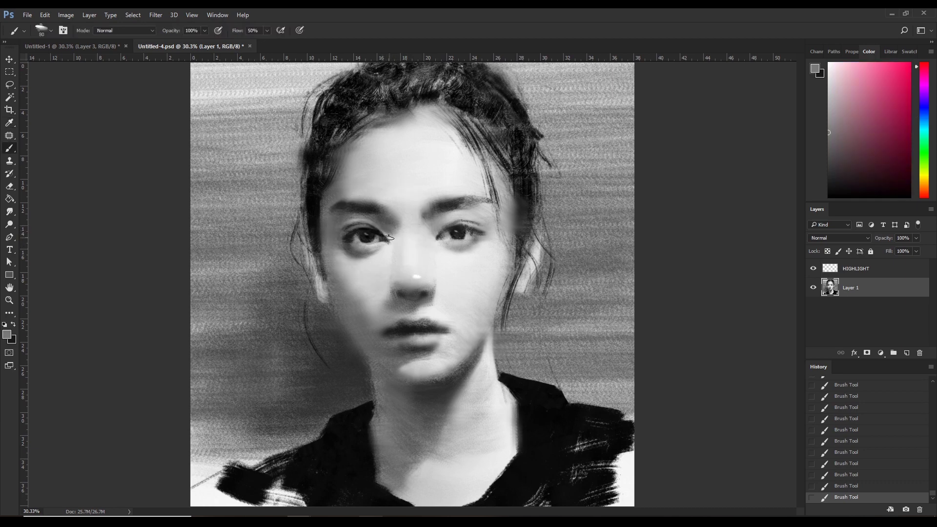
key("bracketleft")
key("bracketleft")
key("bracketleft")
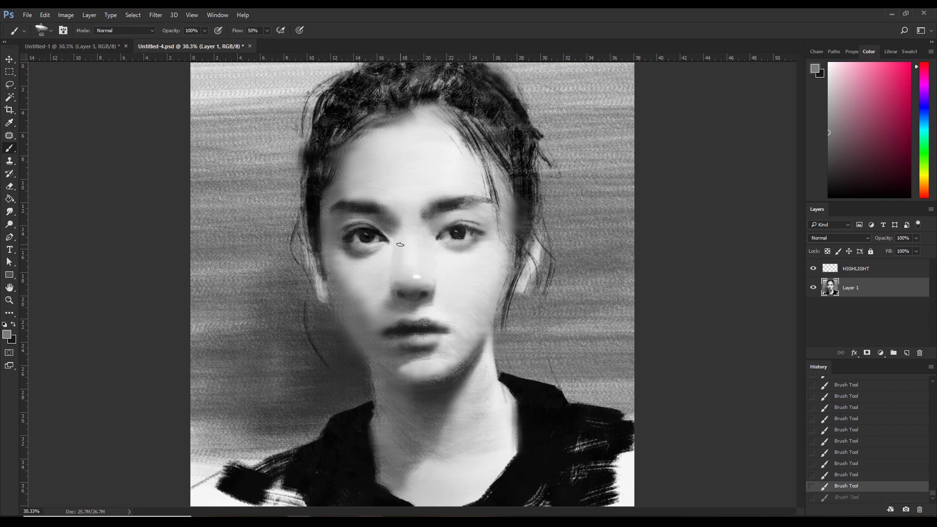
left_click(395, 243, "alt")
key("bracketright")
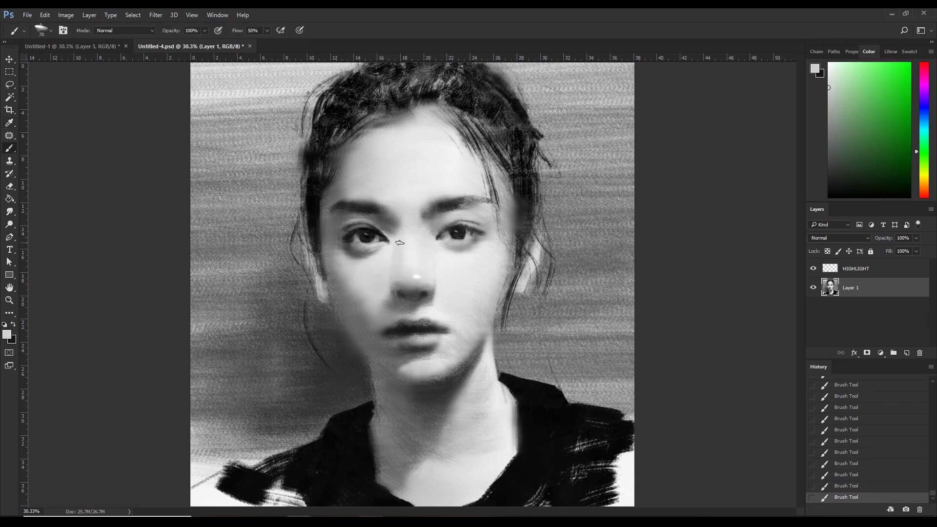
left_click(411, 220, "alt")
key("ctrl+z")
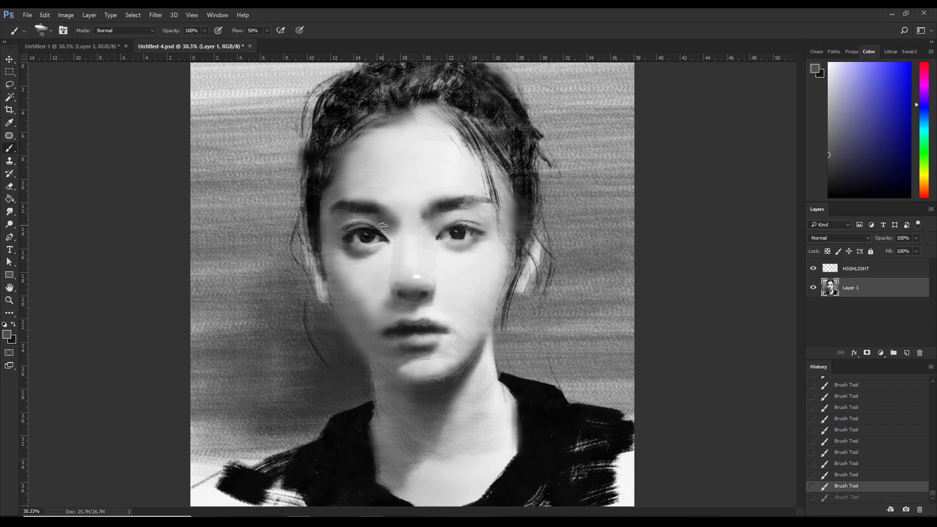
key("ctrl+z")
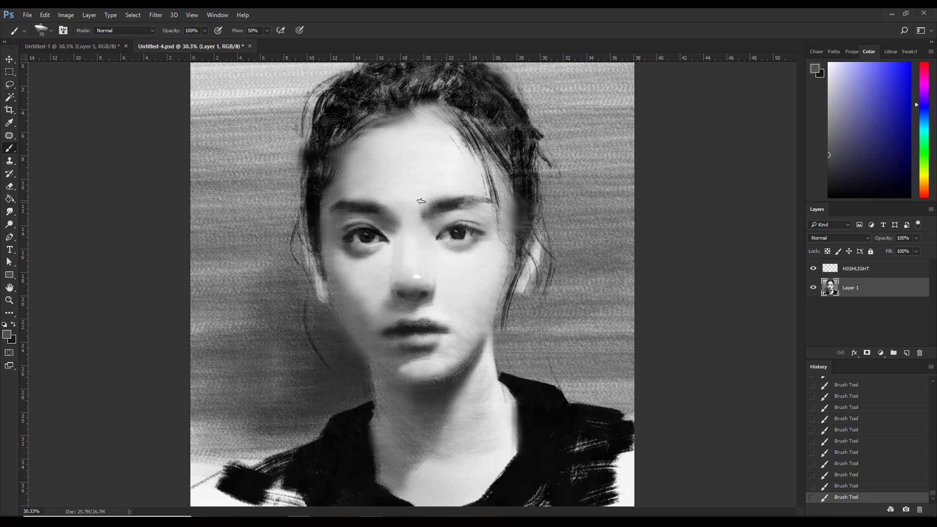
- Sample near-black and mid-grey tones and paint a soft tone over the brow at size 100
key("bracketleft")
left_click(364, 209, "alt")
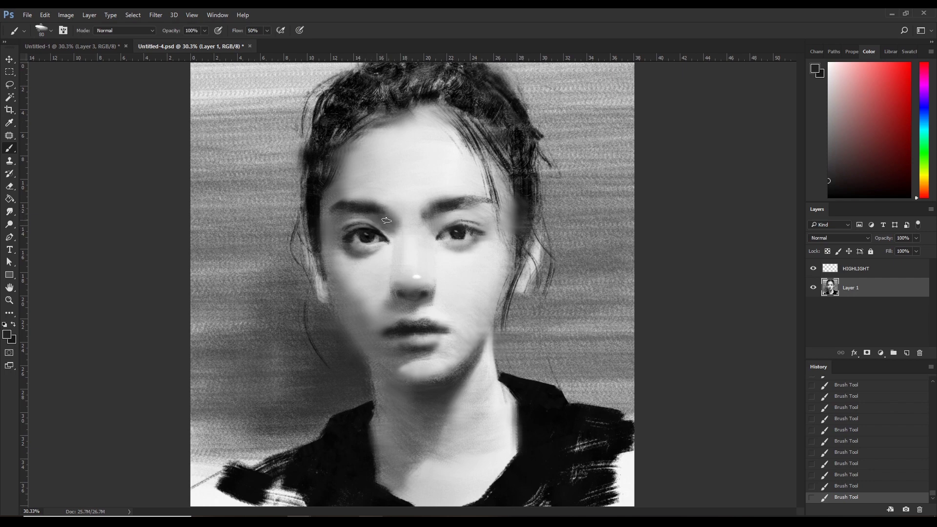
left_click(391, 210, "alt")
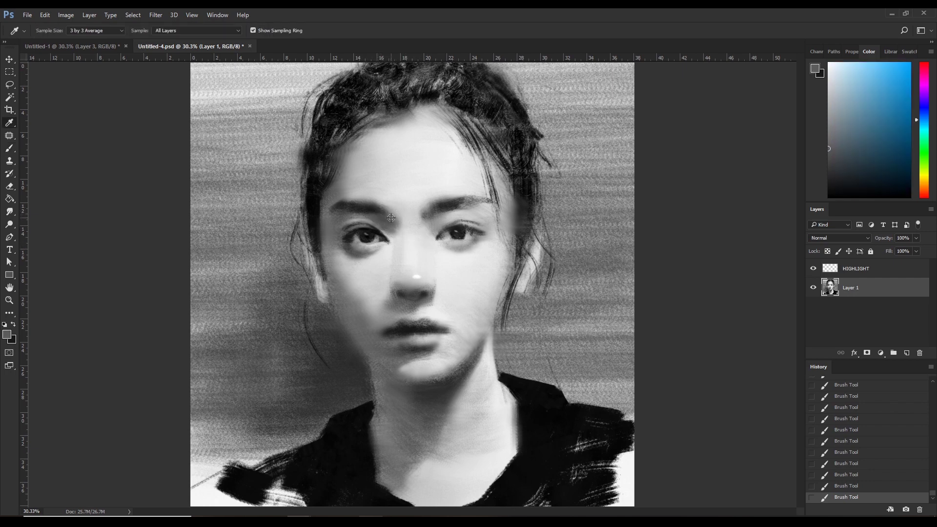
key("bracketright")
key("ctrl+z")
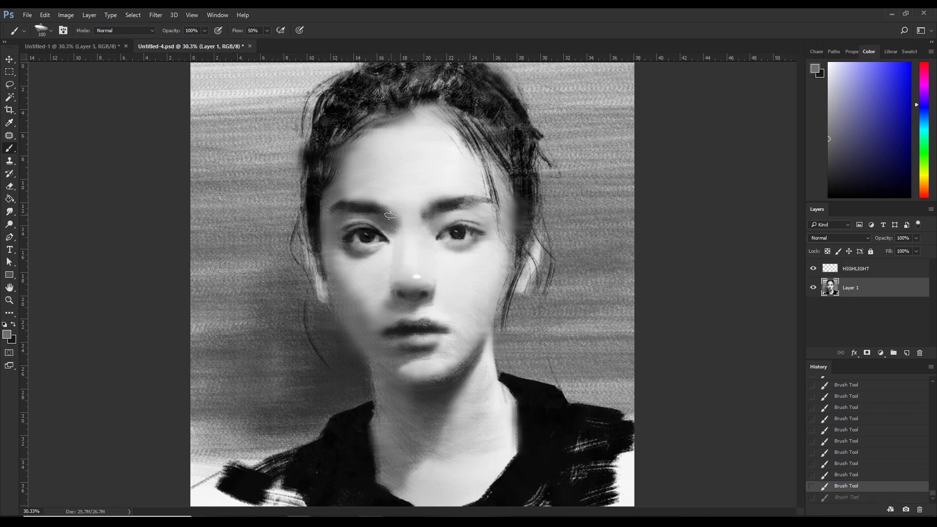
left_click(388, 210)
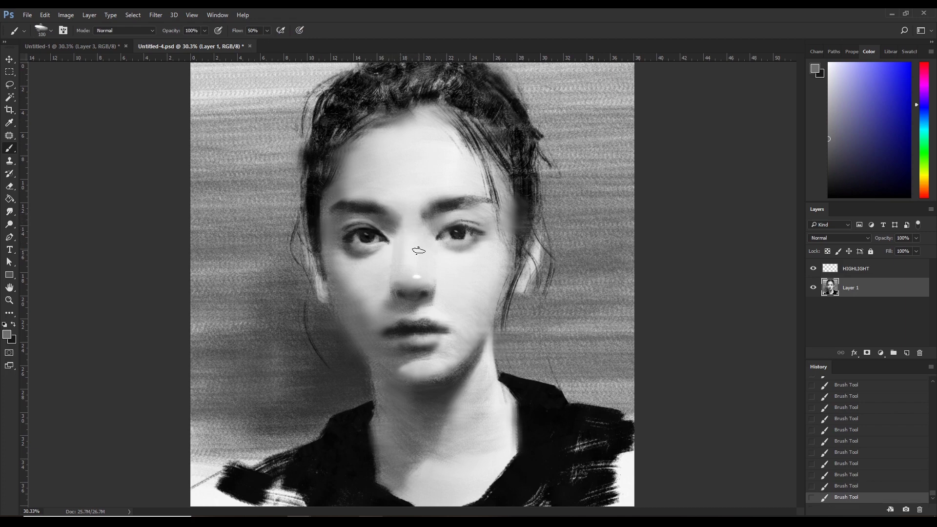
key("bracketleft")
- Sample greys near the nose bridge, left eye and left eyebrow, shrinking the brush to 70
left_click(397, 241, "alt")
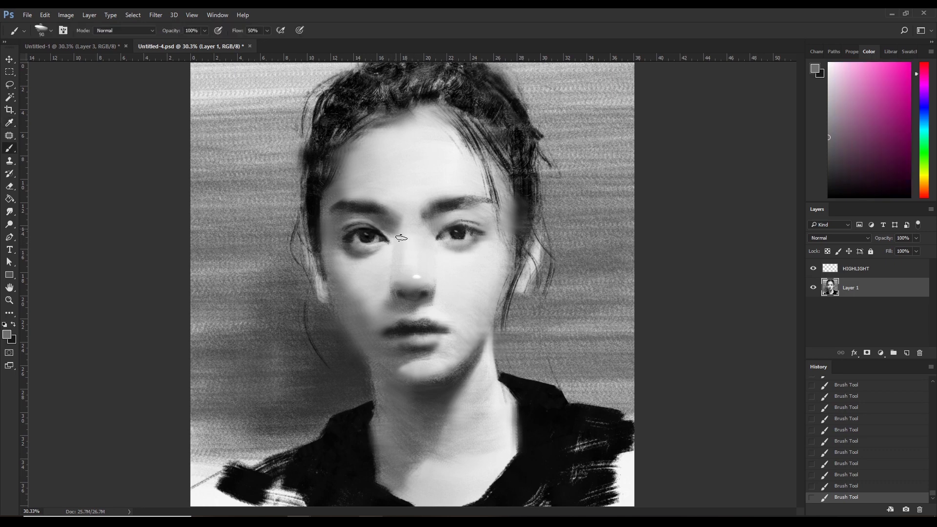
key("bracketright")
left_click(399, 237, "alt")
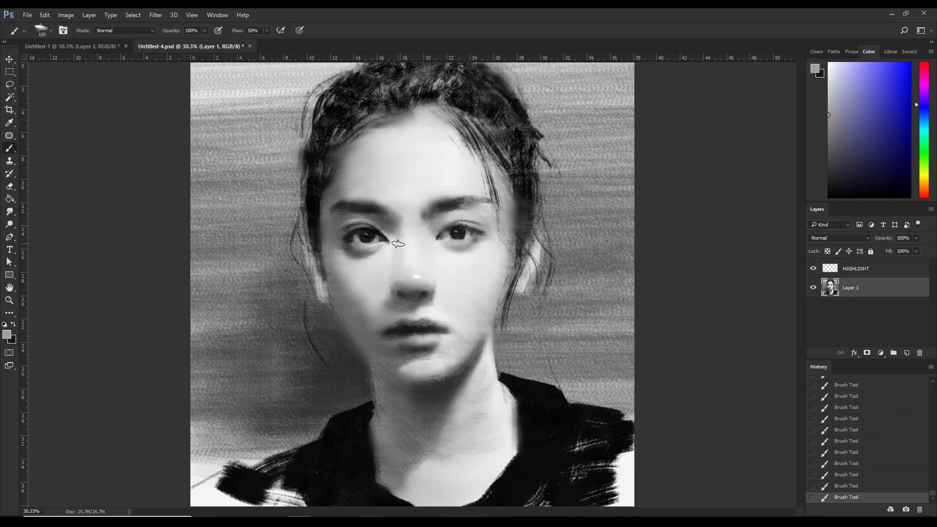
key("bracketleft")
left_click(361, 212, "alt")
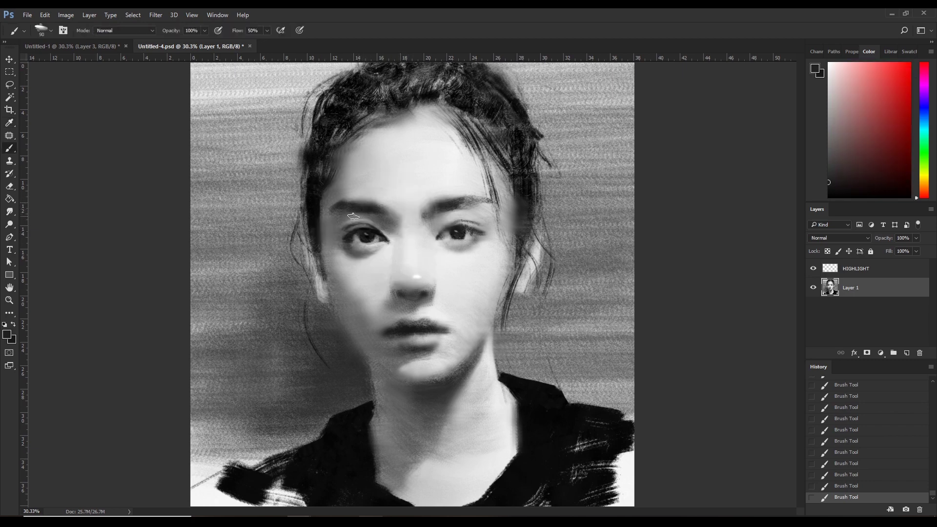
left_click(339, 218, "alt")
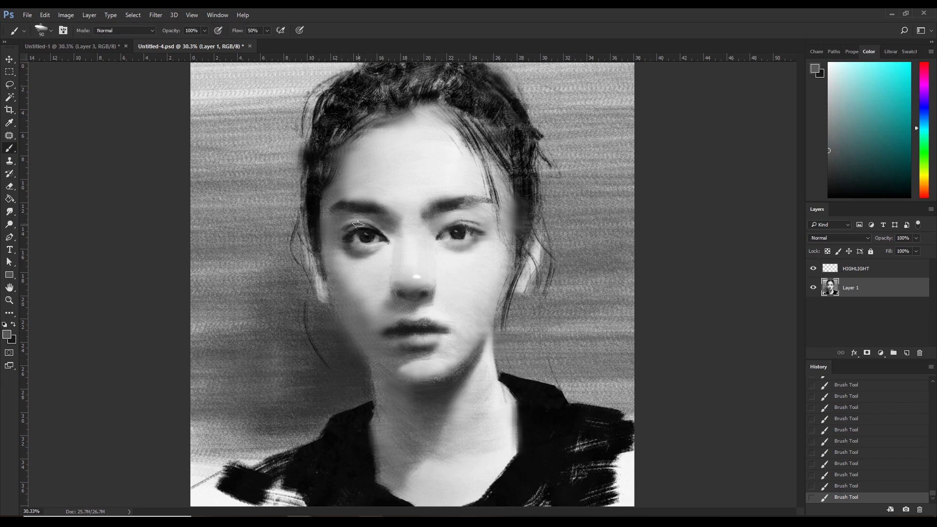
key("bracketleft")
key("bracketleft")
key("bracketleft")
left_click(328, 203, "alt")
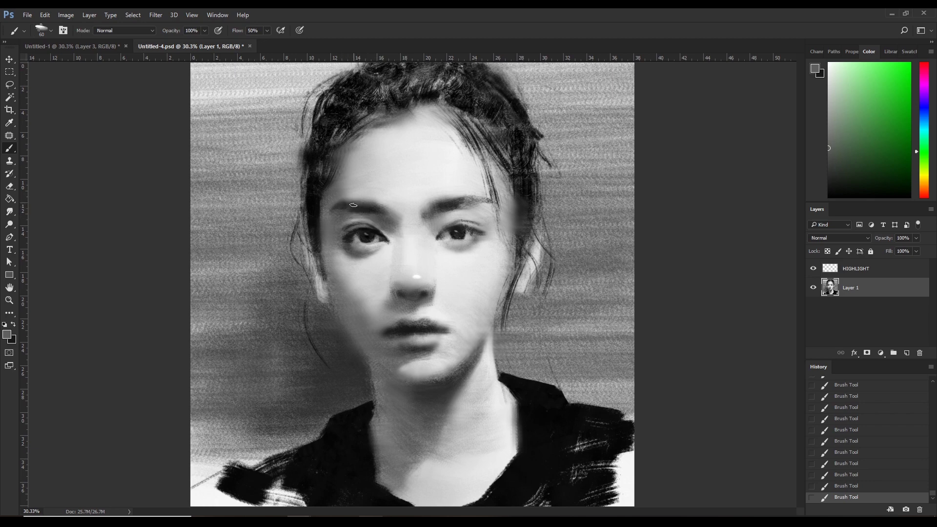
- Sample greys around the left eye and undo one brush stroke
left_click(344, 229, "alt")
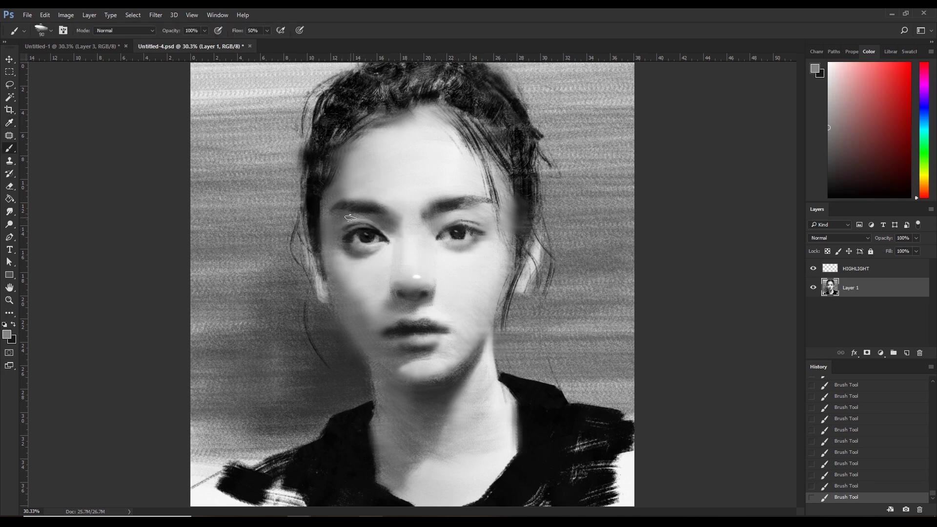
left_click(337, 221, "alt")
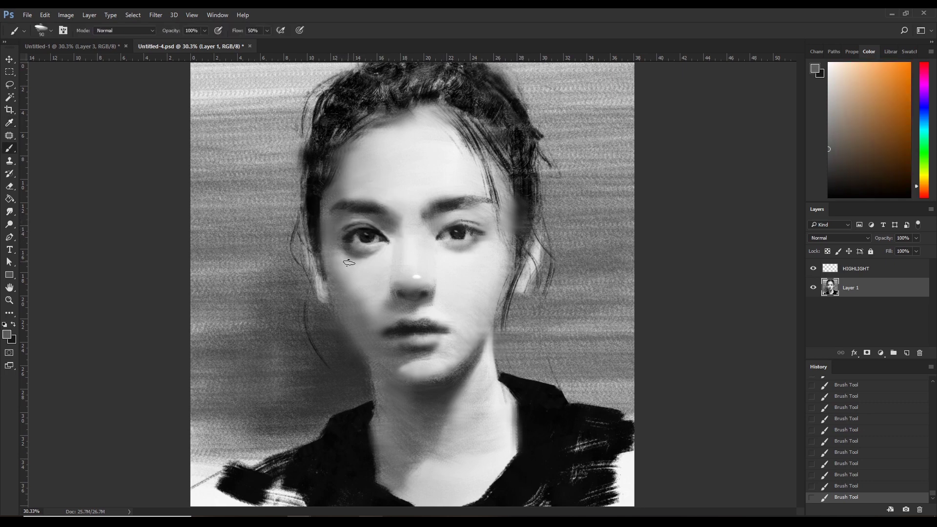
key("ctrl+z")
key("ctrl+z")
left_click(361, 218, "alt")
left_click(378, 216, "alt")
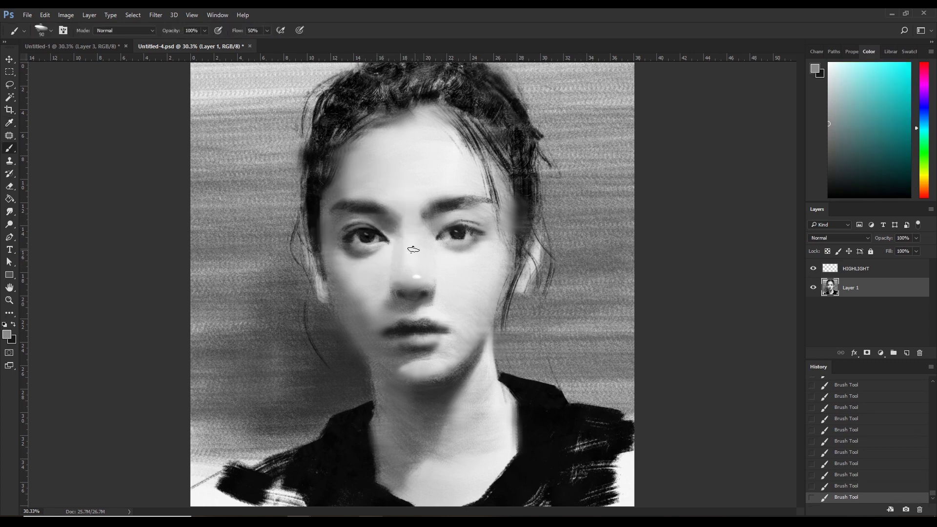
left_click(379, 217, "alt")
- Resize the brush from 125 to 60 and sample tones toward the right eye
key("bracketright")
key("bracketright")
left_click(347, 241, "alt")
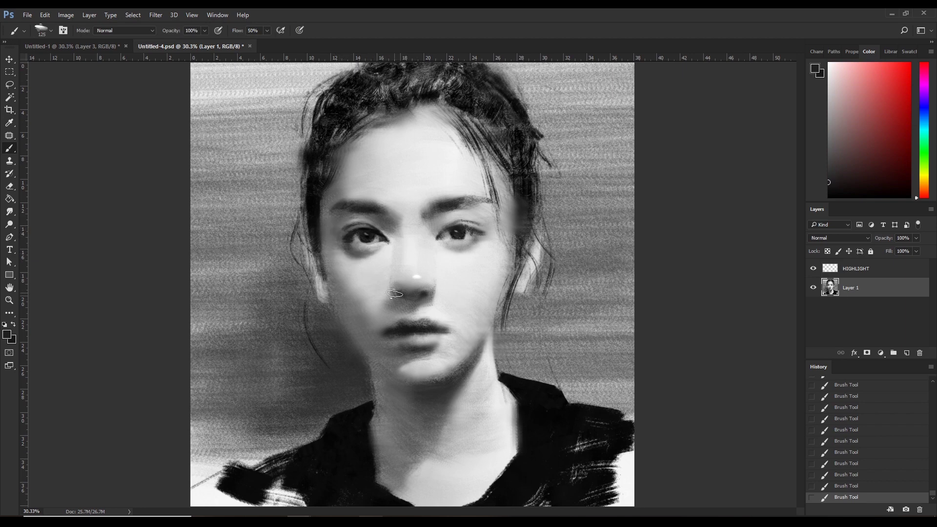
left_click(387, 247, "alt")
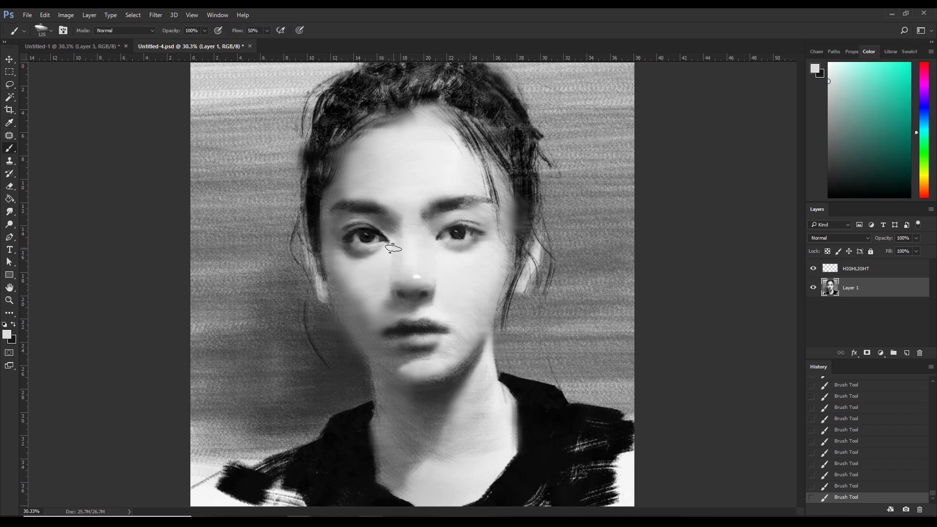
key("bracketleft")
key("bracketleft")
key("bracketleft")
left_click(432, 228, "alt")
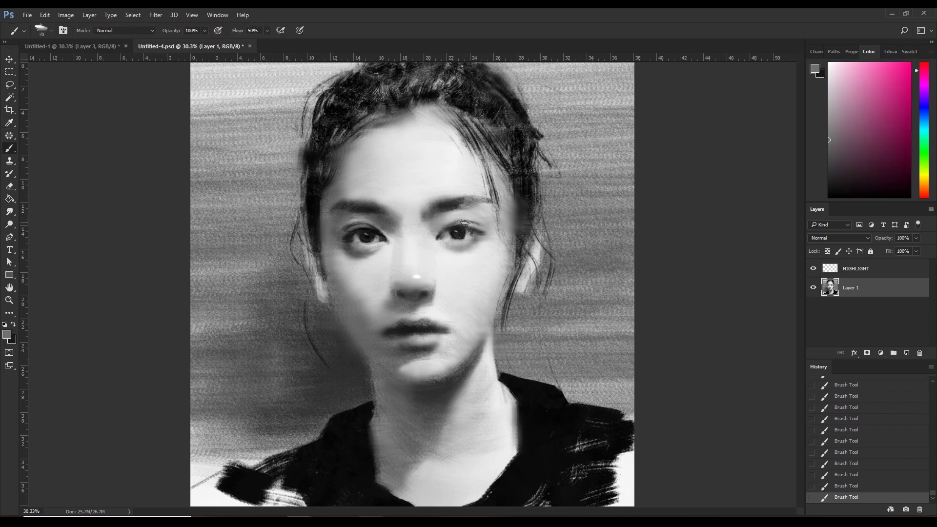
left_click(460, 233, "alt")
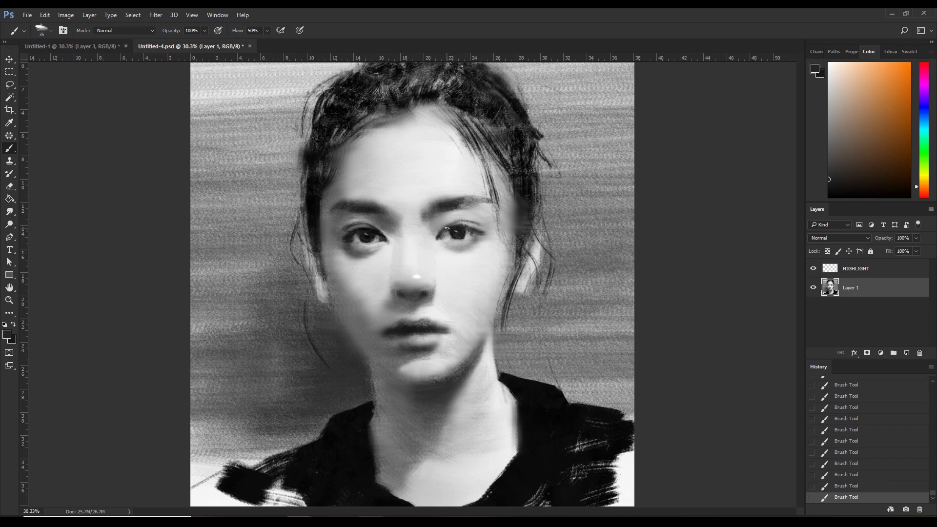
- Darken the paint colour slightly, dab near the right eye, and sample light and dark greys
left_click(790, 204, "alt")
left_click(453, 225)
left_click(455, 245, "alt")
left_click(469, 238, "alt")
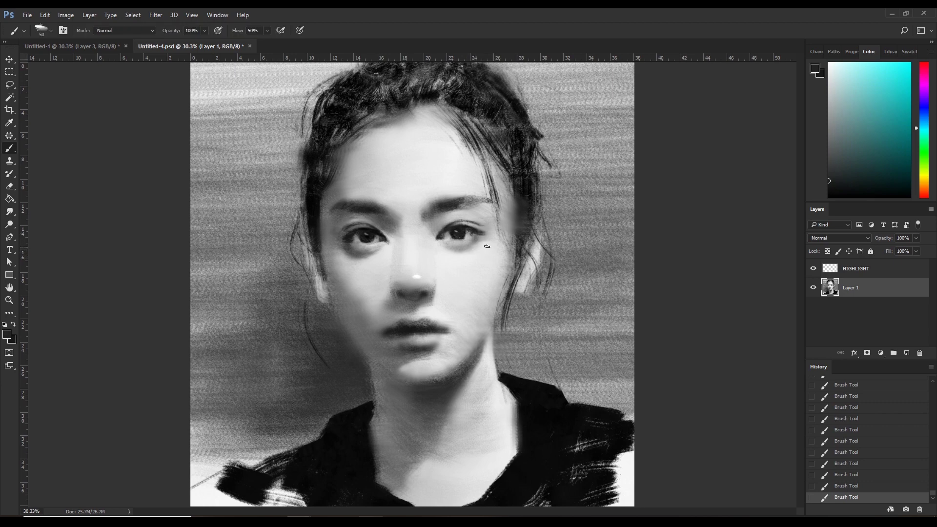
left_click(481, 239, "alt")
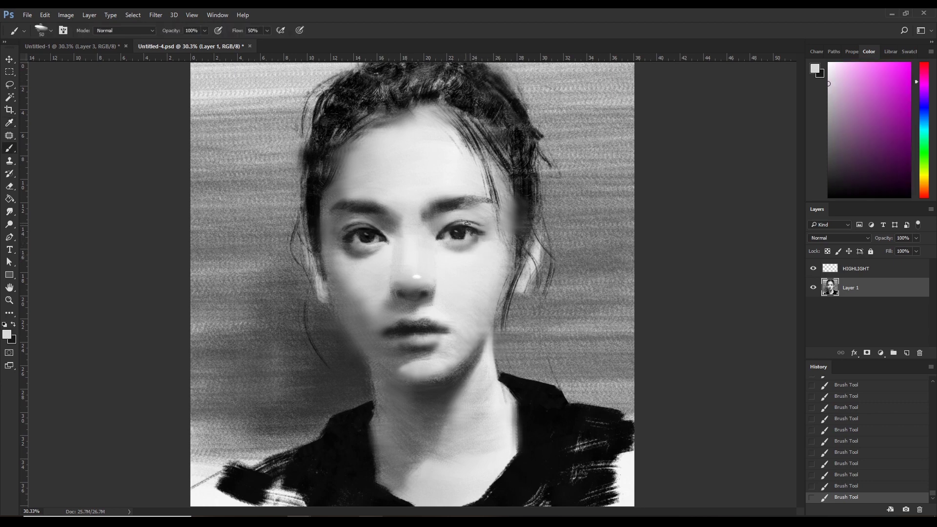
left_click(467, 223, "alt")
- Sample cheek and eye-side greys and paint soft dabs near the right eye at size 90
left_click(489, 234, "alt")
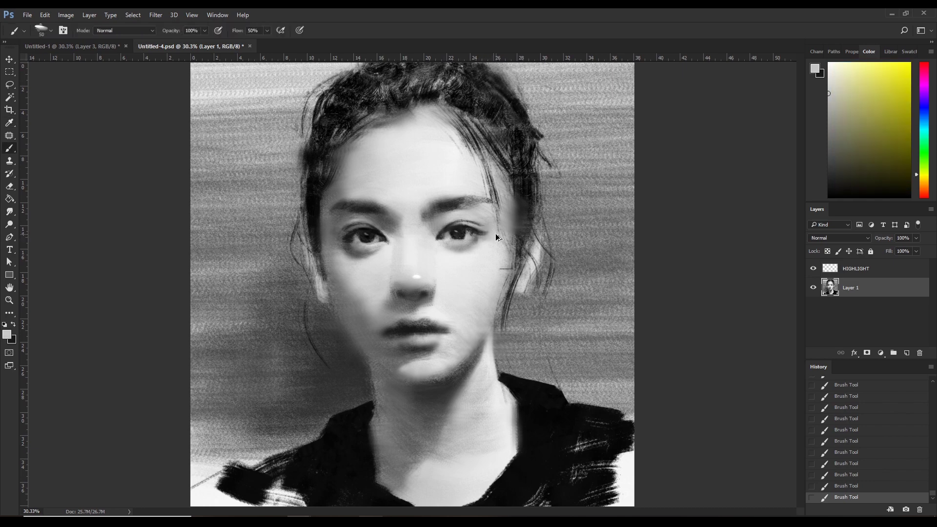
left_click(497, 250, "alt")
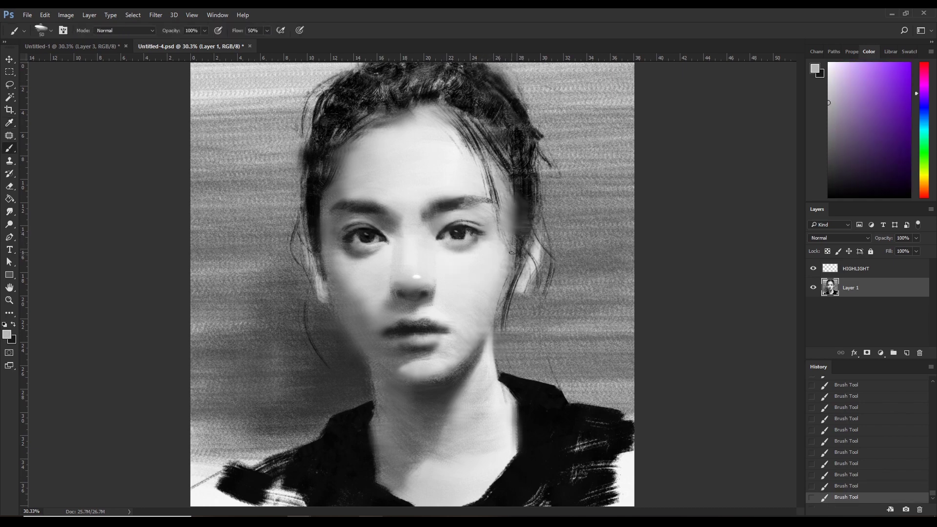
left_click(486, 232, "alt")
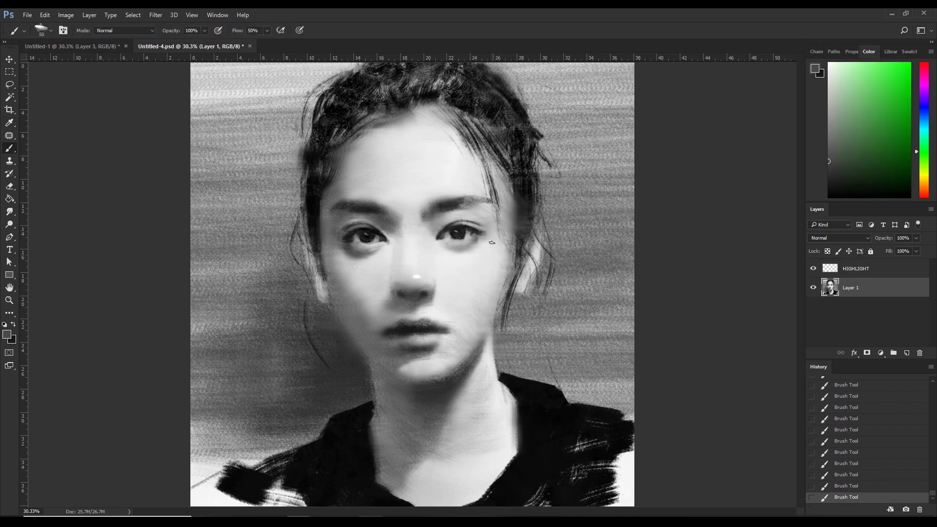
key("bracketright")
key("bracketright")
key("bracketright")
left_click(483, 247)
- Resample skin greys near the eye and blend the skin beside the right-hand eye
left_click(444, 225, "alt")
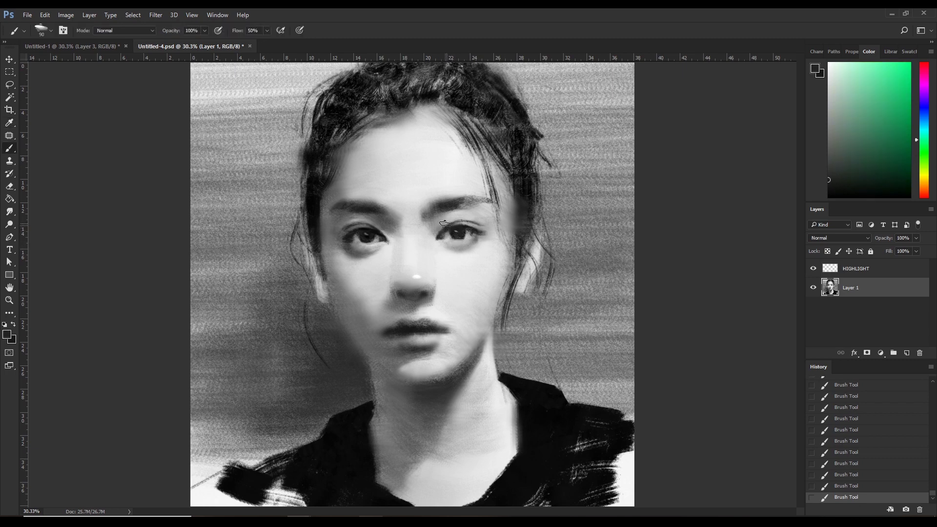
left_click(445, 222, "alt")
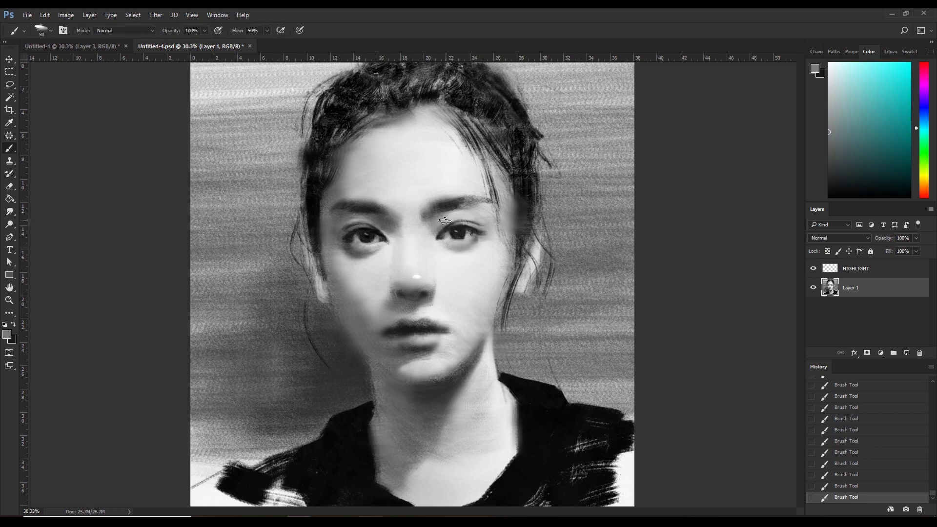
left_click(475, 237, "alt")
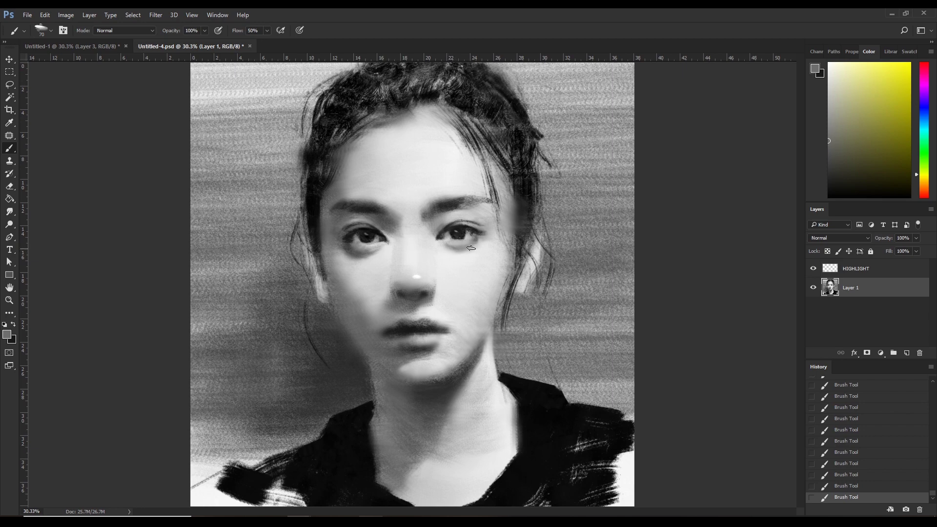
left_click_drag(476, 248, 480, 242)
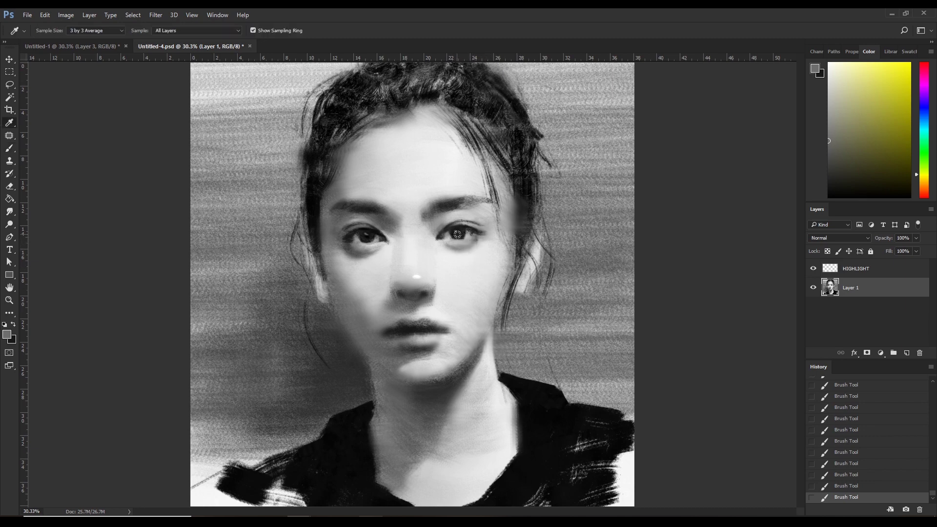
- Sample near-black, mid and light greys around the right eye and brow with a 60 px brush
left_click(483, 250, "alt")
key("bracketleft")
key("bracketleft")
key("bracketleft")
key("bracketleft")
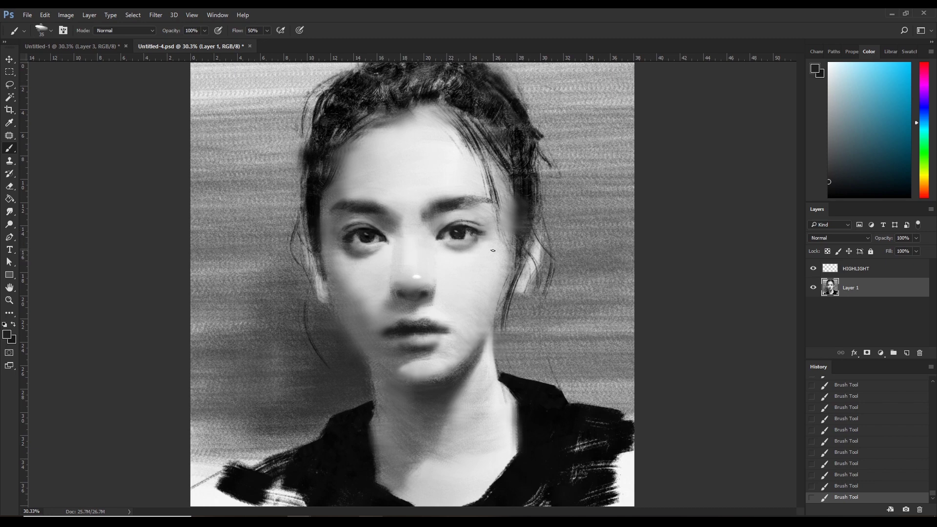
left_click(452, 228, "alt")
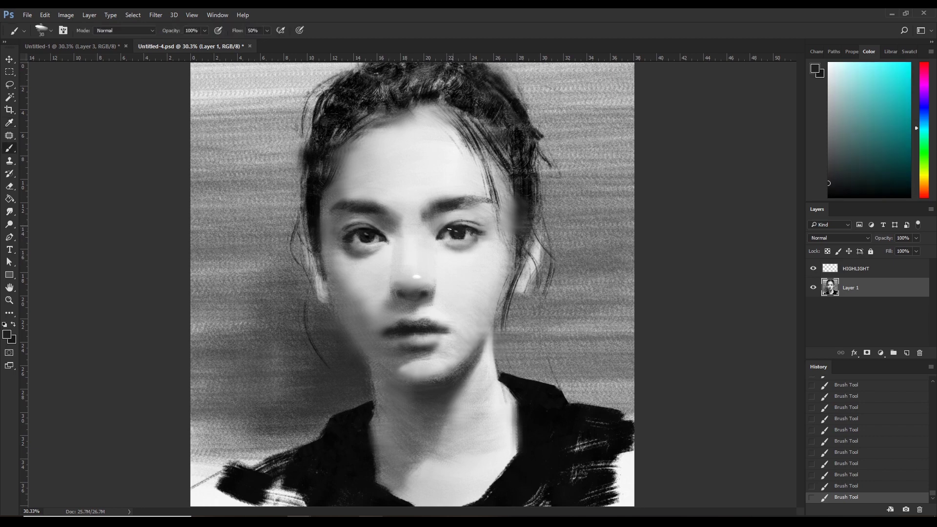
left_click(449, 228, "alt")
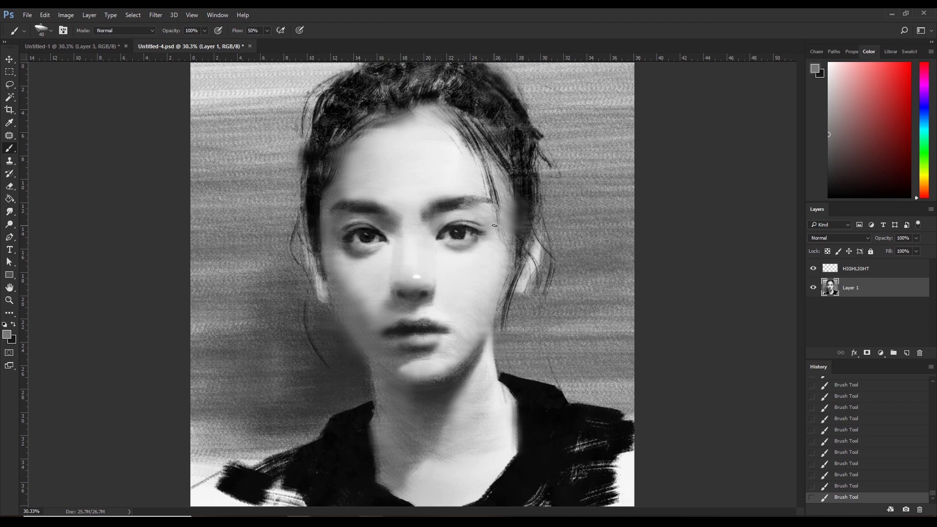
left_click(492, 208, "alt")
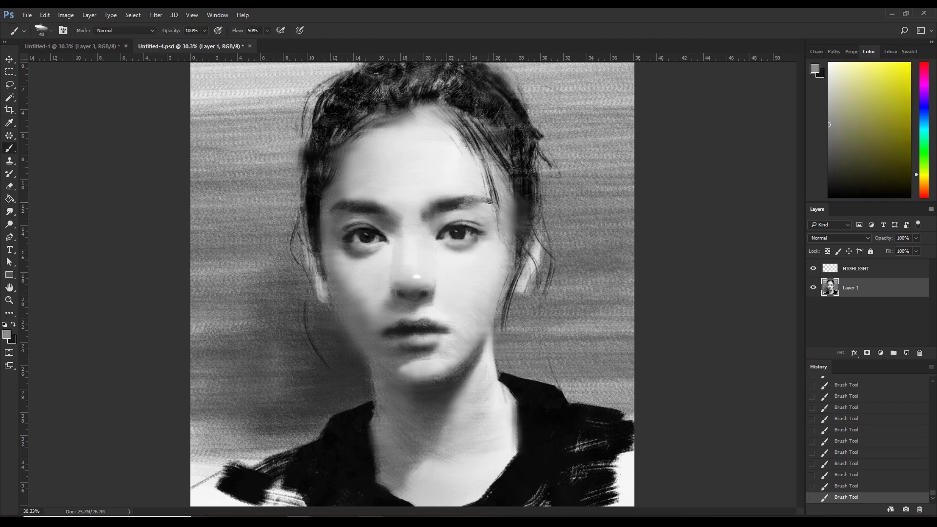
left_click(490, 202, "alt")
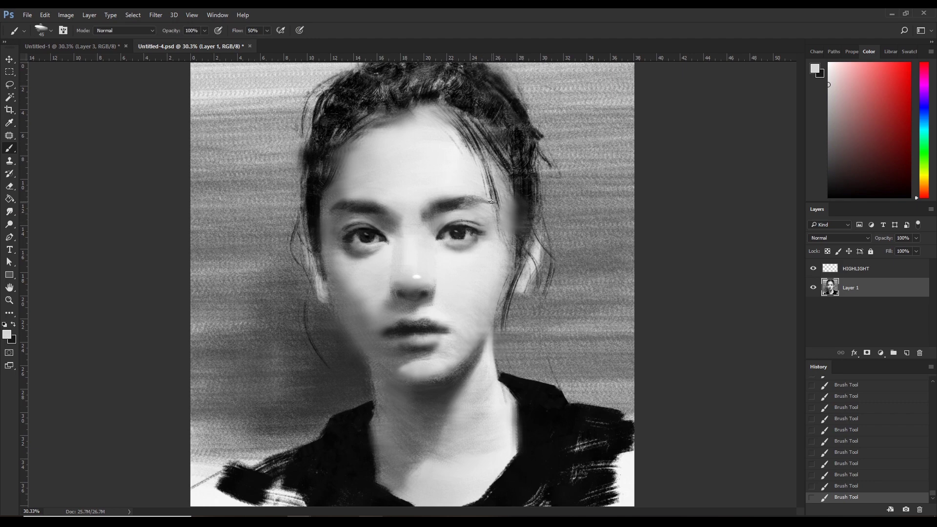
left_click(466, 203, "alt")
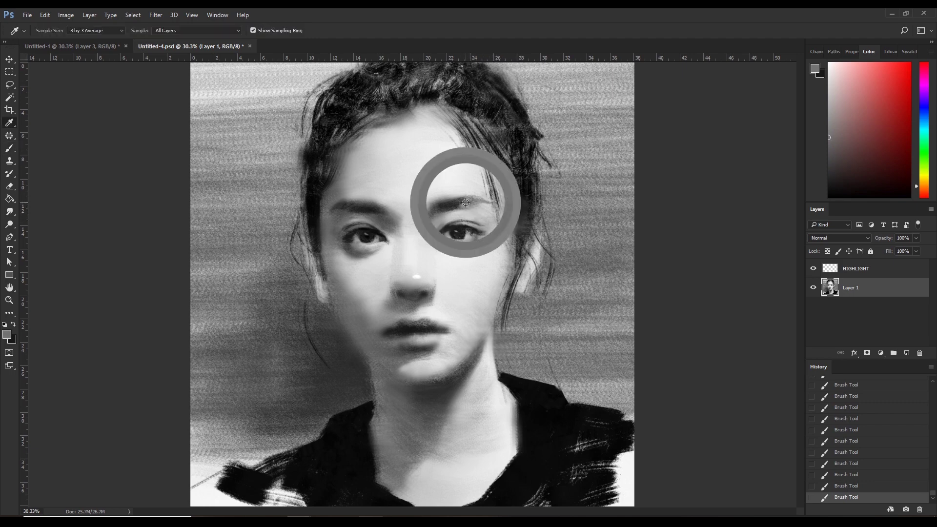
- Paint the right brow near-black at 90 px, then blend it into the forehead with lighter greys
left_click(491, 207, "alt")
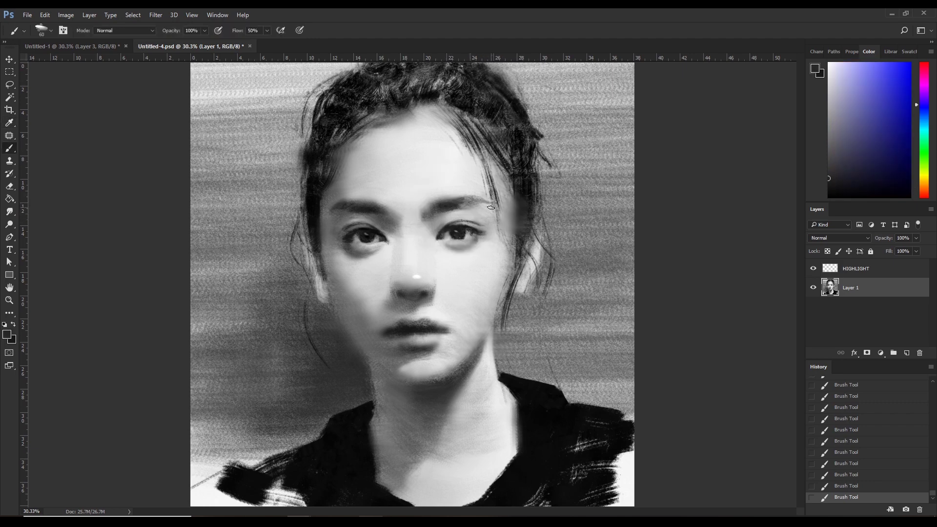
key("bracketright")
key("bracketright")
key("bracketright")
left_click_drag(442, 219, 454, 214)
left_click(451, 200, "alt")
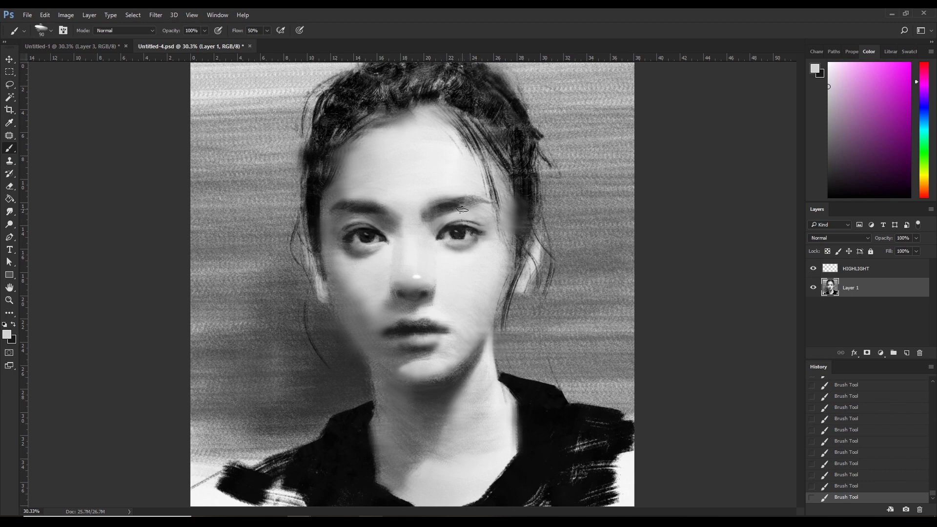
mouse_move(462, 209)
left_mouse_down()
mouse_move(442, 204)
mouse_move(464, 207)
left_mouse_up()
left_click(436, 221, "alt")
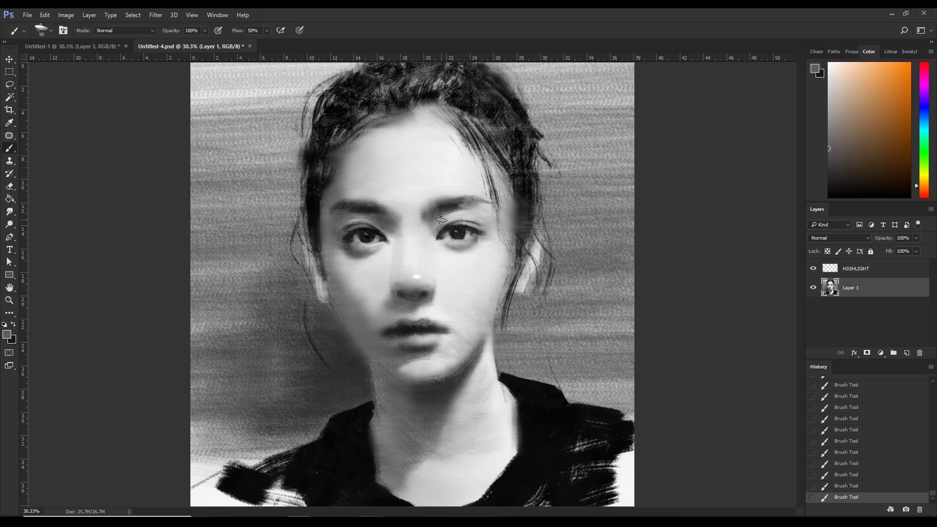
key("bracketright")
key("bracketright")
left_click(451, 211, "alt")
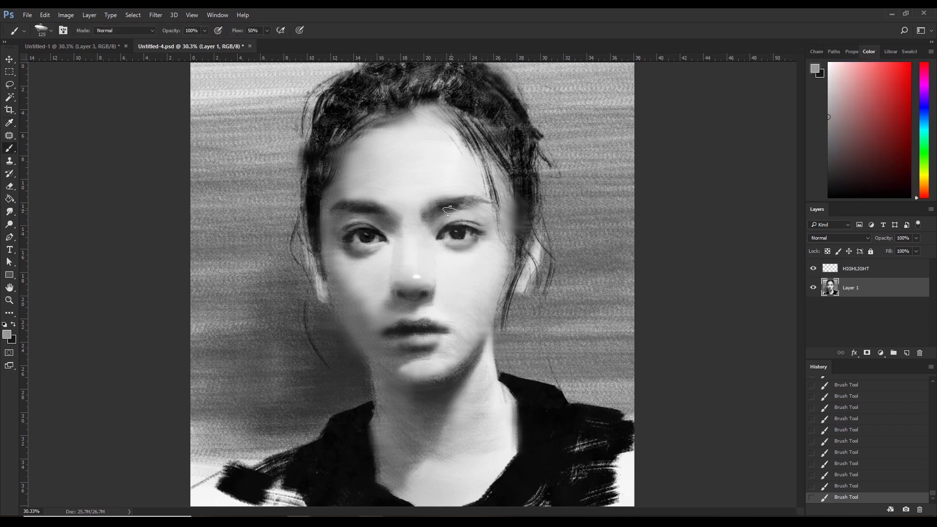
left_click(488, 225, "alt")
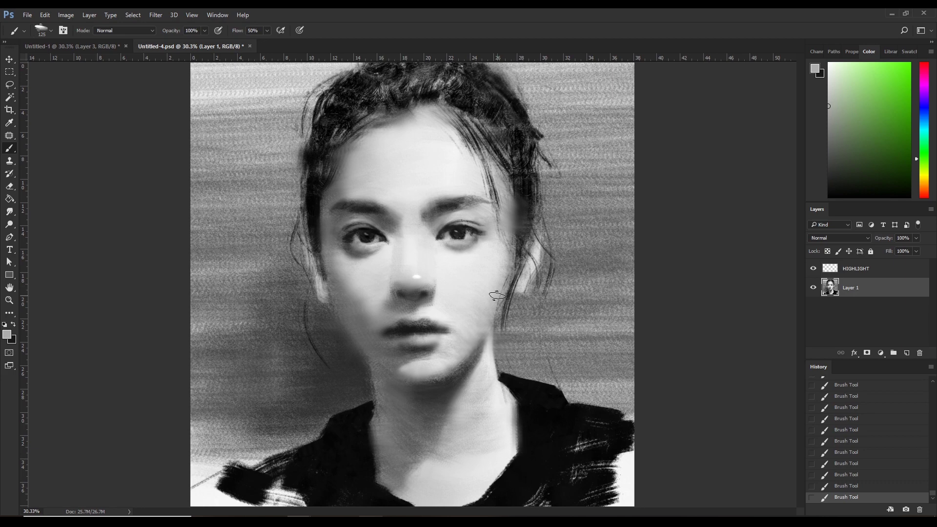
- Paint faint shading under the left eye with the sampled dark eye tone, then add soft dabs
key("i")
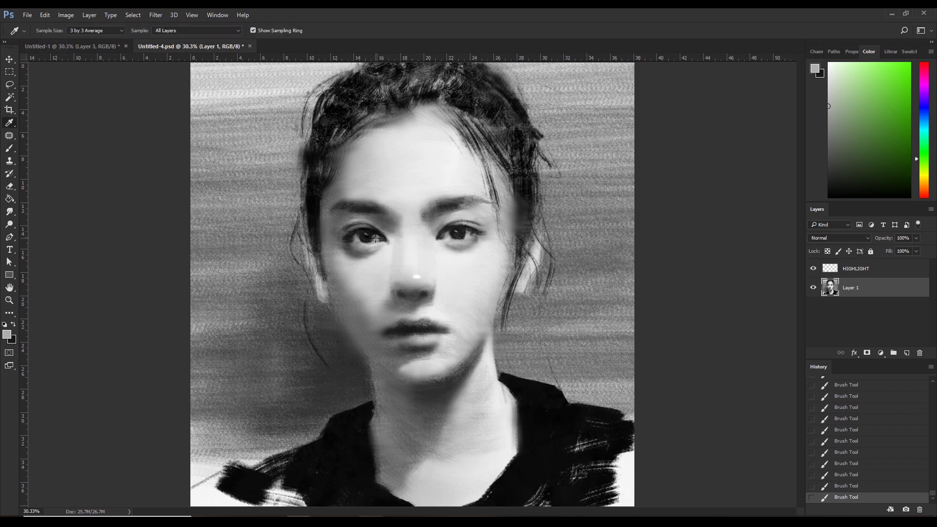
left_click(376, 239)
key("b")
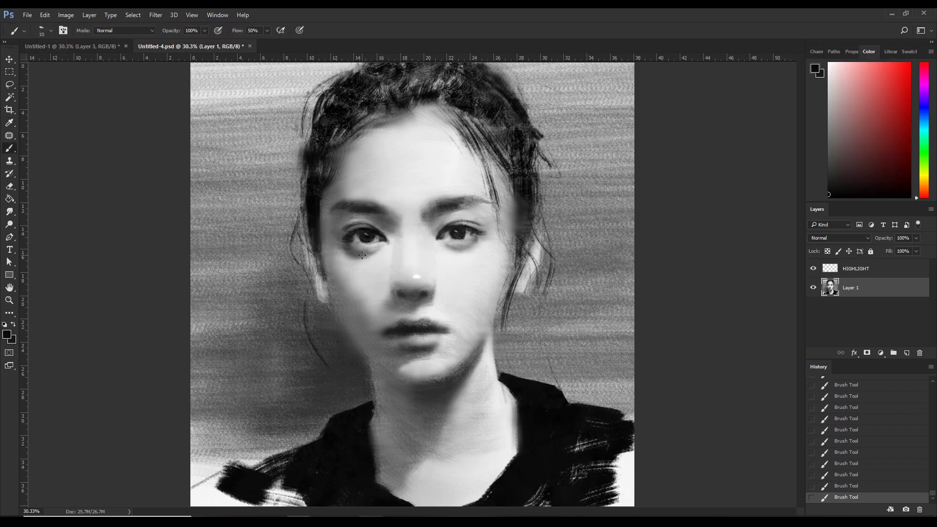
left_click_drag(363, 245, 365, 253)
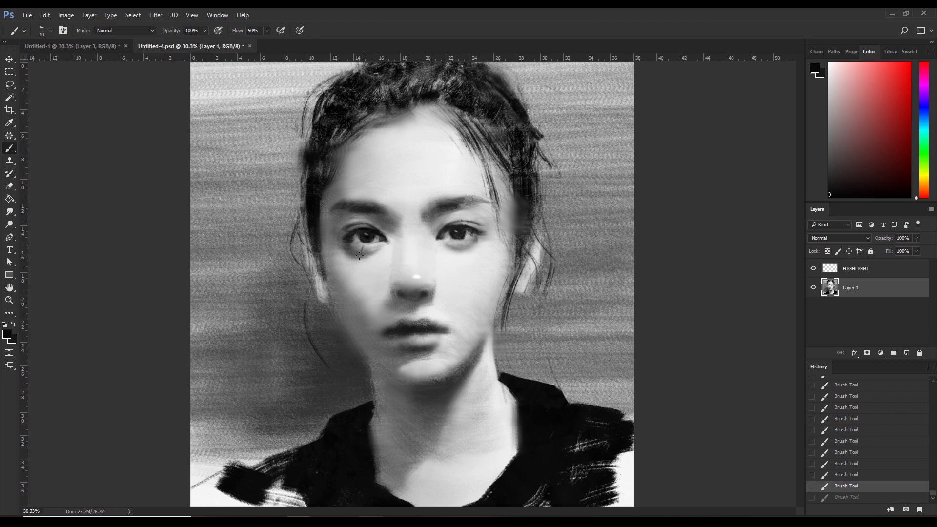
key("ctrl+z")
key("ctrl+shift+z")
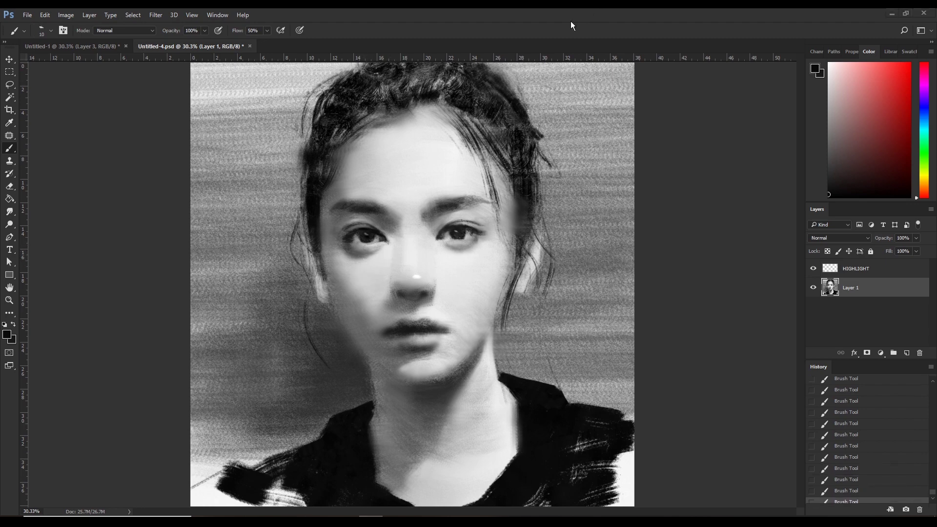
mouse_move(369, 247)
left_mouse_down()
mouse_move(371, 256)
mouse_move(372, 247)
left_mouse_up()
left_click(375, 246)
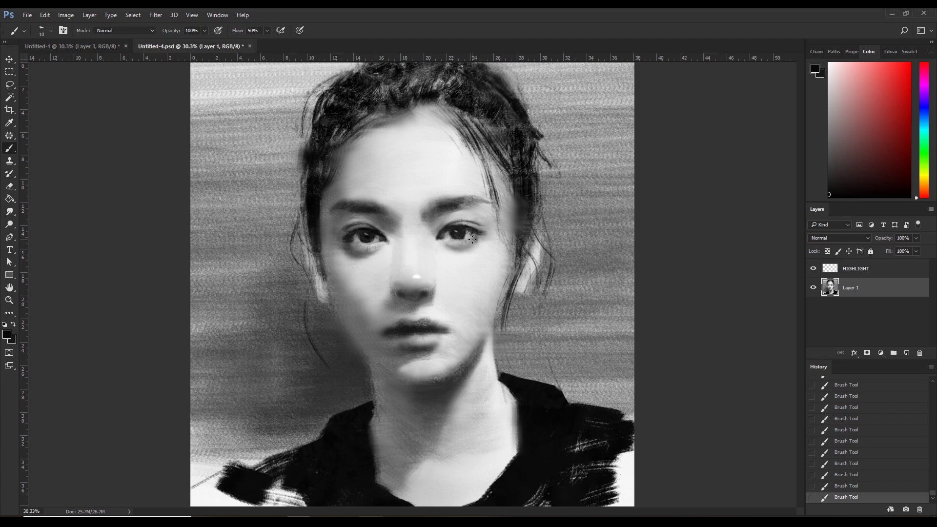
key("alt")
- Dab a white catchlight in the left eye on HIGHLIGHT, compare before/after, then return to Layer 1
key("x")
left_click(835, 272)
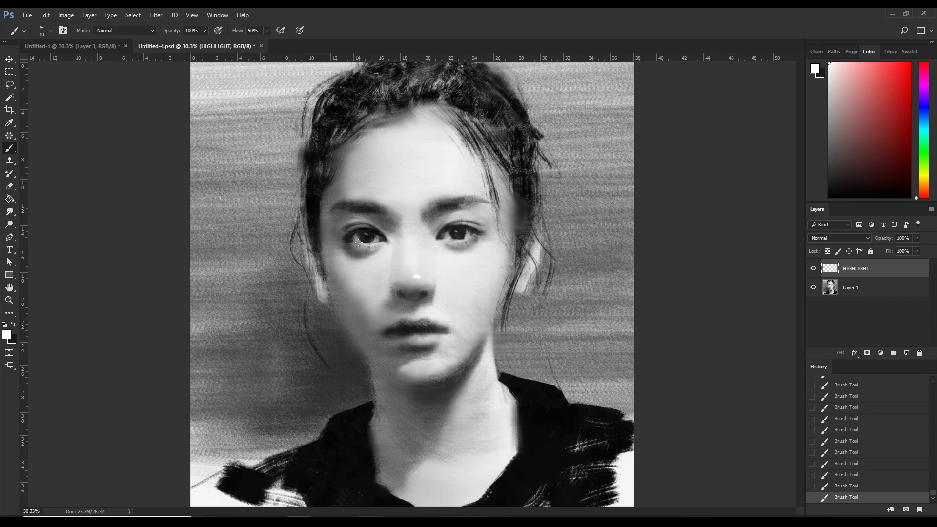
left_click(466, 226)
key("ctrl+alt+z")
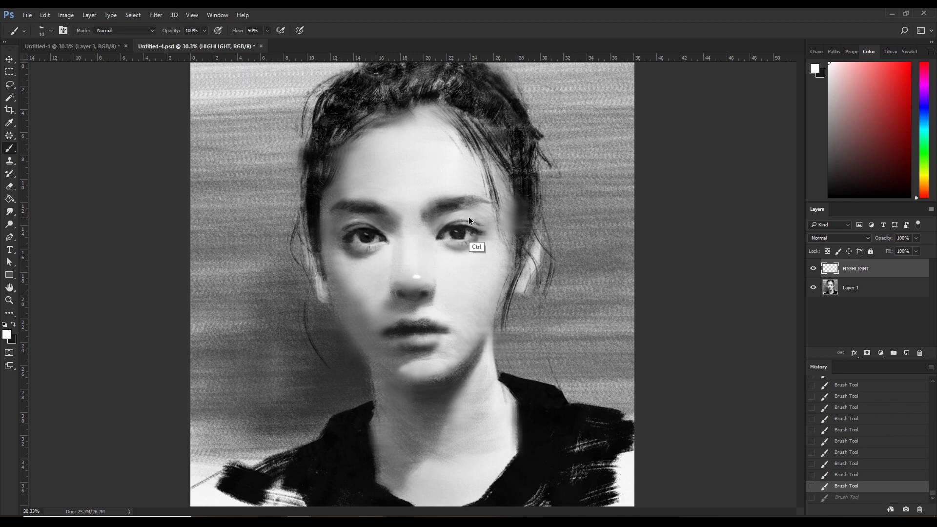
key("ctrl+alt+z")
key("ctrl+shift+z")
key("ctrl+shift+z")
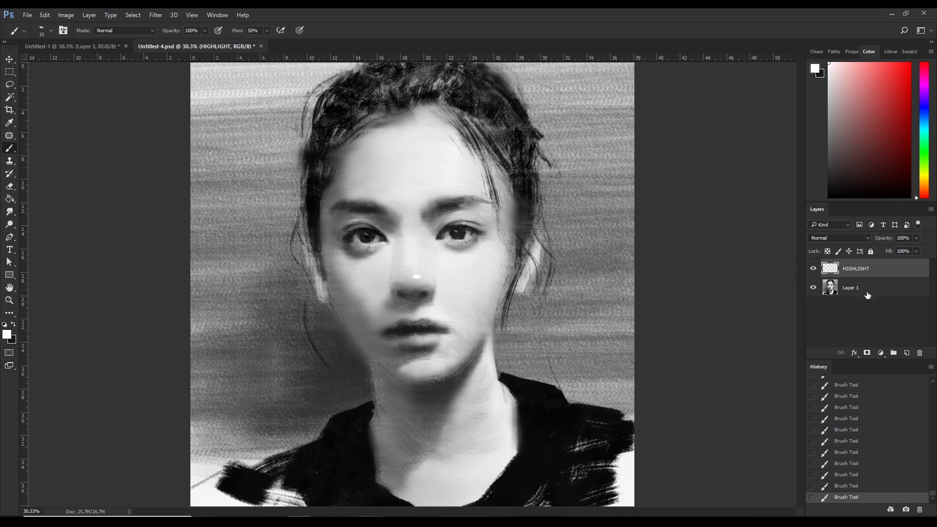
left_click(849, 289)
- Enlarge the brush to 80 and sample the dark eye tone and greys around the nose
key("bracketright")
key("bracketright")
key("bracketright")
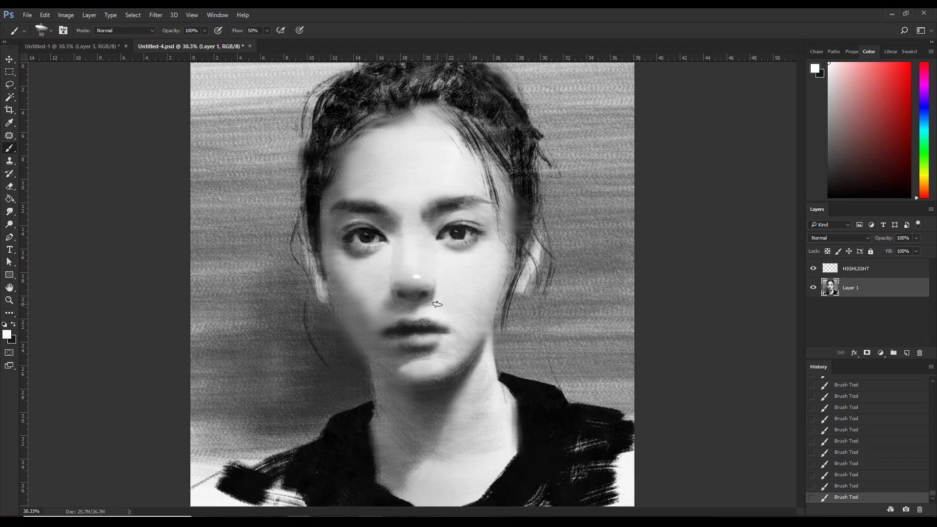
key("i")
left_click(457, 236)
key("b")
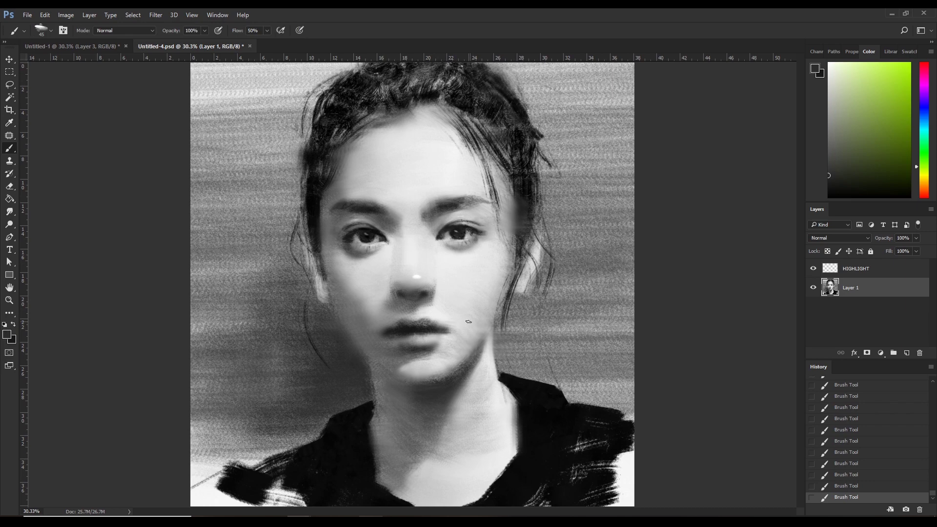
left_click(426, 291, "alt")
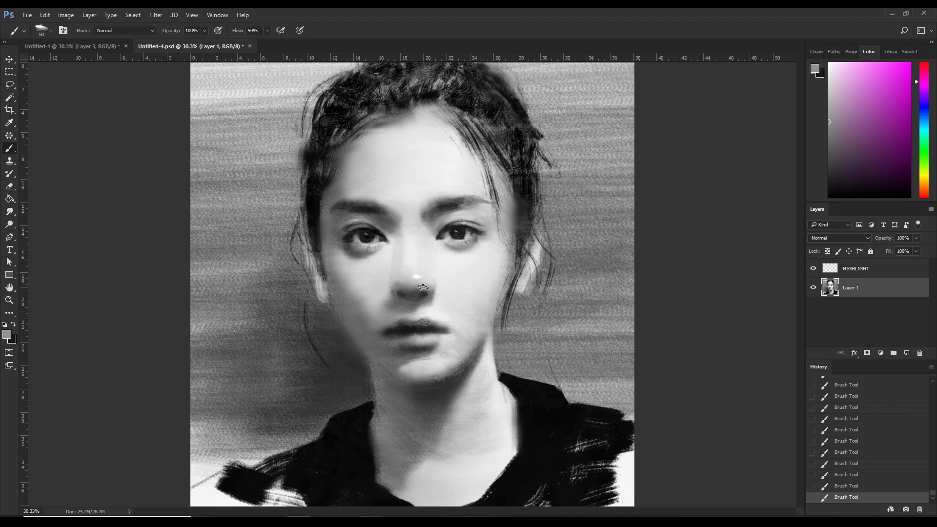
key("bracketright")
key("bracketright")
key("bracketright")
key("alt")
left_click(403, 290, "alt")
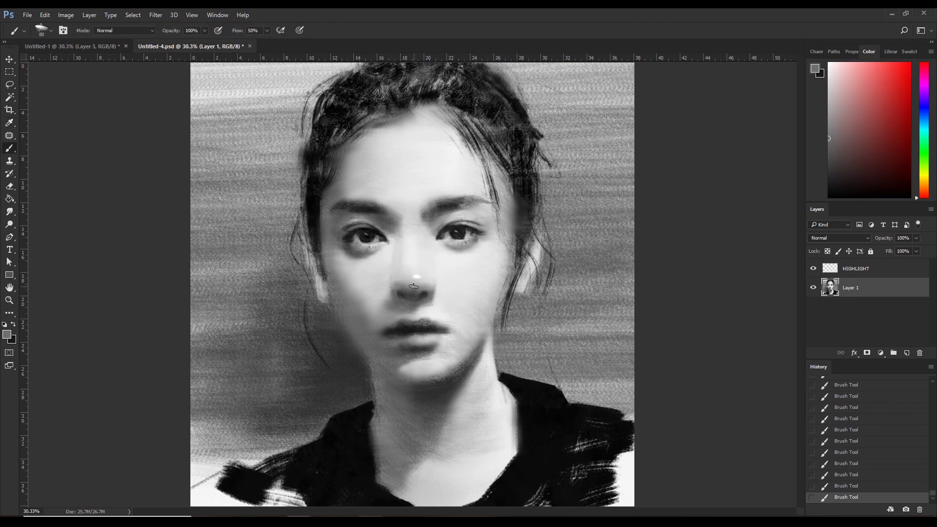
- Shade just below the nose with a 45 px brush and dab sampled grey onto it
key("ctrl+z")
key("ctrl+z")
key("bracketleft")
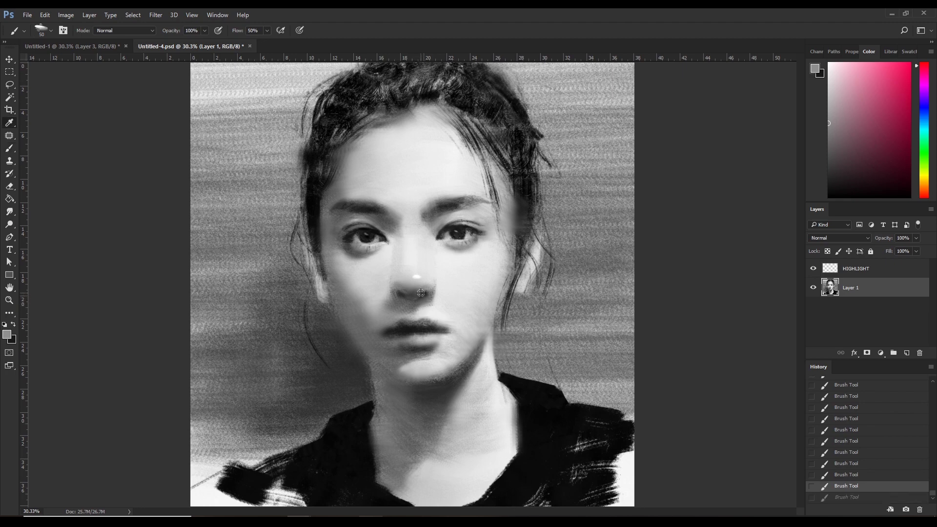
left_click(413, 308, "alt")
key("bracketleft")
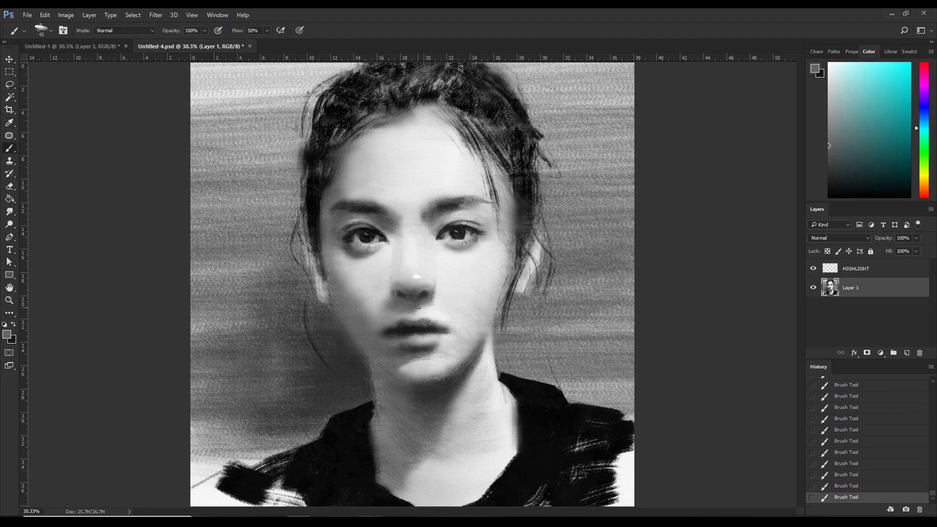
left_click_drag(407, 300, 413, 307)
left_click(441, 303, "alt")
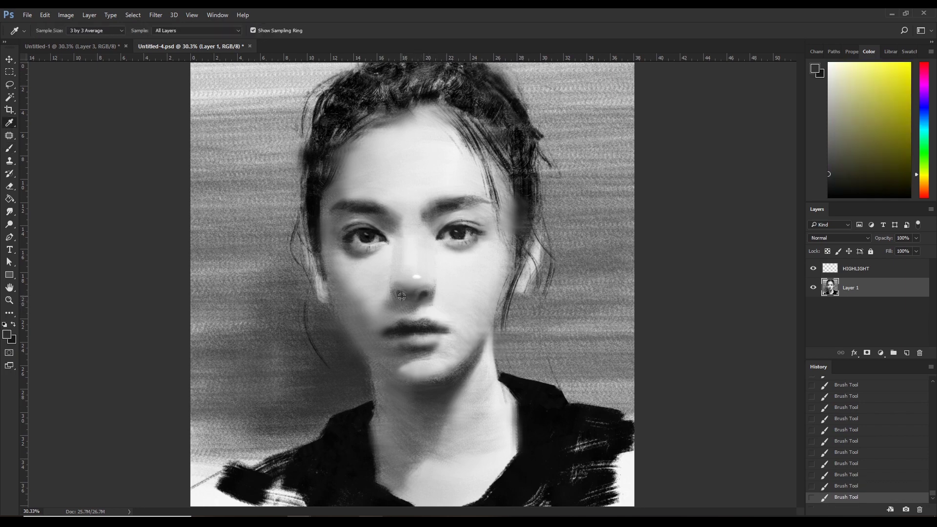
left_click(405, 298, "alt")
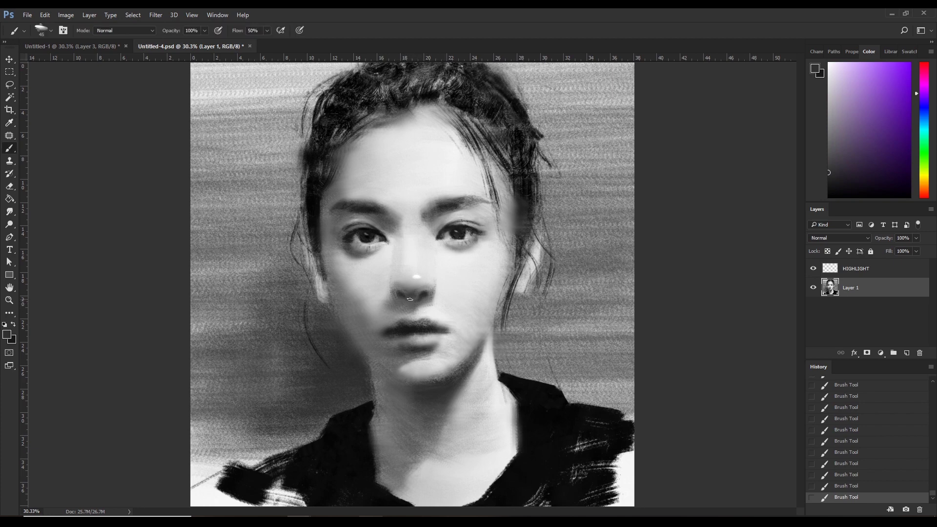
left_click(454, 285, "alt")
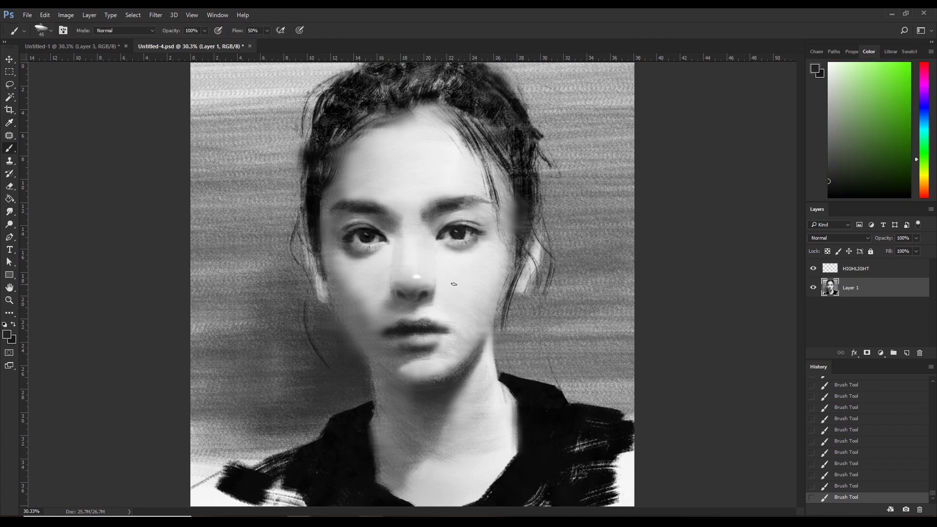
left_click(426, 296)
- Sample lighter greys from the nose and face, enlarging the brush to 60 then 90
key("bracketright")
key("bracketright")
left_click(408, 297, "alt")
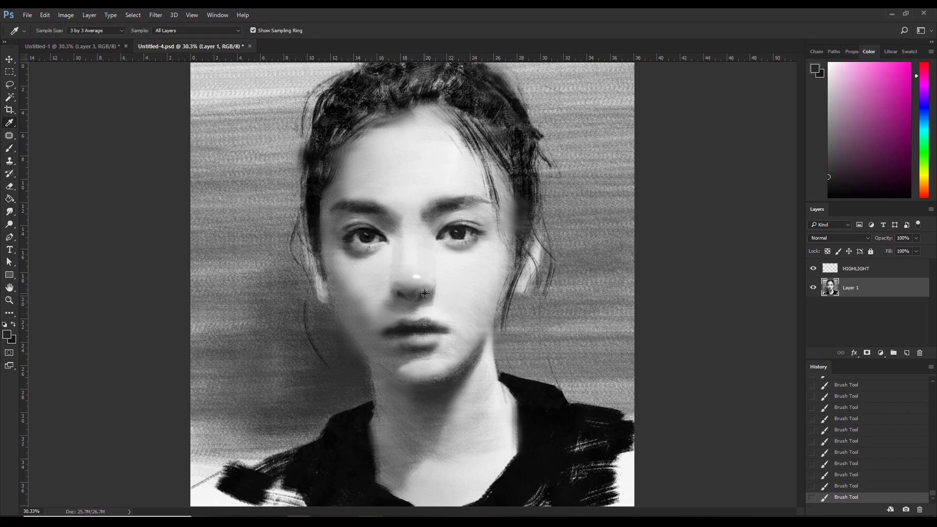
left_click(437, 302, "alt")
left_click(432, 303, "alt")
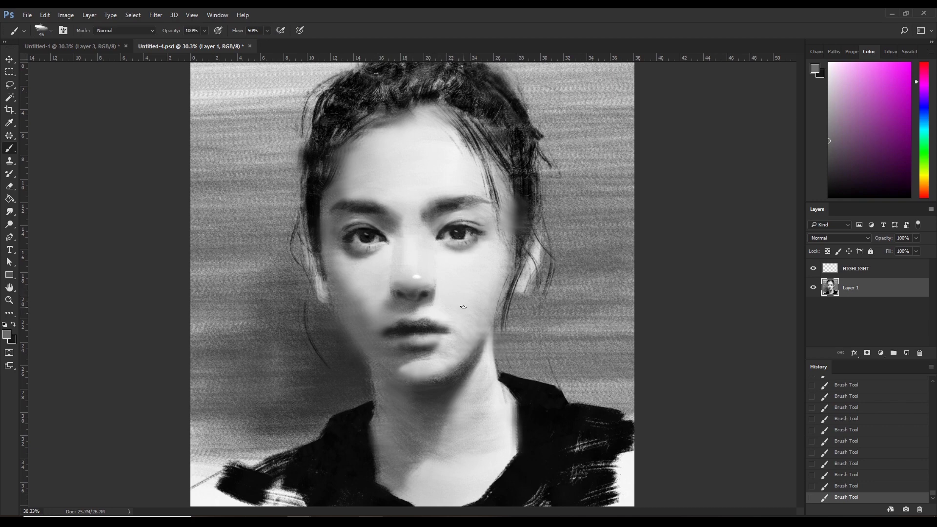
left_click(428, 284, "alt")
key("]")
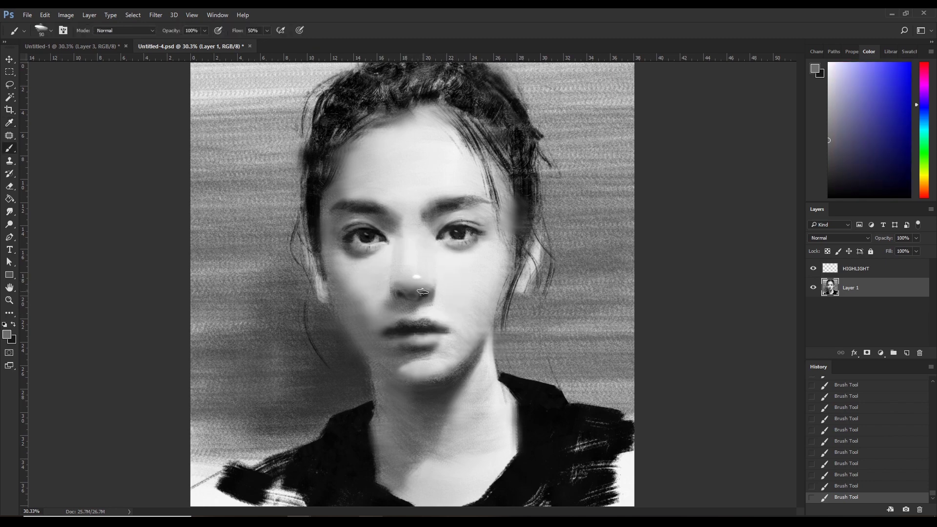
left_click(407, 282, "alt")
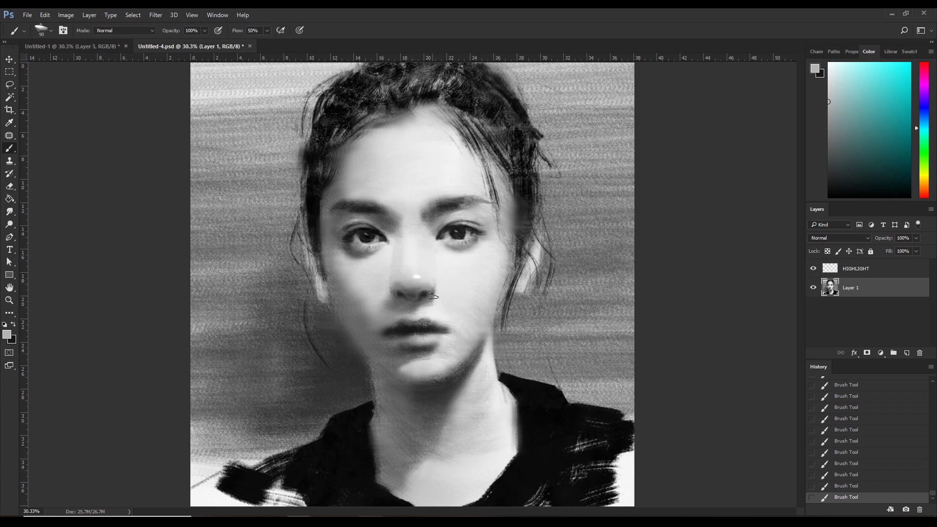
- Repaint the side and bridge of the nose with sampled greys, undoing unwanted strokes
key("i")
left_click(406, 275)
key("b")
left_click(399, 276, "alt")
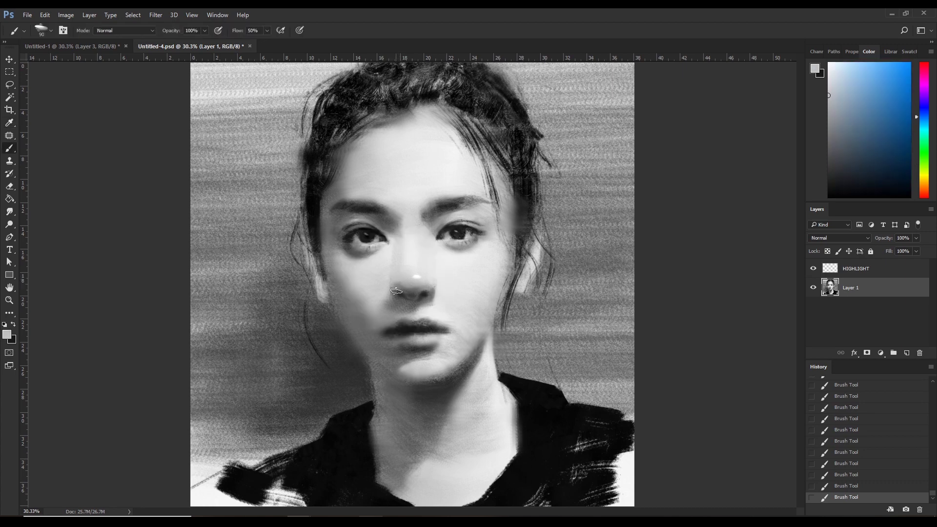
left_click(388, 236, "alt")
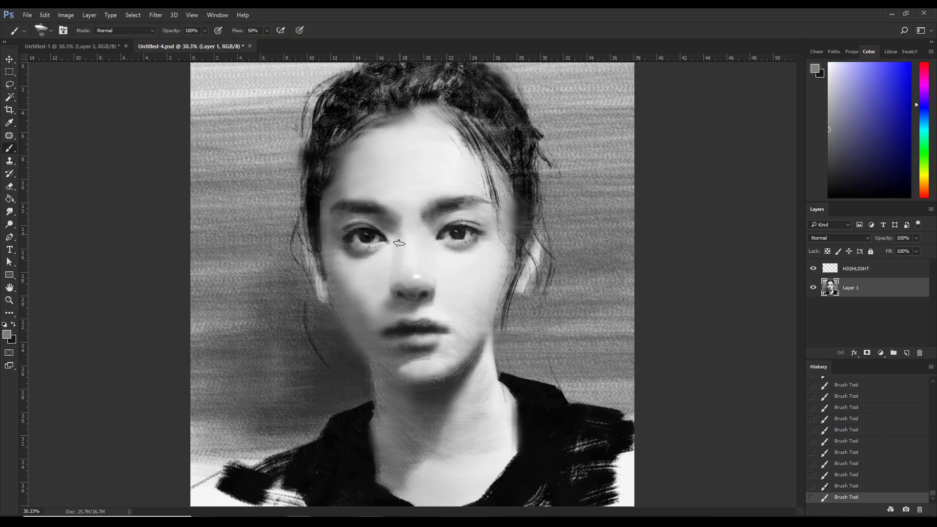
key("ctrl+z")
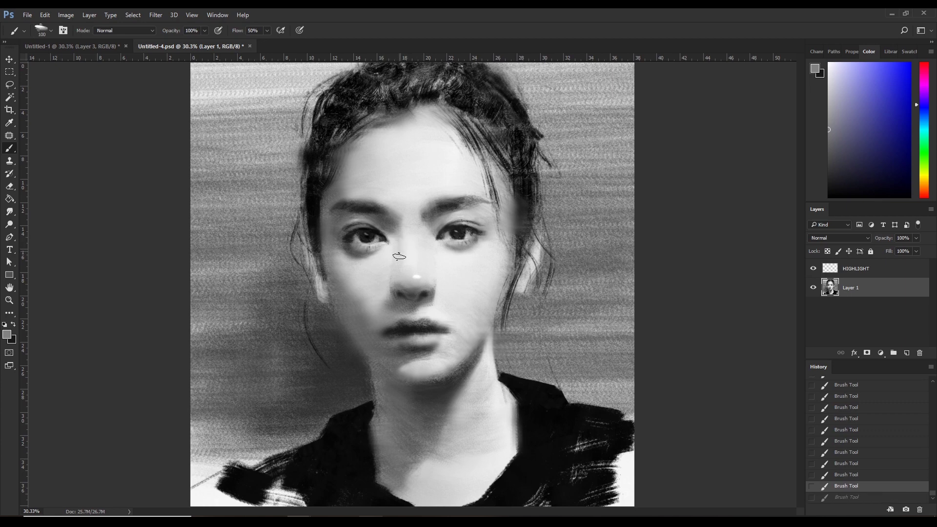
key("ctrl+z")
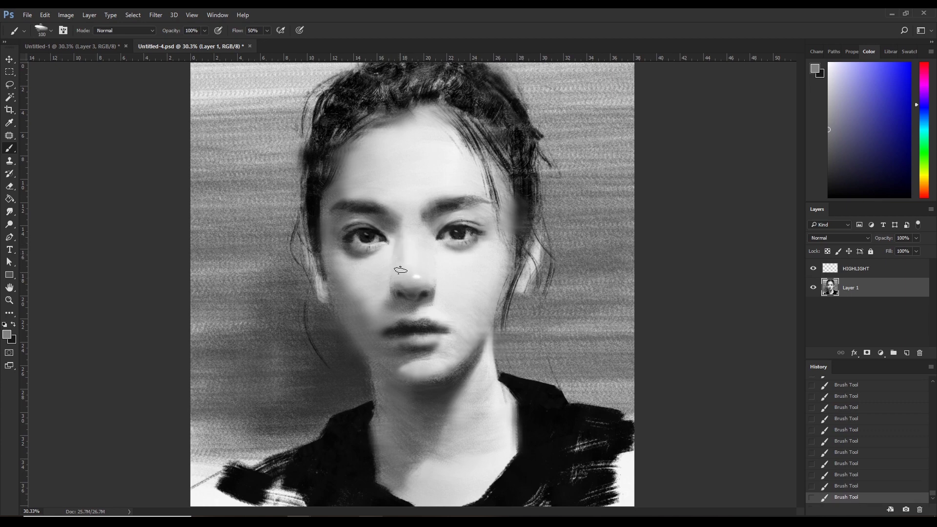
left_click(393, 260, "alt")
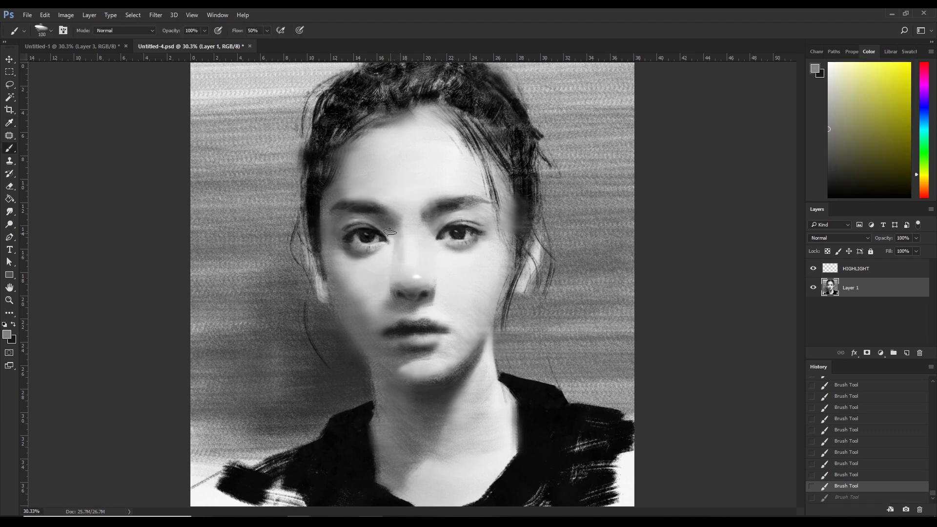
left_click(392, 251, "alt")
left_click(403, 275, "alt")
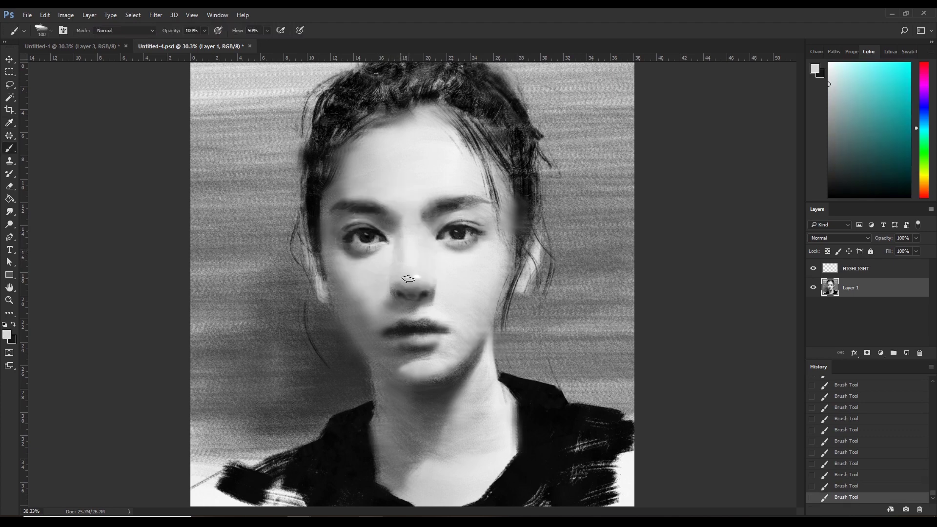
left_click(399, 284, "alt")
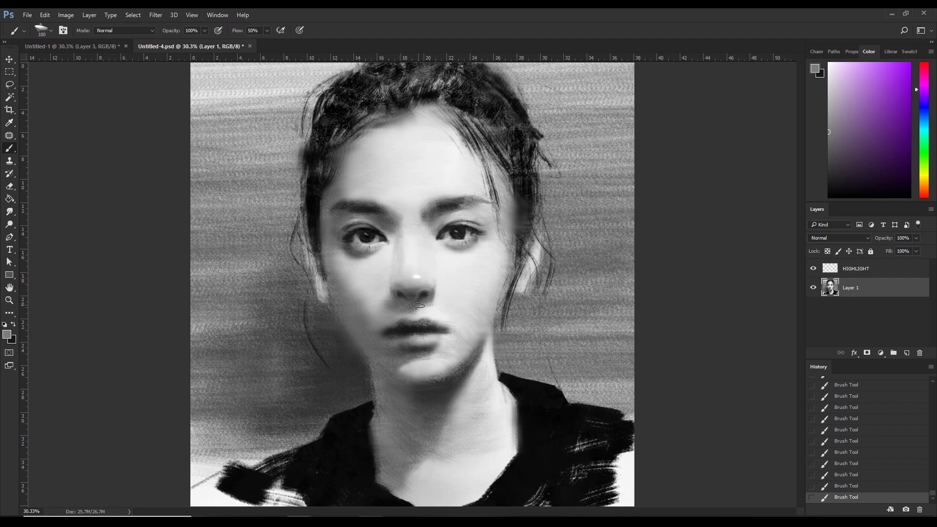
key("ctrl+z")
- Paint lighter grey strokes down the nose, undoing and repainting the weaker ones
left_click(401, 259)
left_click(400, 254, "alt")
left_click(395, 254, "alt")
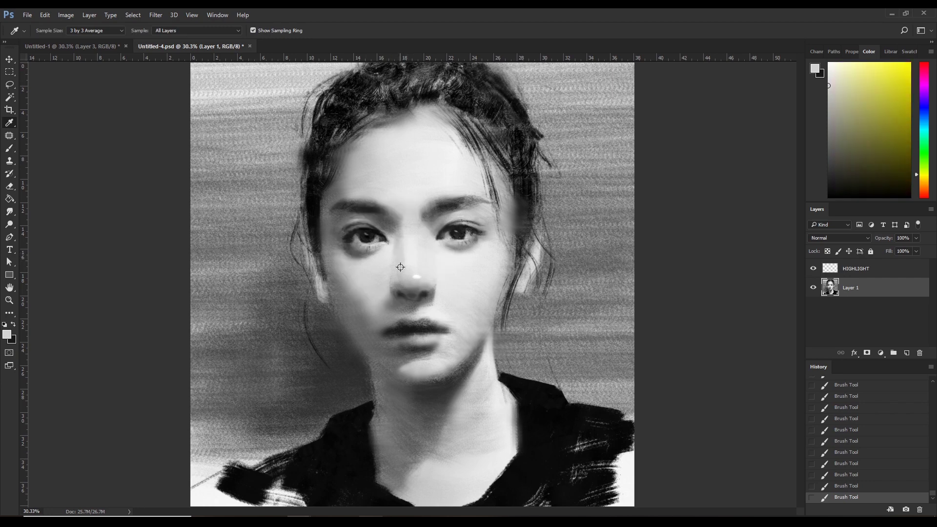
key("bracketleft")
left_click(397, 286, "alt")
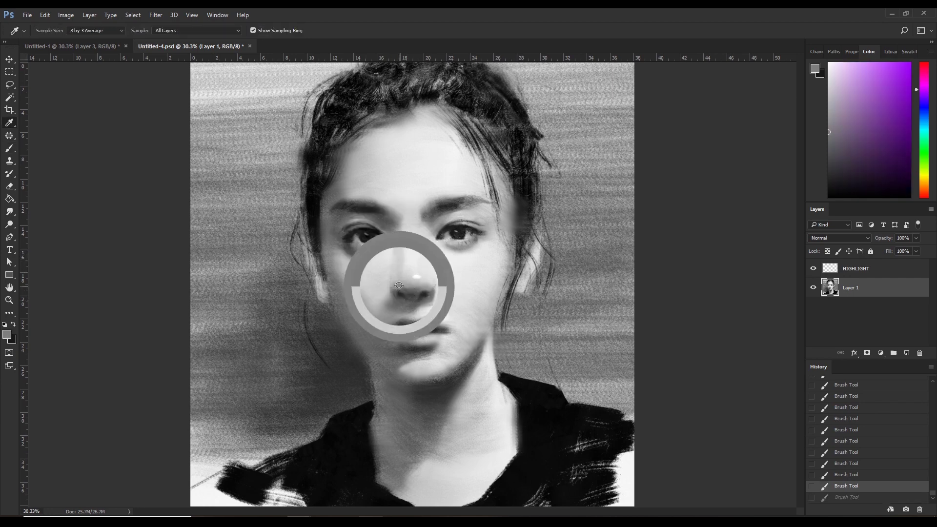
key("ctrl+z")
left_click(400, 299)
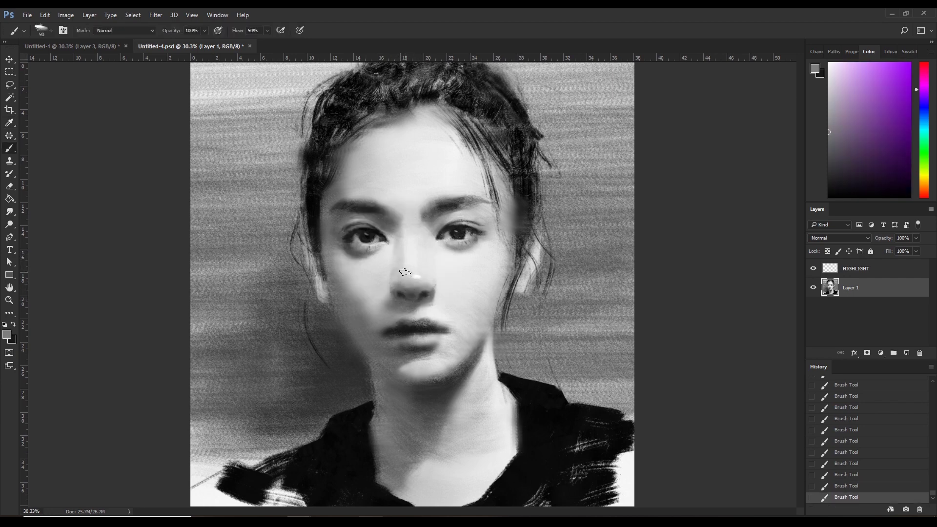
left_click(398, 252, "alt")
- Sample a grey from the nose bridge and undo, then restore, the last nose stroke
key("i")
left_click(425, 240)
key("b")
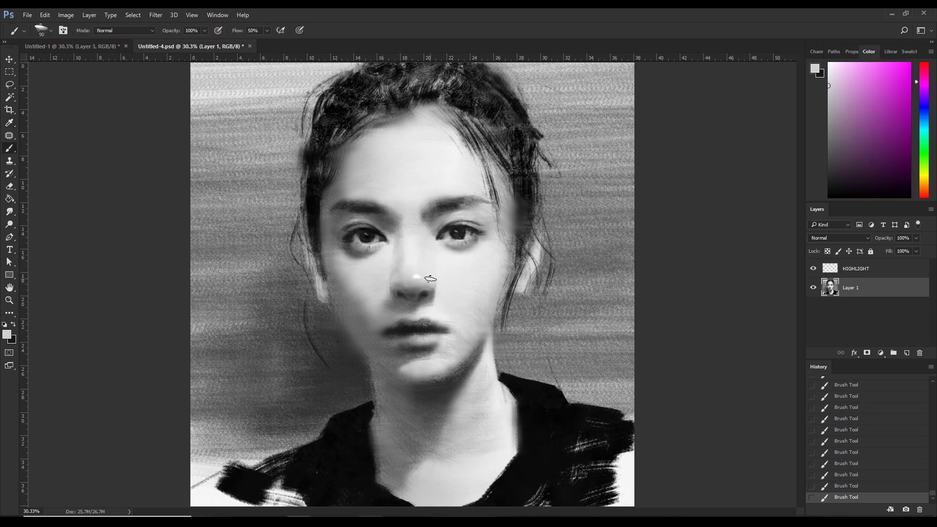
key("ctrl+z")
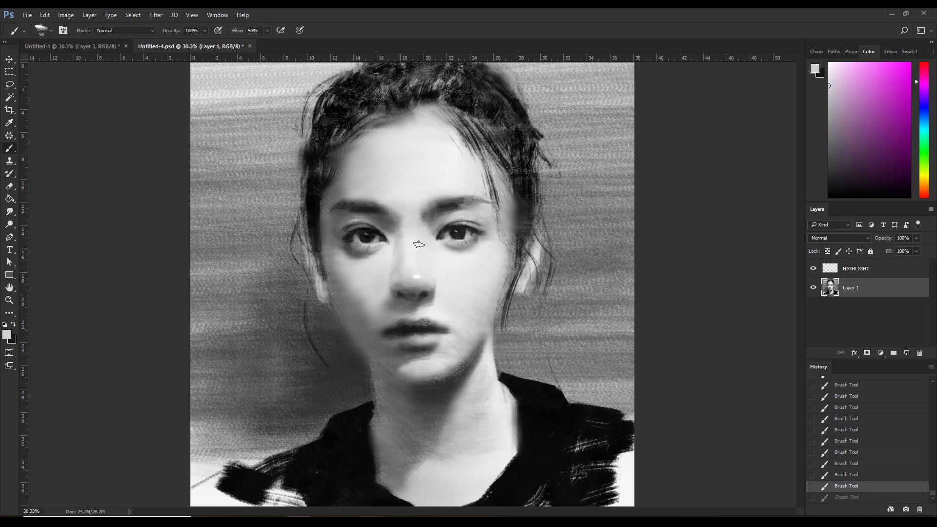
key("ctrl+z")
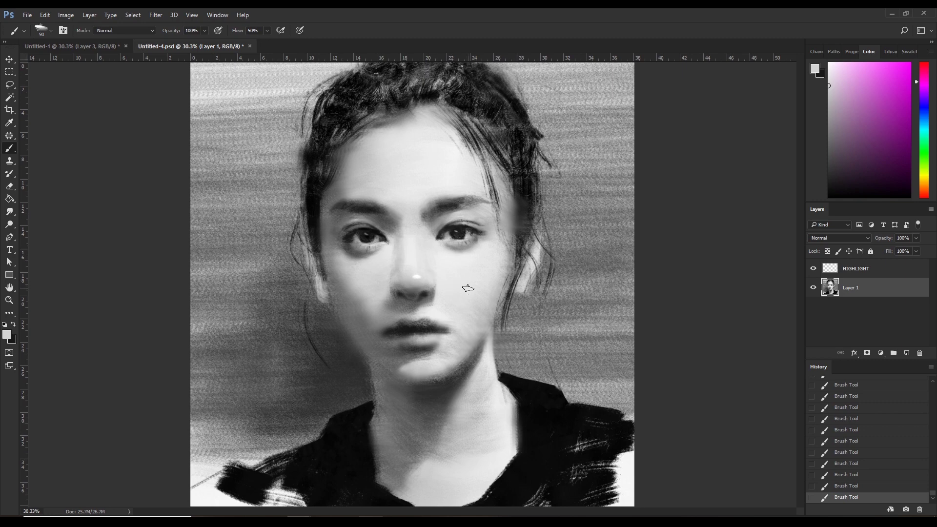
- Paint a bright white highlight on the nose tip, blending it with a sampled light grey
left_click(419, 276, "alt")
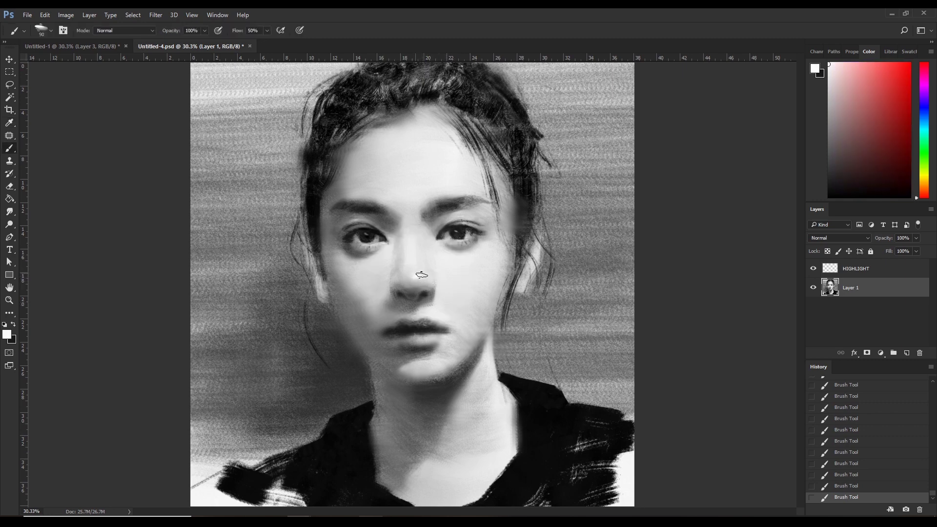
left_click(416, 276)
key("i")
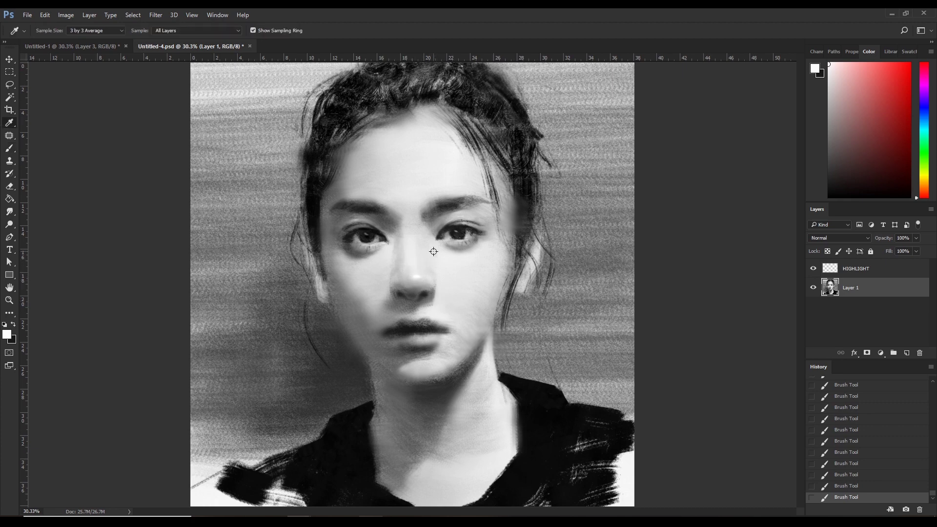
left_click(416, 281)
key("b")
left_click(416, 279)
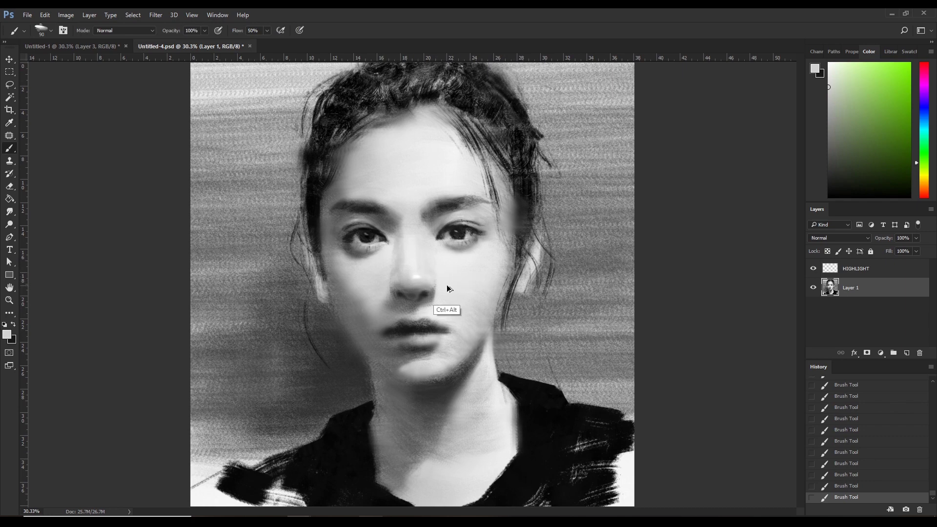
left_click(420, 286)
- Lasso the nose-tip highlight on HIGHLIGHT and nudge it two steps down with a transform
left_click(858, 268)
key("l")
left_click_drag(405, 274, 406, 276)
key("ctrl+t")
key("Down")
key("Down")
key("Down")
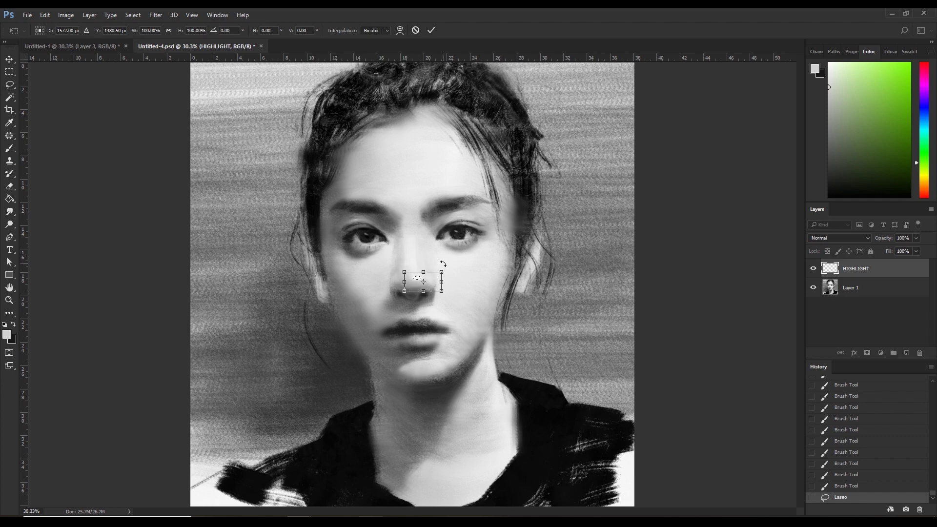
key("Down")
key("Down")
key("Down")
key("Return")
key("ctrl+d")
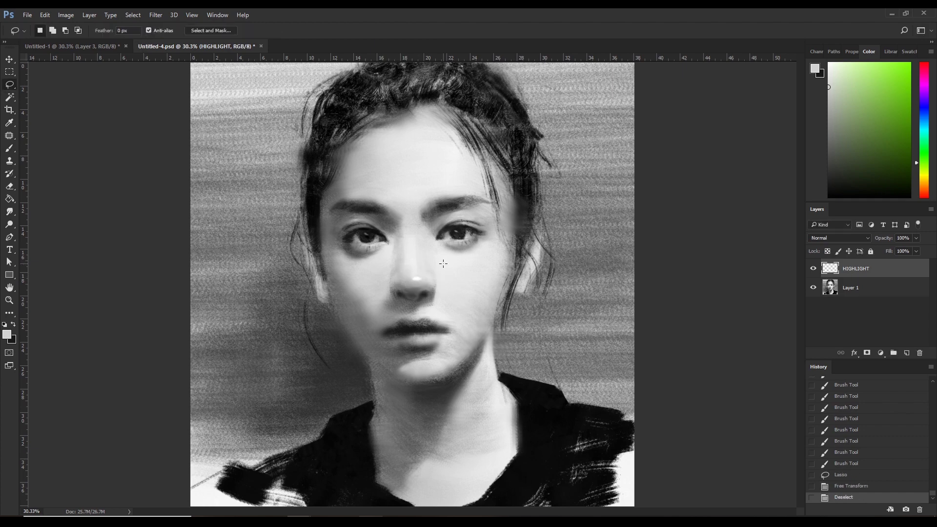
- Erase part of the nose-tip highlight with the Eraser
key("e")
left_click(410, 282)
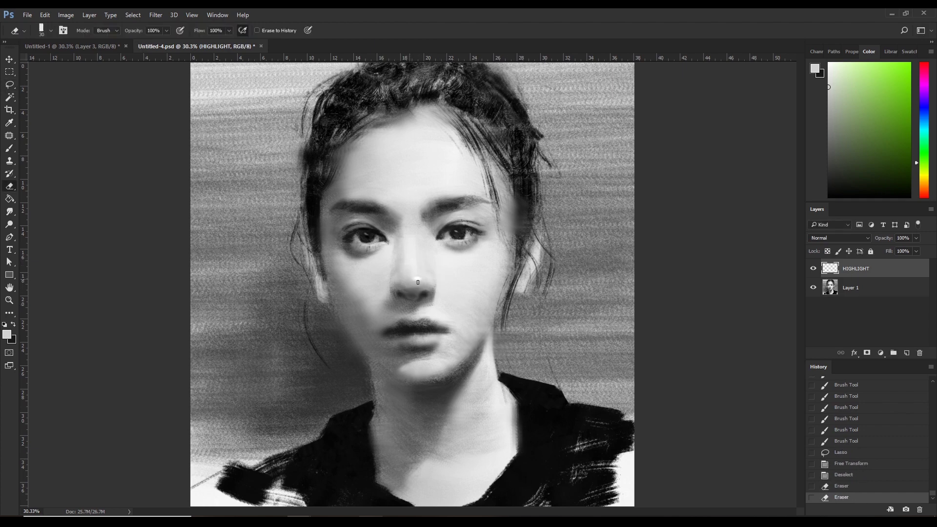
left_click(419, 282)
left_click(422, 281)
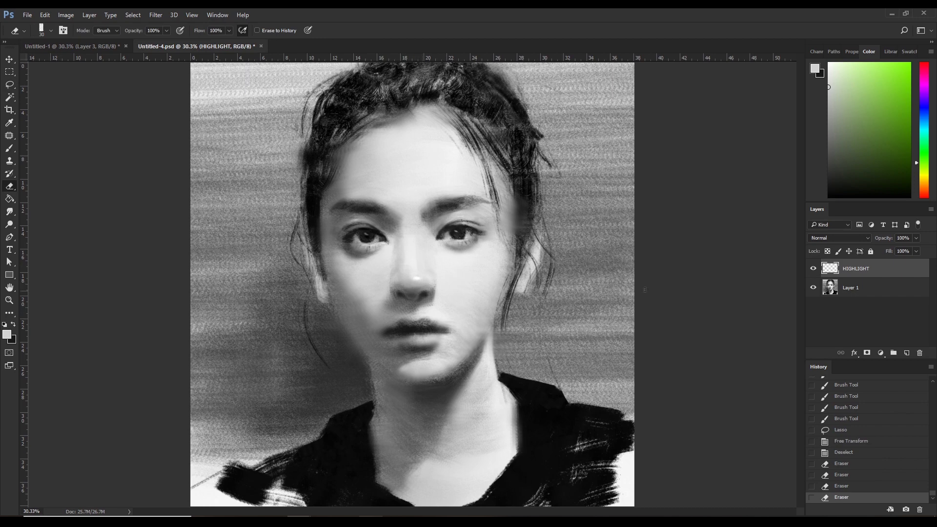
- On Layer 1, set up a black soft round brush at 50 px
left_click(846, 291)
key("b")
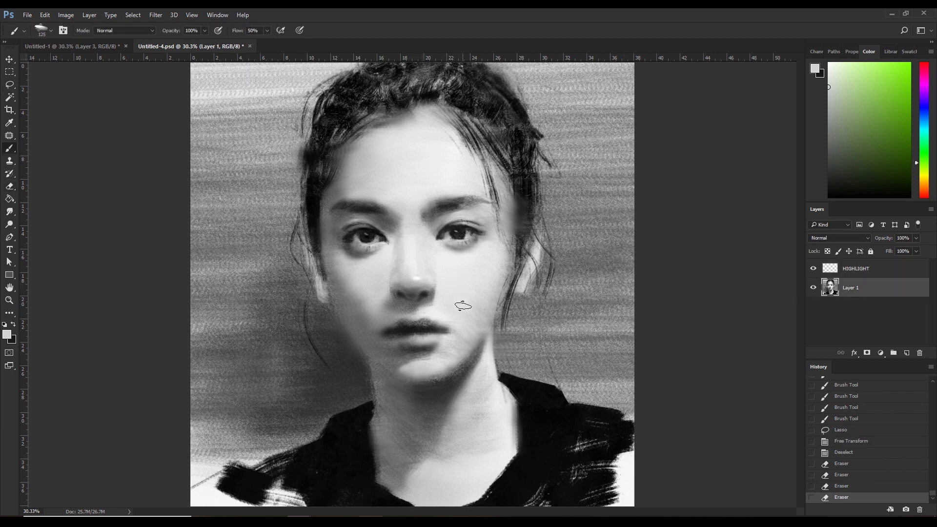
left_click(42, 30)
left_click(21, 125)
key("x")
key("bracketleft")
key("bracketleft")
key("bracketleft")
key("bracketleft")
key("bracketleft")
- Deepen both eyes with small black dabs, then pick a mid grey paint colour
left_click(358, 237)
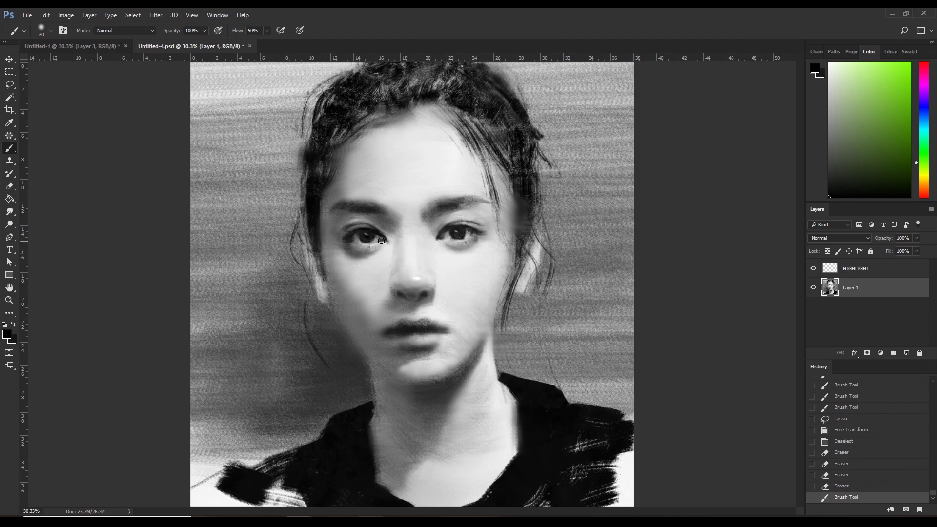
left_click(461, 243)
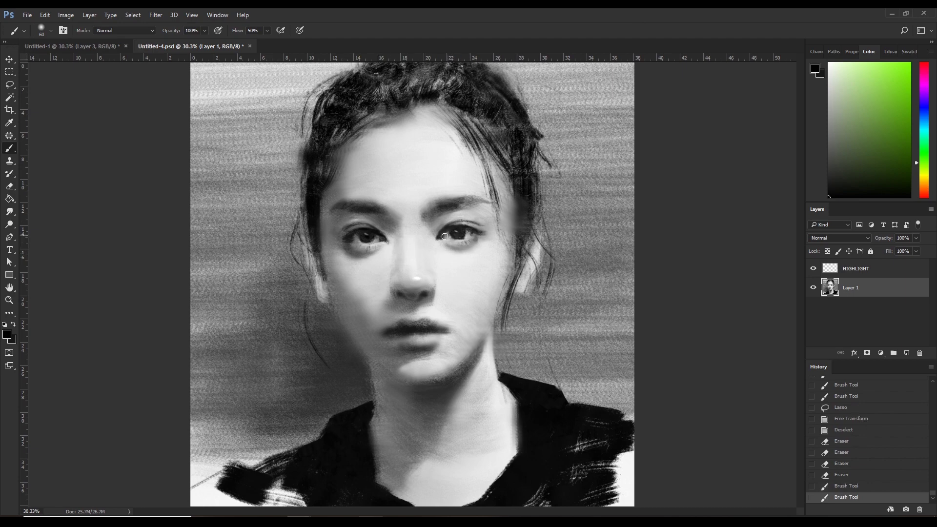
left_click(445, 236)
left_click(464, 233)
left_click(527, 273)
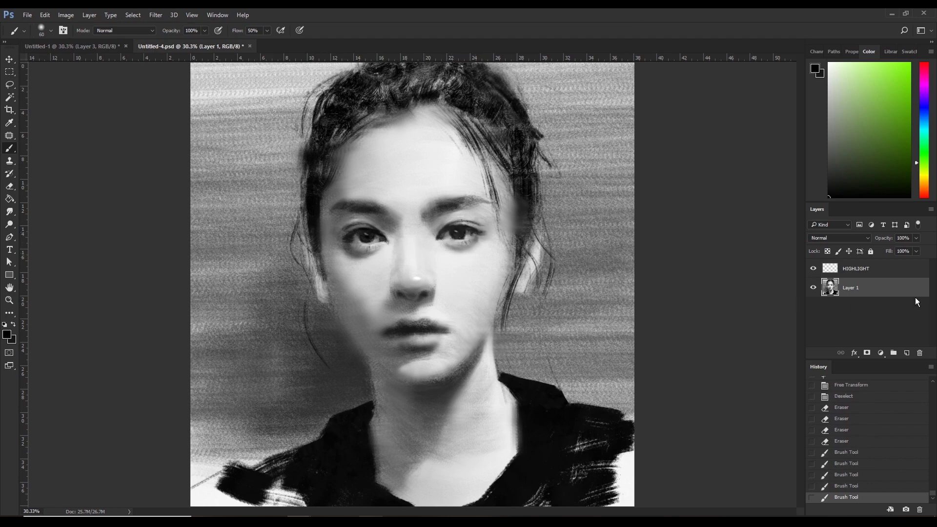
left_click_drag(877, 153, 829, 138)
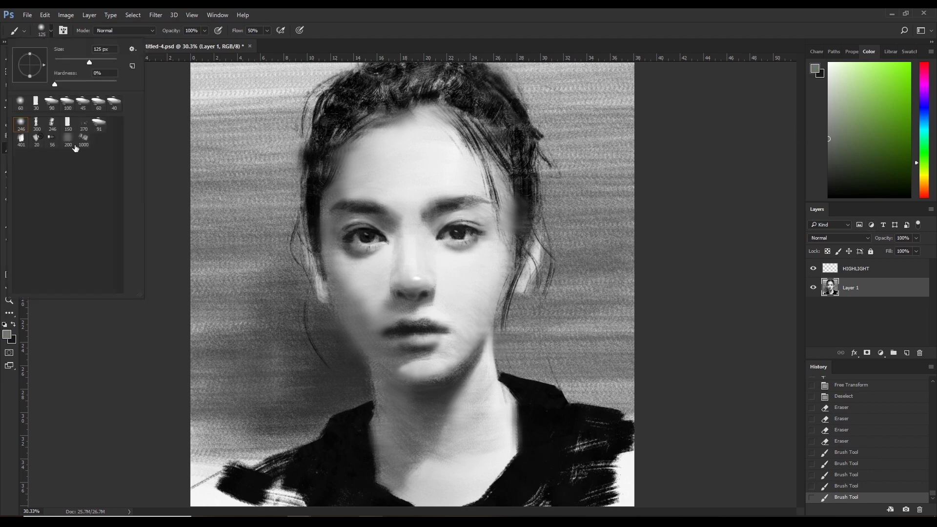
- Switch to a flat size-100 brush, try a darker stroke under the nose, then undo it
left_click(51, 30)
left_click(93, 128)
key("Return")
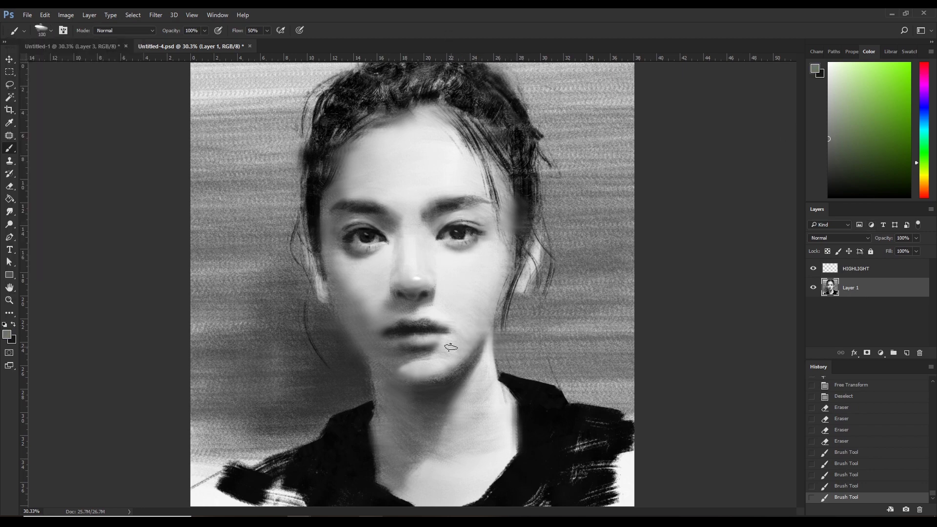
left_click(405, 323, "alt")
key("bracketleft")
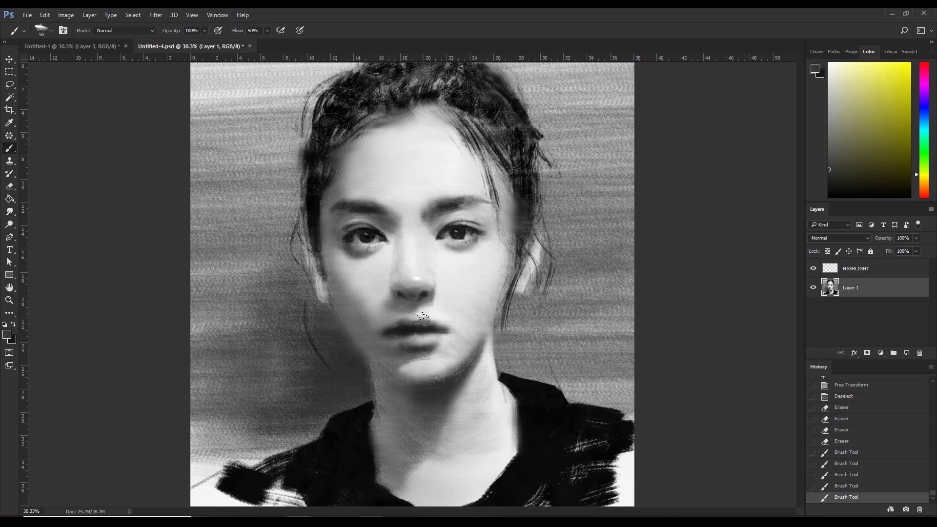
left_click(416, 305, "alt")
key("bracketleft")
key("bracketleft")
mouse_move(413, 302)
left_mouse_down()
mouse_move(418, 323)
mouse_move(423, 318)
left_mouse_up()
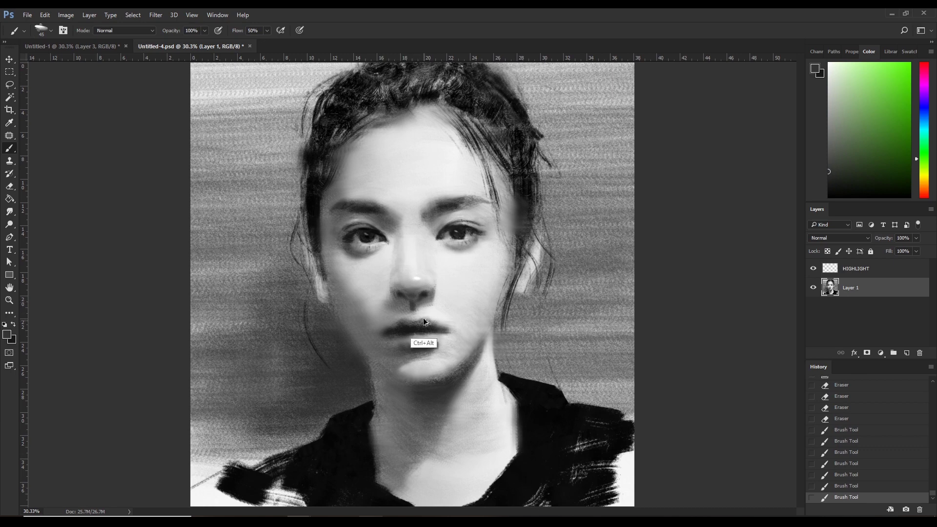
key("ctrl+alt+z")
- Paint small strokes just above and around the lips with a slightly larger brush
key("bracketright")
key("bracketright")
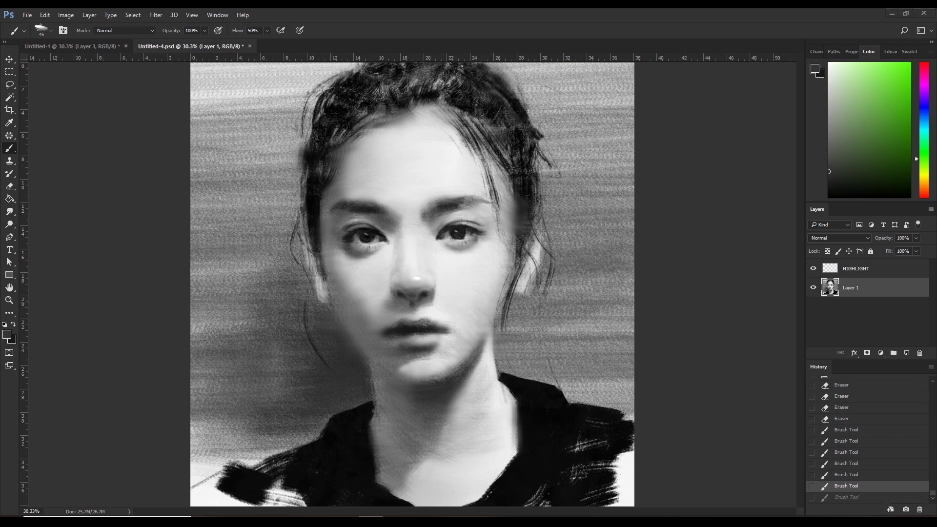
left_click(420, 320)
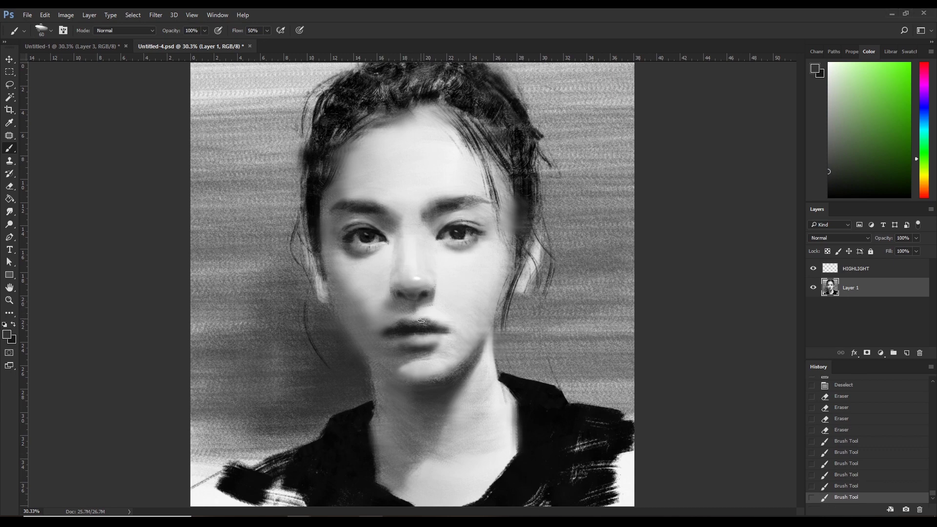
mouse_move(417, 324)
left_mouse_down()
mouse_move(416, 311)
mouse_move(422, 334)
left_mouse_up()
key("ctrl+alt+z")
key("ctrl+alt+z")
key("ctrl+shift+z")
key("ctrl+shift+z")
- Paint lighter sampled tones onto the lips and blend a subtle stroke across them
left_click(420, 317, "alt")
left_click_drag(411, 322, 415, 325)
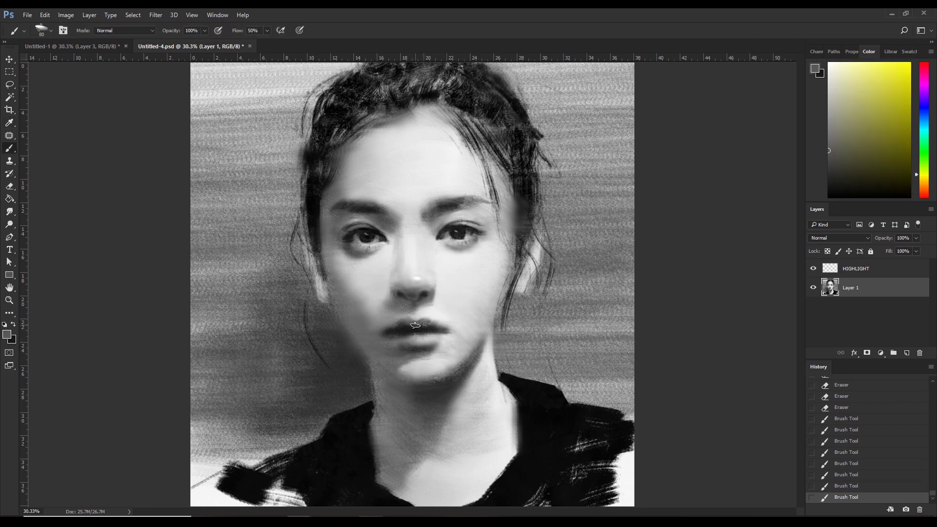
key("bracketleft")
left_click(413, 324)
left_click_drag(418, 321, 425, 329)
key("ctrl+z")
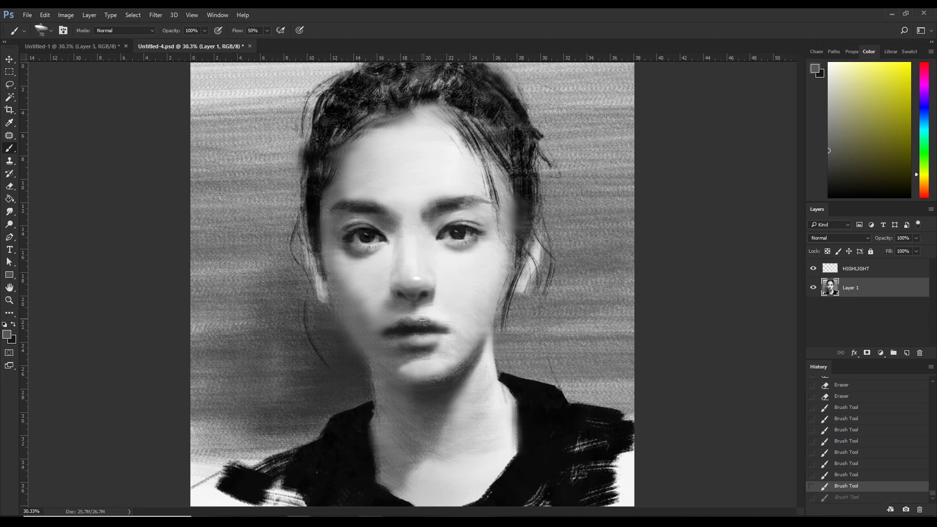
left_click(420, 318)
left_click_drag(426, 325, 441, 330)
- Sample new lip and skin tones and add a light stroke above the upper lip
left_click(437, 335)
key("bracketright")
left_click(425, 320, "alt")
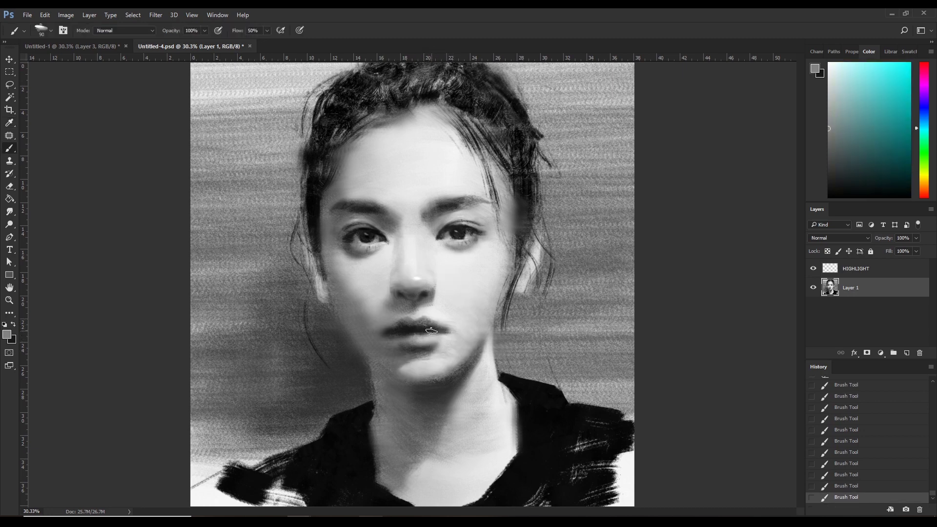
left_click(405, 322, "alt")
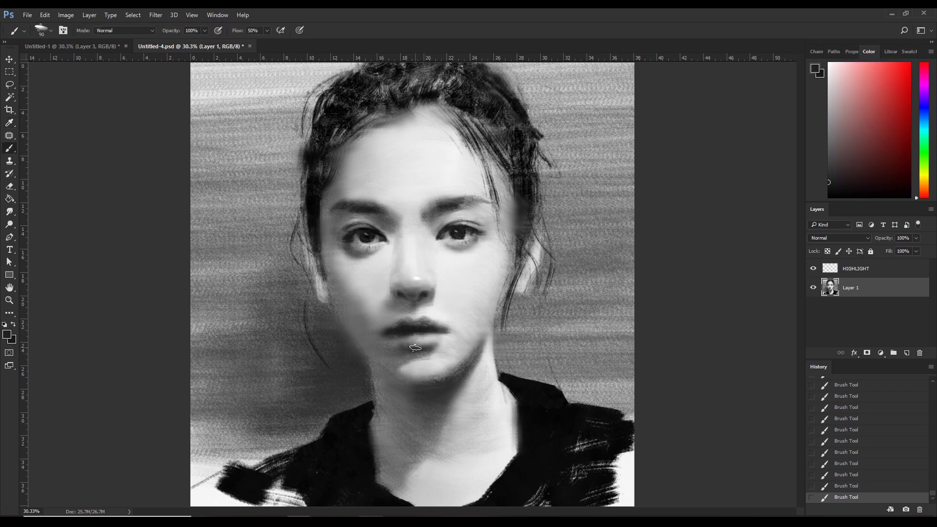
left_click(442, 311, "alt")
left_click_drag(423, 319, 423, 314)
left_click(422, 308, "alt")
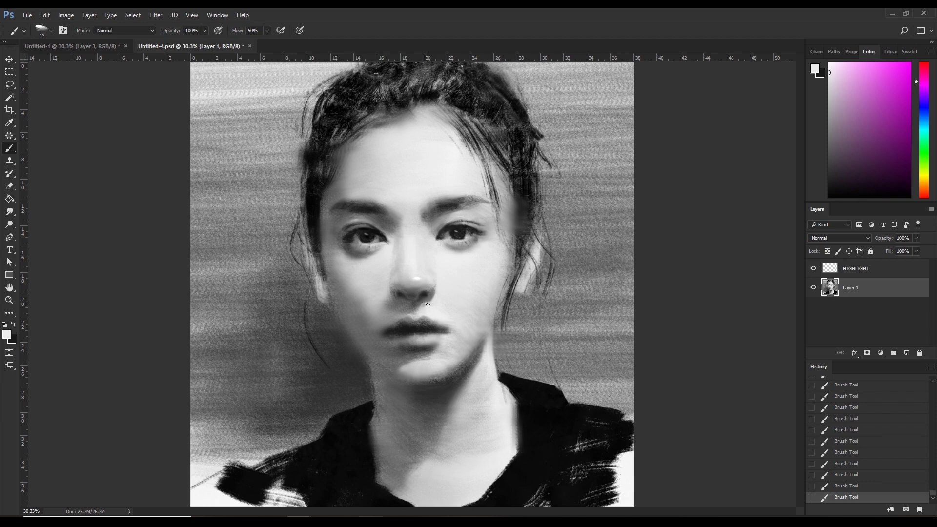
- Darken the lip line between the lips using pure black paint
left_click(387, 301, "alt")
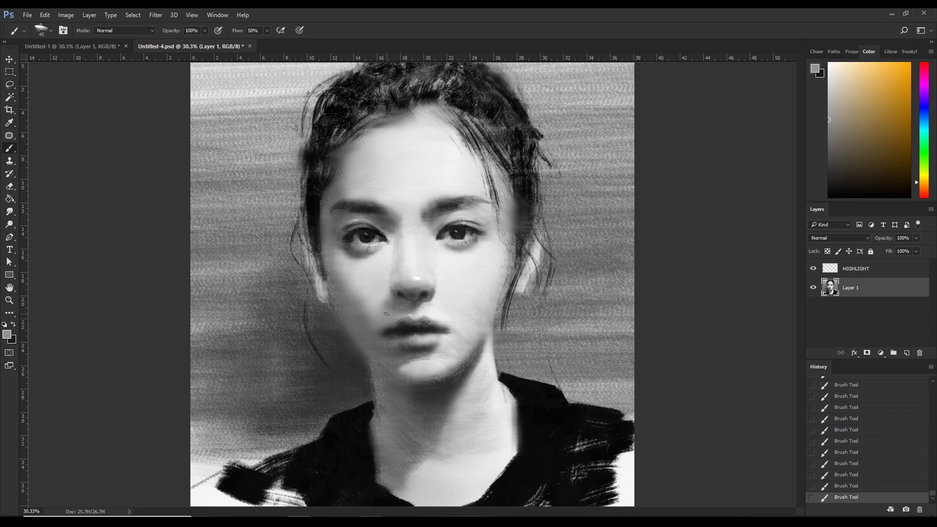
left_click(463, 235, "alt")
key("d")
left_click(430, 334)
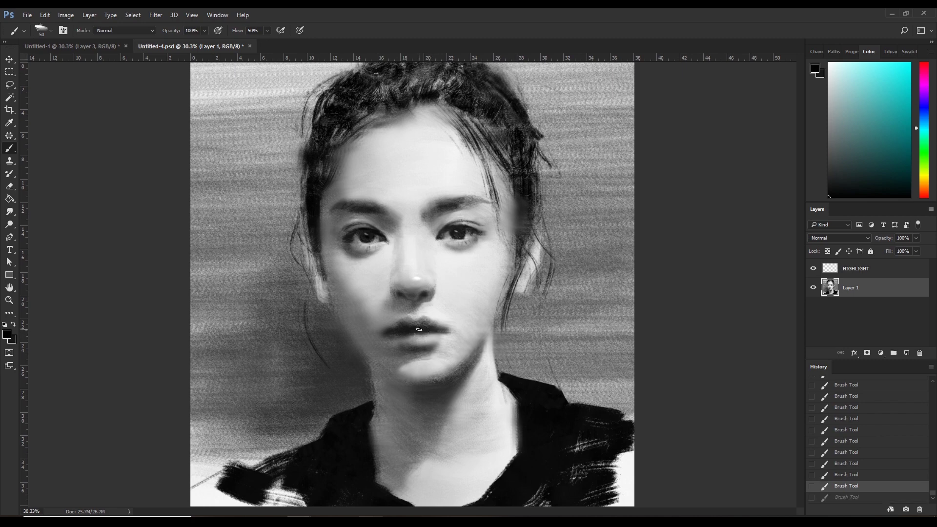
left_click_drag(410, 330, 432, 330)
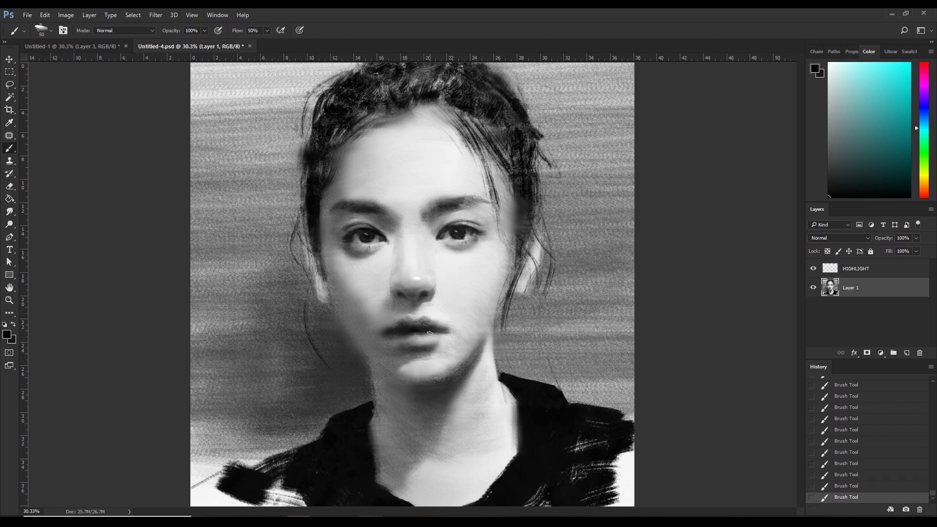
left_click(416, 324, "alt")
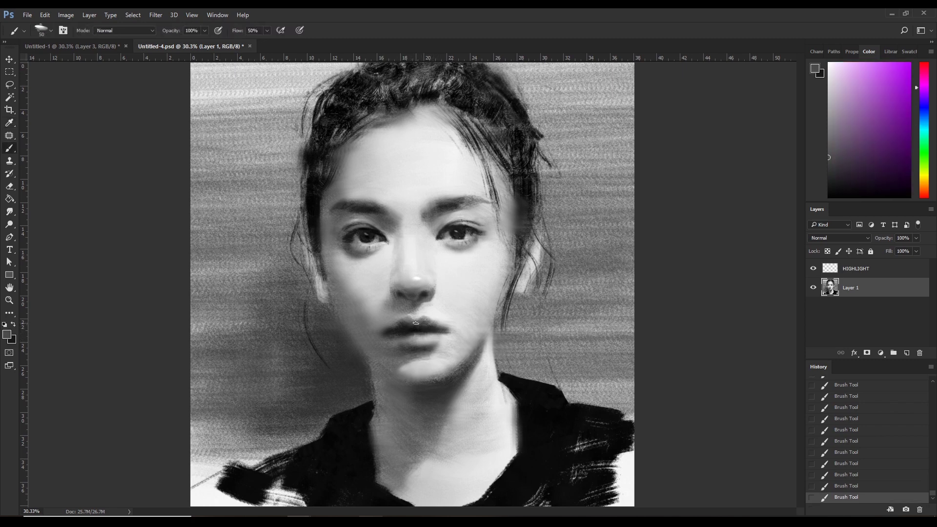
key("ctrl+z")
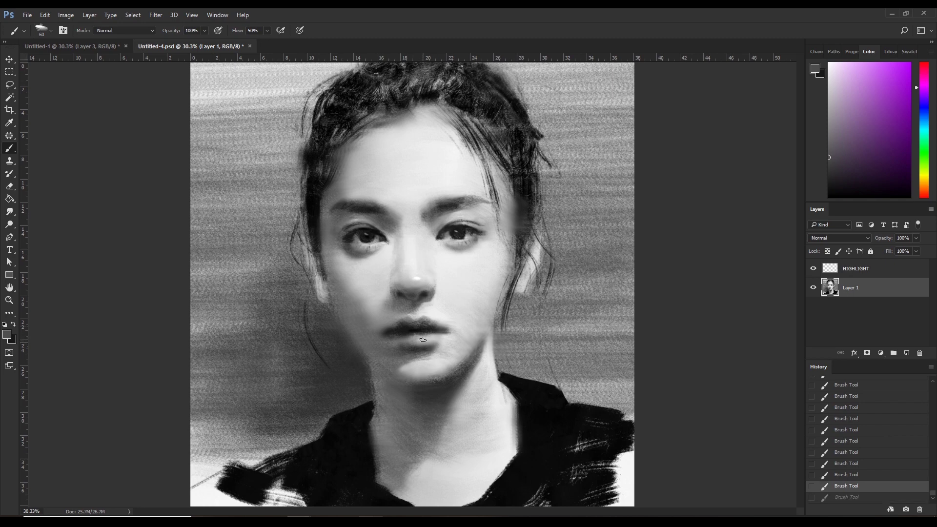
- Rework the dark strokes along the lips, undoing unsatisfying attempts
left_click(467, 222, "alt")
left_click_drag(402, 330, 415, 330)
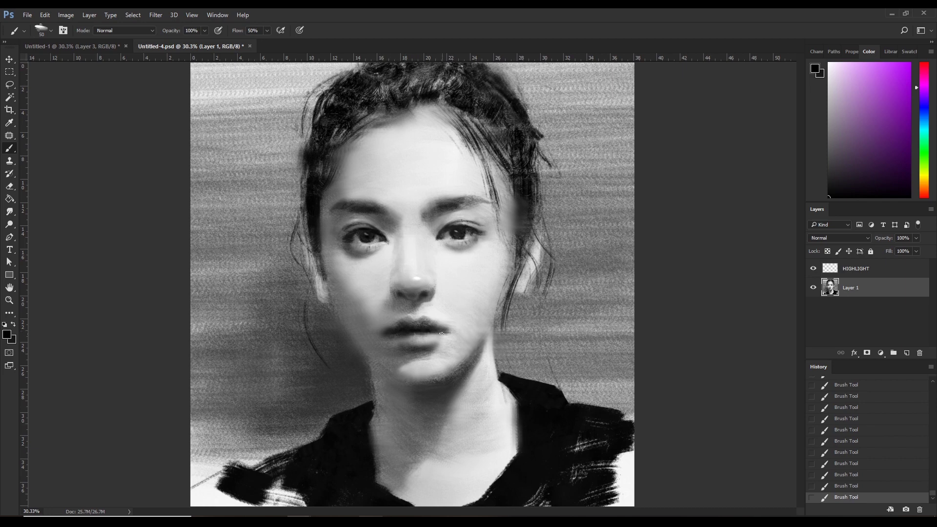
key("ctrl+z")
mouse_move(422, 330)
left_mouse_down()
mouse_move(452, 341)
mouse_move(449, 331)
left_mouse_up()
key("ctrl+z")
left_click_drag(390, 333, 397, 334)
- Sample lip colours and a light cheek tone beside the mouth
left_click(391, 332, "alt")
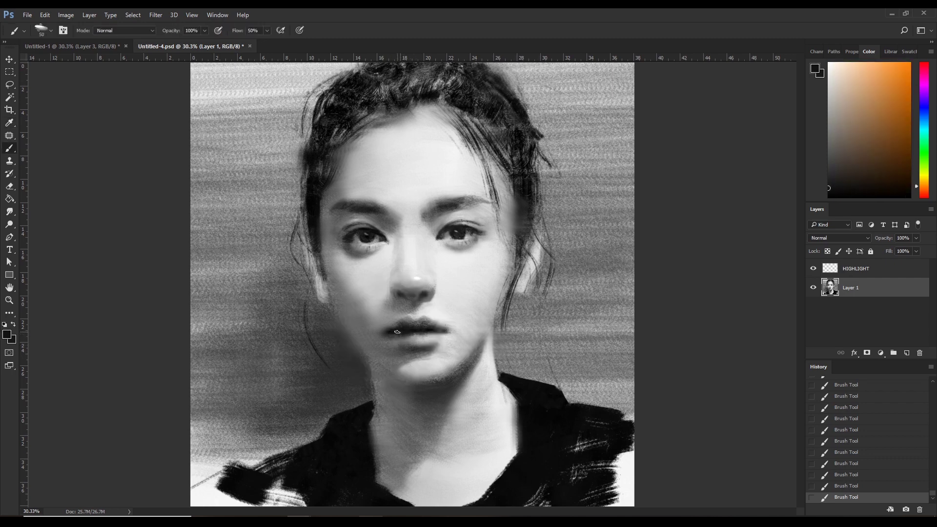
left_click(397, 328, "alt")
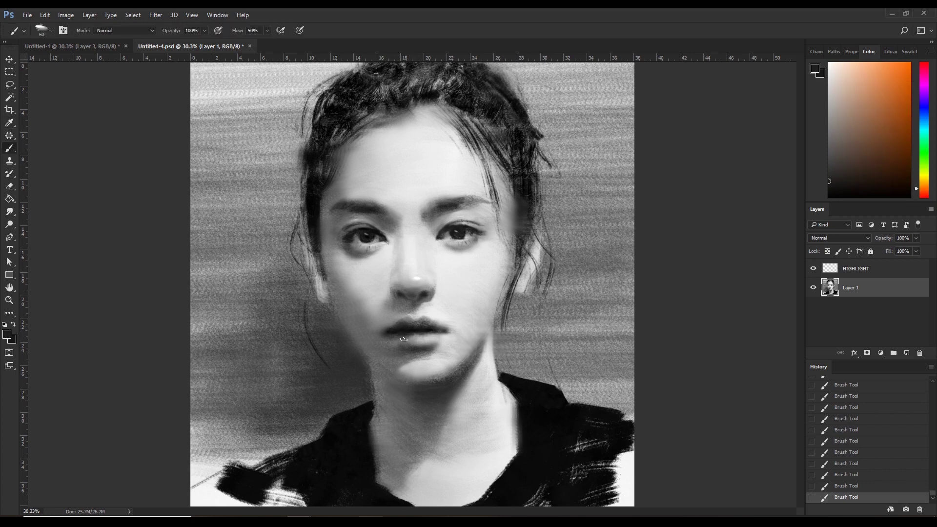
left_click(442, 328, "alt")
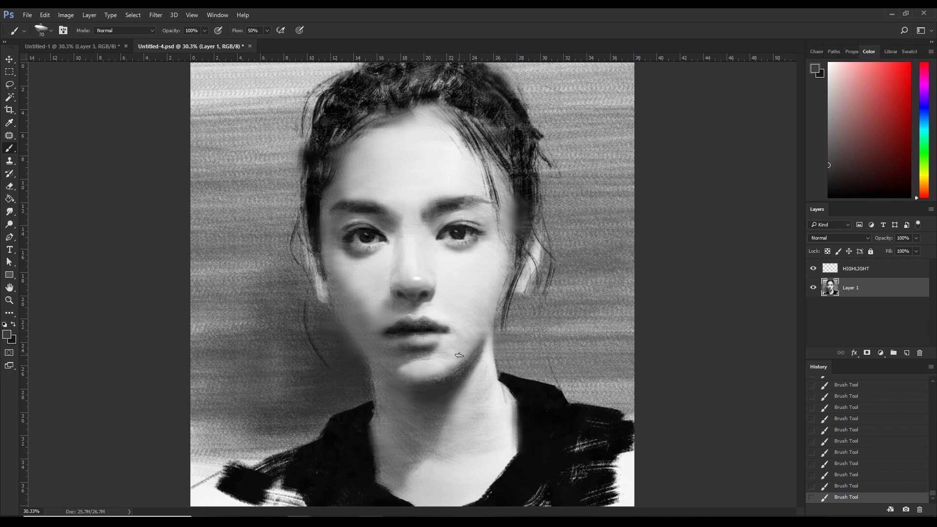
key("i")
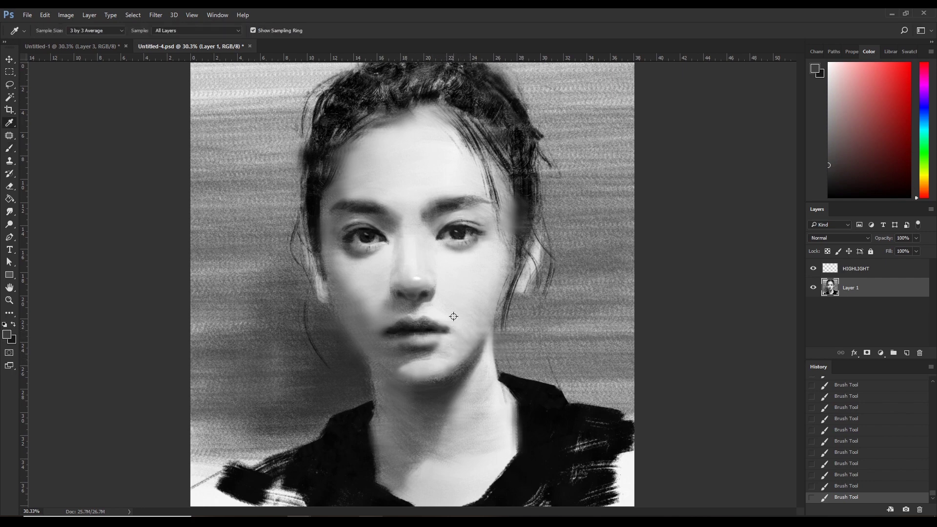
left_click(453, 316)
key("b")
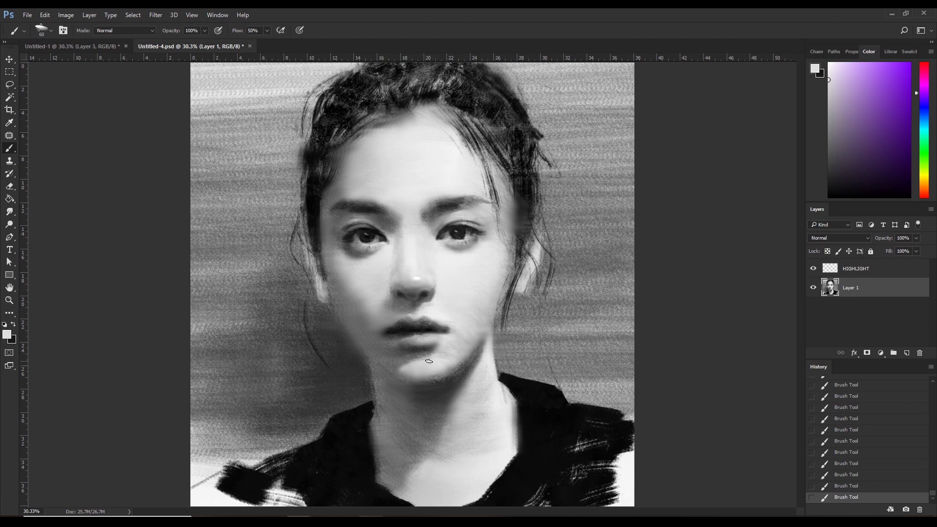
- Paint a broad stroke below the lips and dab darker paint at the lip edge
left_click(408, 345, "alt")
key("bracketright")
key("bracketright")
key("bracketright")
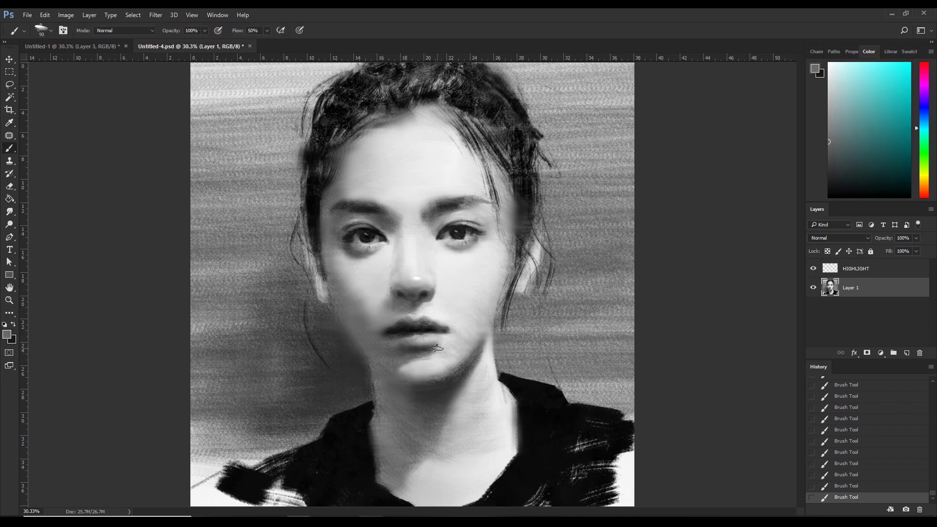
left_click(437, 348, "alt")
key("ctrl+z")
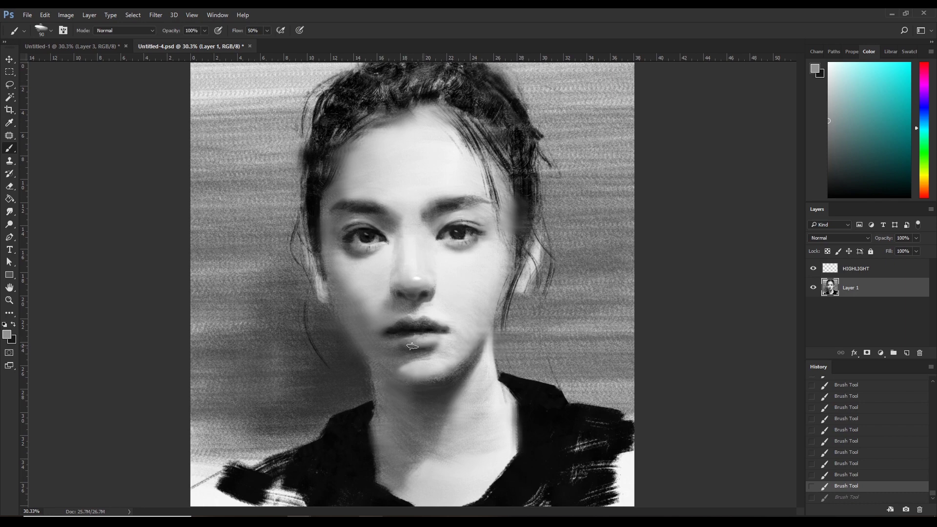
left_click_drag(433, 346, 476, 346)
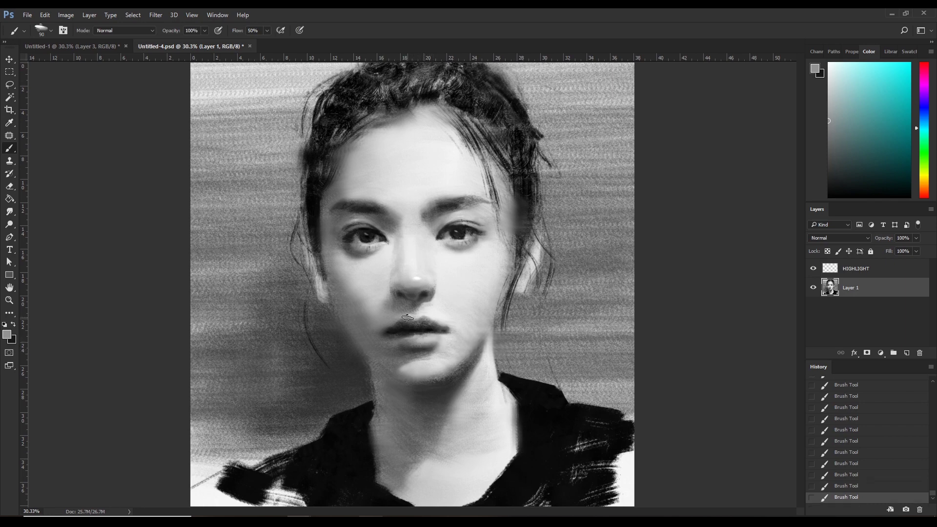
left_click(429, 347, "alt")
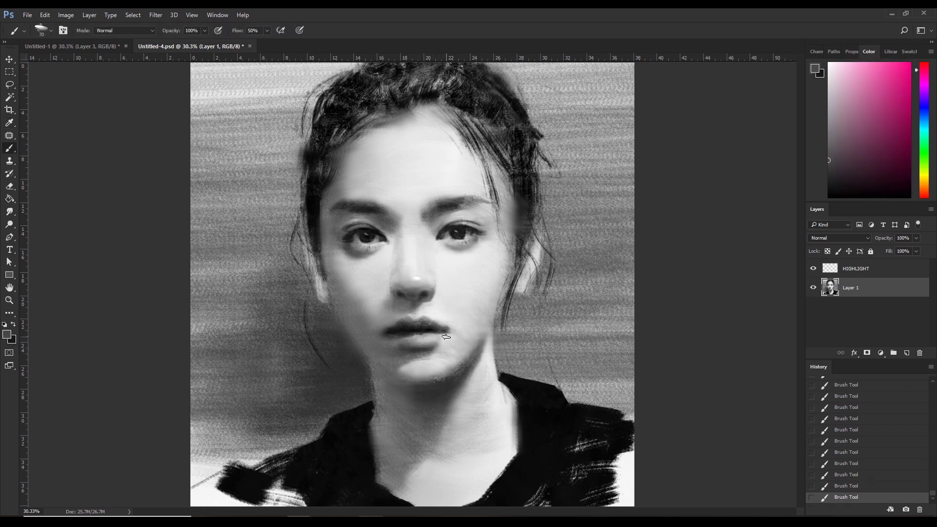
left_click(446, 337)
- Dab sampled skin tones onto the chin and sample several chin greys
left_click(400, 351, "alt")
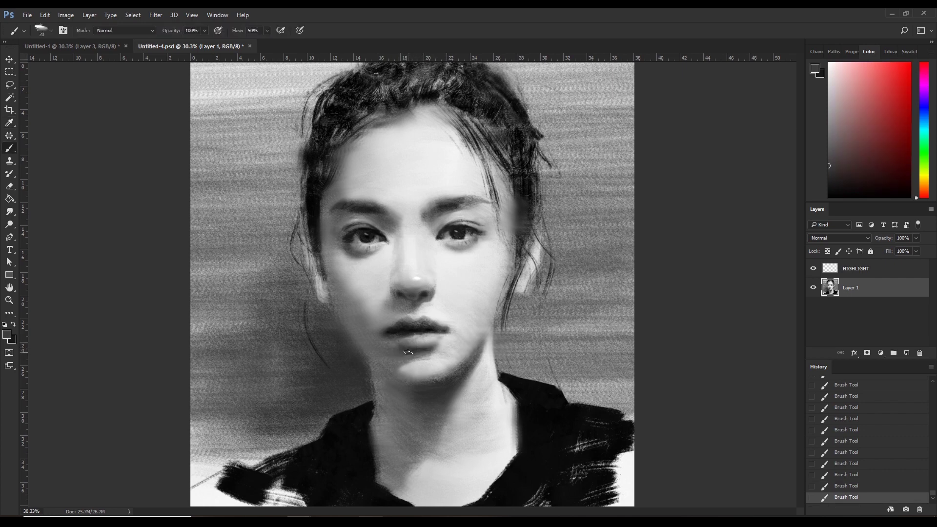
left_click(412, 378)
left_click(402, 346)
key("bracketright")
left_click(425, 360, "alt")
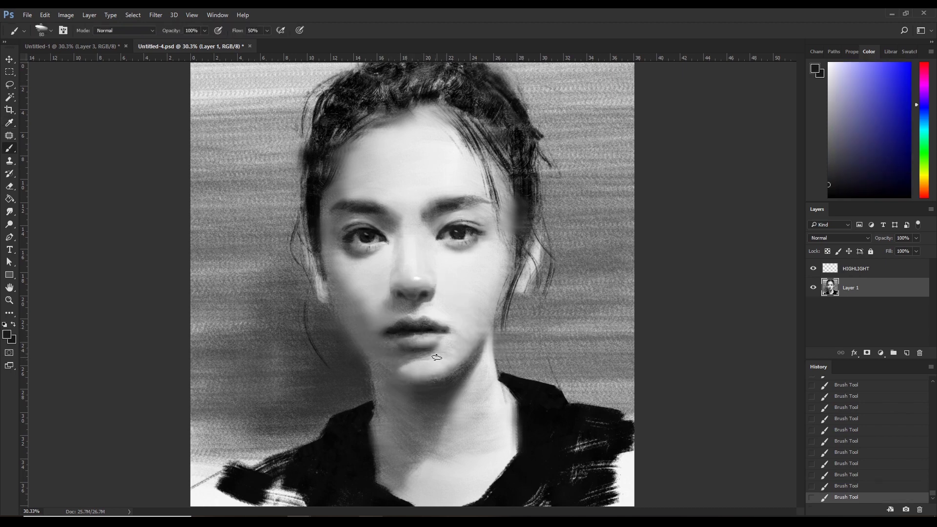
left_click(418, 365, "alt")
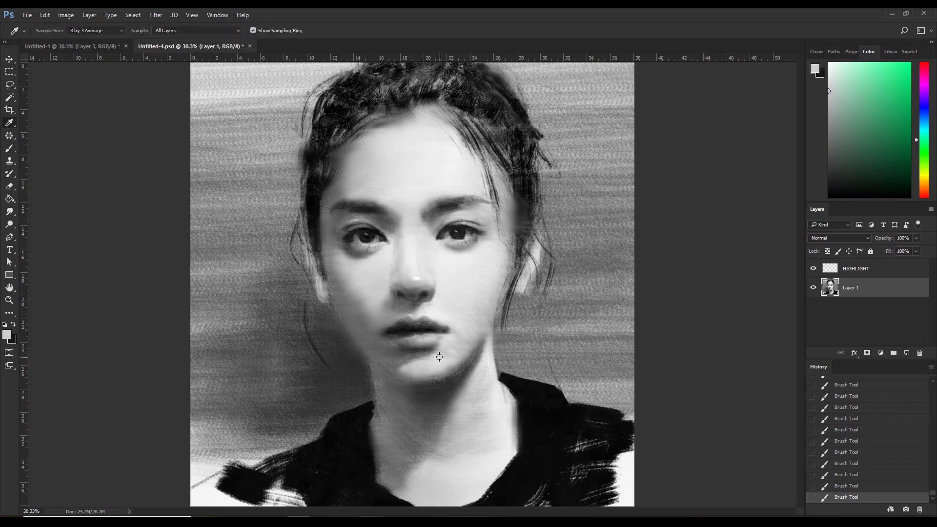
left_click(436, 357, "alt")
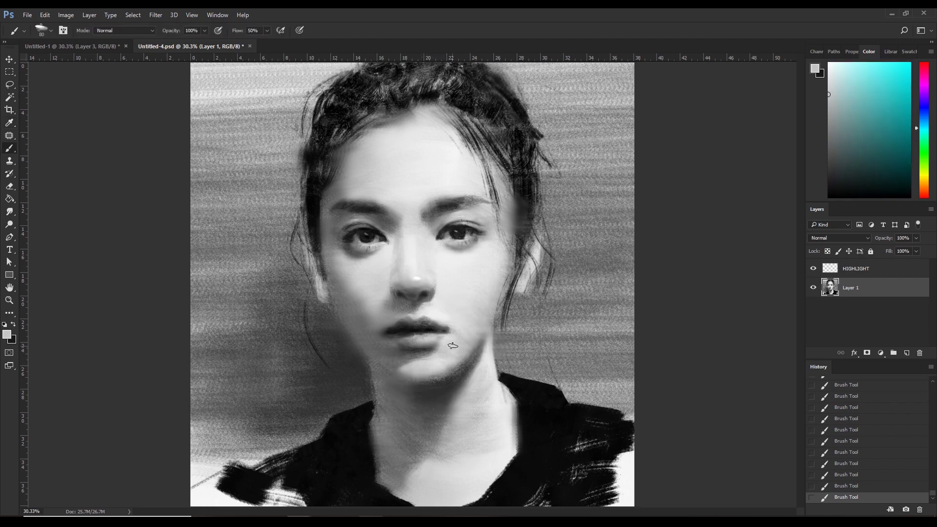
left_click(413, 362, "alt")
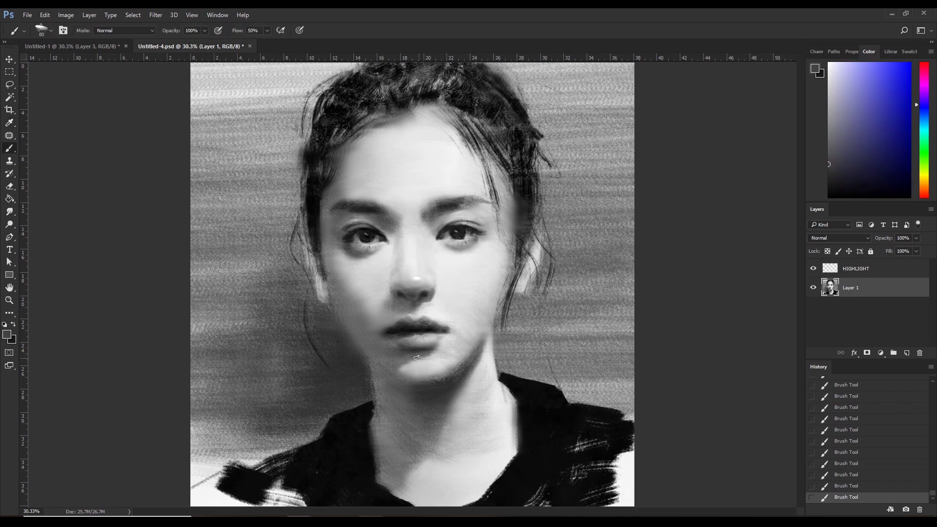
- Dab a light face tone onto the chin and enlarge the brush to 125
left_click(394, 365, "alt")
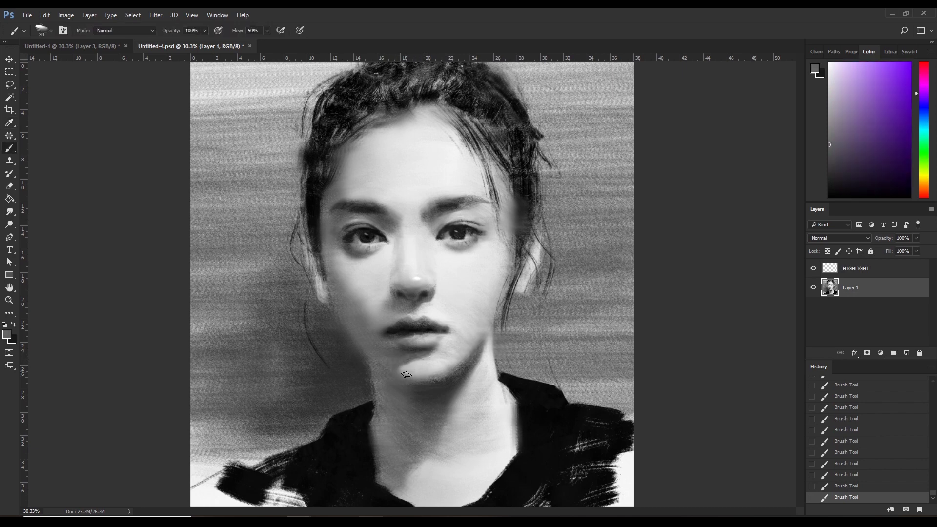
key("ctrl+z")
left_click(393, 367, "alt")
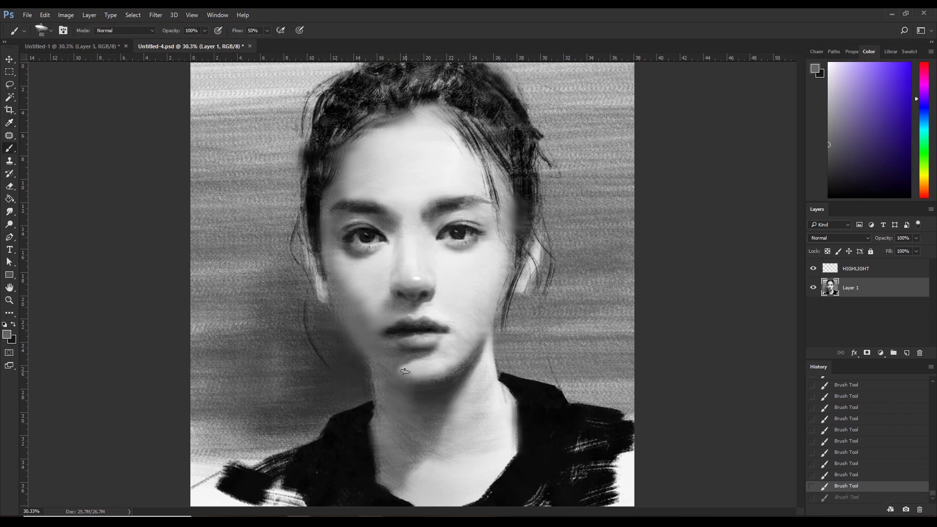
left_click(397, 376)
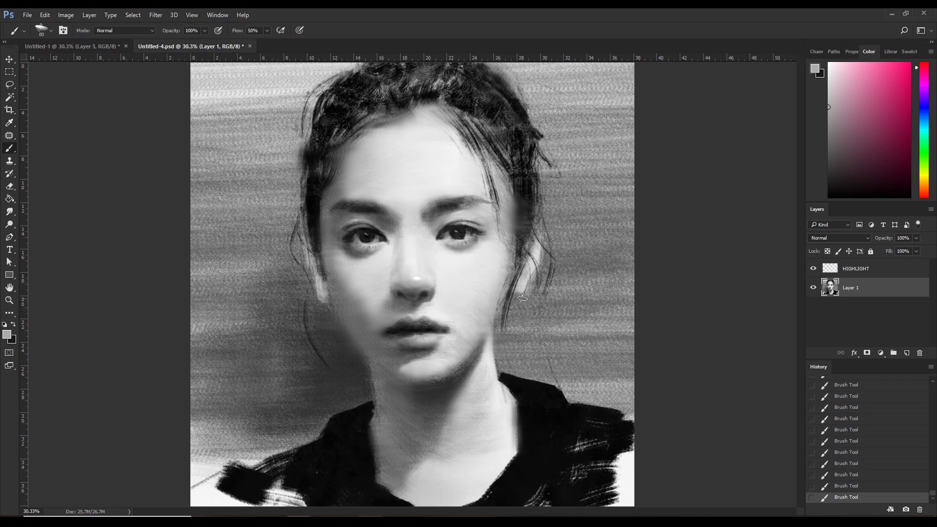
key("bracketright")
key("bracketright")
left_click(452, 334, "alt")
key("bracketright")
- Lighten the chin below the lips and enlarge the brush to 175
left_click(387, 344, "alt")
left_click_drag(387, 344, 399, 363)
left_click(406, 220, "alt")
key("bracketright")
key("bracketright")
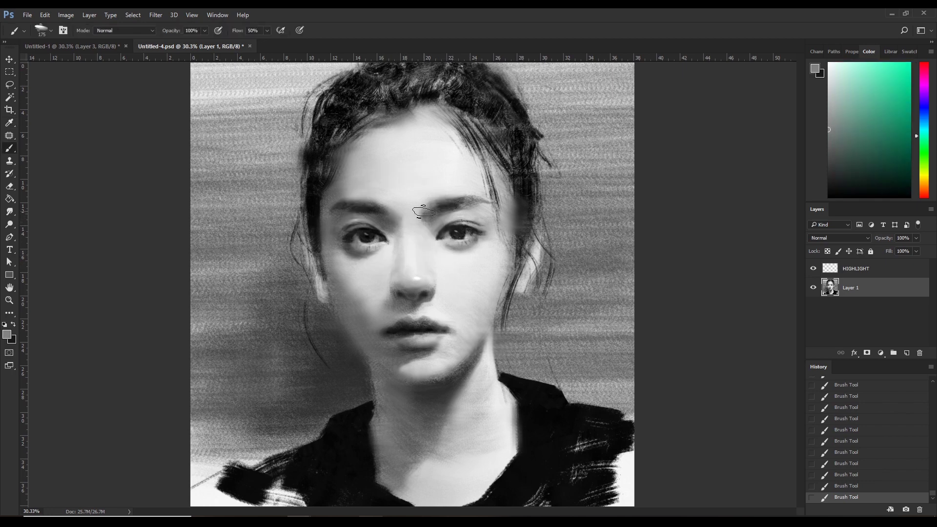
- Switch to the 246 soft round tip in black and darken between the eyes
left_click(44, 31)
left_click(21, 126)
left_click(453, 235, "alt")
key("bracketleft")
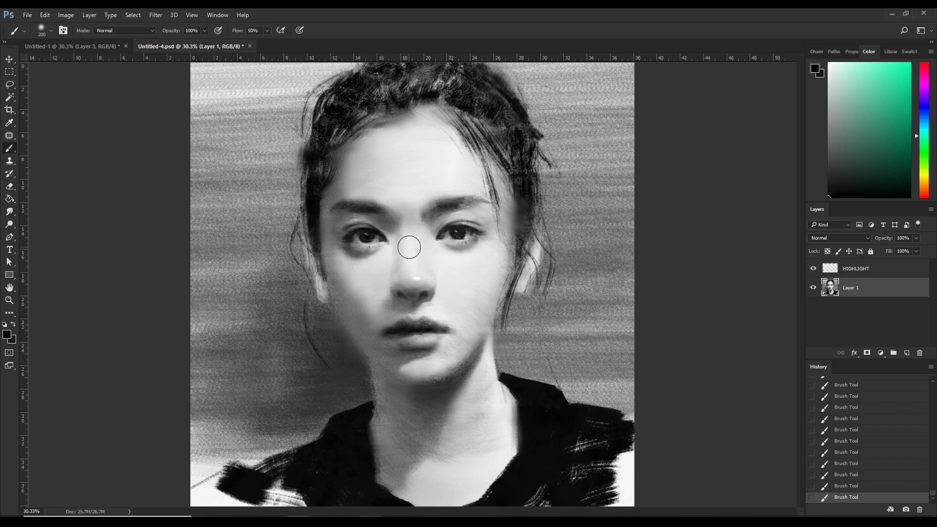
mouse_move(409, 247)
left_mouse_down()
mouse_move(438, 230)
mouse_move(430, 220)
left_mouse_up()
key("bracketleft")
key("bracketleft")
left_click(45, 33)
- Choose the 90 px textured tip, shrink it to 50 and sample cheek greys
left_click(95, 127)
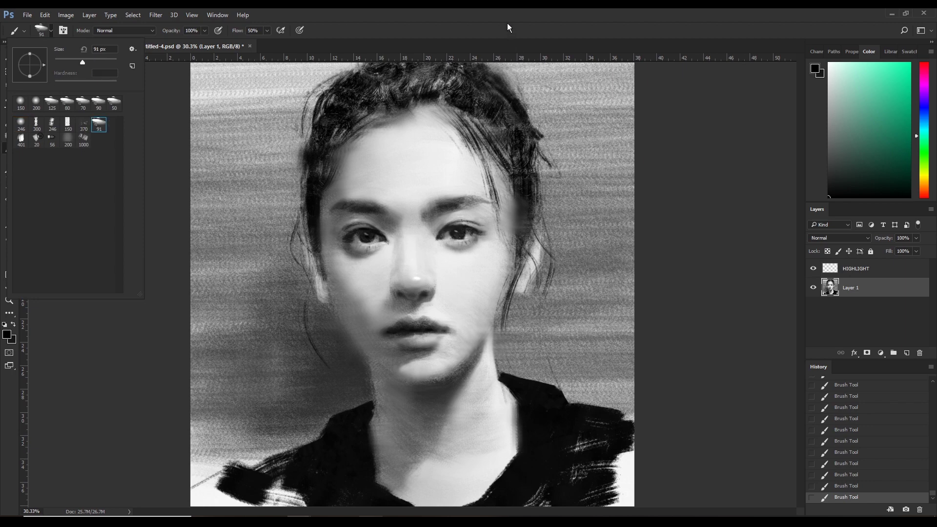
key("Return")
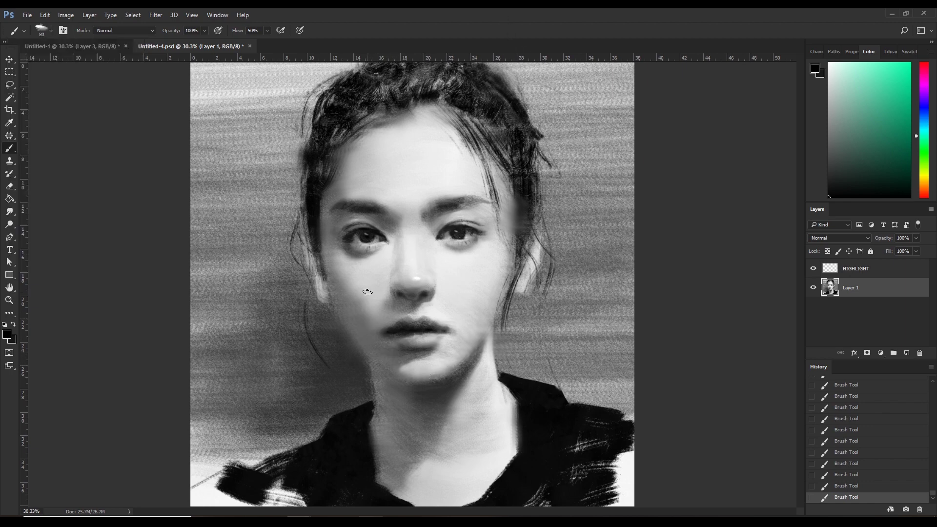
left_click(329, 260, "alt")
key("bracketleft")
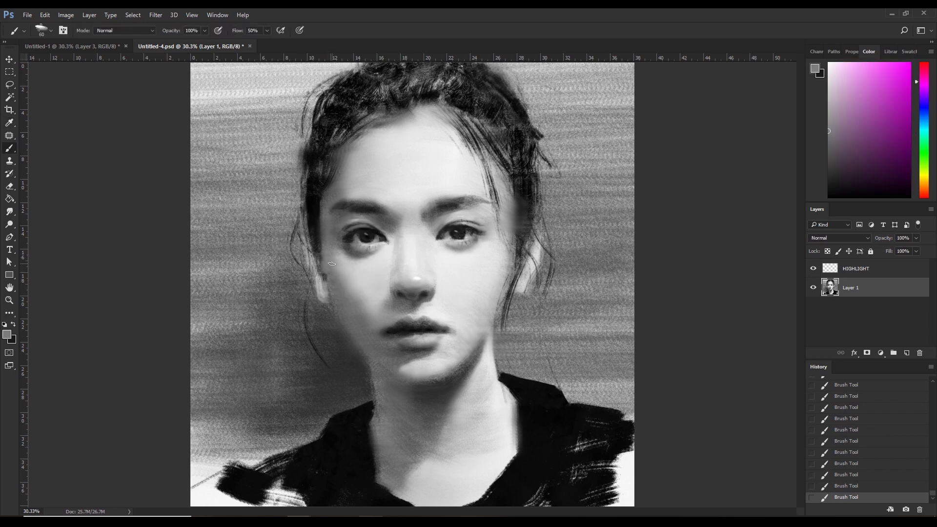
key("bracketleft")
left_click(326, 263, "alt")
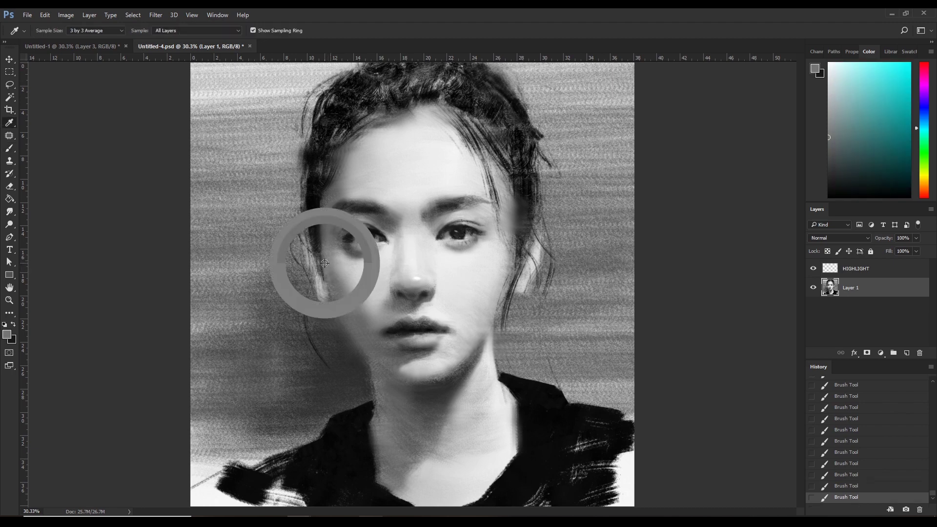
left_click(326, 260, "alt")
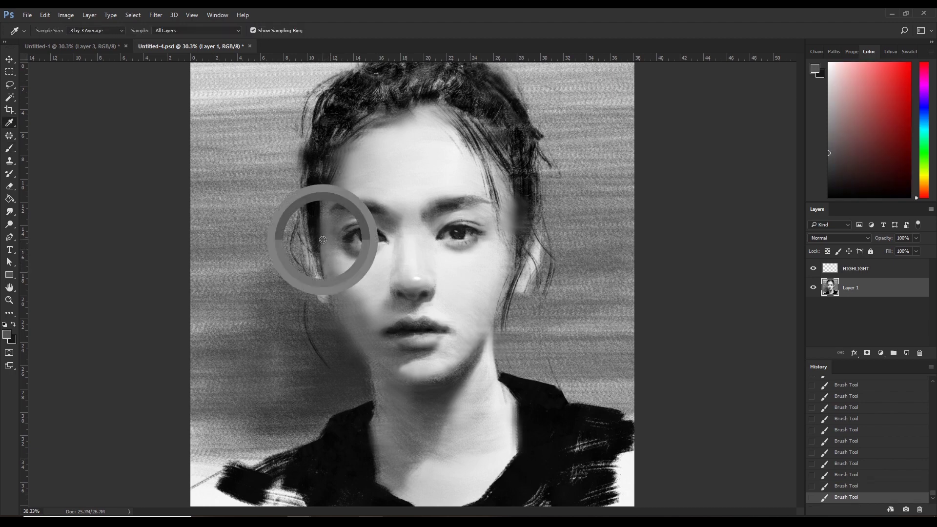
- Paint a soft stroke along the left cheek edge and sample tones near the eye
key("ctrl+z")
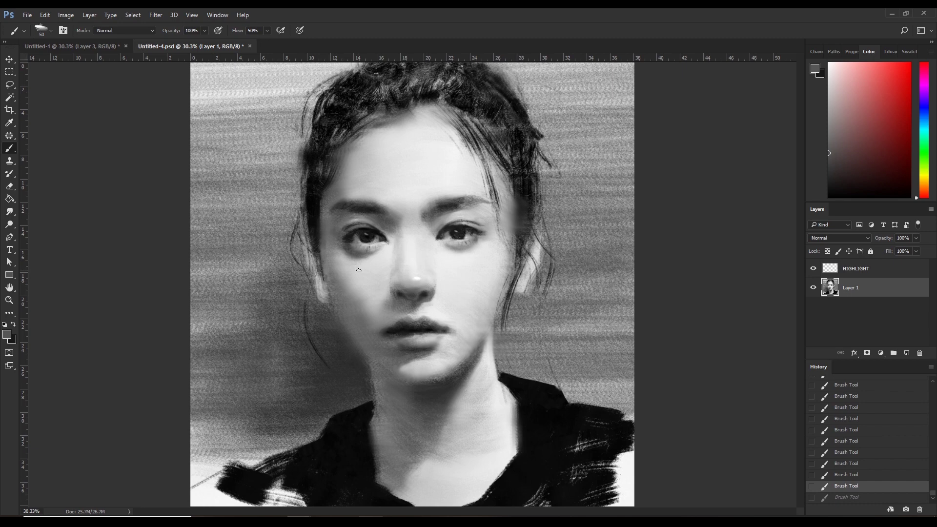
key("ctrl+z")
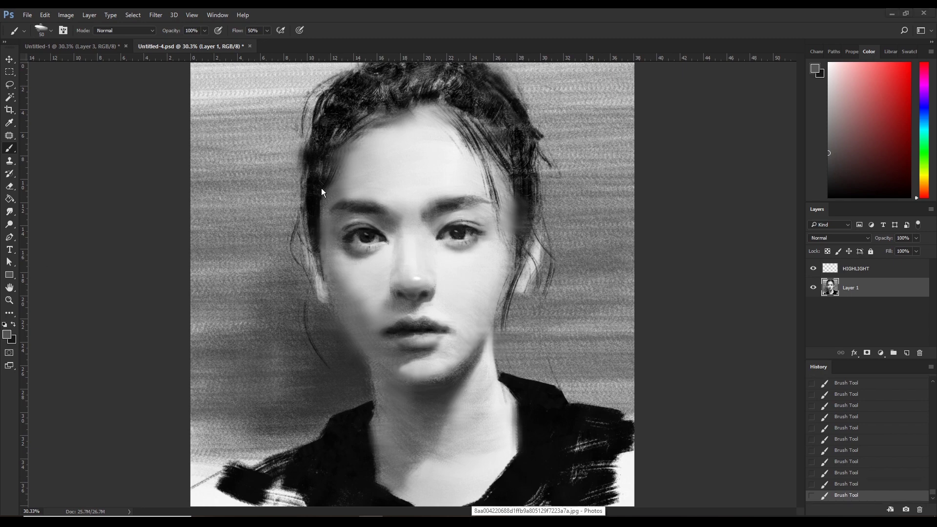
left_click(325, 246, "alt")
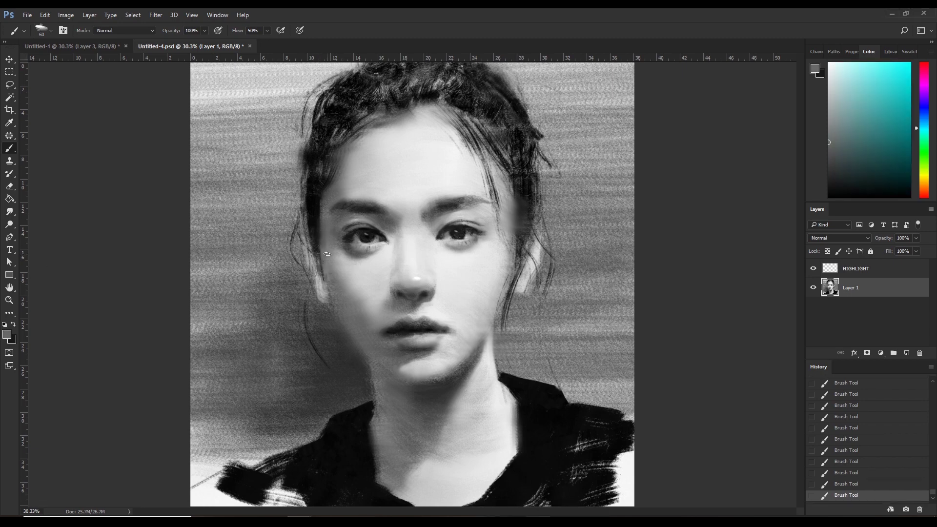
left_click_drag(323, 257, 322, 243)
left_click(325, 235, "alt")
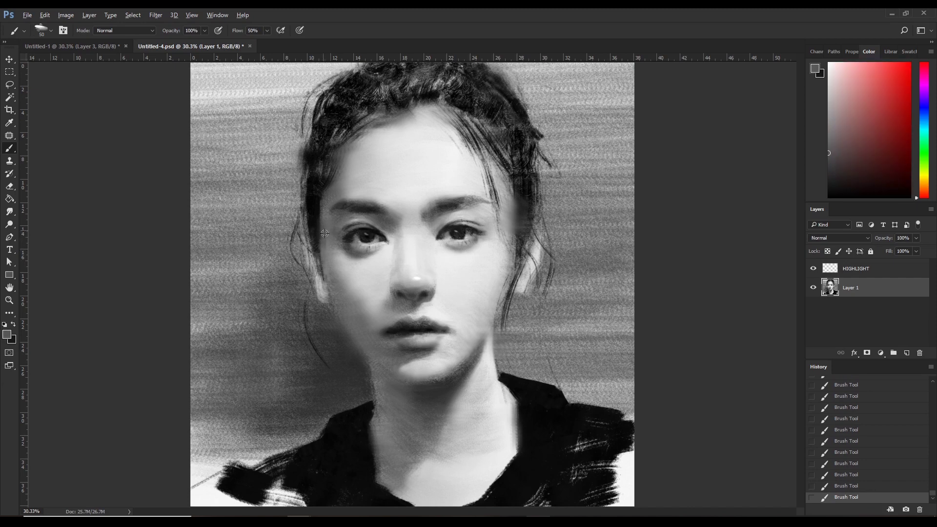
left_click(322, 208, "alt")
left_click(325, 237, "alt")
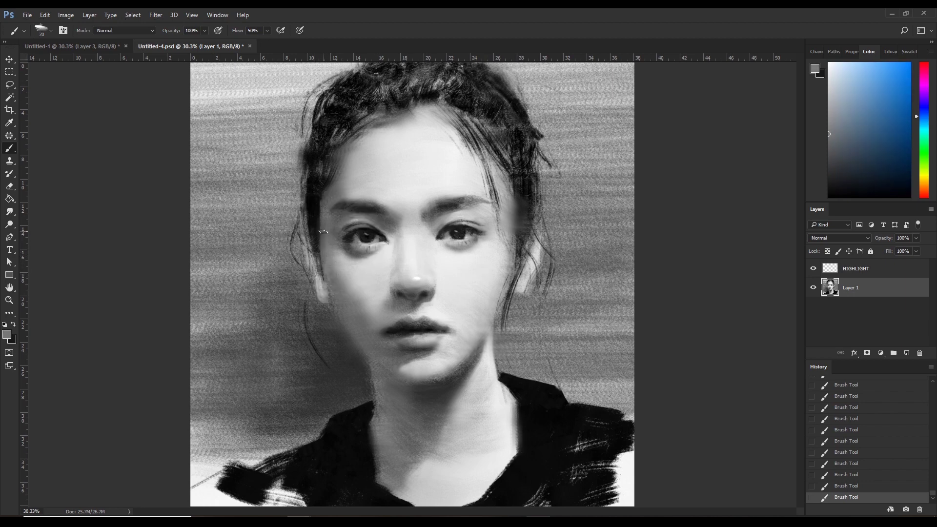
left_click(335, 244, "alt")
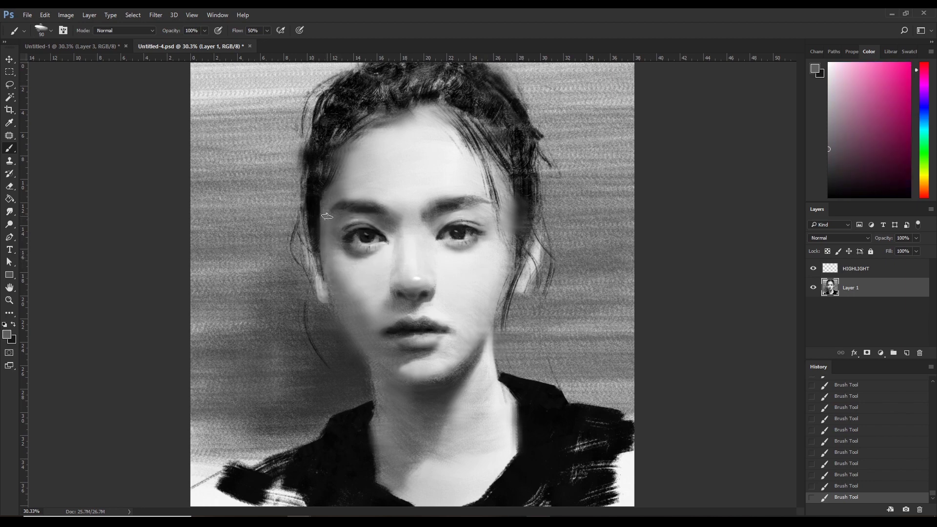
- Sample brow and forehead greys while resizing the brush between 100 and 250
left_click(340, 202, "alt")
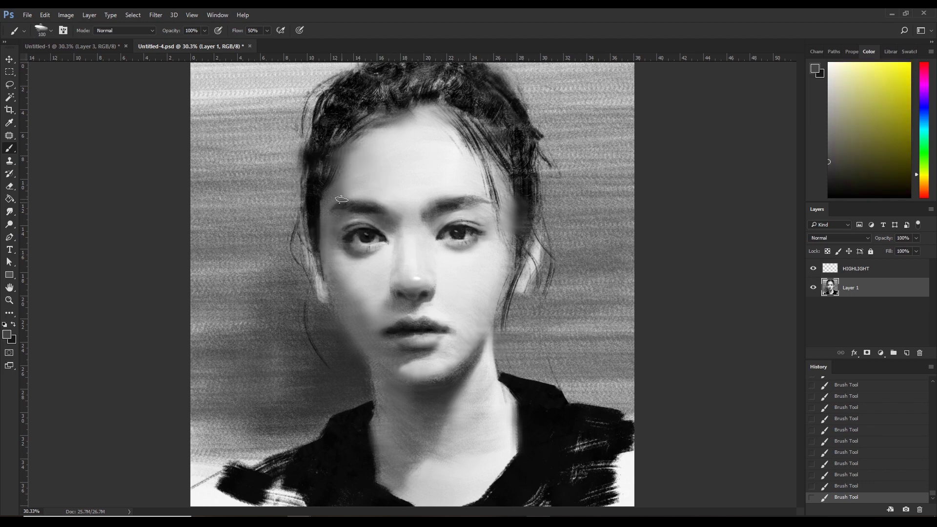
key("bracketright")
key("bracketright")
key("bracketright")
left_click(352, 194, "alt")
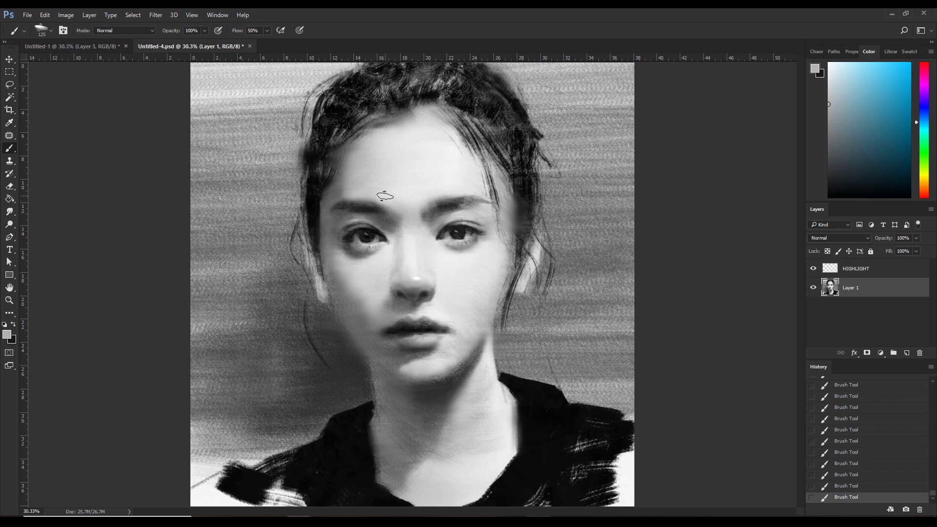
left_click(386, 182, "alt")
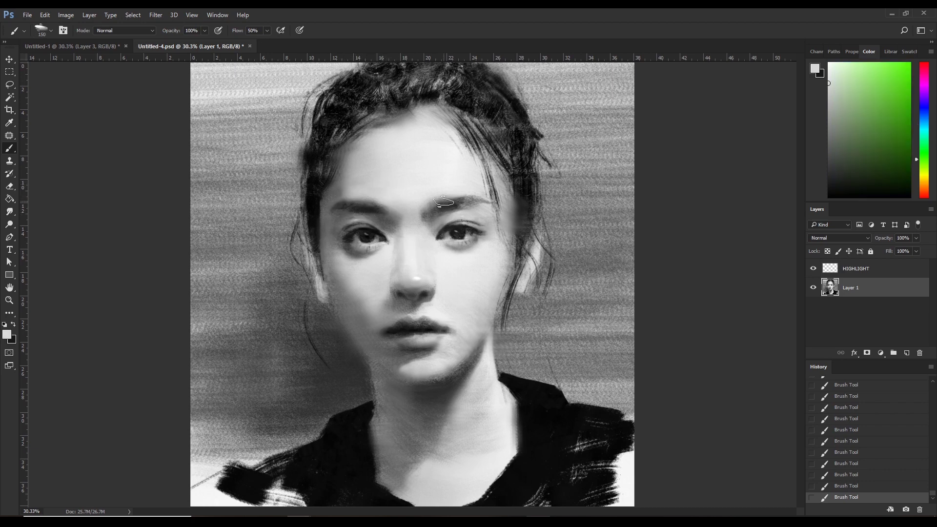
left_click(429, 161, "alt")
key("bracketleft")
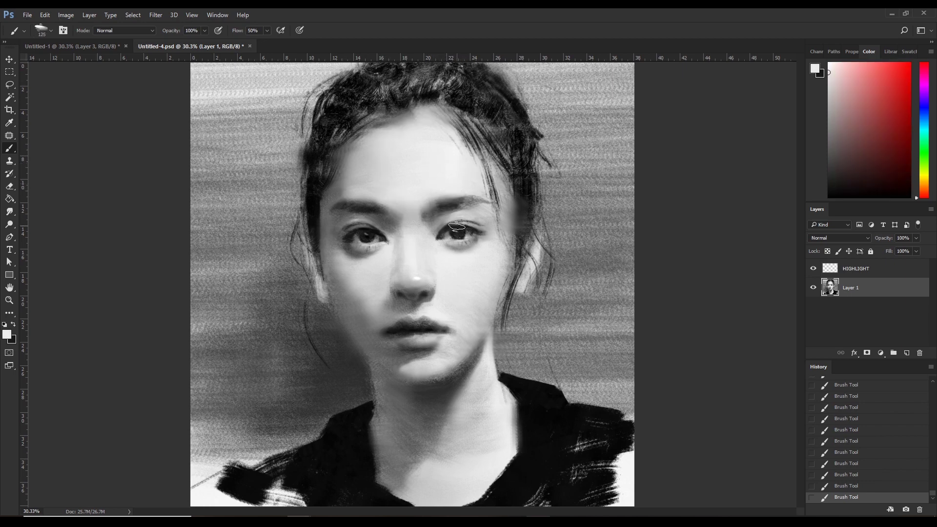
key("bracketright")
key("bracketright")
left_click(370, 169, "alt")
key("bracketright")
key("bracketright")
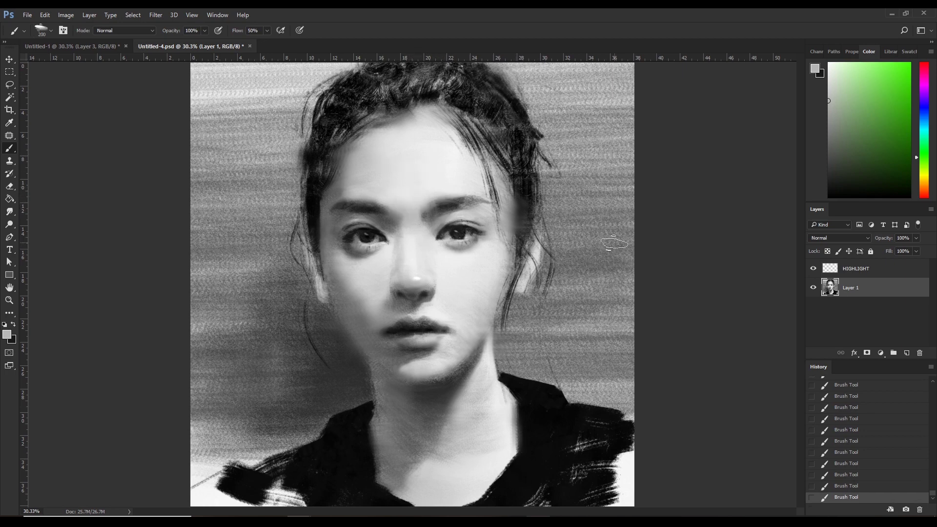
key("bracketleft")
key("bracketleft")
key("bracketleft")
- Shrink the brush to 90 and sample tones beside the right eye, cheek and hair
left_click(507, 238, "alt")
key("bracketleft")
key("bracketleft")
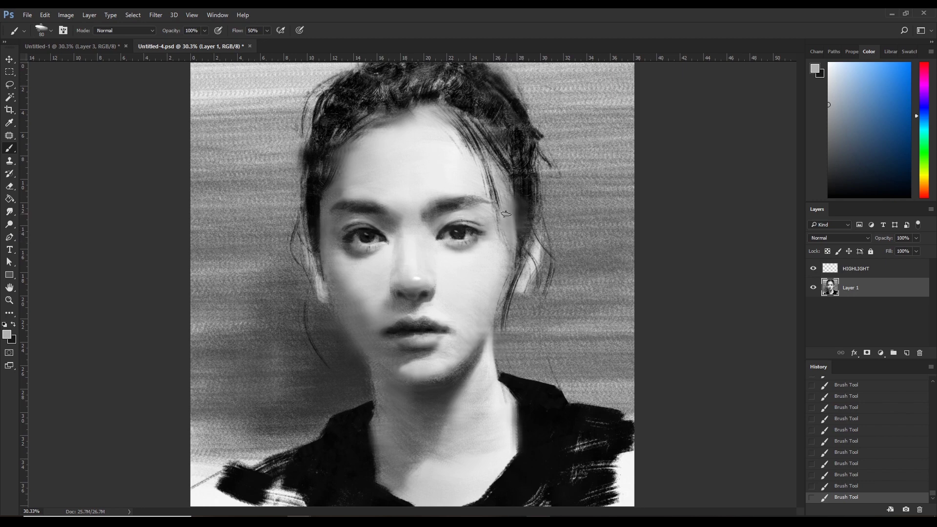
left_click(508, 229, "alt")
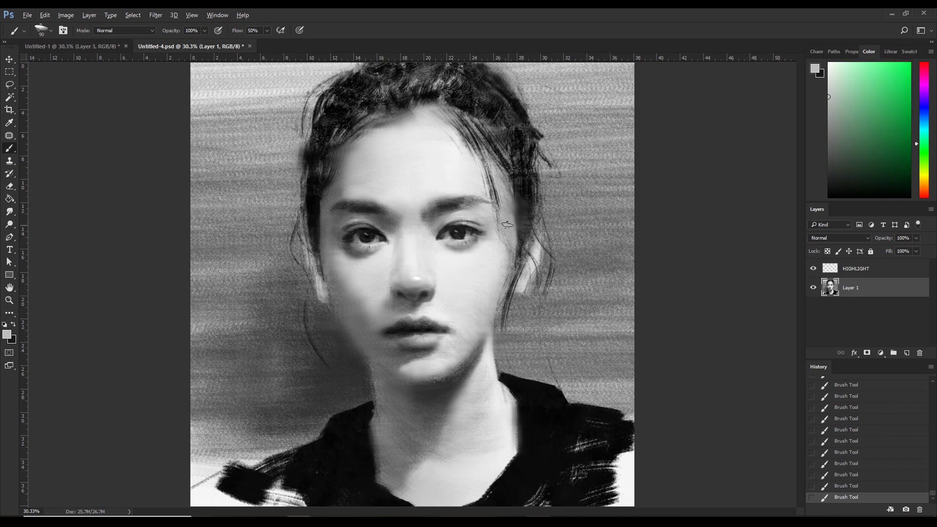
left_click(507, 265, "alt")
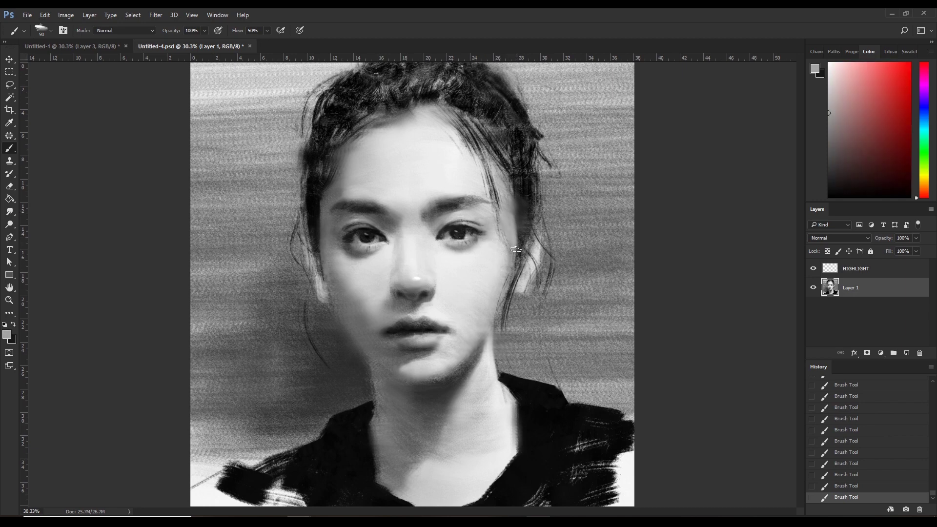
left_click(507, 282, "alt")
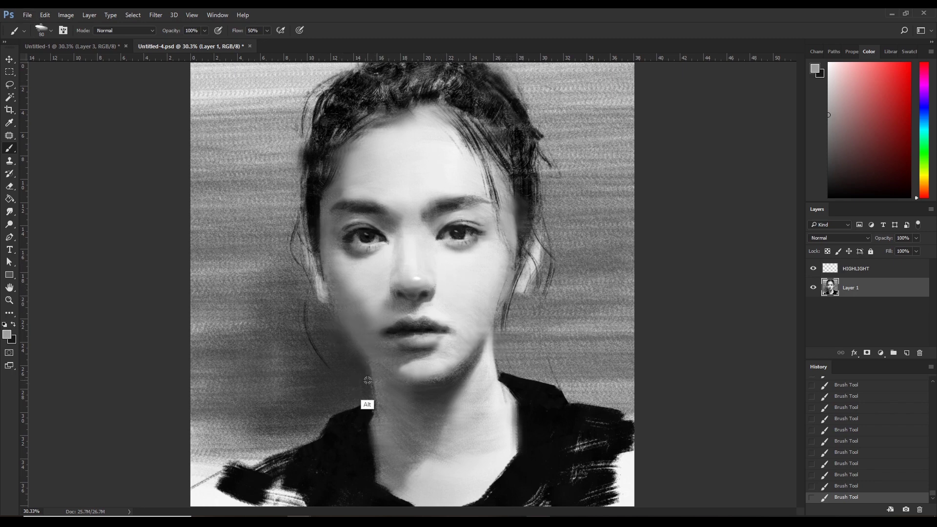
left_click(923, 81)
left_click(851, 185)
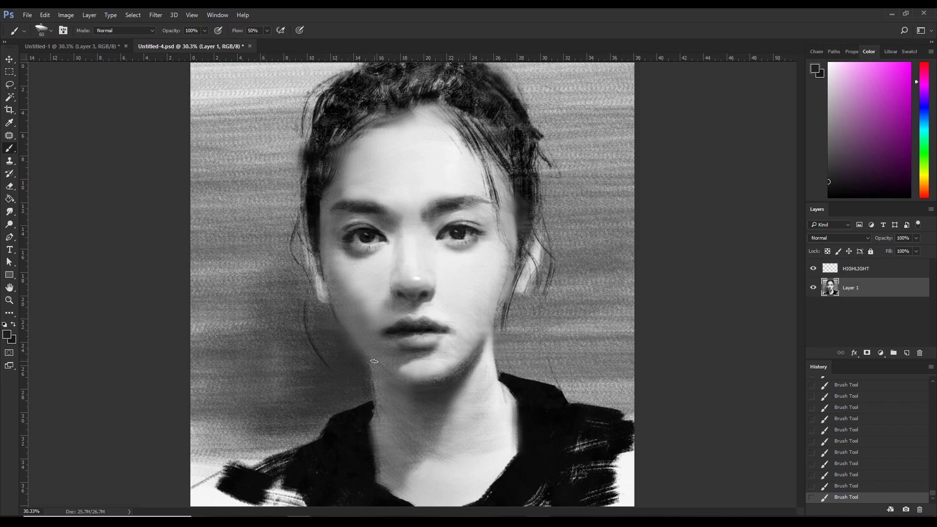
- Softly paint along the left jaw and sample cheek-edge tones
mouse_move(346, 348)
left_mouse_down()
mouse_move(363, 352)
mouse_move(342, 328)
left_mouse_up()
left_click(371, 359)
left_click(353, 378, "alt")
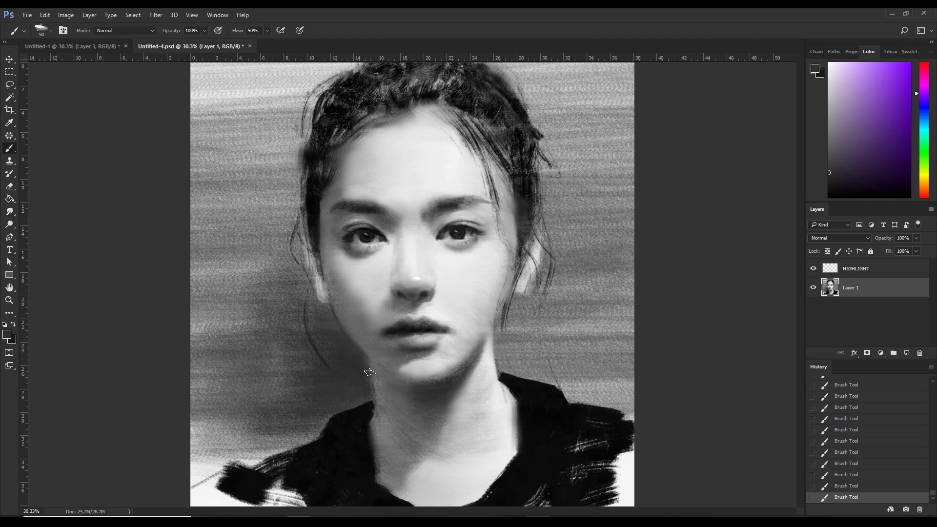
left_click(341, 341, "alt")
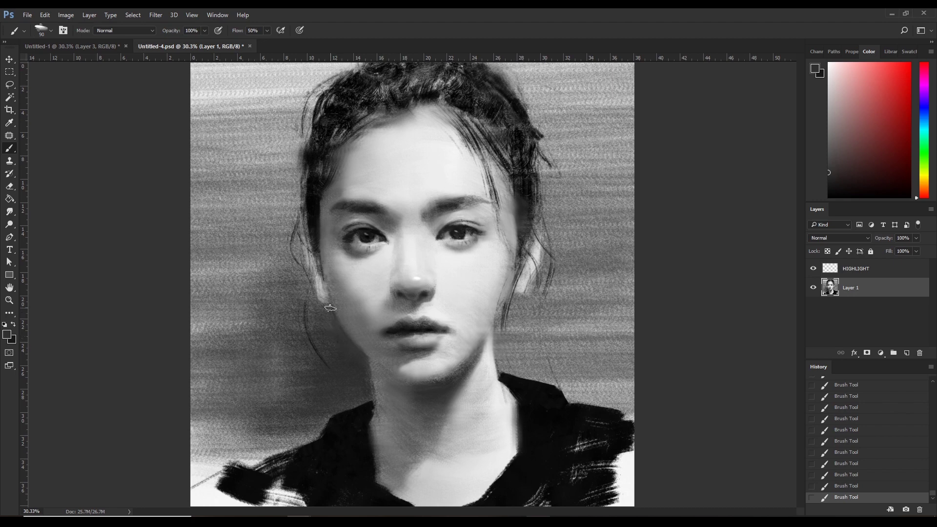
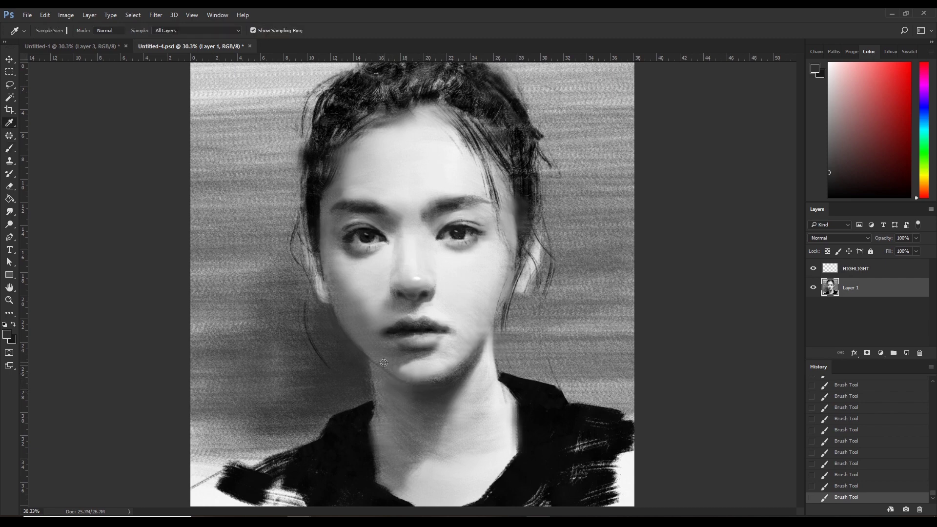
- Step back through recent brush strokes, then dab fresh sampled greys on the face near the chin
left_click(390, 370, "alt")
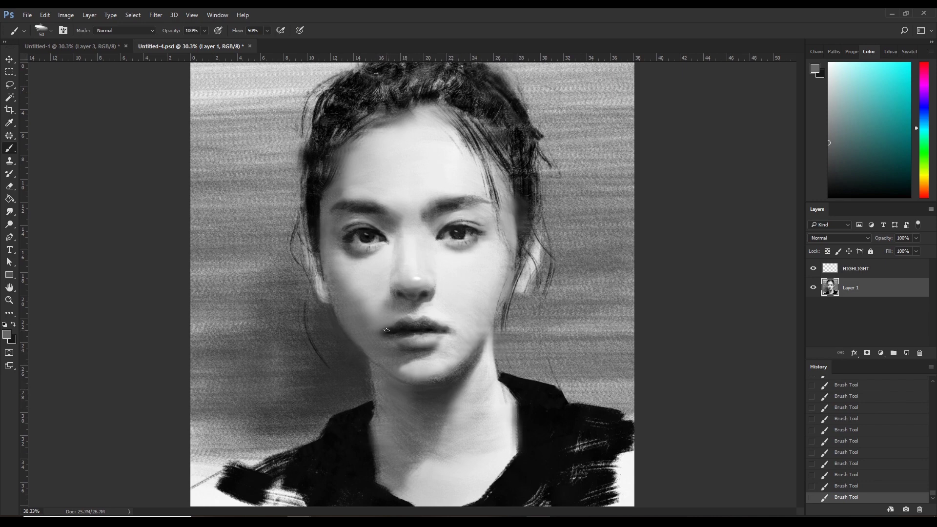
key("ctrl+alt+z")
key("ctrl+alt+z")
key("ctrl+alt+z")
key("ctrl+alt+z")
key("ctrl+alt+z")
key("ctrl+alt+z")
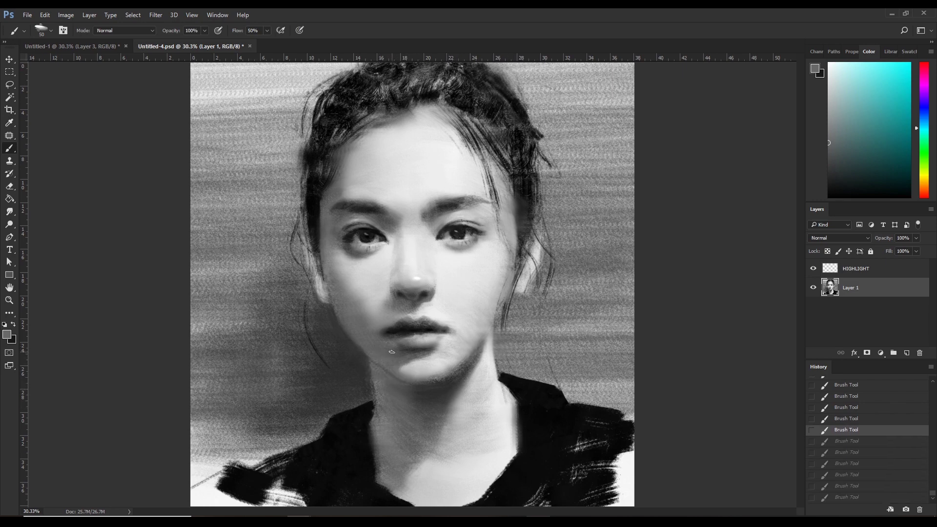
key("ctrl+alt+z")
key("ctrl+alt+z")
key("ctrl+alt+z")
key("ctrl+alt+z")
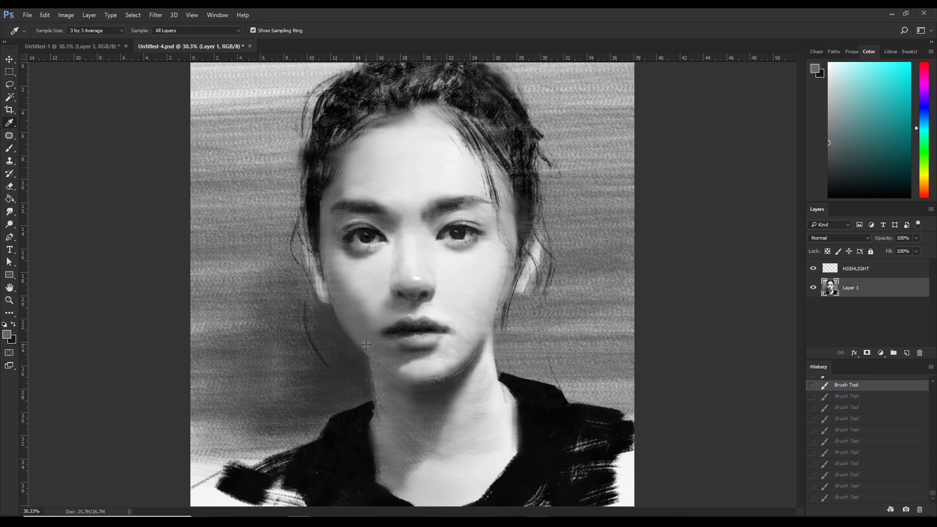
left_click(356, 343)
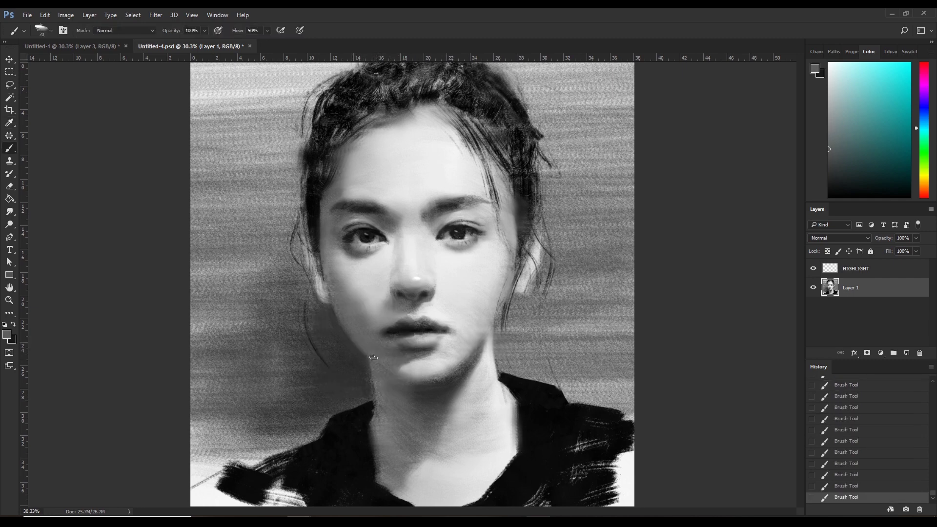
left_click(387, 369, "alt")
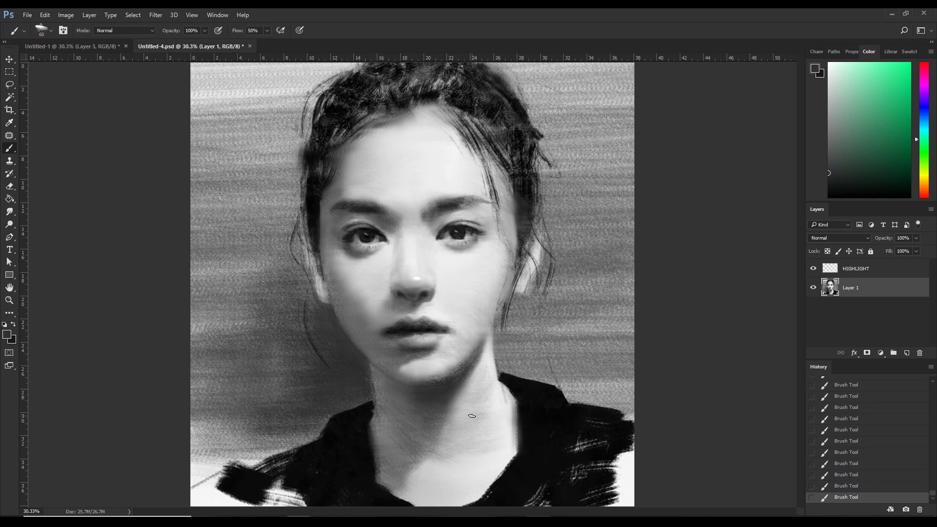
left_click(338, 324, "alt")
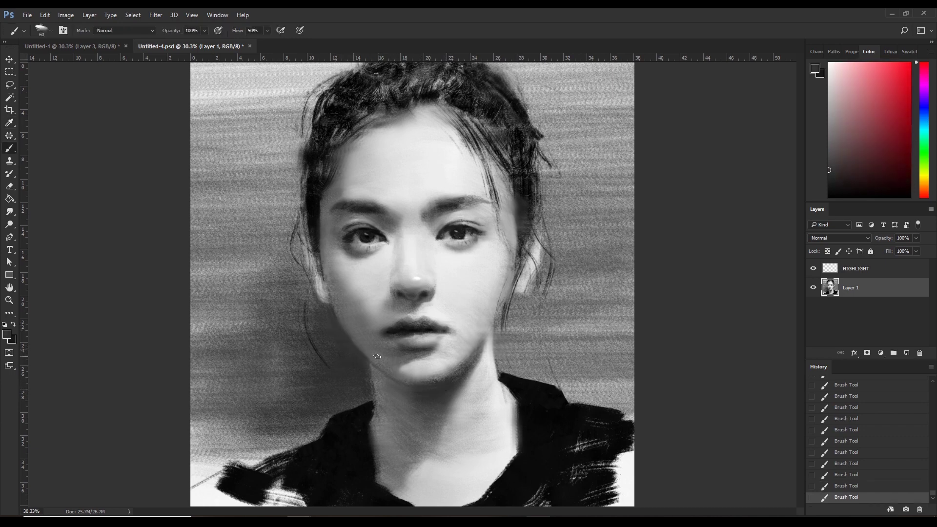
left_click(365, 348, "alt")
left_click(371, 353)
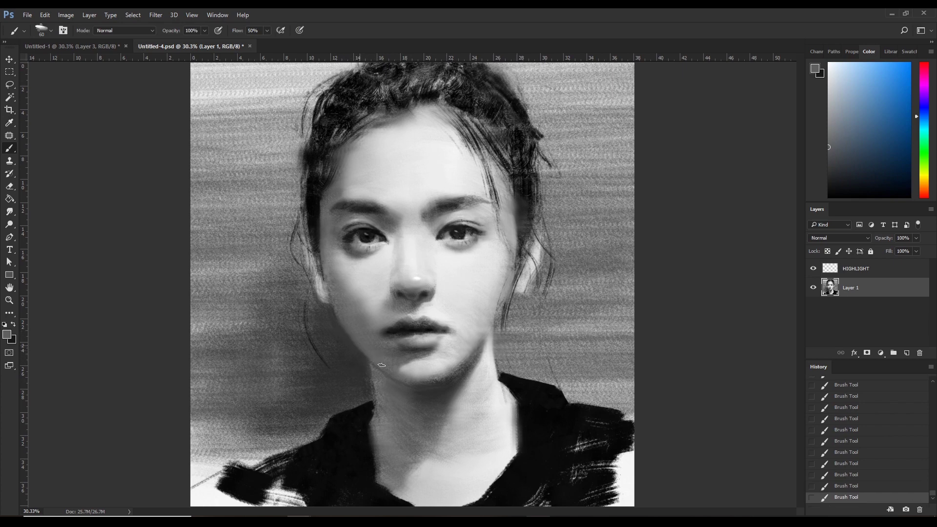
- Sample a dark tone and paint faint blended shading over the neck and chin
key("i")
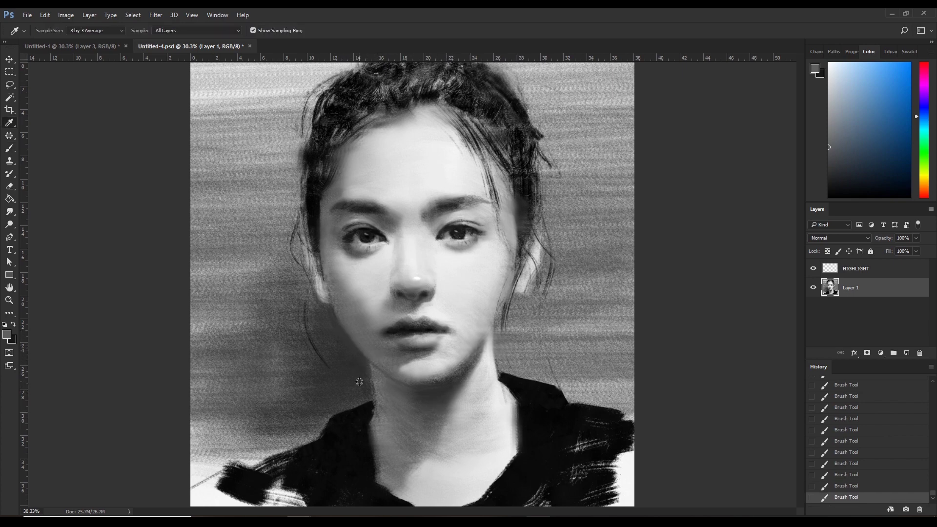
left_click(460, 231)
key("b")
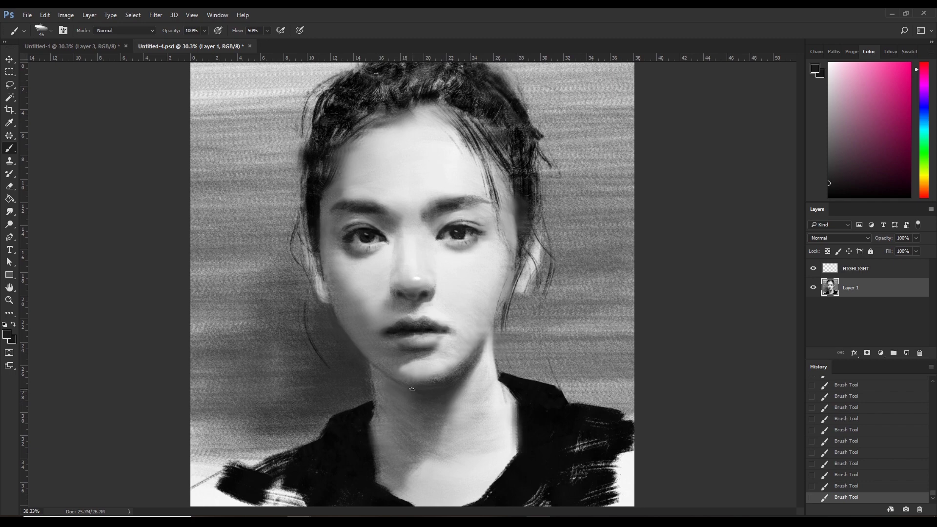
left_click_drag(436, 401, 441, 392)
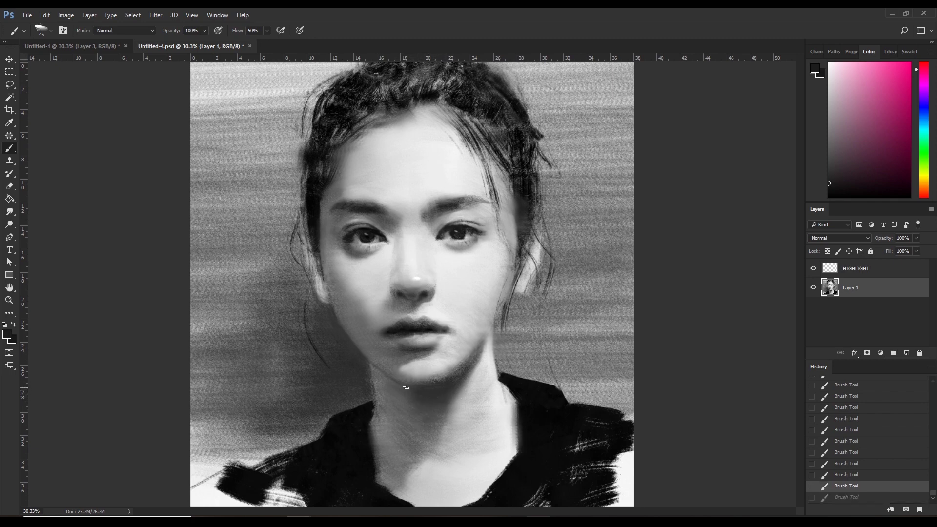
left_click_drag(429, 394, 403, 385)
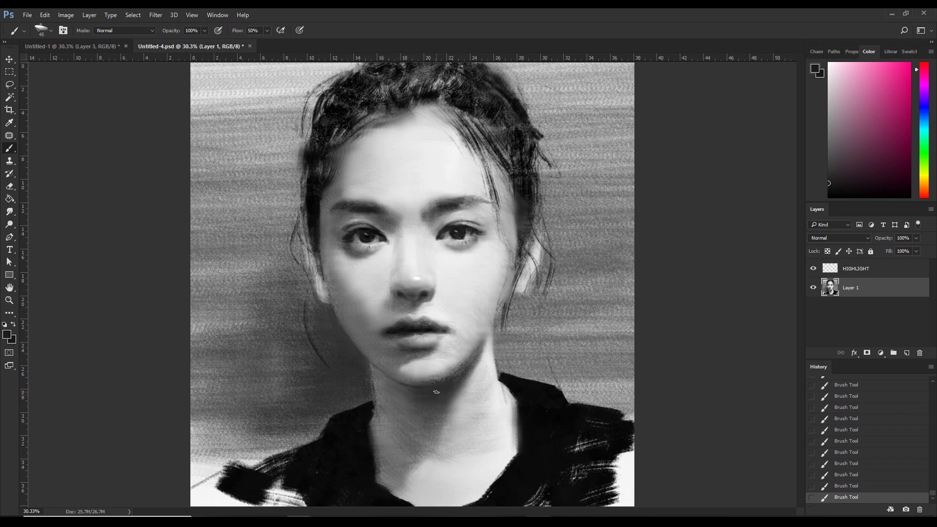
left_click_drag(440, 395, 429, 388)
- With a smaller brush, add more neck strokes and sample greys from the cheek and chin
key("bracketleft")
mouse_move(478, 386)
left_mouse_down()
mouse_move(480, 425)
mouse_move(433, 392)
left_mouse_up()
left_click(479, 356, "alt")
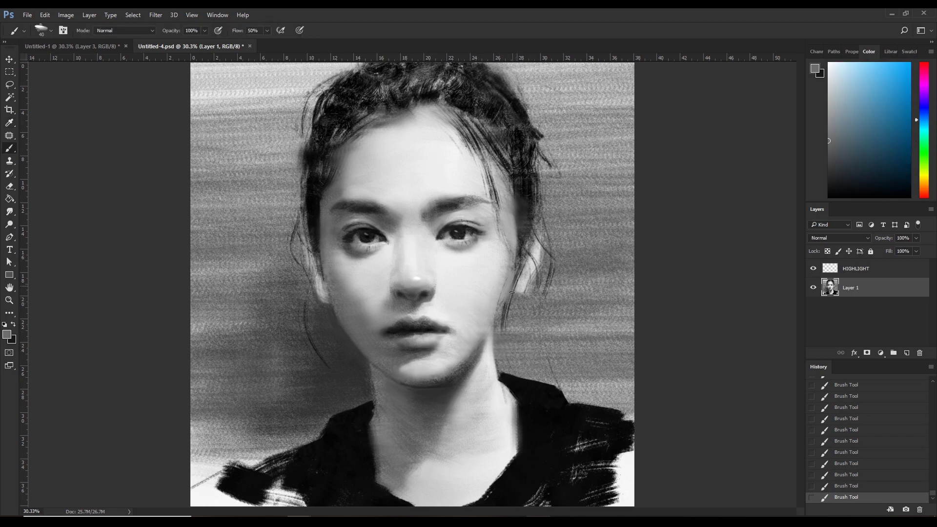
key("bracketleft")
left_click(439, 385, "alt")
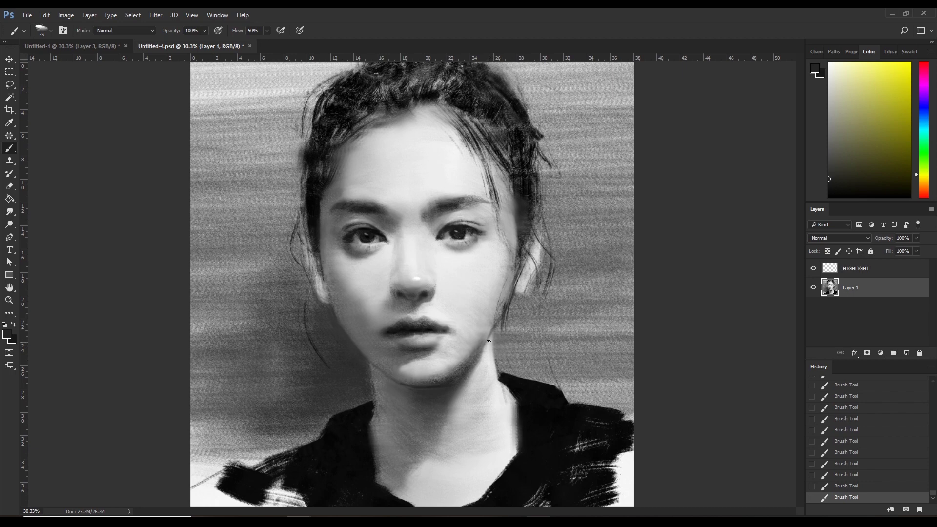
- Brush light grey strokes along the jaw and chin, undoing and repainting one stroke
left_click_drag(489, 351, 485, 346)
left_click(476, 335, "alt")
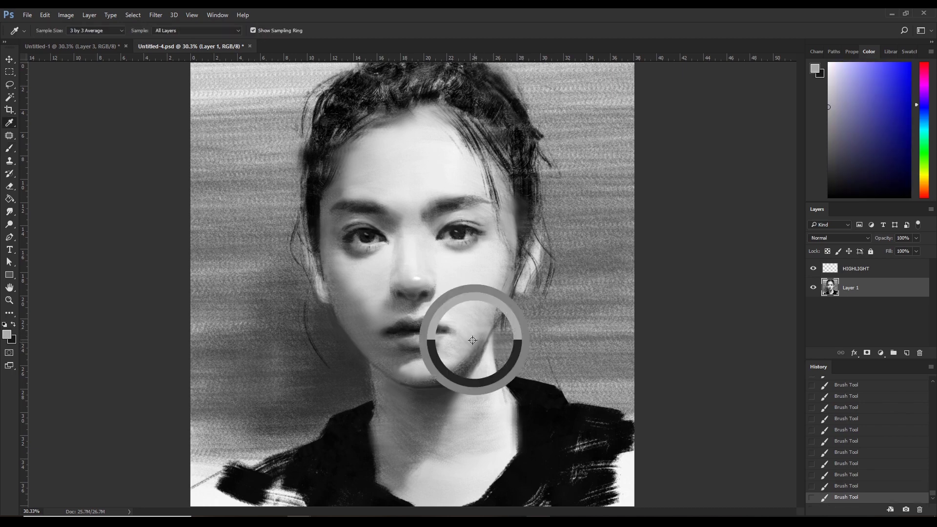
key("bracketright")
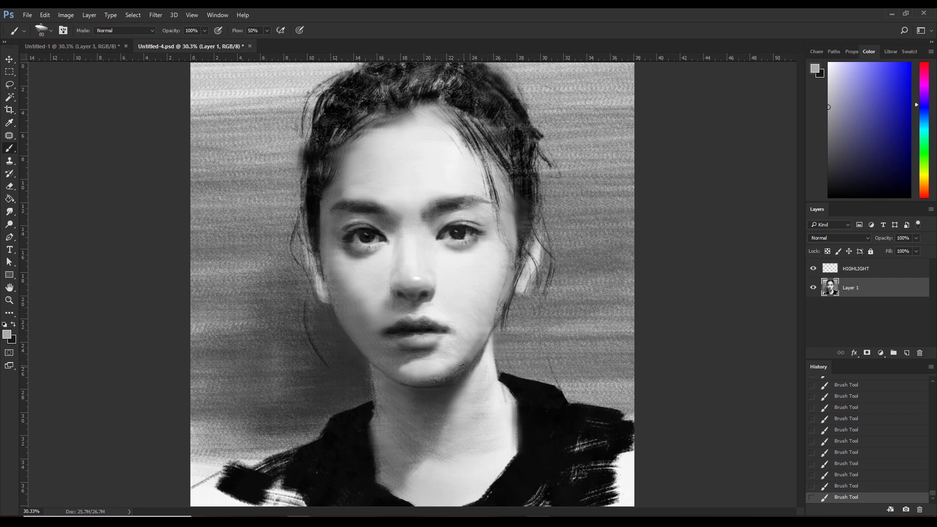
left_click_drag(488, 336, 467, 357)
left_click(469, 359, "alt")
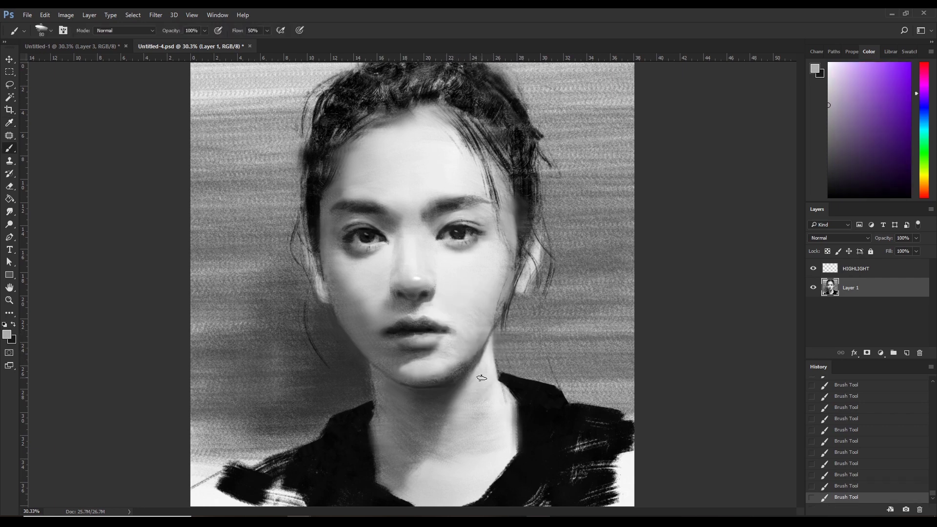
left_click(475, 347, "alt")
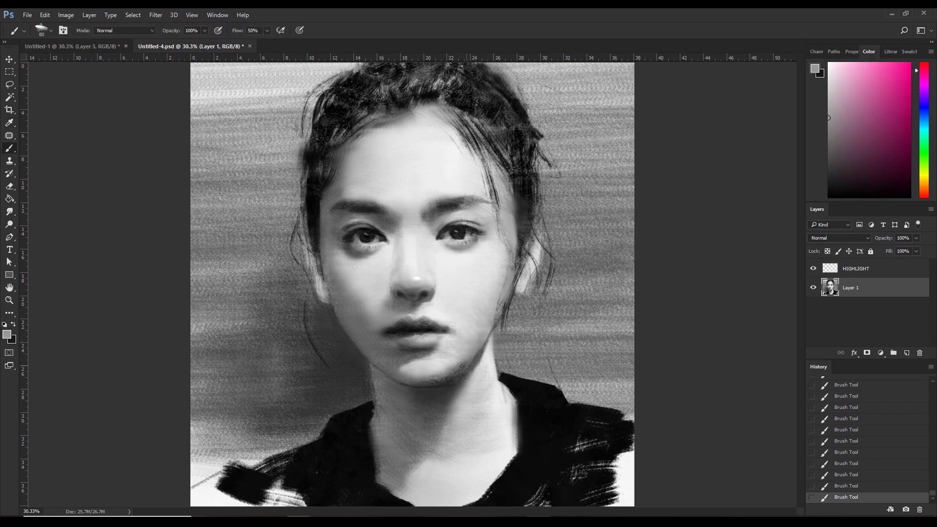
key("ctrl+z")
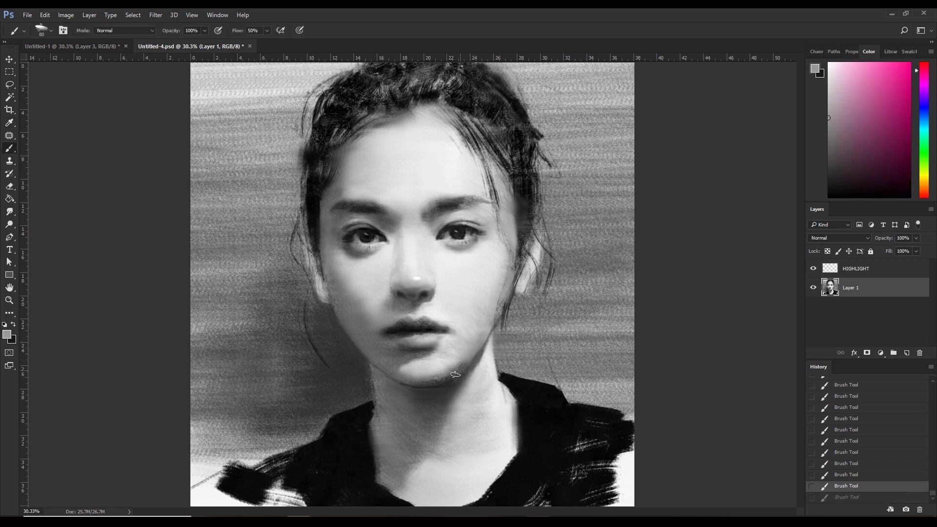
left_click_drag(463, 365, 441, 390)
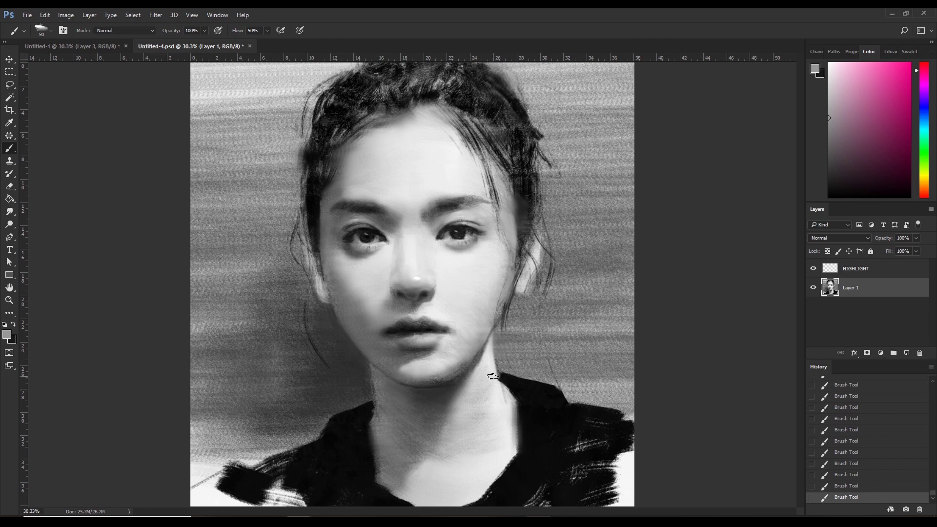
- Resample a dark grey for the chin, then switch to black and shade faintly under the chin
left_click(435, 368, "alt")
key("ctrl+z")
key("i")
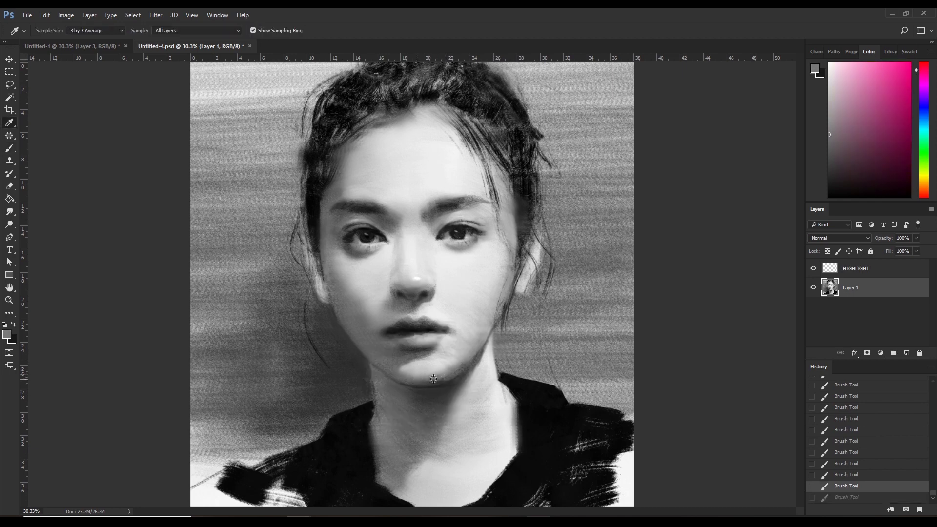
left_click(434, 379)
left_click(444, 392, "alt")
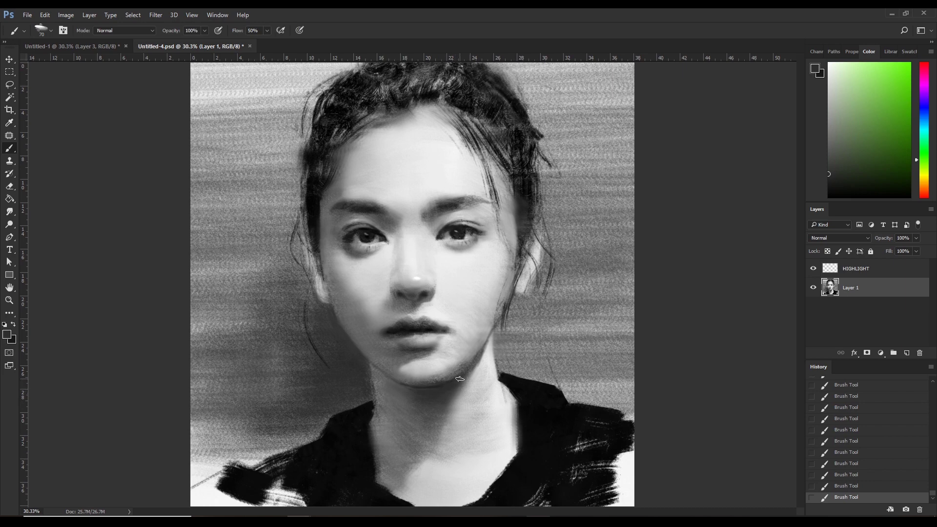
key("d")
left_click_drag(475, 373, 478, 355)
key("bracketright")
key("bracketright")
key("bracketright")
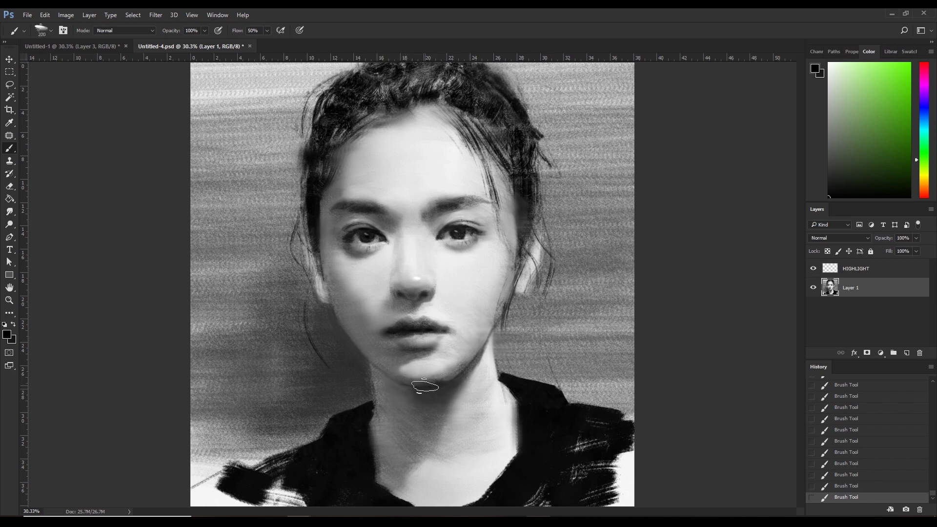
- Darken the shadow under the chin and jaw, then add faint light strokes on the chin
left_click_drag(428, 391, 439, 427)
left_click_drag(397, 383, 415, 383)
key("i")
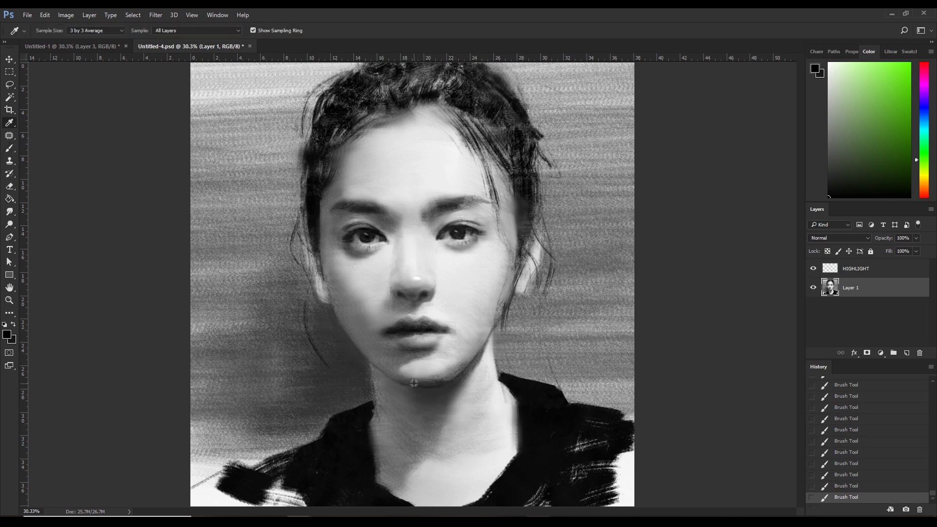
left_click(414, 383)
key("b")
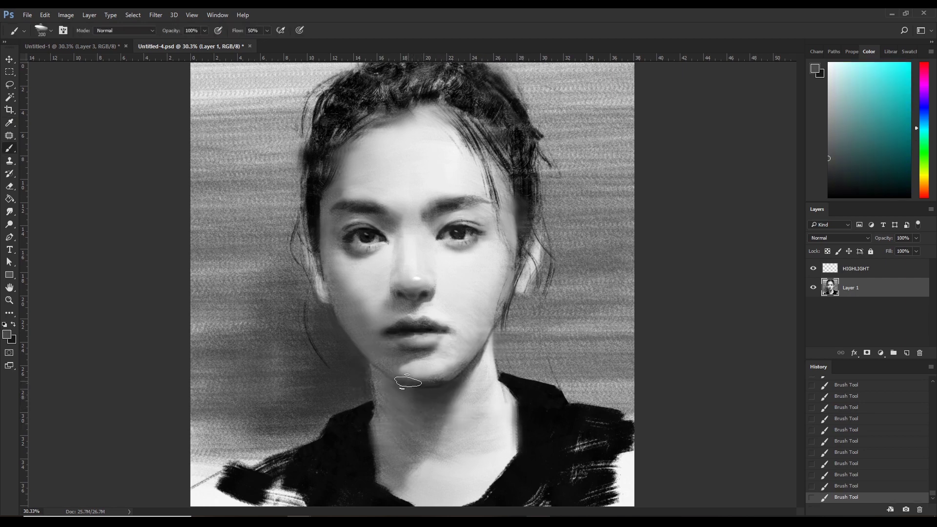
left_click_drag(408, 382, 393, 398)
- Shrink the brush and sample darker and lighter greys from the jaw, undoing and restoring a stroke
left_click(393, 398, "alt")
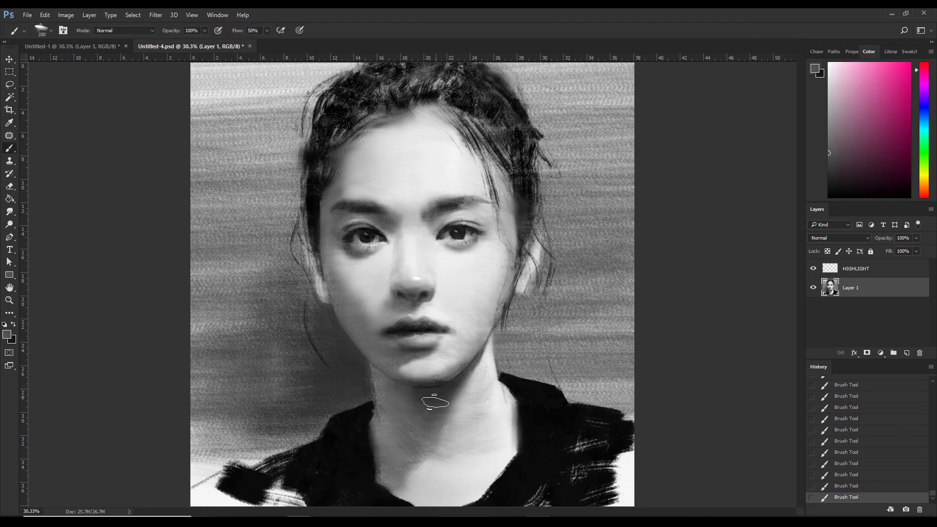
key("bracketleft")
key("bracketleft")
left_click(438, 380, "alt")
key("bracketleft")
key("bracketleft")
key("bracketleft")
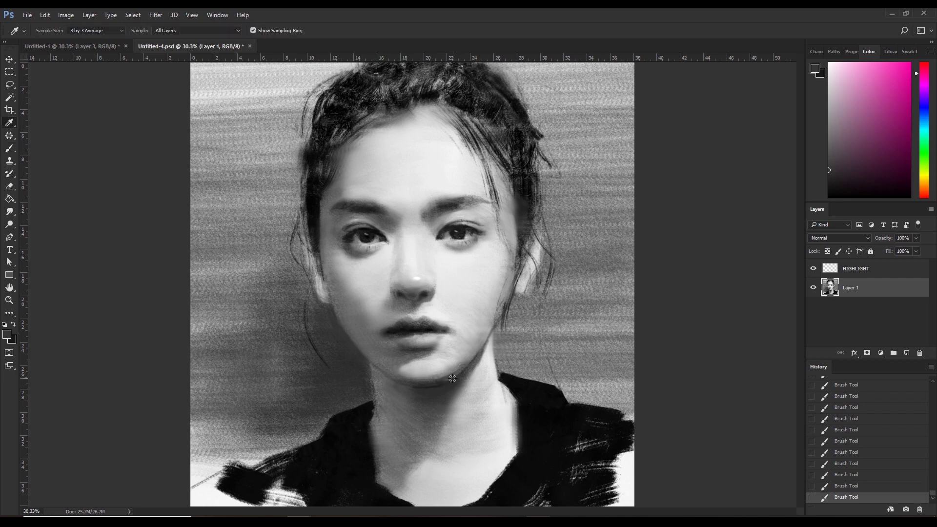
left_click(454, 380, "alt")
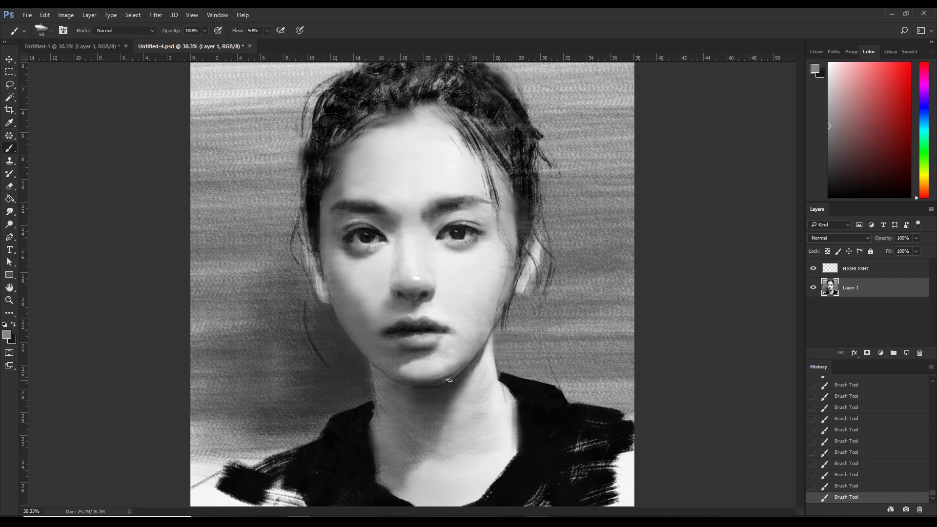
key("ctrl+z")
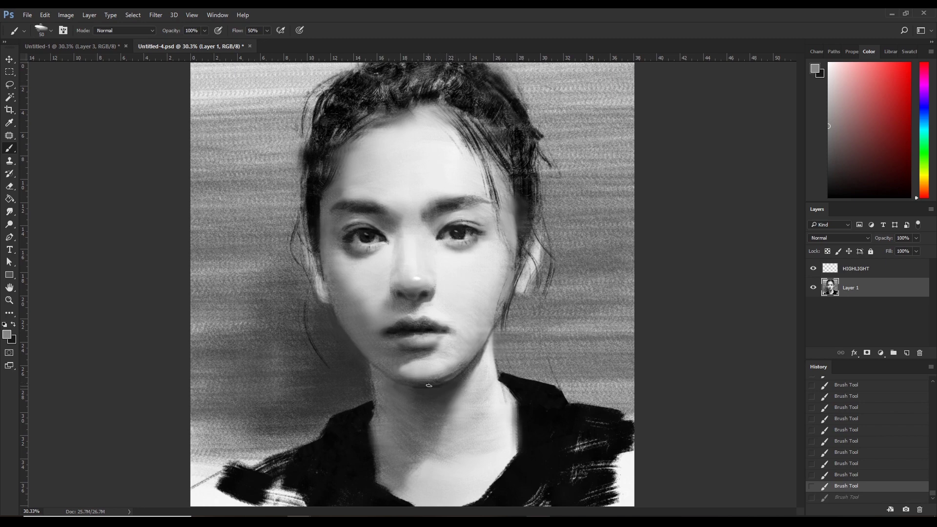
key("ctrl+z")
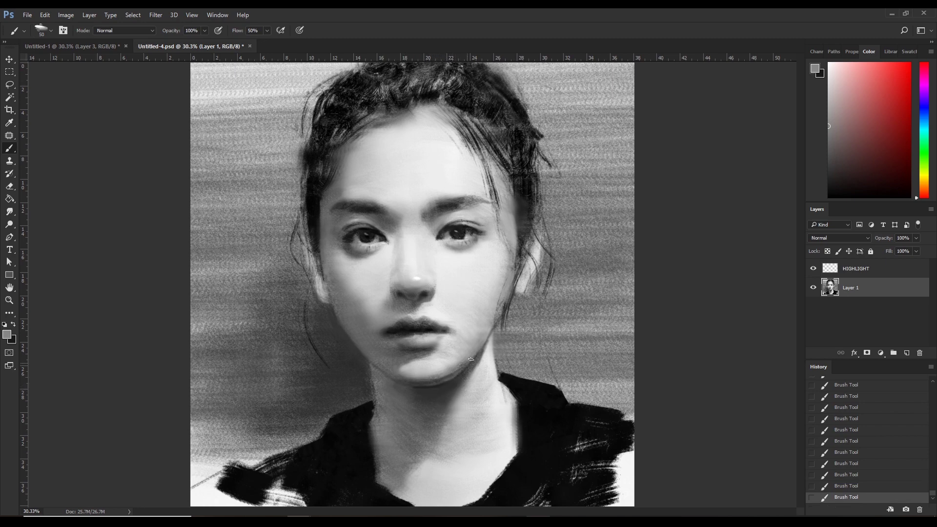
- Compare jaw strokes with undo and redo, then darken the shadow under the jaw
left_click(452, 376, "alt")
key("ctrl+z")
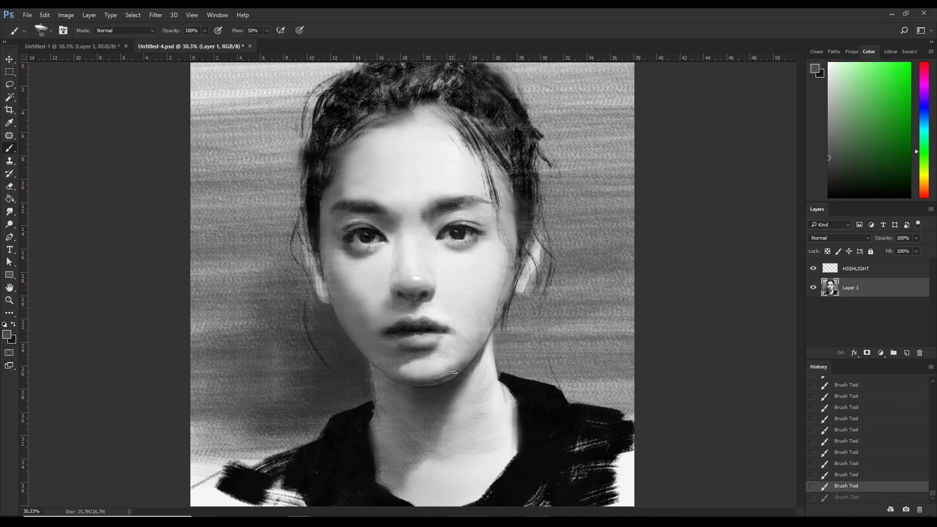
key("ctrl+z")
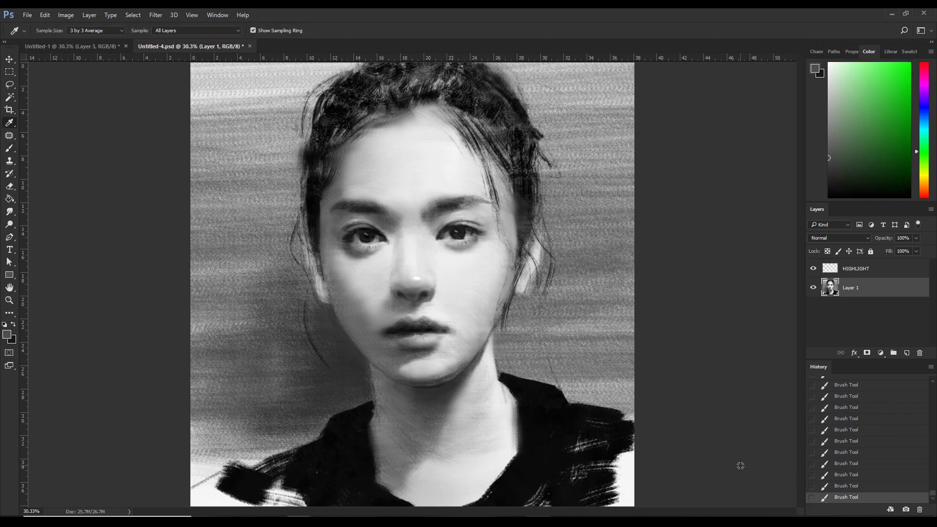
left_click(452, 376, "alt")
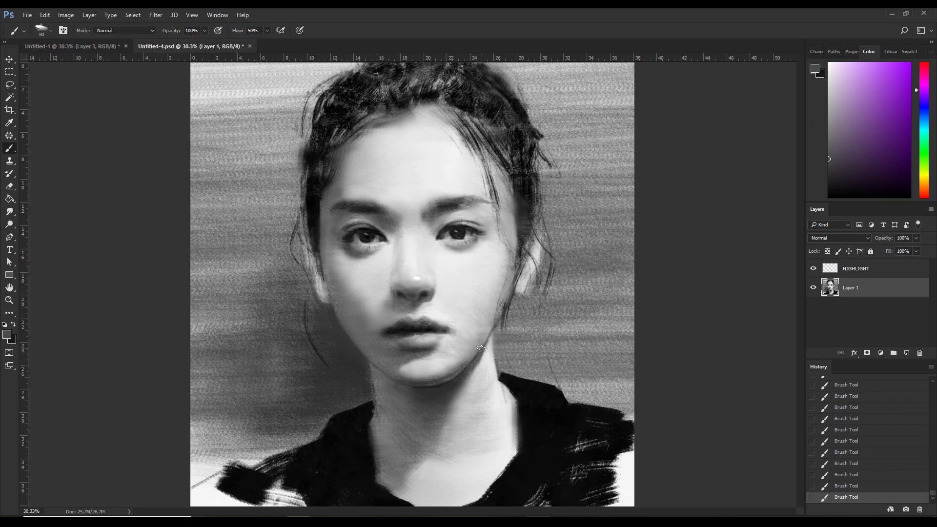
left_click(472, 355, "alt")
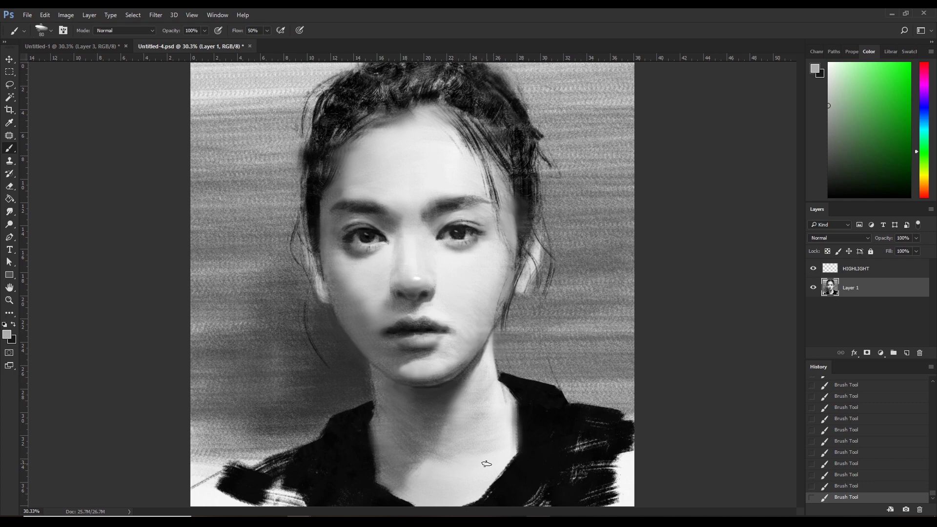
left_click(501, 344, "alt")
key("ctrl+alt+z")
left_click_drag(500, 336, 500, 349)
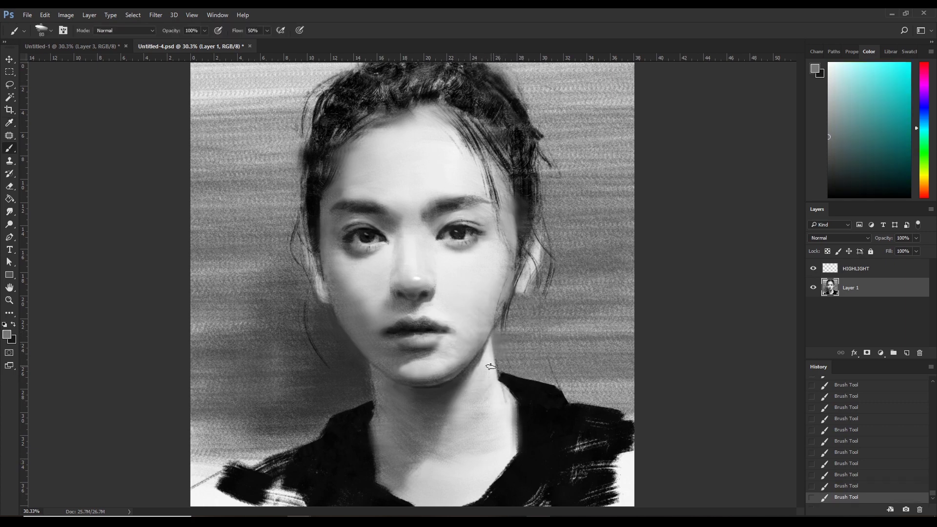
- Paint short dark strokes near the chin with a smaller brush, then enlarge it to 150
left_click(374, 388, "alt")
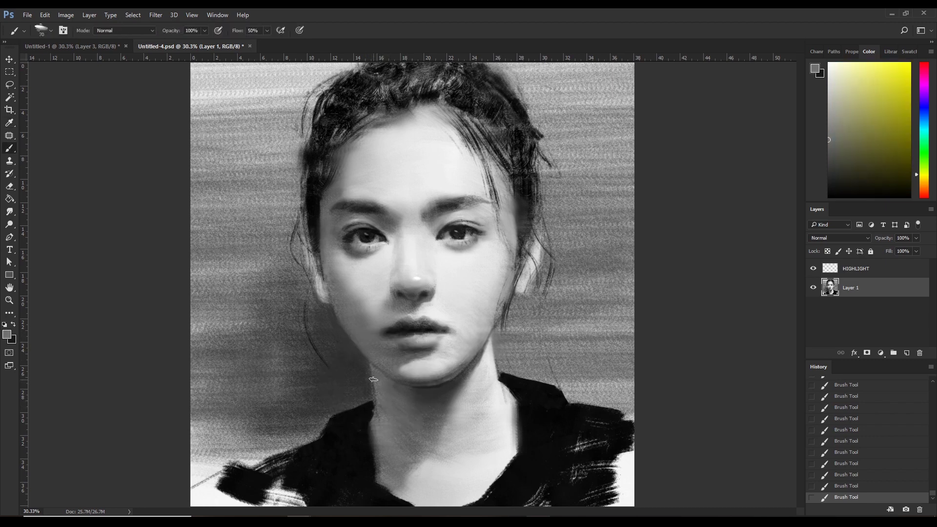
key("bracketleft")
mouse_move(376, 386)
left_mouse_down()
mouse_move(369, 366)
mouse_move(373, 381)
left_mouse_up()
left_click(374, 393, "alt")
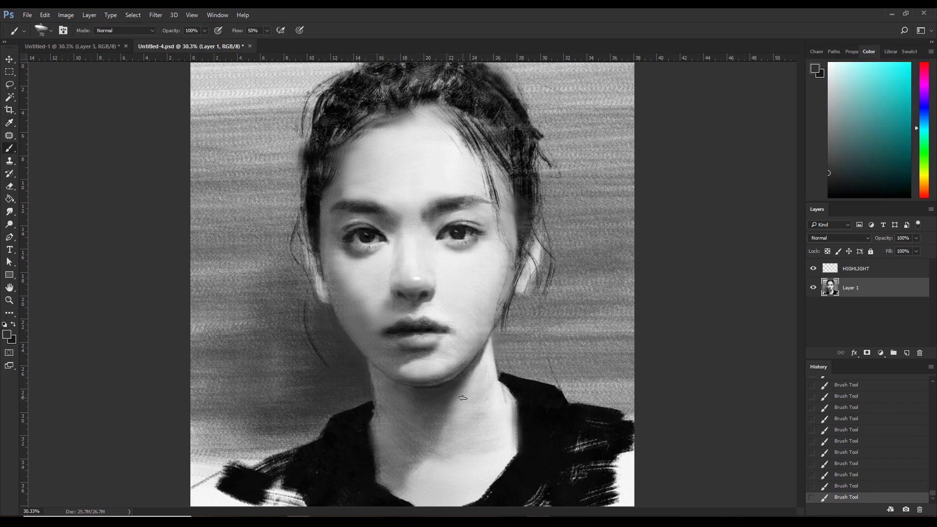
key("bracketright")
key("bracketright")
key("bracketright")
- Lasso and transform the hair strip beside the left cheek on a copy, then merge it into Layer 1
key("alt")
left_click_drag(892, 353, 893, 352)
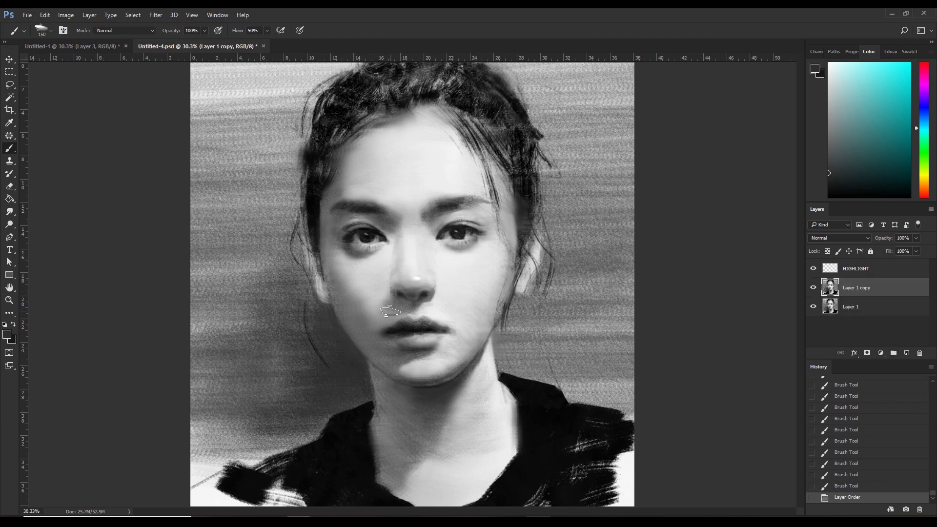
key("l")
left_click_drag(325, 277, 323, 286)
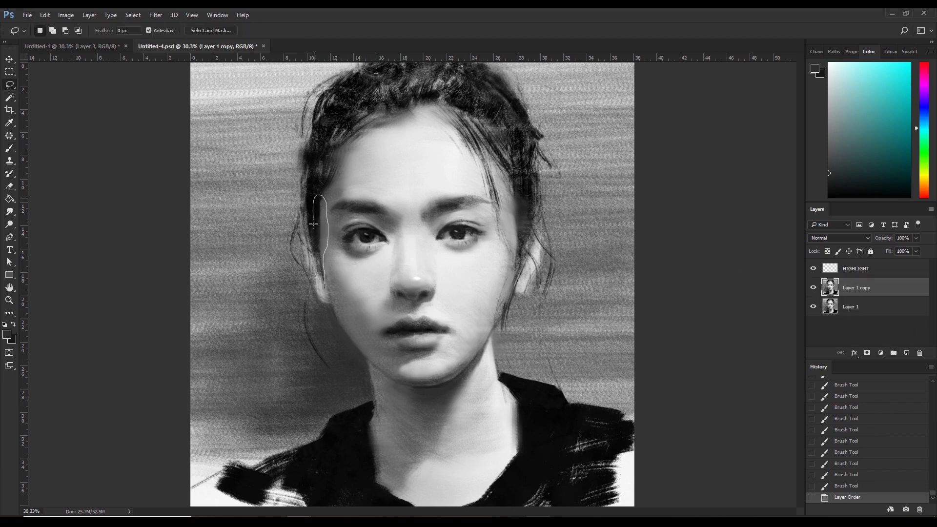
key("ctrl+t")
key("Escape")
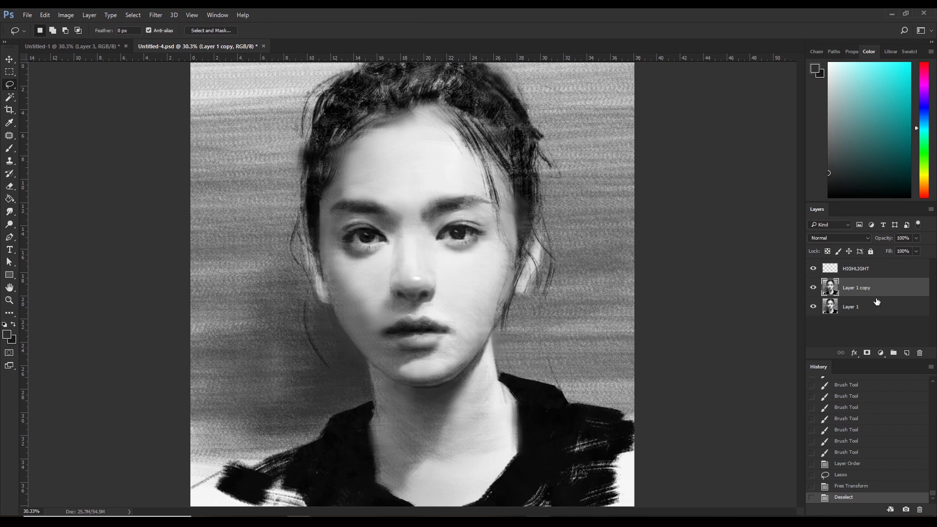
right_click(878, 291)
left_click(788, 361)
- Lighten the left hairline with a 90–100 px brush using a sampled tone
key("b")
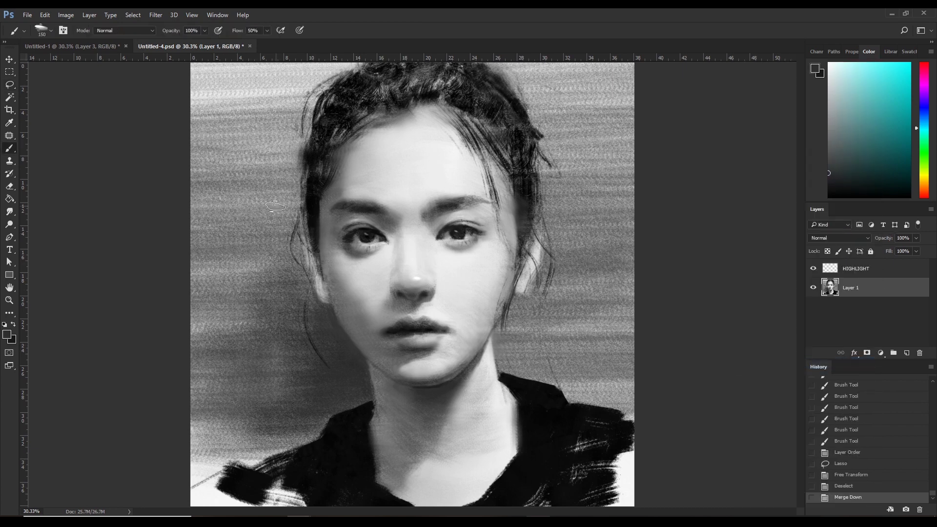
key("bracketleft")
key("bracketleft")
left_click(329, 192, "alt")
mouse_move(332, 176)
left_mouse_down()
mouse_move(352, 196)
mouse_move(329, 180)
mouse_move(344, 186)
left_mouse_up()
key("bracketleft")
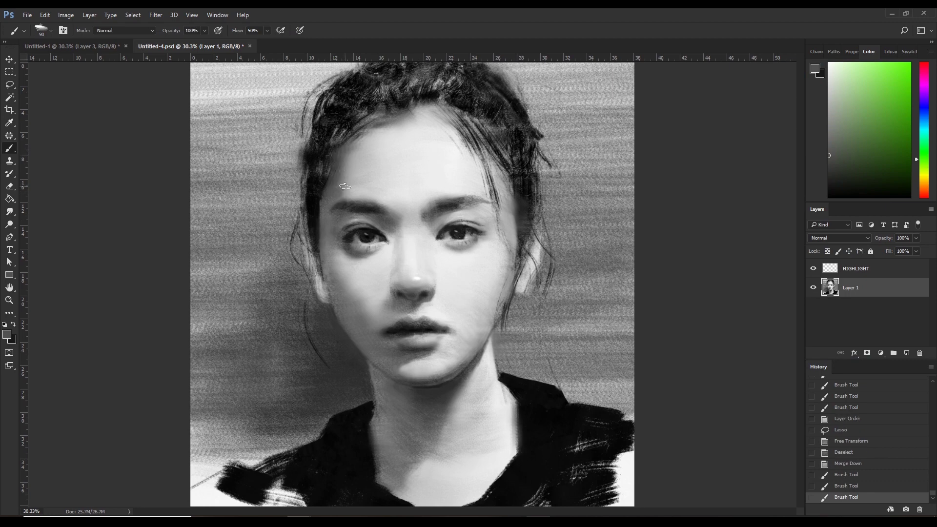
left_click(345, 186)
key("bracketright")
key("bracketright")
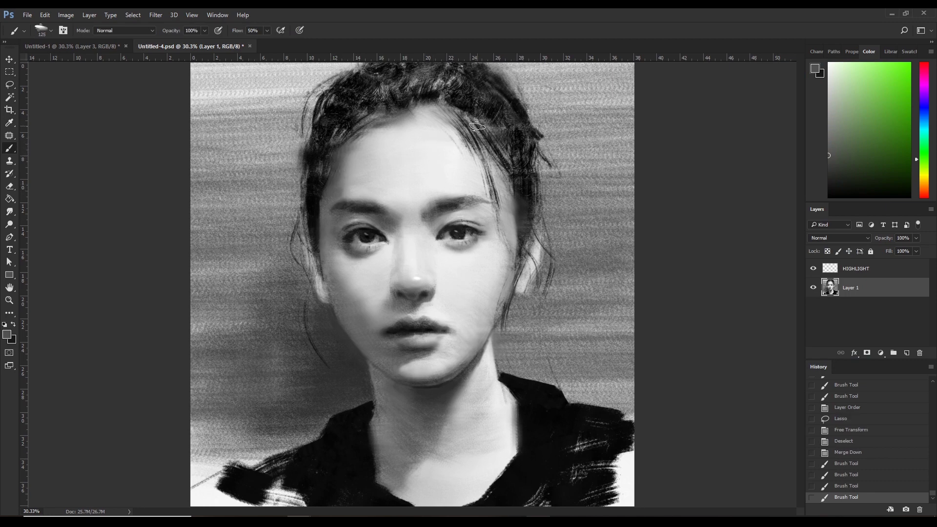
- Paint light grey on the forehead and darken the right side of the hair with near-black
left_click(398, 128, "alt")
mouse_move(410, 122)
left_mouse_down()
mouse_move(412, 137)
mouse_move(404, 117)
mouse_move(386, 113)
mouse_move(446, 142)
mouse_move(414, 108)
mouse_move(442, 104)
left_mouse_up()
key("bracketleft")
left_click(419, 117, "alt")
key("ctrl+alt+z")
key("ctrl+alt+z")
left_click(418, 105, "alt")
left_click(430, 101, "alt")
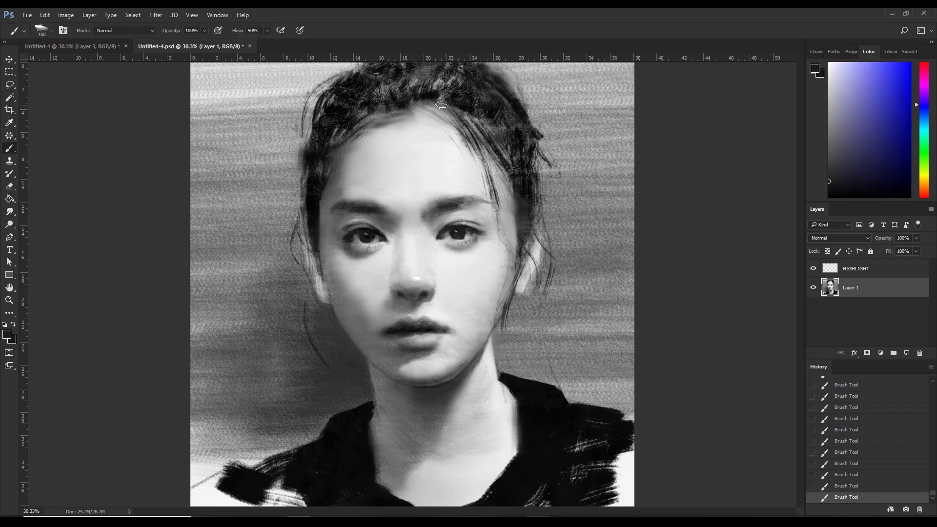
left_click_drag(514, 128, 519, 195)
key("bracketright")
key("bracketright")
- Switch to a soft round brush preset and dab soft shading by the inner eye
left_click(43, 29)
left_click(25, 128)
key("Return")
key("bracketleft")
left_click(394, 248)
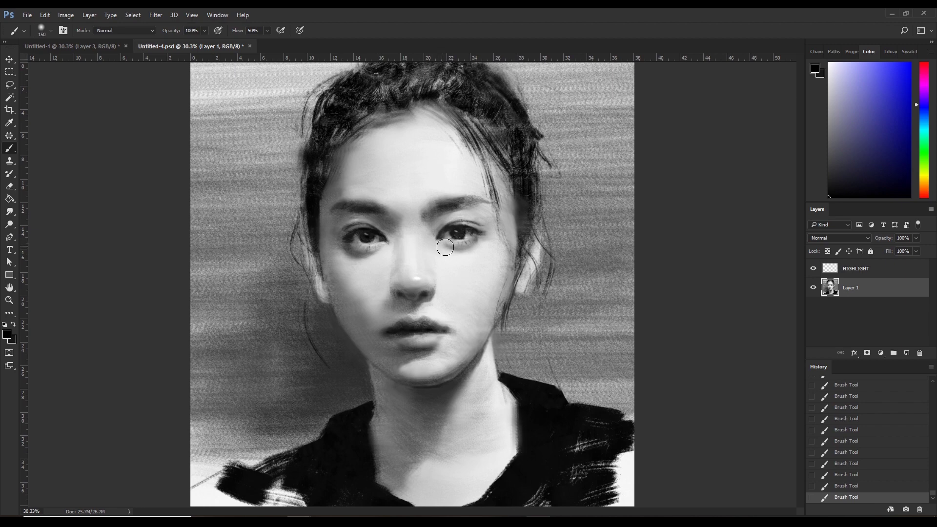
- Dab soft tone between and beside the eyes and softly darken the skin between the brows
left_click(453, 249)
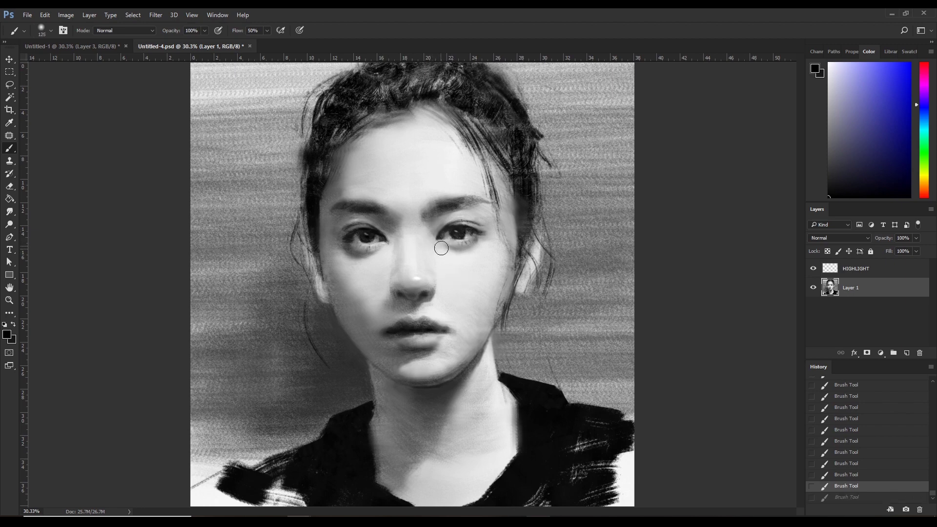
left_click(440, 247)
key("bracketleft")
left_click(436, 239)
left_click(456, 255)
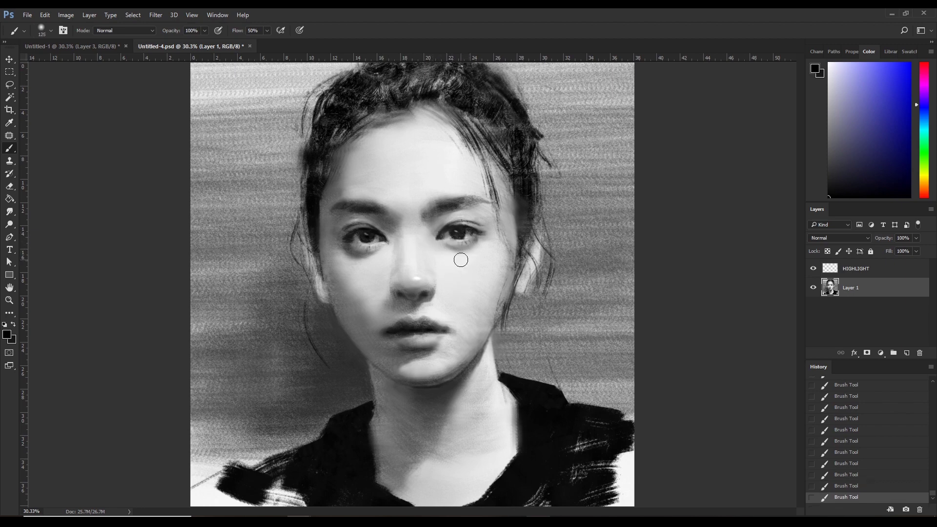
left_click(438, 242)
key("bracketright")
left_click_drag(424, 219, 403, 223)
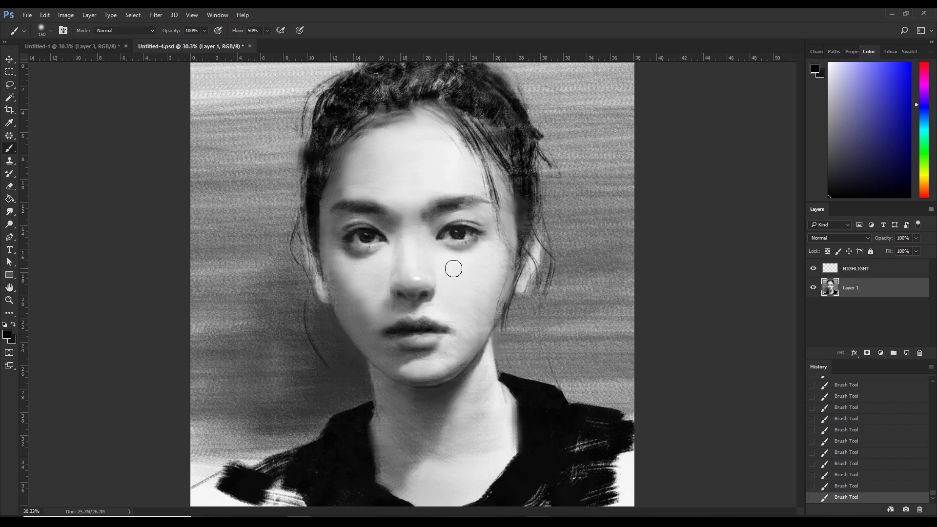
- Vary the brush between 100 and 125 and compare the last eye stroke with undo and redo
key("bracketleft")
key("bracketleft")
key("bracketright")
key("bracketright")
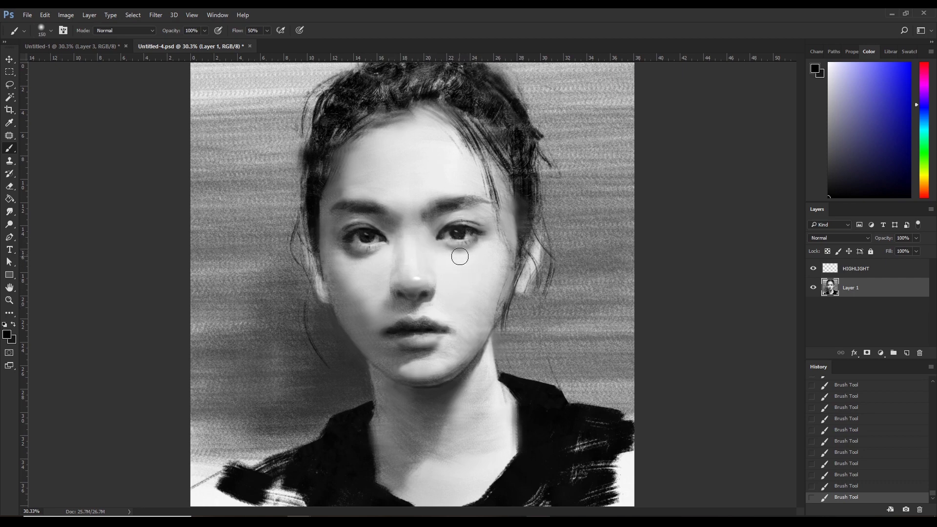
key("bracketleft")
key("ctrl+z")
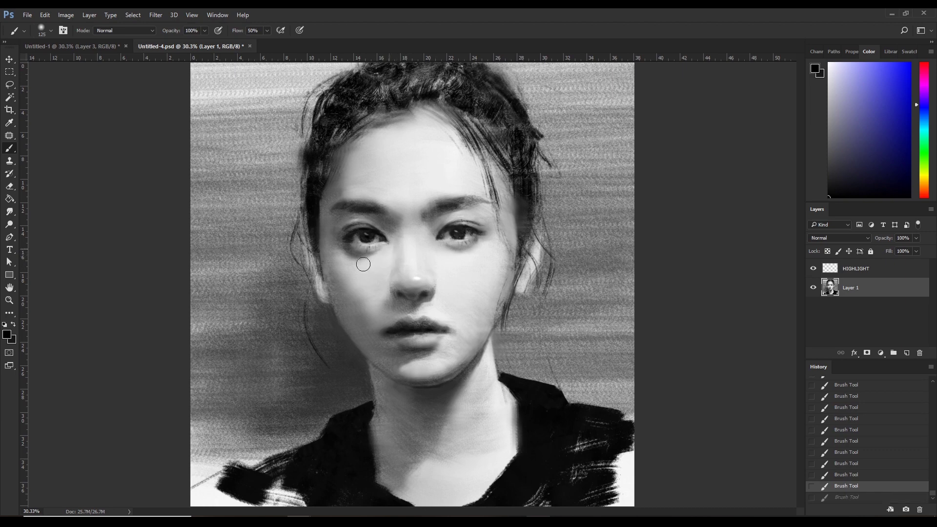
key("ctrl+z")
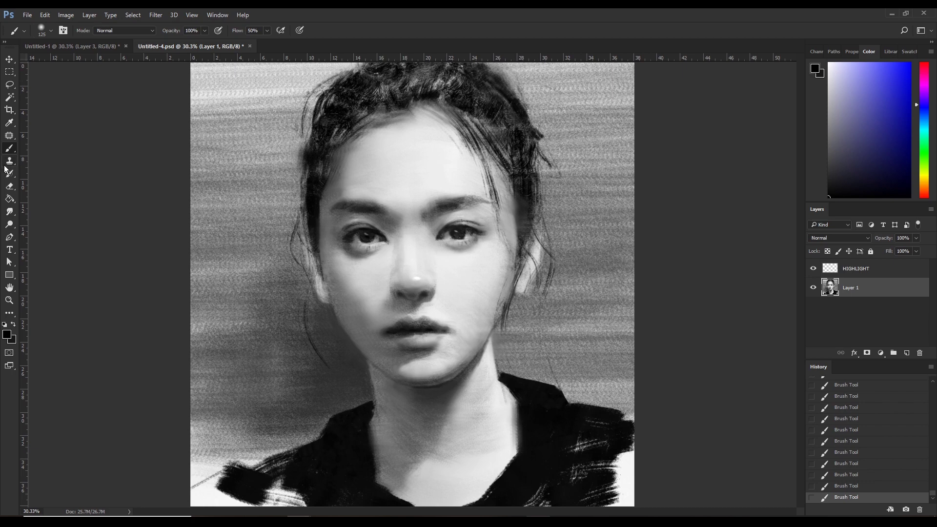
- Keep the standard Brush tool and pick the 250 px preset, reduced to 200
right_click(9, 148)
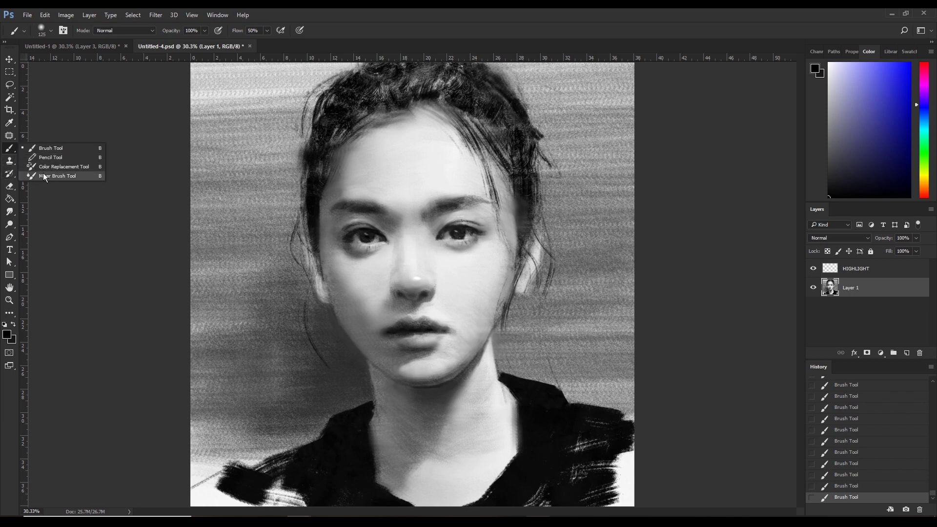
left_click(47, 147)
left_click(51, 30)
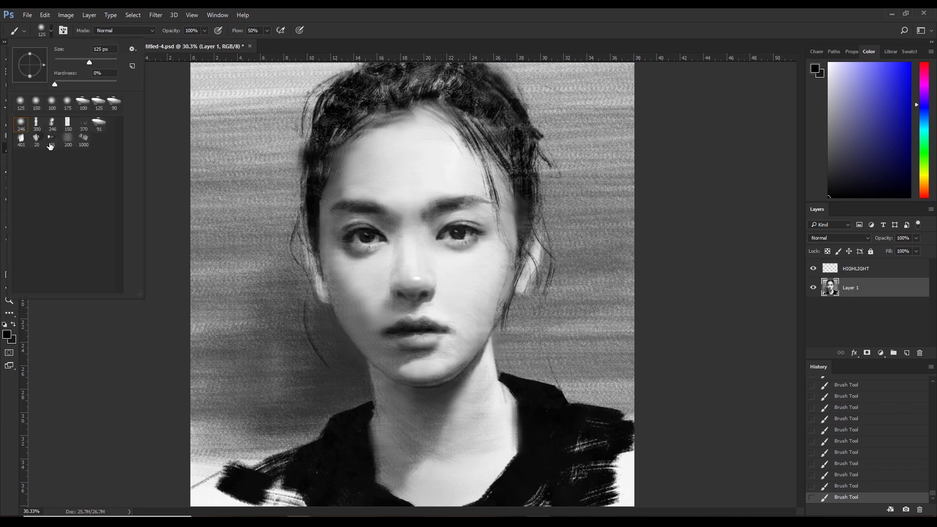
left_click(84, 124)
left_click(498, 21)
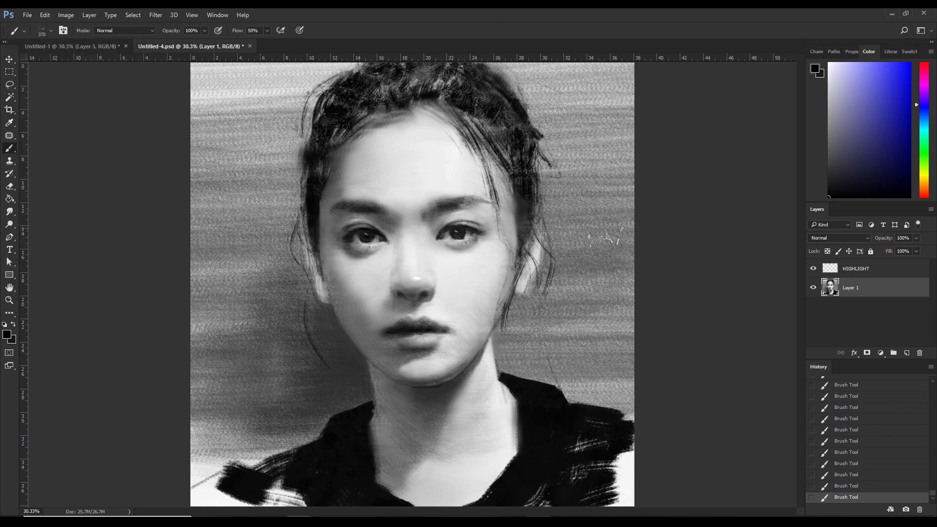
key("bracketleft")
- Paint dark hair strands along the right temple and cheek after undoing a first attempt
left_click_drag(495, 224, 511, 249)
key("ctrl+z")
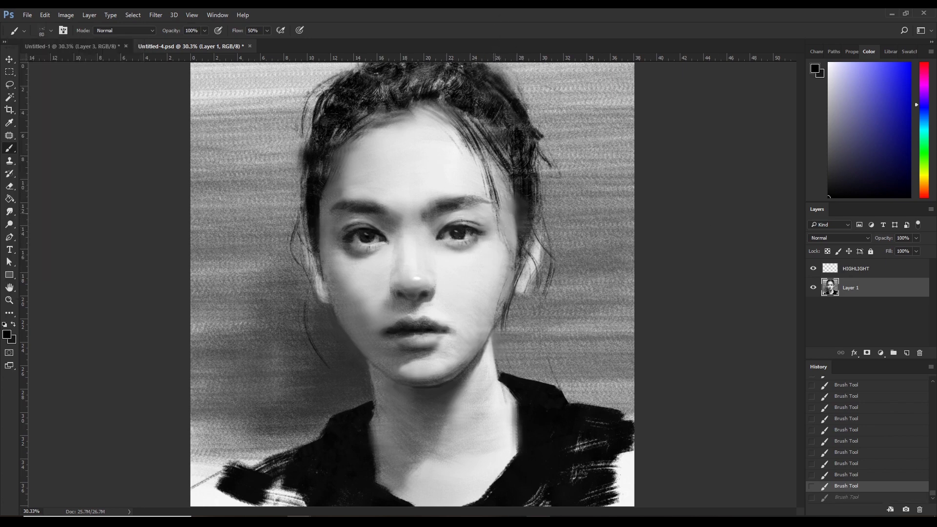
key("ctrl+z")
key("ctrl+z")
key("ctrl+z")
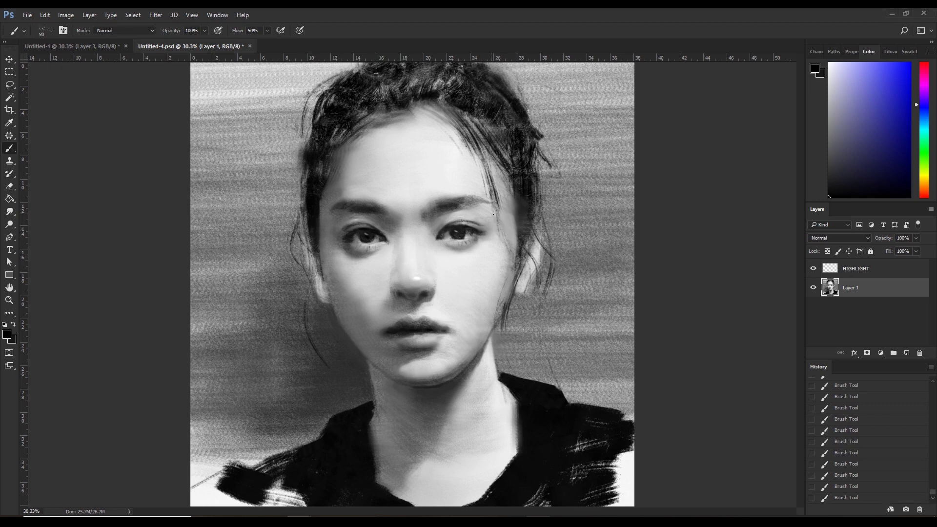
left_click_drag(493, 213, 506, 258)
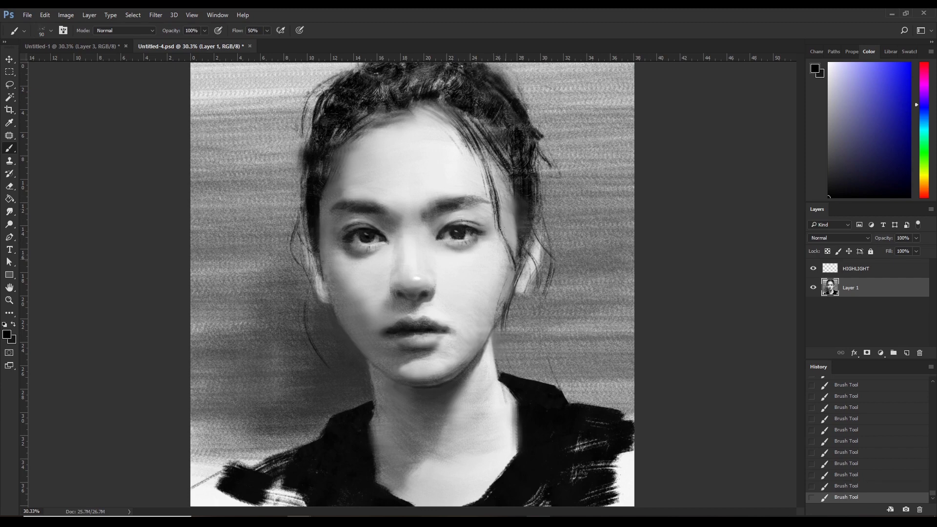
left_click_drag(504, 227, 504, 251)
left_click_drag(512, 287, 499, 219)
- Add dark strands down from the temple, then try and undo a light pinkish cheek stroke
left_click_drag(471, 146, 492, 193)
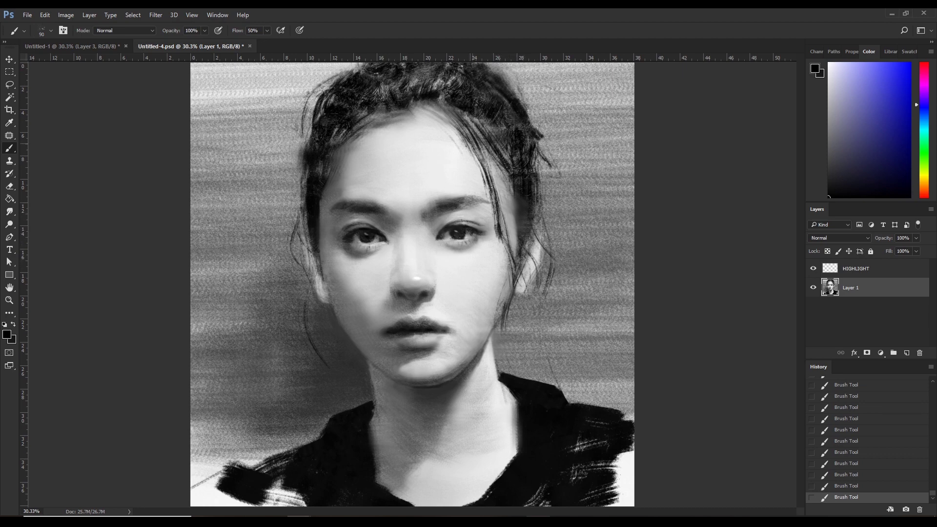
left_click_drag(461, 136, 498, 188)
left_click(490, 247, "alt")
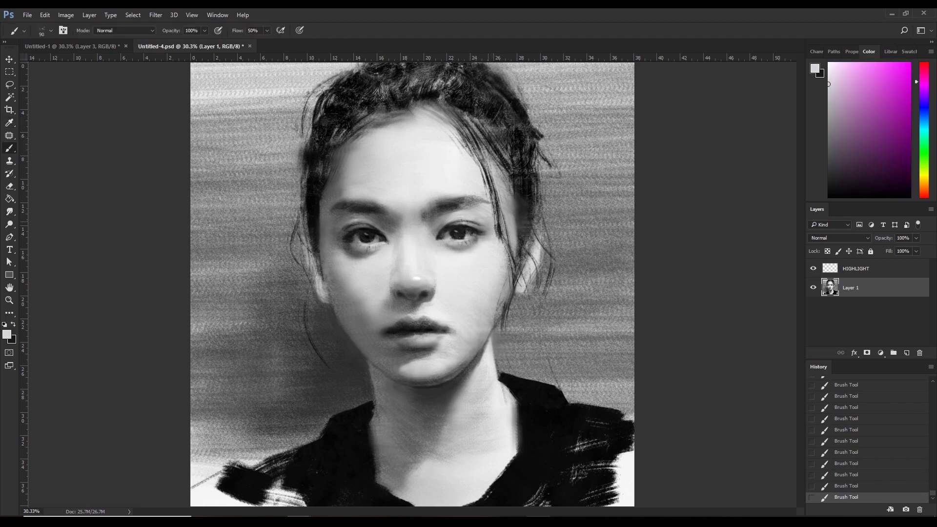
mouse_move(493, 229)
left_mouse_down()
mouse_move(497, 258)
mouse_move(500, 246)
left_mouse_up()
key("ctrl+z")
- With a 20 px black brush, paint a thin dark strand beside the right cheek
left_click(51, 31)
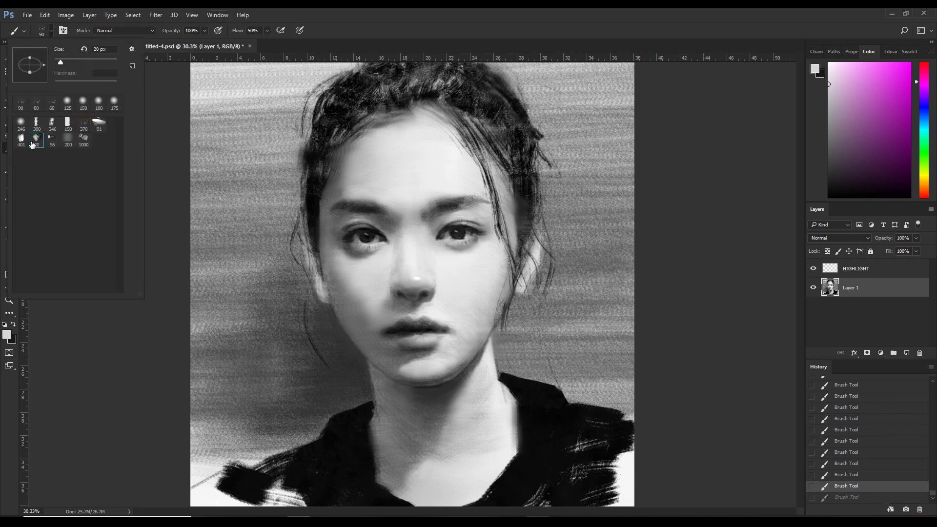
double_click(35, 142)
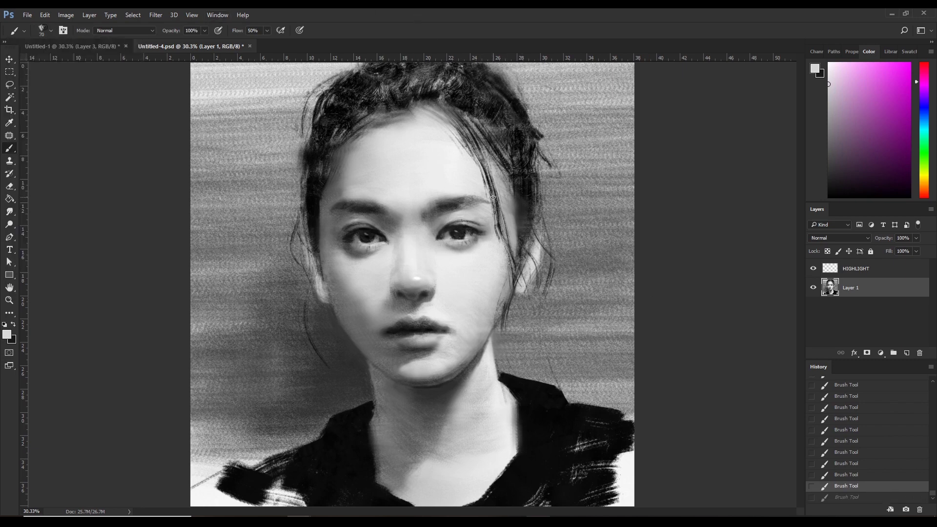
left_click(531, 240)
key("x")
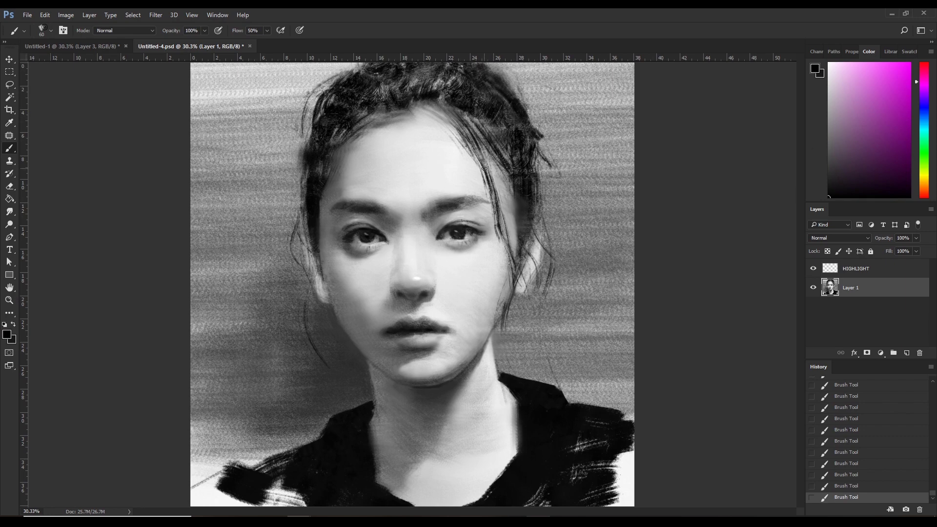
mouse_move(484, 169)
left_mouse_down()
mouse_move(506, 199)
mouse_move(530, 171)
mouse_move(510, 208)
left_mouse_up()
- With a smaller brush, paint dark strands on the left edge, right edge, hanging ends and crown
key("bracketleft")
left_click_drag(293, 118, 303, 193)
left_click_drag(309, 146, 295, 236)
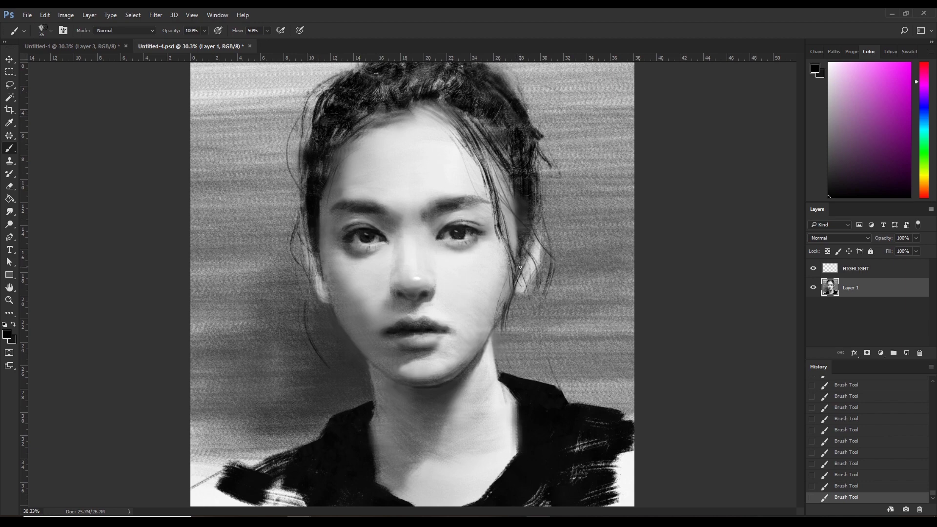
left_click_drag(539, 311, 542, 384)
left_click_drag(545, 337, 564, 395)
left_click_drag(509, 81, 540, 178)
left_click_drag(418, 109, 446, 134)
left_click_drag(497, 185, 489, 166)
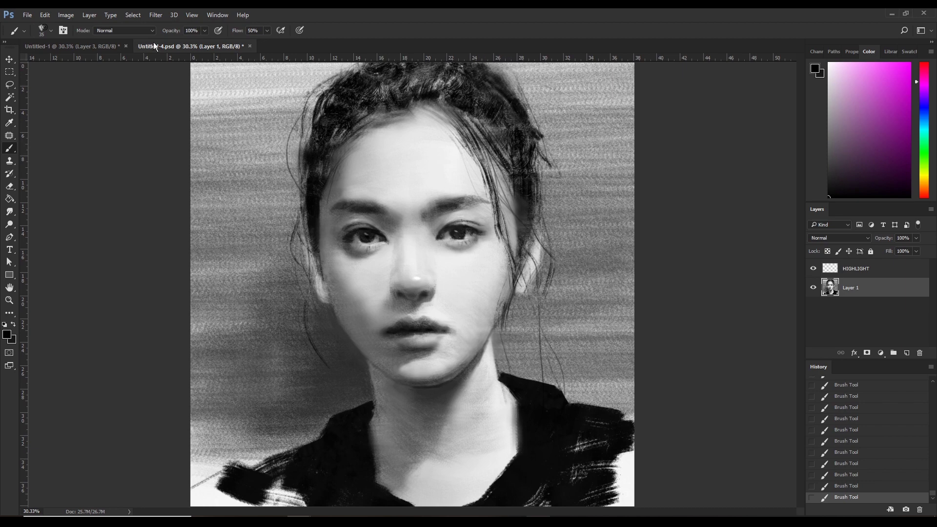
- Switch to a larger brush preset sized to 45 and paint a dark strand down the right side
left_click(51, 31)
left_click(94, 104)
key("Return")
key("bracketleft")
key("bracketleft")
key("bracketleft")
mouse_move(490, 192)
left_mouse_down()
mouse_move(510, 247)
mouse_move(510, 313)
left_mouse_up()
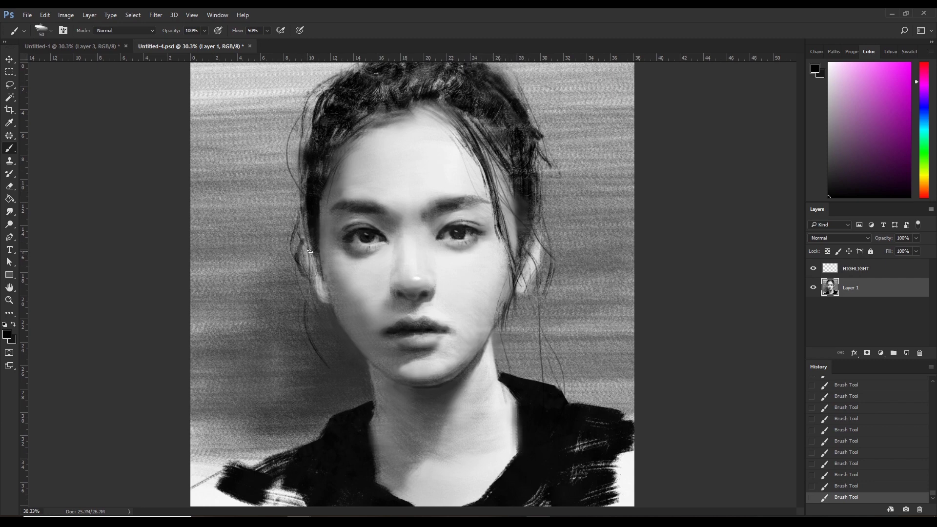
- Undo and redo the last strokes, then paint new strands along the hair's left edge
key("ctrl+alt+z")
key("ctrl+alt+z")
key("ctrl+shift+z")
key("ctrl+shift+z")
key("bracketright")
key("bracketright")
mouse_move(319, 105)
left_mouse_down()
mouse_move(292, 176)
mouse_move(293, 230)
left_mouse_up()
- Step back and forth through the stroke history to compare the hair with and without the left strands
key("ctrl+alt+z")
key("ctrl+alt+z")
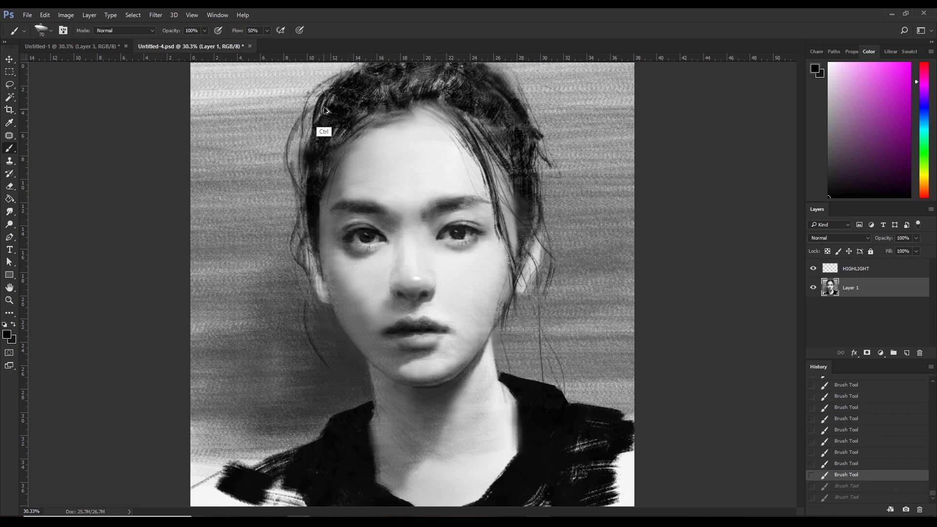
key("ctrl+alt+z")
key("ctrl+alt+z")
key("ctrl+shift+z")
key("ctrl+shift+z")
key("ctrl+shift+z")
key("ctrl+alt+z")
key("ctrl+alt+z")
key("ctrl+shift+z")
key("ctrl+shift+z")
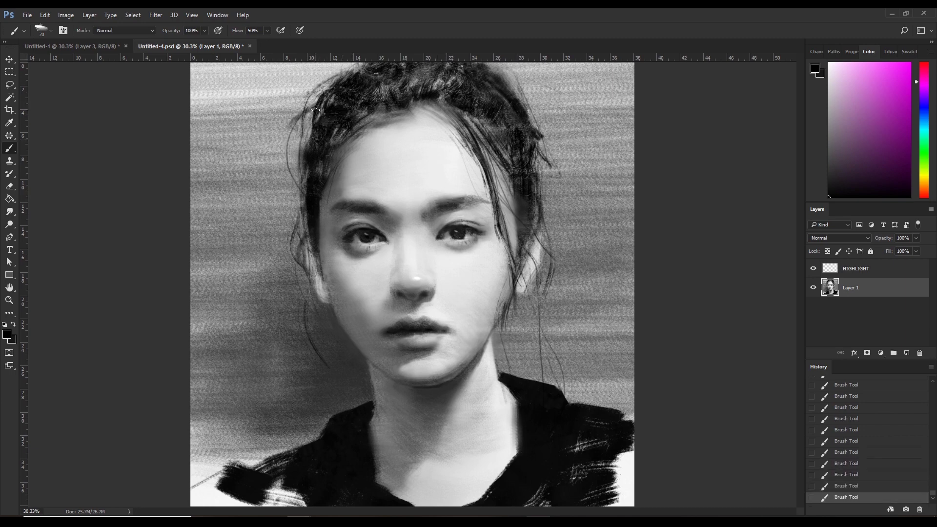
key("ctrl+alt+z")
key("ctrl+shift+z")
- Enlarge the brush to 80 and sample greys from the painting near the ear and hair
key("bracketright")
key("bracketleft")
left_click(305, 249, "alt")
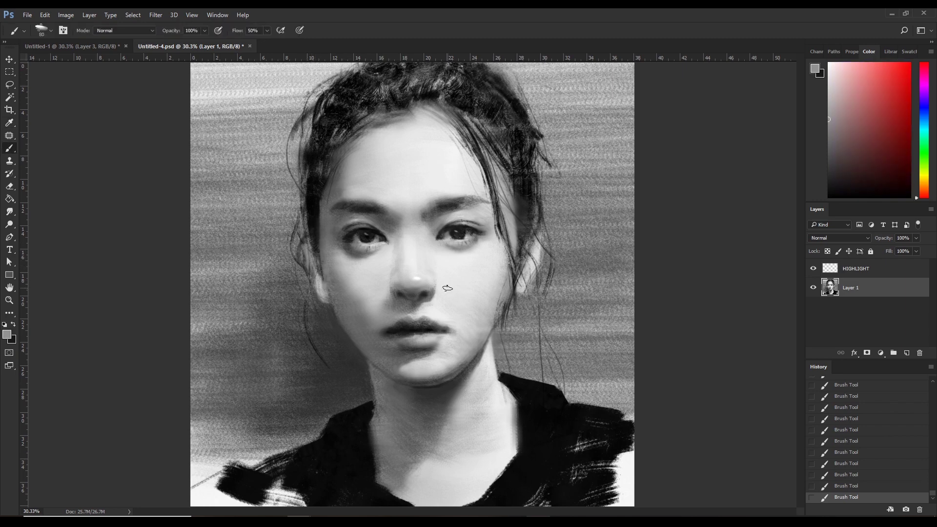
left_click(531, 227, "alt")
left_click(536, 247, "alt")
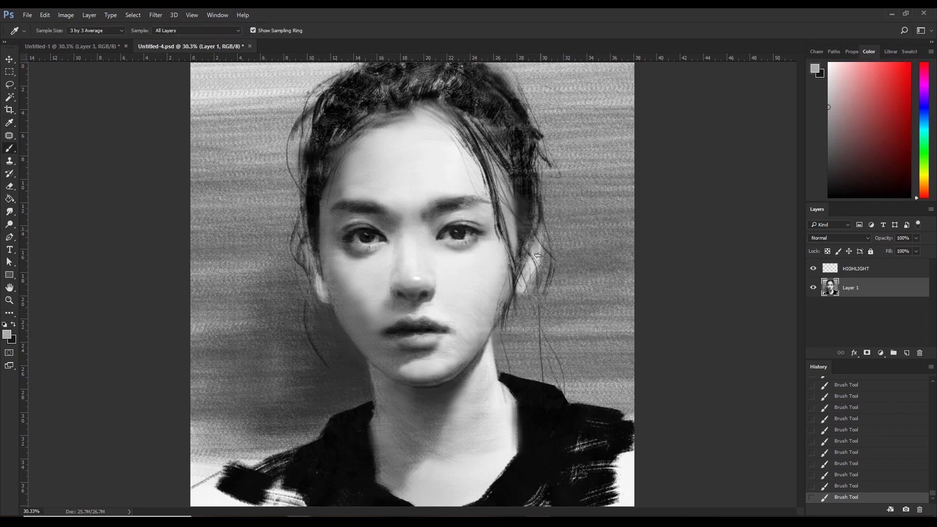
left_click(533, 224, "alt")
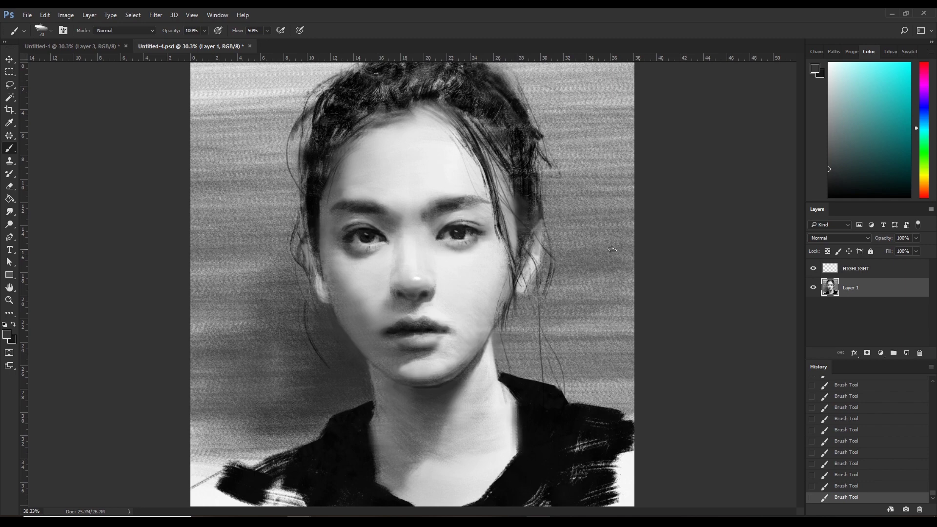
- Add a new empty Layer 2 and ready a smaller black brush on it
left_click(906, 352)
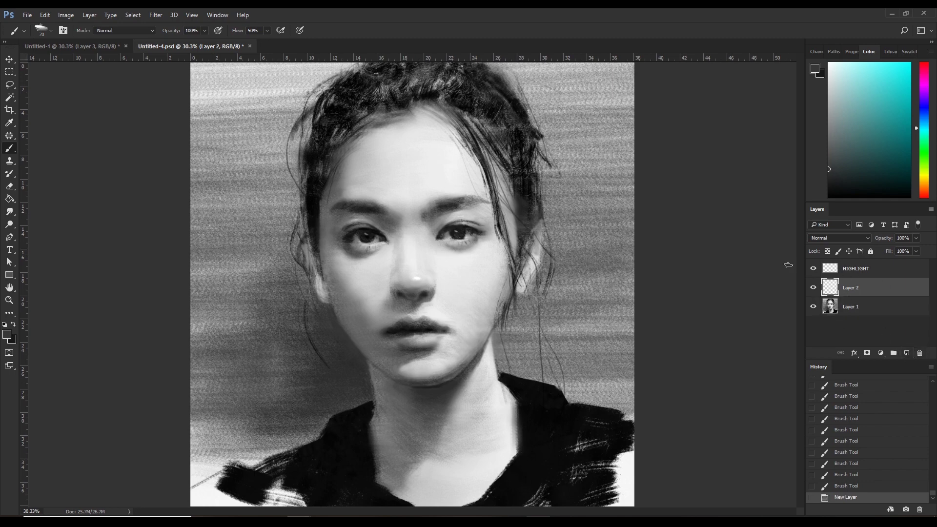
key("bracketright")
key("bracketright")
key("bracketright")
mouse_move(386, 405)
left_mouse_down()
mouse_move(442, 424)
mouse_move(397, 418)
mouse_move(430, 423)
mouse_move(483, 415)
mouse_move(495, 380)
mouse_move(467, 413)
left_mouse_up()
key("bracketright")
key("bracketright")
key("bracketright")
left_click(532, 392, "alt")
key("ctrl+z")
key("bracketleft")
key("bracketleft")
key("bracketleft")
- Shape the dark choker band across the neck by alternately erasing and painting its ends and centre
key("e")
left_click_drag(467, 413, 440, 421)
left_click_drag(438, 422, 397, 410)
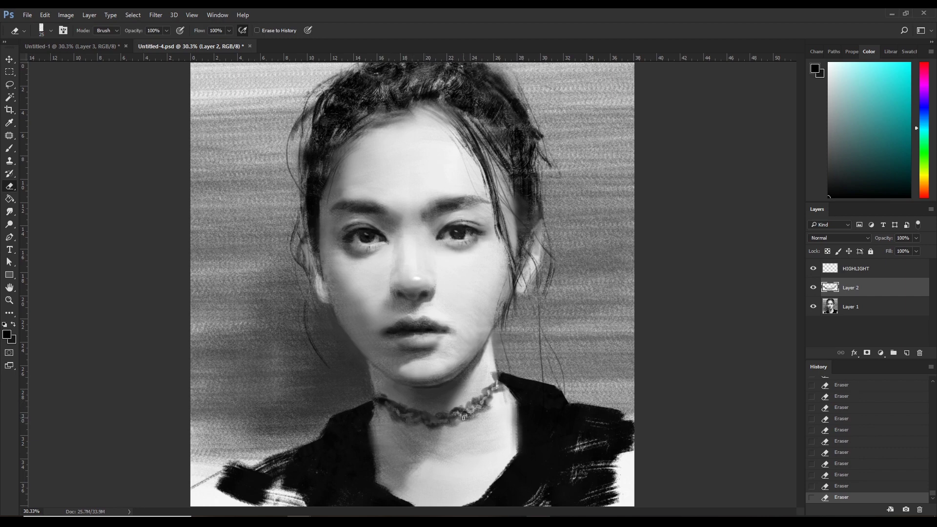
key("b")
mouse_move(460, 415)
left_mouse_down()
mouse_move(436, 426)
mouse_move(418, 415)
left_mouse_up()
mouse_move(407, 420)
left_mouse_down()
mouse_move(391, 425)
mouse_move(391, 412)
left_mouse_up()
left_click_drag(402, 412, 391, 418)
left_click_drag(501, 383, 453, 415)
left_click_drag(450, 419, 438, 424)
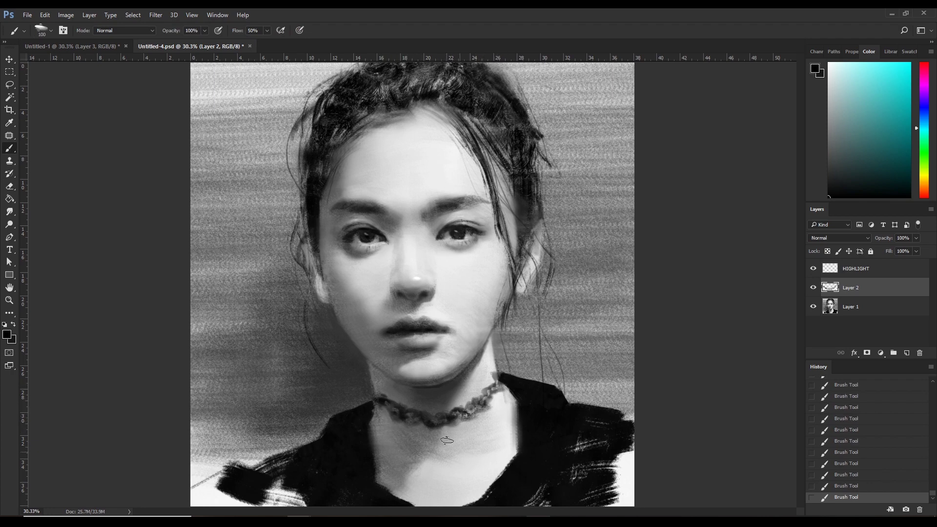
- Erase stray paint to tidy the choker's outline
key("e")
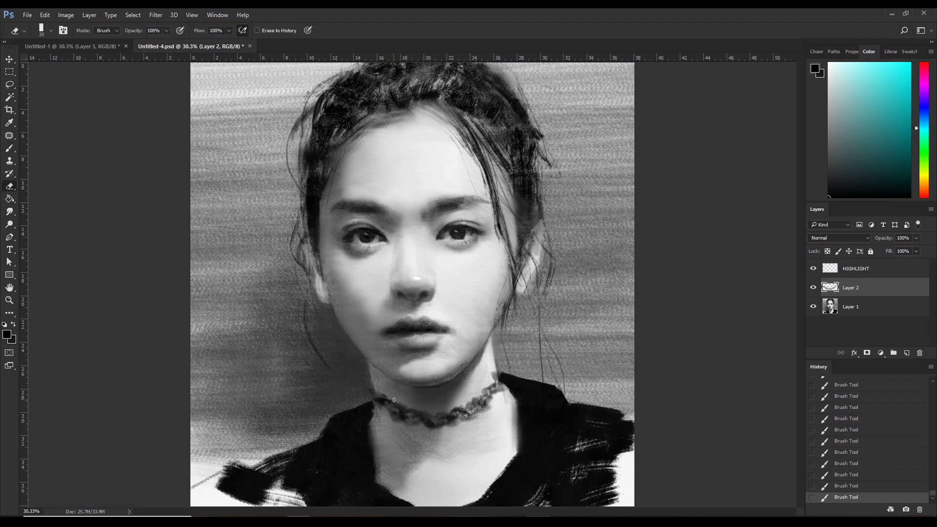
left_click_drag(417, 406, 405, 413)
left_click_drag(410, 413, 397, 417)
left_click_drag(491, 410, 476, 415)
left_click_drag(490, 379, 487, 385)
key("b")
left_click_drag(391, 408, 417, 421)
- Return to the brush with white paint at a small size
key("b")
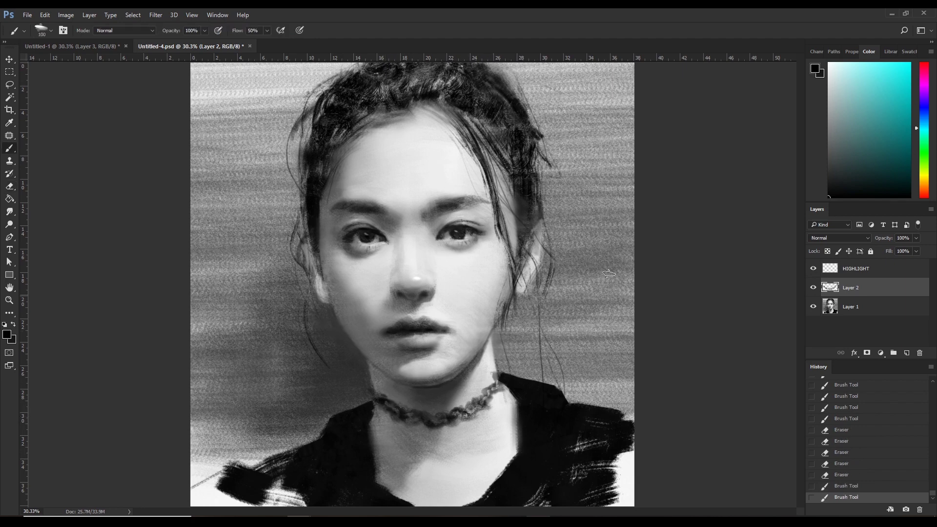
left_click(843, 121)
left_click(828, 62)
key("bracketleft")
key("bracketleft")
key("bracketleft")
key("bracketright")
- Paint a white hoop earring arc hanging from the left ear down toward the jaw
mouse_move(315, 303)
left_mouse_down()
mouse_move(324, 296)
mouse_move(306, 313)
left_mouse_up()
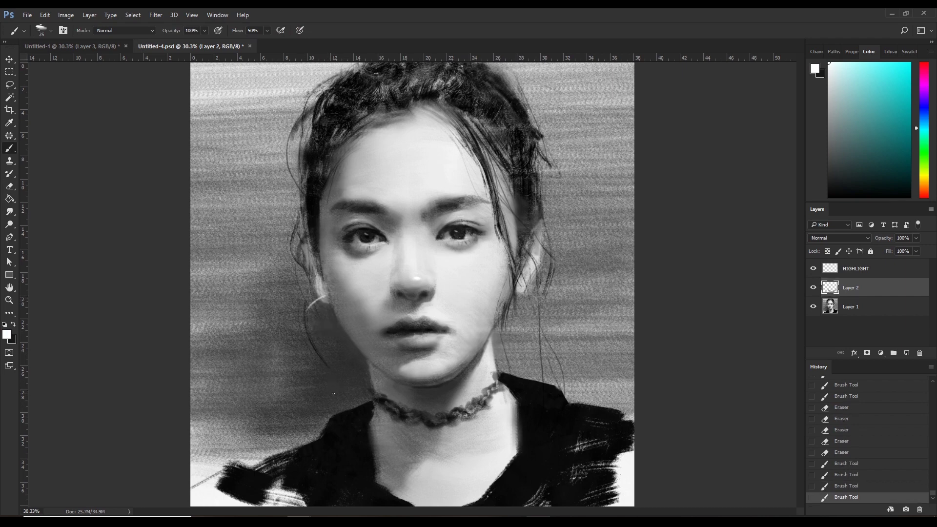
left_click_drag(333, 397, 307, 392)
left_click_drag(296, 320, 302, 313)
mouse_move(320, 298)
left_mouse_down()
mouse_move(304, 308)
mouse_move(293, 340)
mouse_move(300, 371)
mouse_move(296, 338)
left_mouse_up()
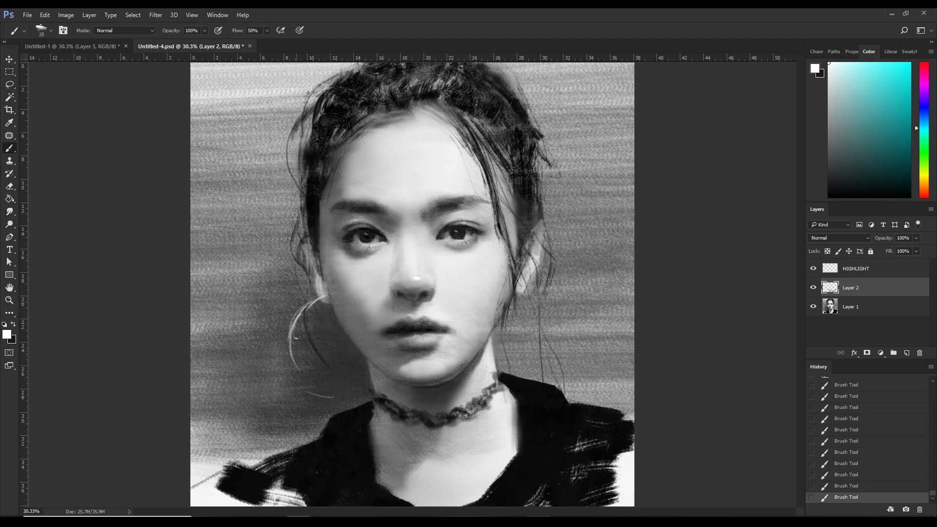
mouse_move(316, 303)
left_mouse_down()
mouse_move(295, 332)
mouse_move(322, 396)
left_mouse_up()
left_click_drag(295, 362, 318, 303)
left_click_drag(337, 397, 365, 386)
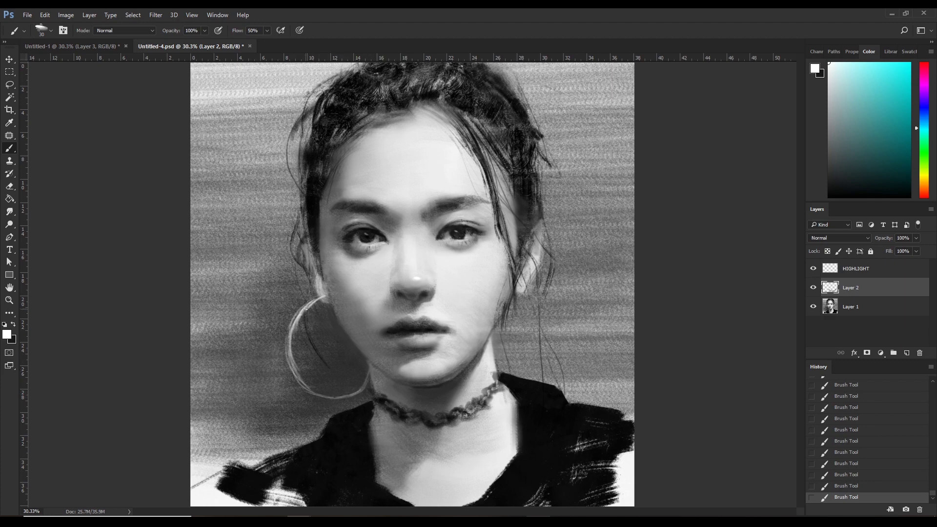
mouse_move(315, 302)
left_mouse_down()
mouse_move(289, 342)
mouse_move(332, 390)
left_mouse_up()
left_click_drag(322, 297, 295, 319)
- Trim the hoop's left side and upper and lower edges with the eraser
key("e")
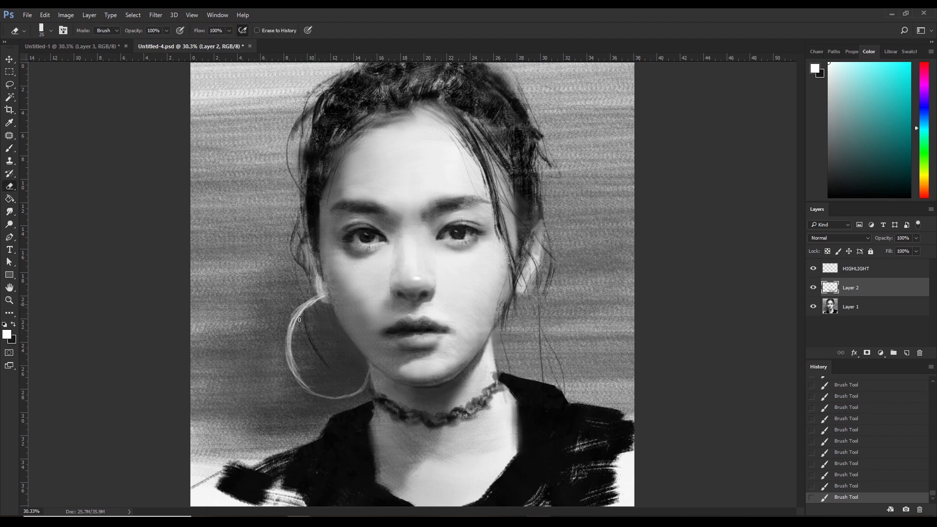
mouse_move(310, 305)
left_mouse_down()
mouse_move(293, 327)
mouse_move(293, 362)
mouse_move(351, 401)
left_mouse_up()
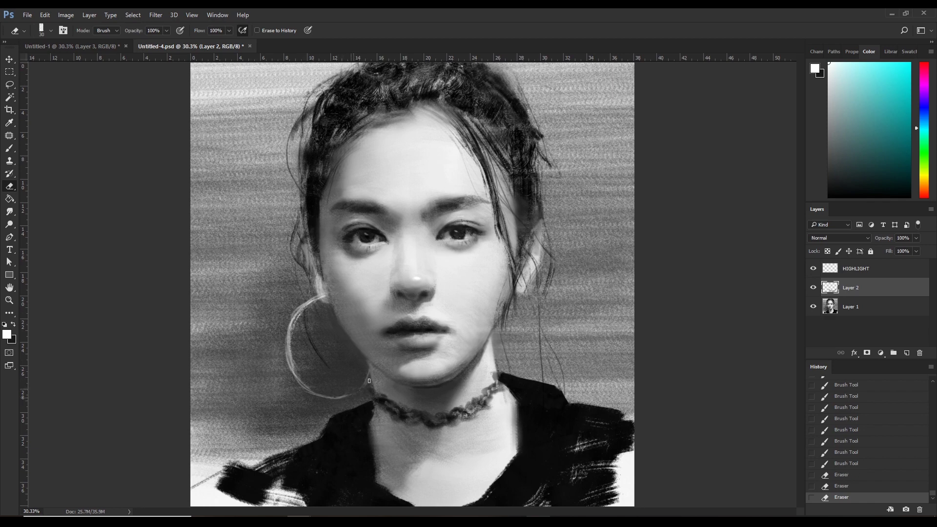
left_click_drag(351, 393, 345, 405)
mouse_move(299, 301)
left_mouse_down()
mouse_move(324, 298)
mouse_move(364, 344)
left_mouse_up()
key("bracketright")
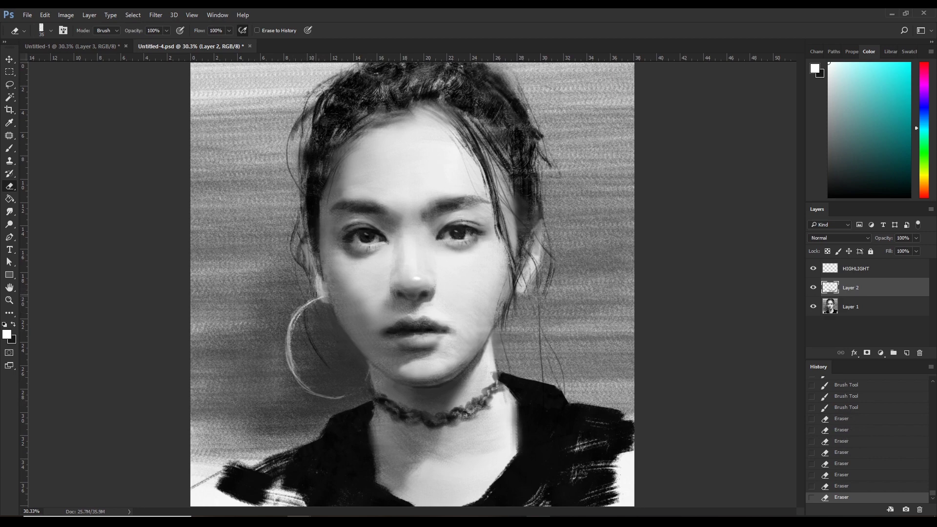
left_click_drag(324, 288, 301, 335)
- Lightly erase the hoop's bright left rim with a textured brush tip
left_click(42, 30)
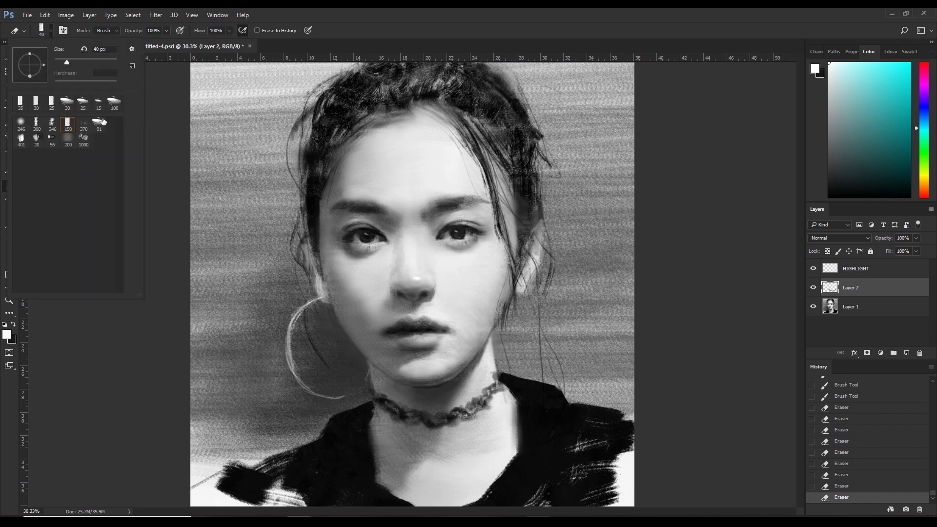
double_click(99, 125)
left_click_drag(292, 325, 309, 298)
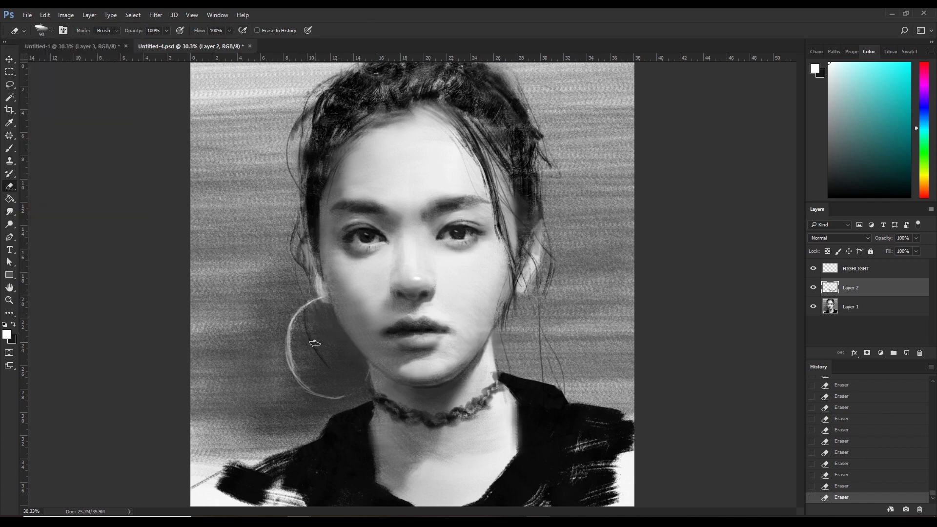
left_click_drag(298, 341, 308, 382)
left_click_drag(299, 334, 301, 367)
mouse_move(294, 335)
left_mouse_down()
mouse_move(308, 360)
mouse_move(296, 324)
left_mouse_up()
- Repaint light highlights along the hoop's left and lower-left rim
key("b")
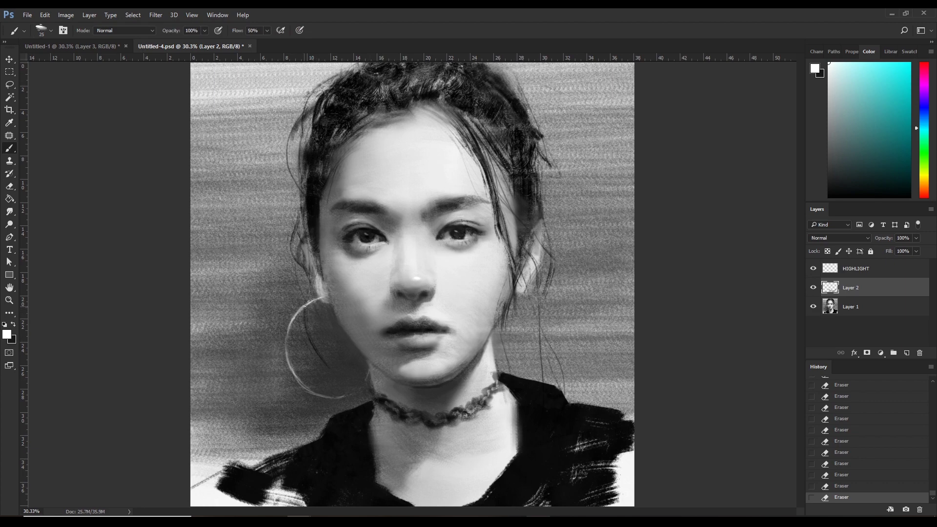
left_click_drag(304, 306, 288, 347)
left_click_drag(288, 338, 290, 346)
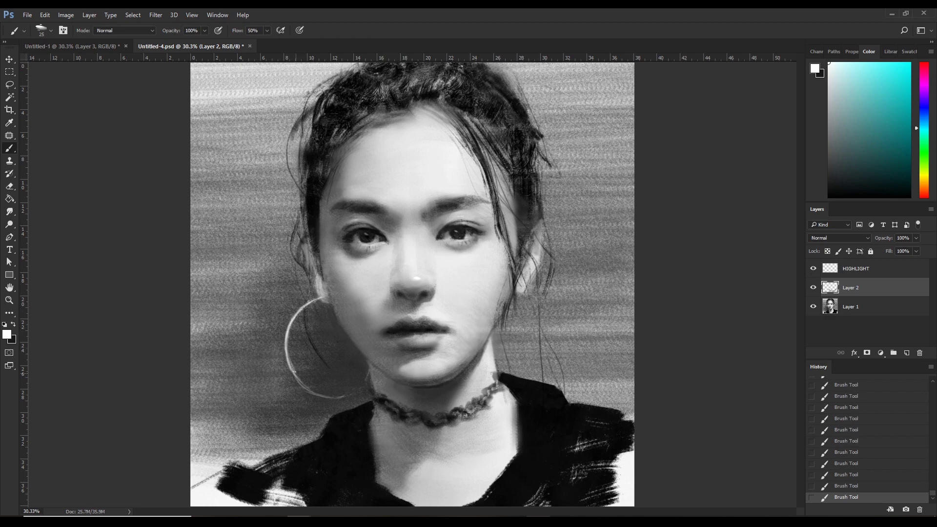
left_click_drag(299, 385, 287, 351)
- Erase small spots near the hoop's bottom, then dab light paint and brighten its upper-left edge
key("e")
left_click(370, 369)
left_click(369, 368)
left_click(363, 391)
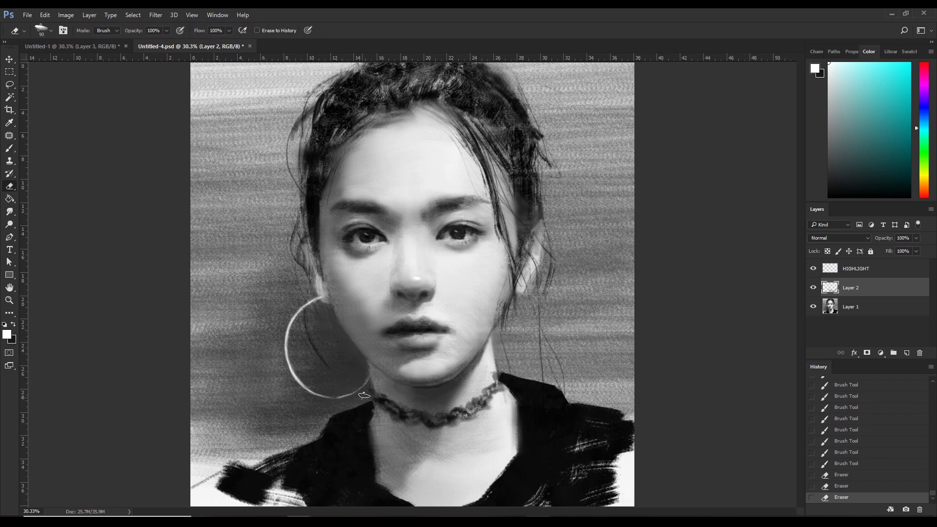
key("b")
left_click(362, 367)
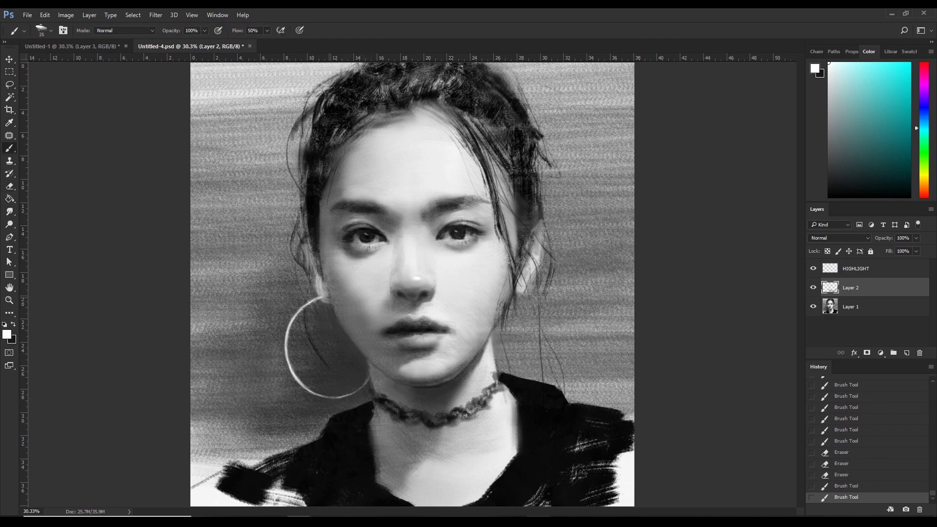
left_click_drag(328, 297, 297, 330)
- Smudge the hoop's top and lower edges to blend them into the background
left_click(10, 211)
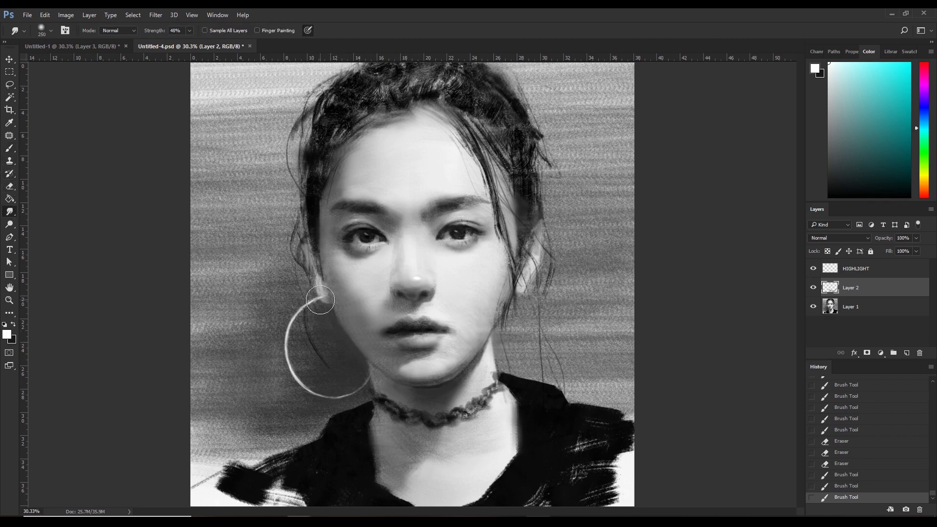
mouse_move(317, 298)
left_mouse_down()
mouse_move(337, 292)
mouse_move(337, 301)
left_mouse_up()
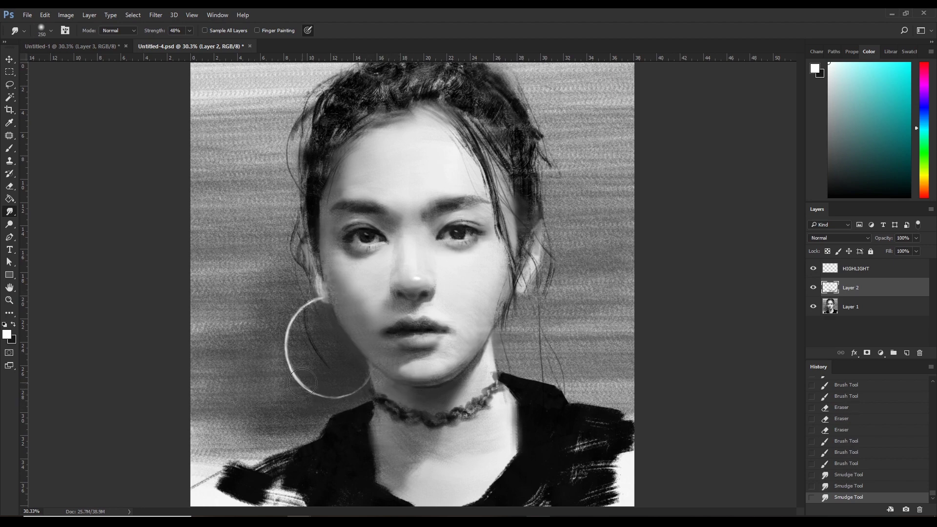
left_click_drag(301, 383, 292, 340)
mouse_move(301, 379)
left_mouse_down()
mouse_move(345, 393)
mouse_move(354, 386)
left_mouse_up()
left_click_drag(357, 386, 377, 384)
- Lasso and copy the earring, paste it, then flip, narrow and place it beside the right jaw
key("l")
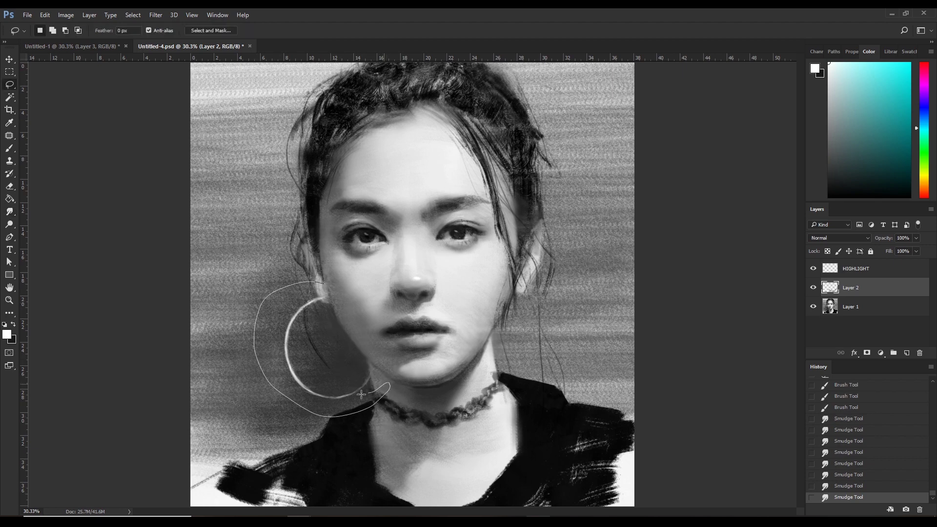
mouse_move(322, 282)
left_mouse_down()
mouse_move(373, 380)
mouse_move(247, 390)
mouse_move(375, 364)
left_mouse_up()
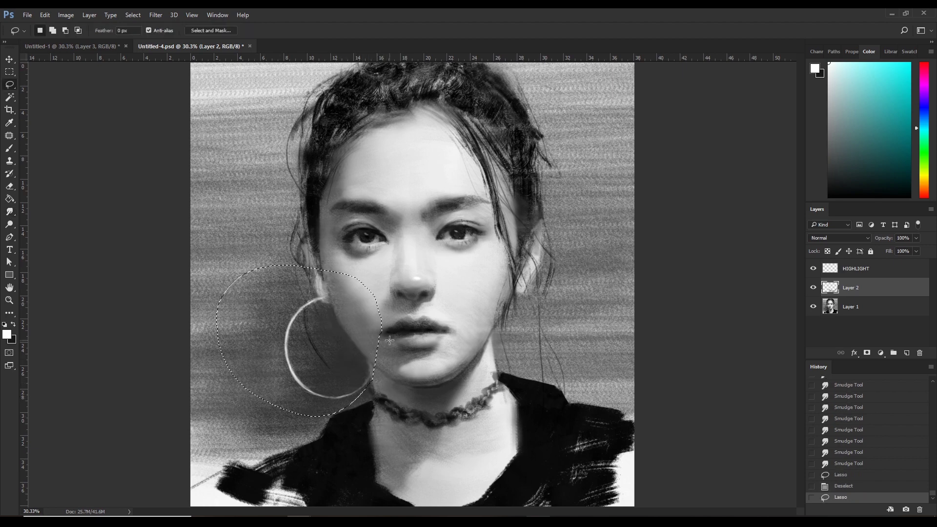
key("ctrl+c")
key("ctrl+v")
key("ctrl+t")
mouse_move(282, 319)
left_mouse_down()
mouse_move(366, 322)
mouse_move(462, 353)
mouse_move(544, 349)
left_mouse_up()
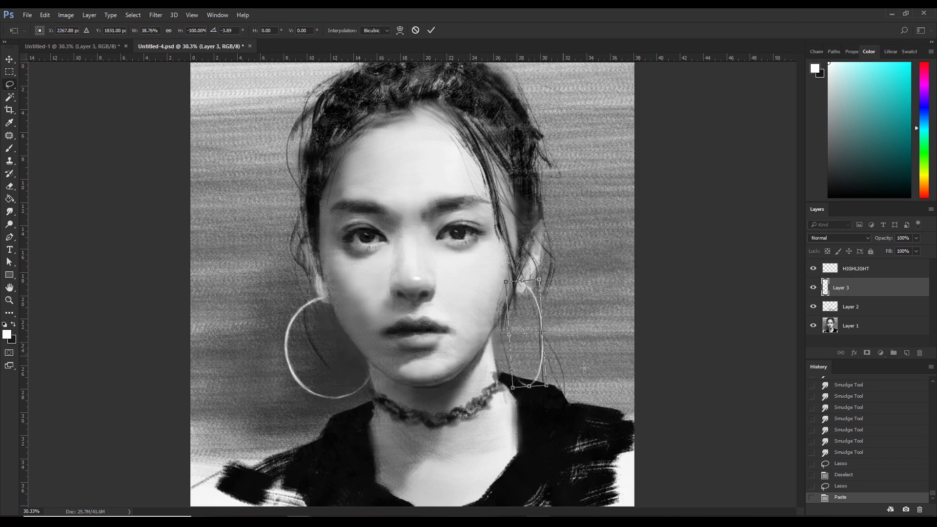
key("Return")
- Paint thin black strokes near the right jaw on the earring layer
key("b")
key("x")
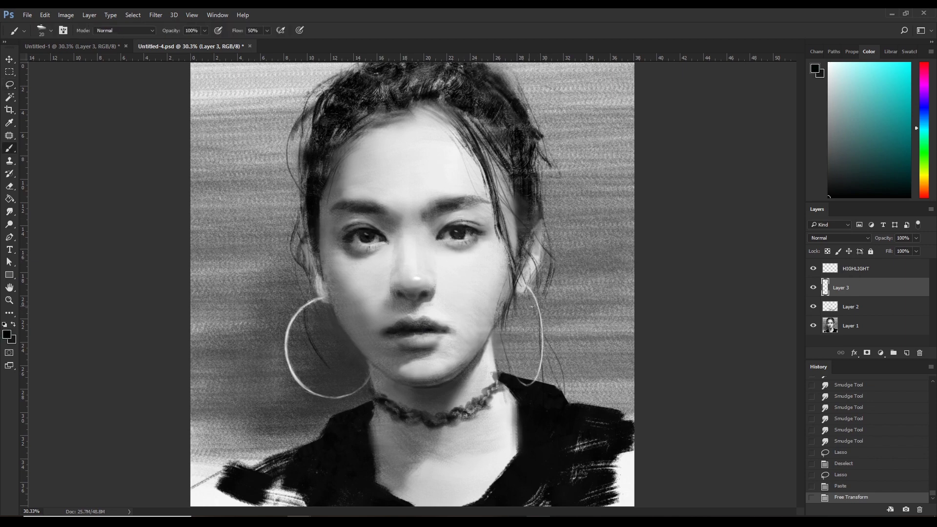
mouse_move(511, 296)
left_mouse_down()
mouse_move(516, 340)
mouse_move(508, 300)
left_mouse_up()
left_click_drag(510, 342, 508, 303)
left_click_drag(509, 342, 508, 308)
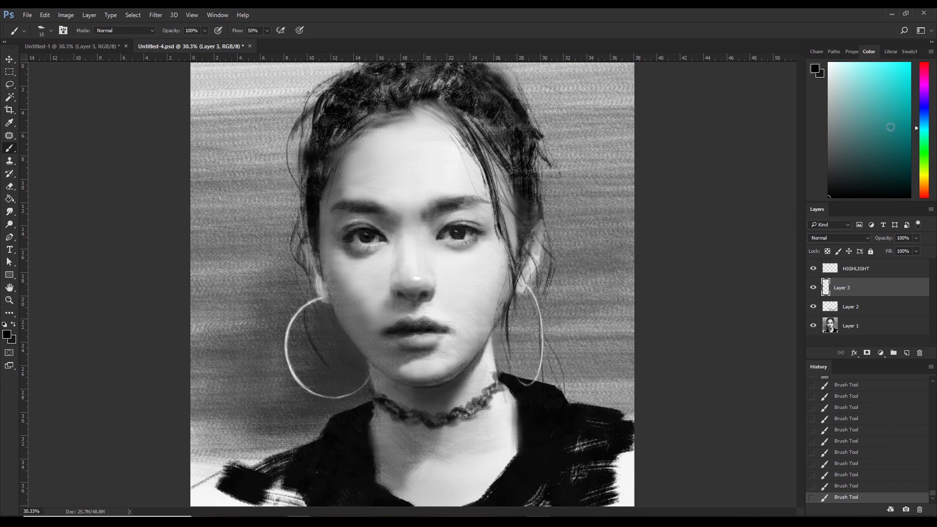
- Add thin white strokes along the copied earring's edge
key("x")
left_click_drag(538, 307, 540, 318)
left_click_drag(542, 358, 539, 368)
left_click_drag(539, 322, 538, 306)
- Erase stray marks on Layer 3, then make the HIGHLIGHT layer active
key("e")
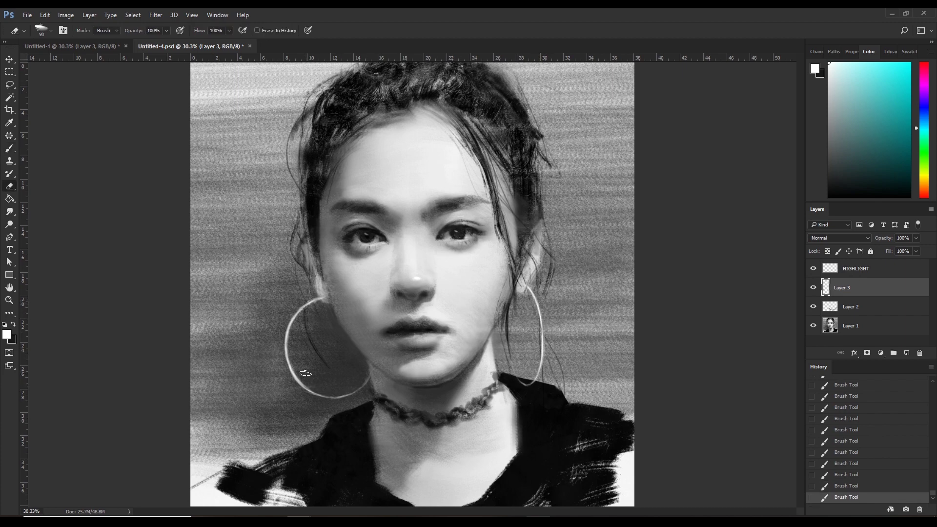
left_click_drag(303, 380, 328, 388)
key("b")
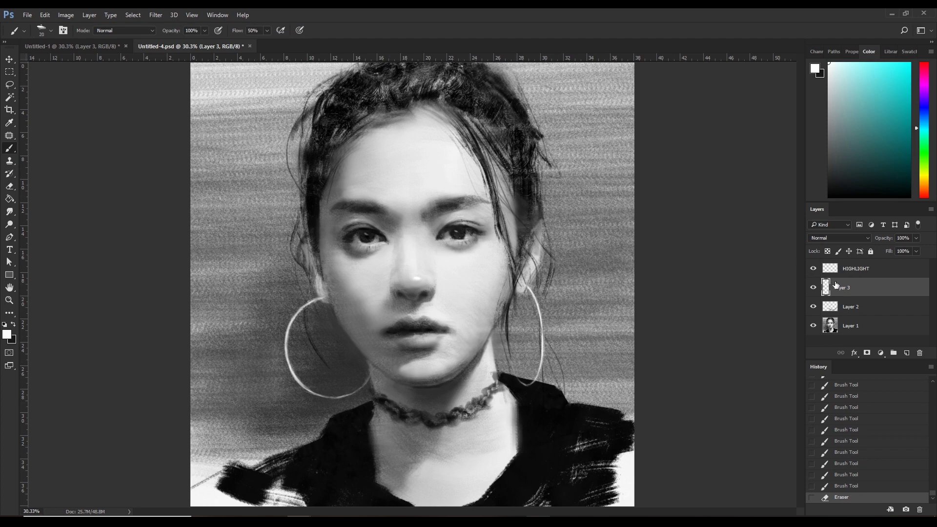
left_click(859, 268)
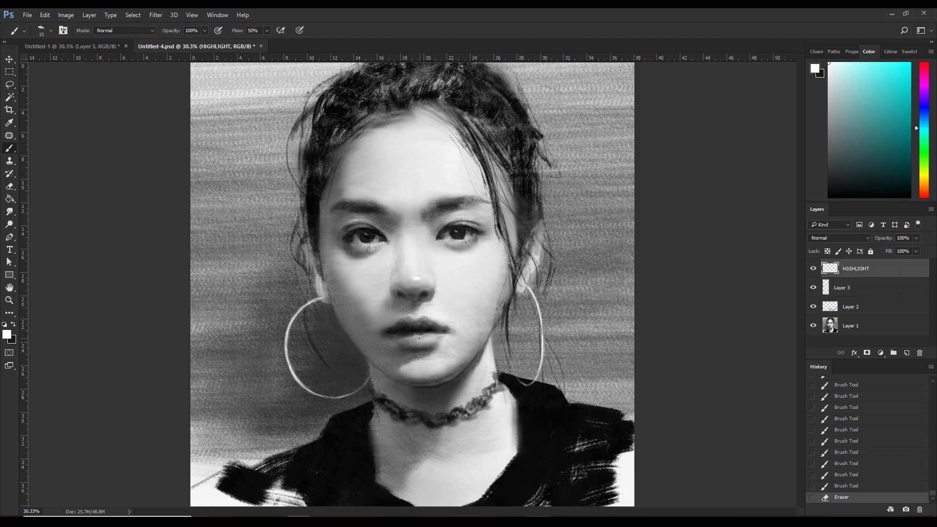
- Dab soft highlights on the lips and chin
mouse_move(420, 338)
left_mouse_down()
mouse_move(418, 322)
mouse_move(424, 341)
left_mouse_up()
key("ctrl+z")
left_click_drag(425, 341, 427, 338)
left_click_drag(427, 338, 433, 338)
left_click_drag(433, 338, 432, 339)
left_click_drag(432, 340, 431, 340)
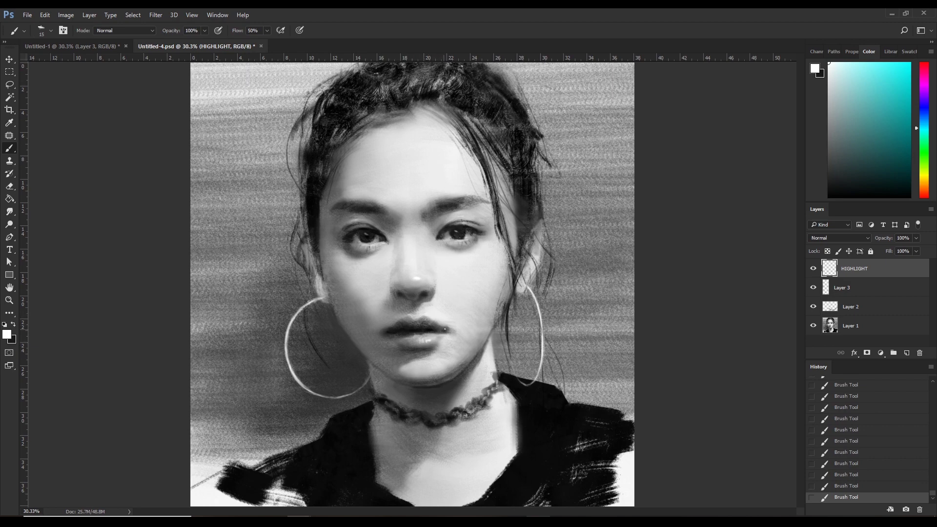
- Add highlight dabs on the cheek, nose bridge and forehead, undoing the last one
left_click(487, 265)
left_click(417, 266)
left_click(418, 276)
left_click(461, 214)
left_click(458, 185)
key("ctrl+z")
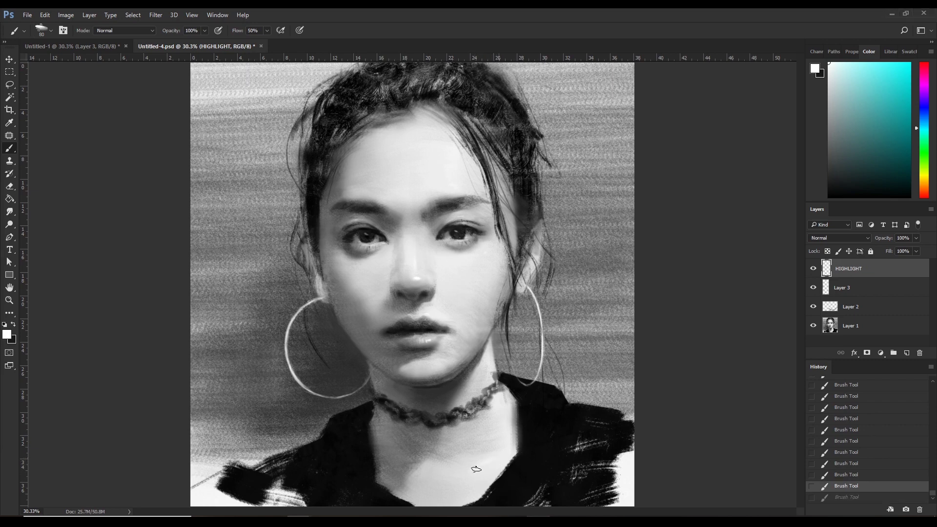
key("ctrl+z")
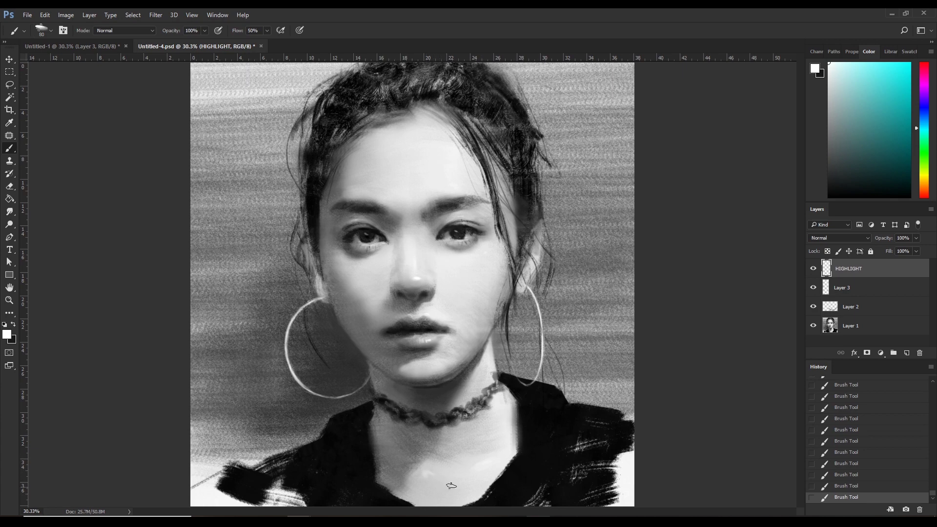
key("ctrl+z")
key("ctrl+z")
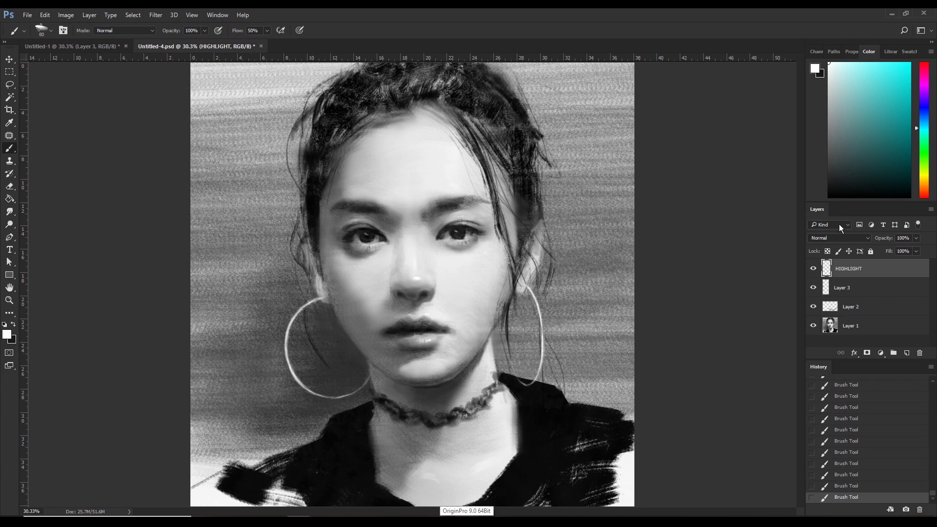
- Make Layer 1 active, sample a grey from between the eyes, and save the document
left_click(410, 257, "alt")
key("alt+comma")
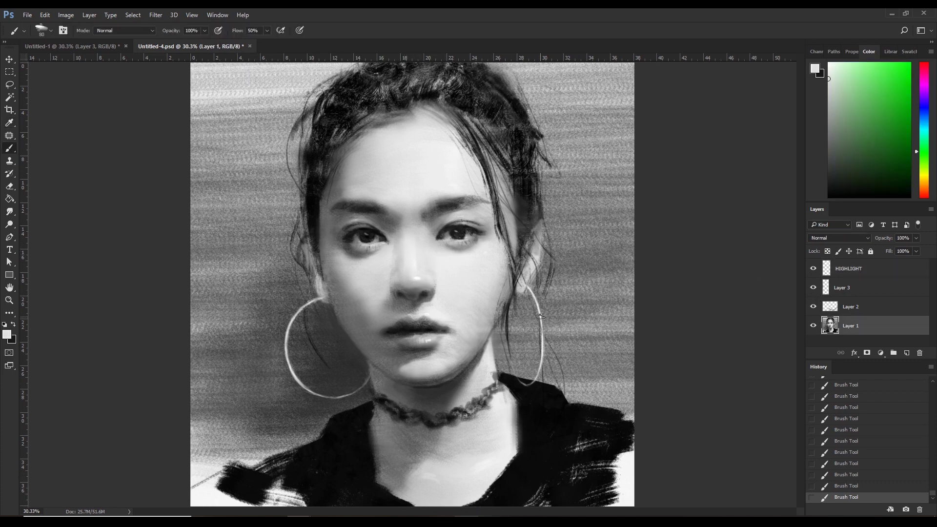
left_click(408, 232, "alt")
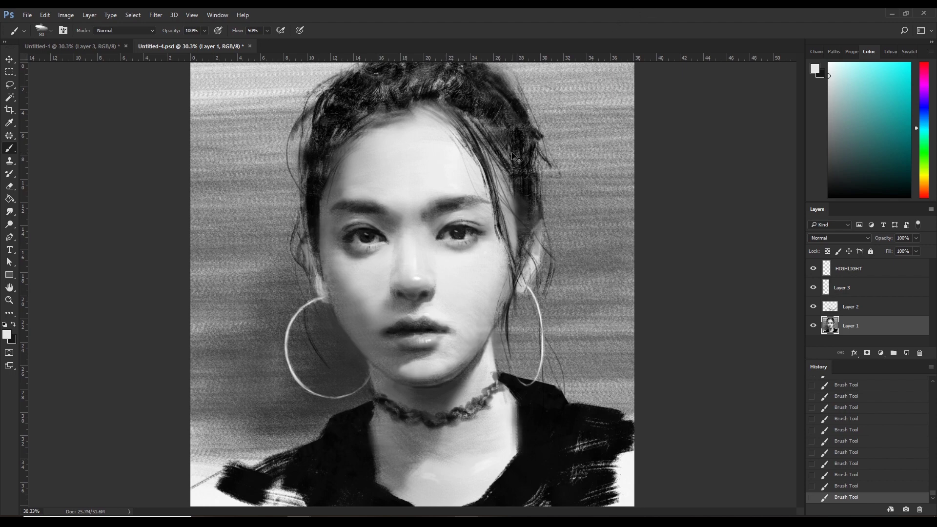
key("ctrl+s")
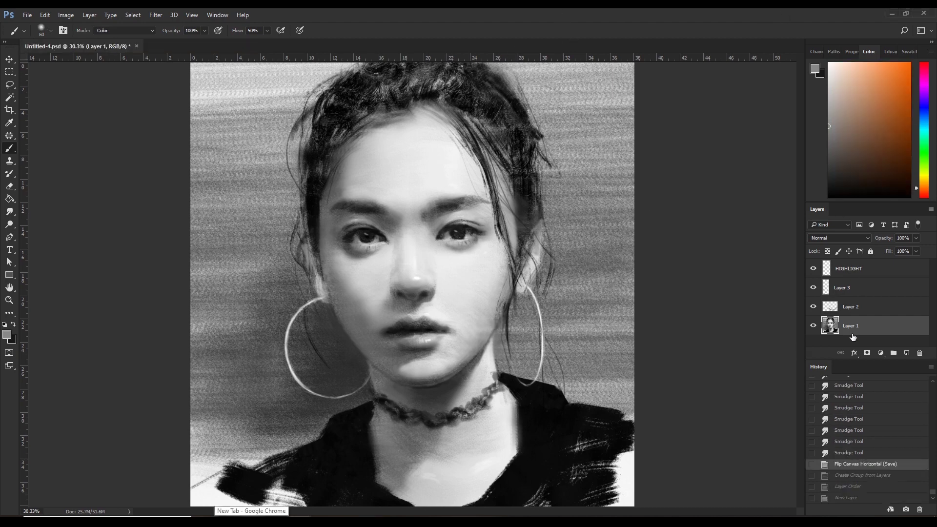
- Merge all the layers inside the duplicated group into a single layer
key("ctrl+shift+z")
key("ctrl+shift+z")
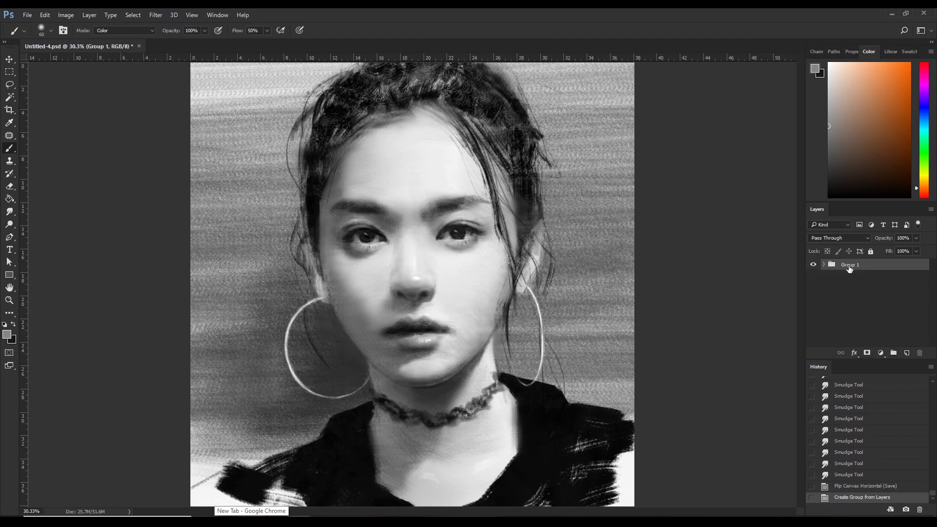
left_click(823, 268)
left_click(851, 286)
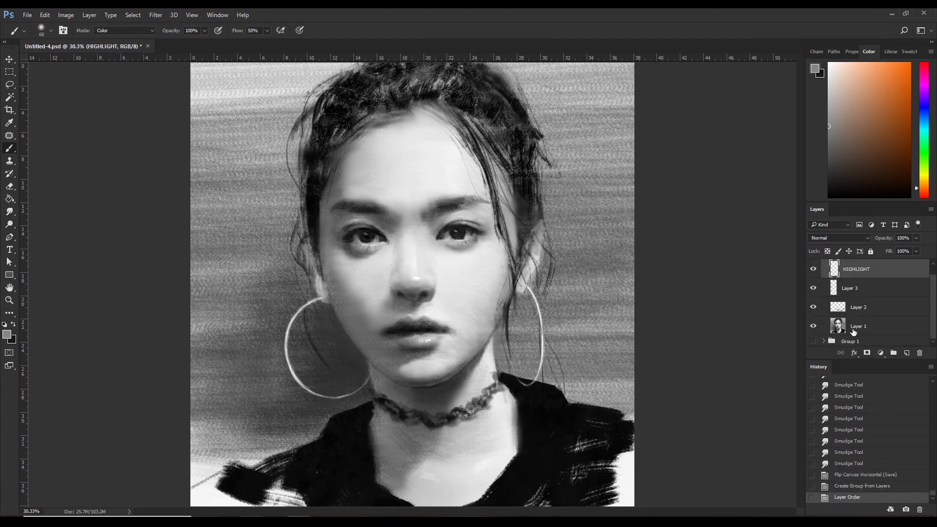
left_click(851, 332, "shift")
right_click(836, 338)
left_click(837, 362)
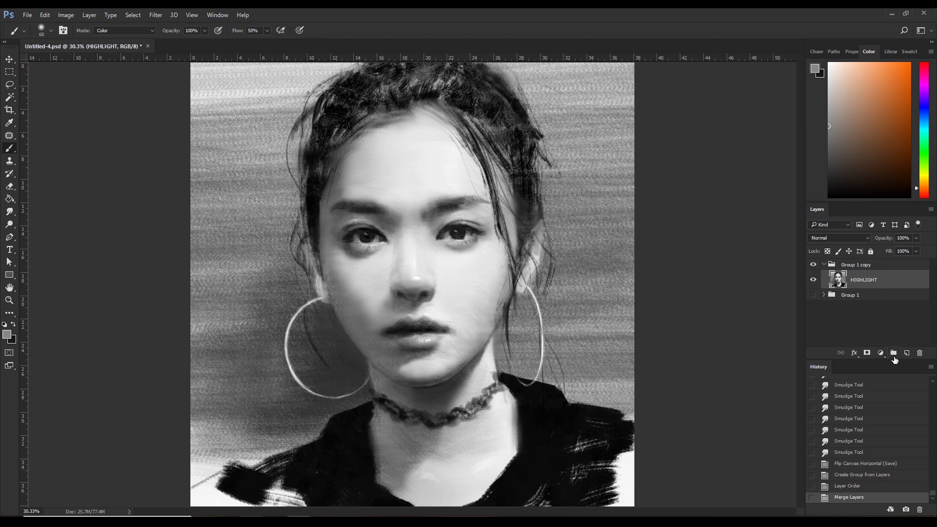
- Set up a regular 246 px brush in Color mode with a saturated orange
right_click(10, 155)
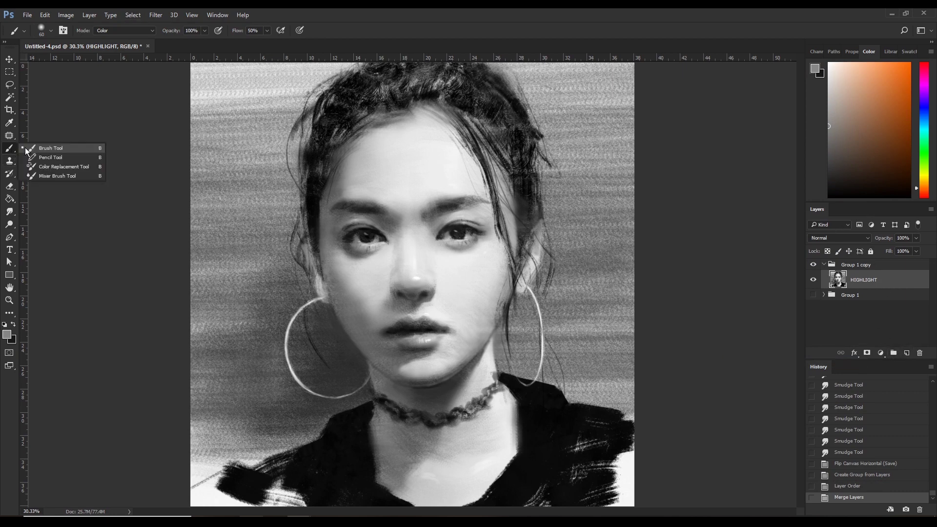
left_click(28, 148)
left_click(51, 30)
left_click(21, 125)
left_click(112, 30)
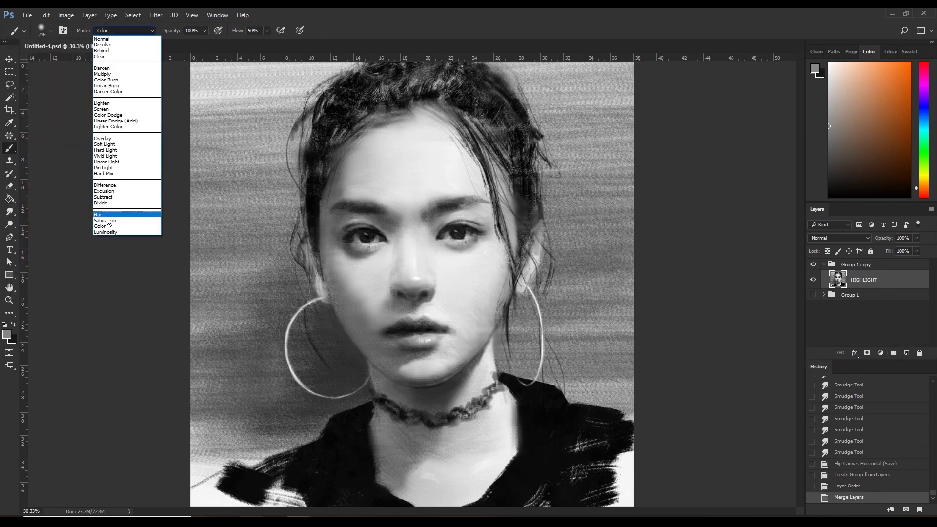
left_click(122, 225)
left_click_drag(895, 149, 911, 63)
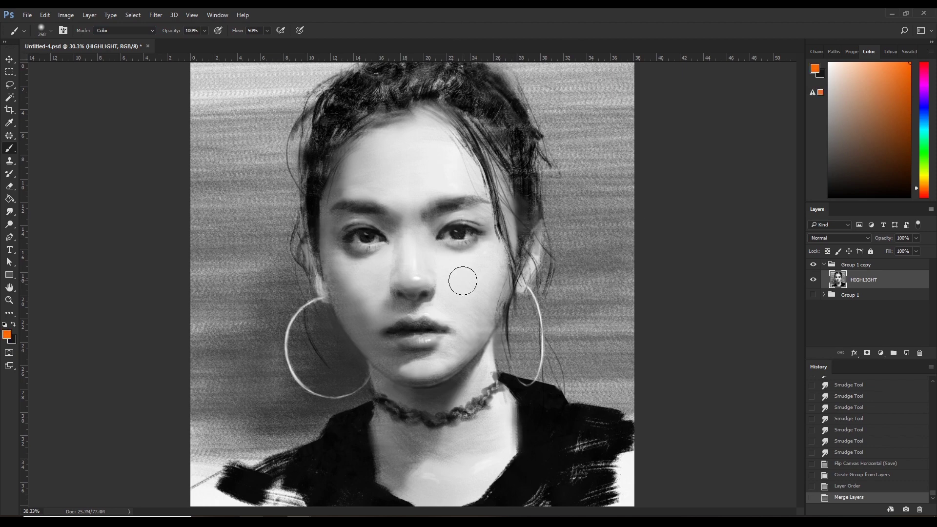
- Tint the forehead peach and paint orange down the right background with an 800 px brush
left_click(749, 150)
key("bracketright")
key("bracketright")
key("bracketright")
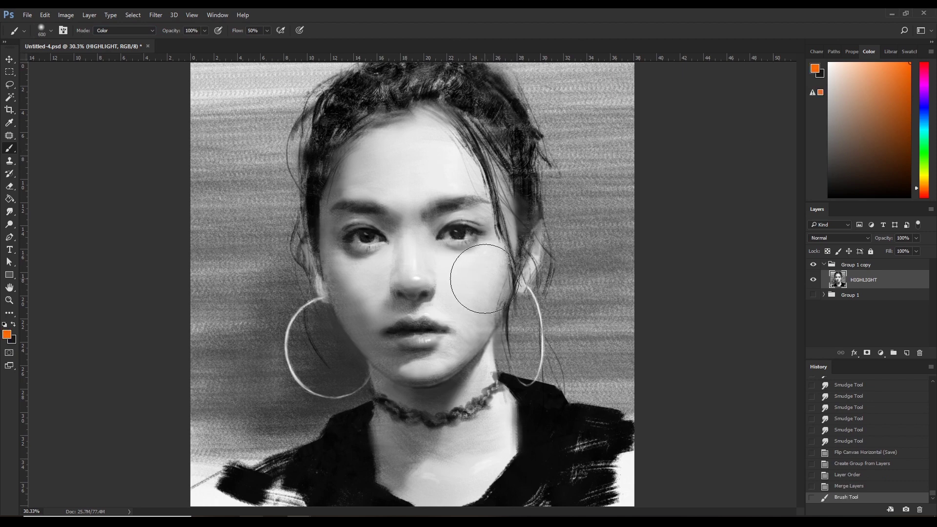
mouse_move(418, 161)
left_mouse_down()
mouse_move(373, 241)
mouse_move(393, 322)
mouse_move(487, 420)
mouse_move(470, 341)
mouse_move(409, 253)
mouse_move(488, 180)
mouse_move(393, 392)
mouse_move(505, 427)
mouse_move(537, 390)
left_mouse_up()
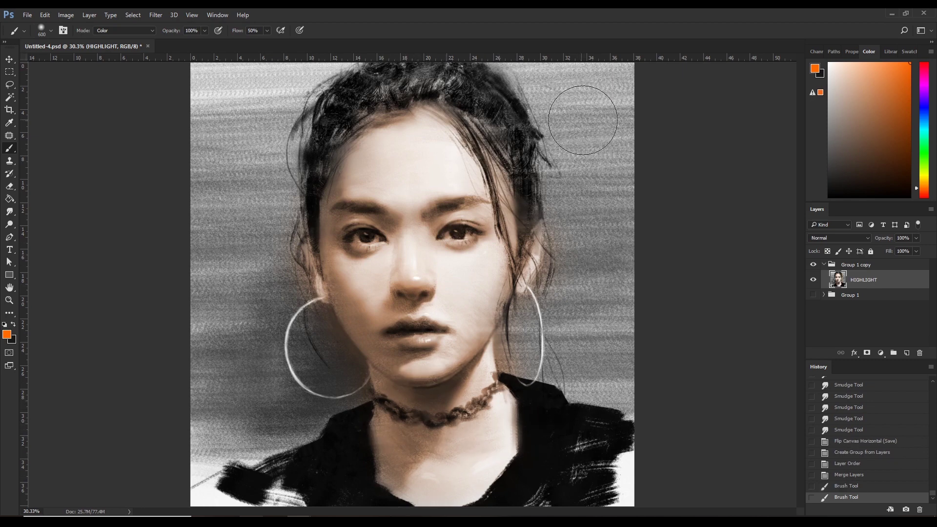
mouse_move(591, 107)
left_mouse_down()
mouse_move(610, 127)
mouse_move(533, 71)
mouse_move(596, 194)
left_mouse_up()
key("bracketright")
key("ctrl+z")
key("bracketright")
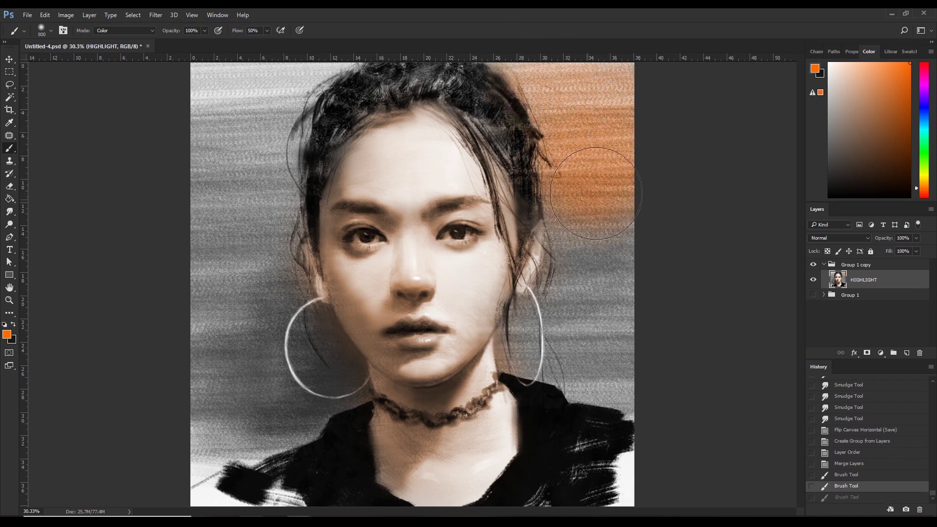
left_click_drag(595, 193, 590, 288)
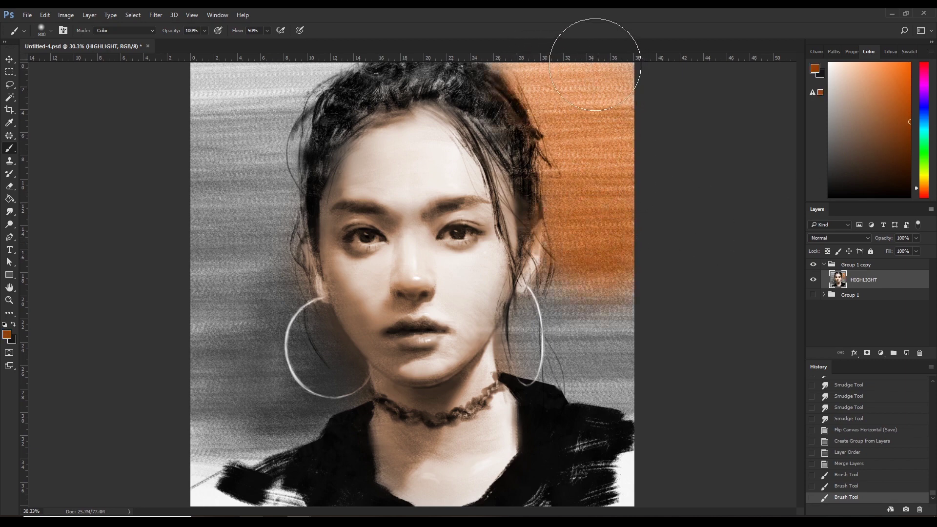
left_click_drag(595, 65, 545, 40)
mouse_move(566, 288)
left_mouse_down()
mouse_move(546, 371)
mouse_move(579, 318)
mouse_move(645, 112)
left_mouse_up()
- Paint brown-orange over the upper-left, left and lower-left background around the earring
key("bracketleft")
key("bracketleft")
key("bracketleft")
key("bracketright")
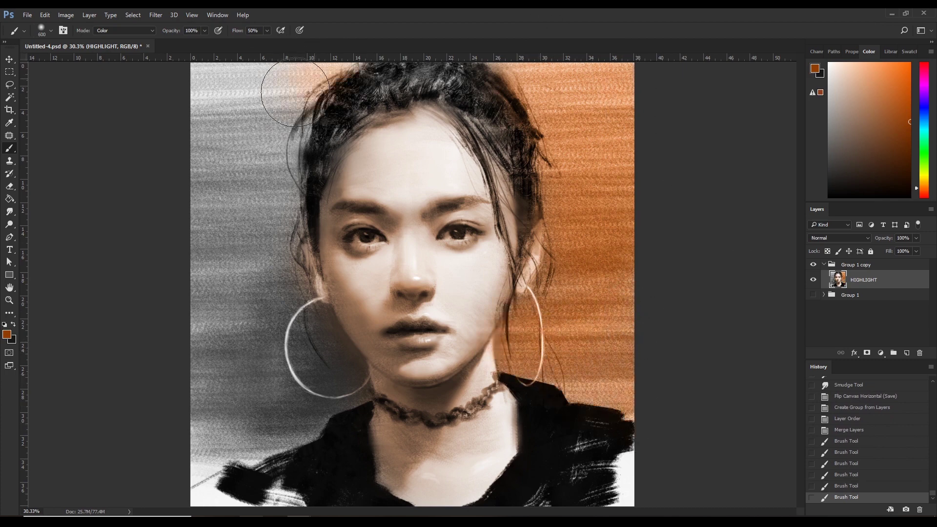
mouse_move(295, 93)
left_mouse_down()
mouse_move(274, 220)
mouse_move(237, 223)
mouse_move(229, 205)
left_mouse_up()
left_click(238, 224, "alt")
left_click_drag(209, 244, 209, 322)
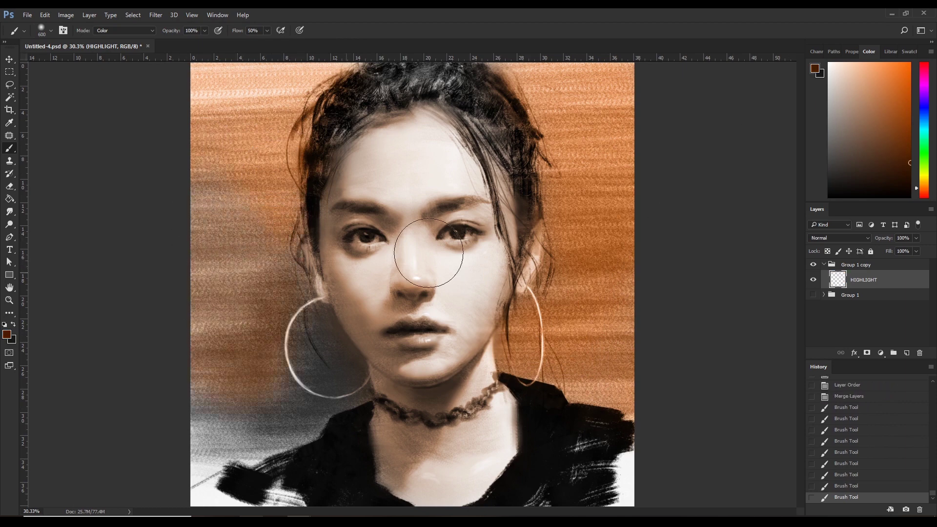
left_click_drag(238, 283, 245, 260)
key("ctrl+z")
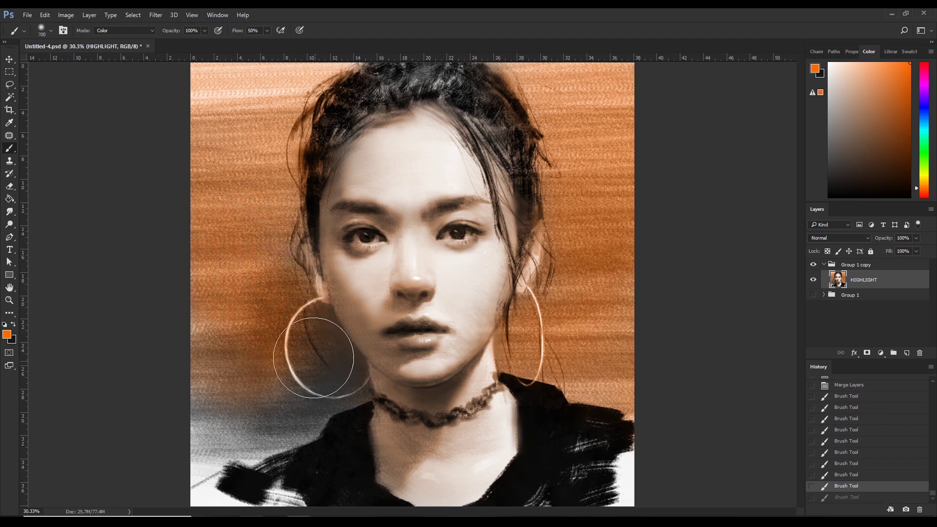
mouse_move(313, 358)
left_mouse_down()
mouse_move(330, 397)
mouse_move(272, 397)
mouse_move(203, 452)
mouse_move(197, 367)
left_mouse_up()
left_click_drag(172, 241, 253, 122)
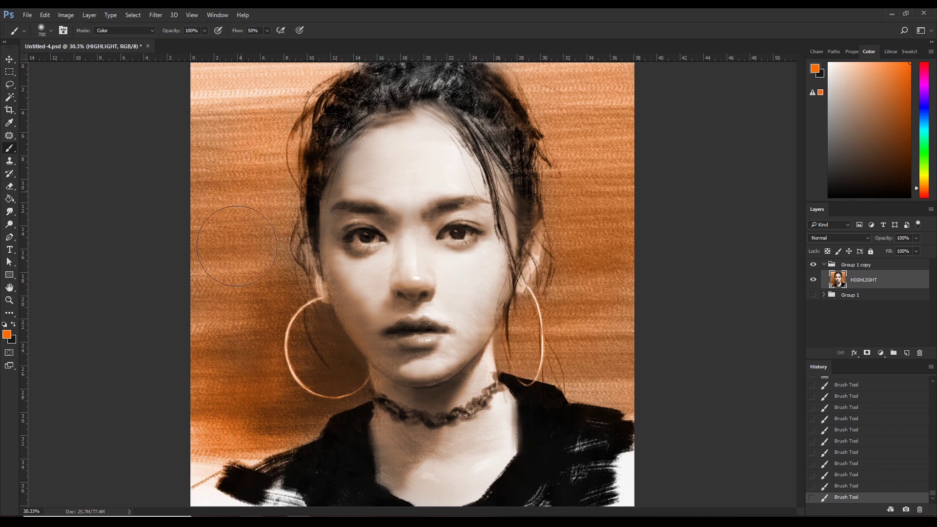
- Switch to red-orange and brush it across the background, trying a grey-beige and undoing strokes
left_click(920, 193)
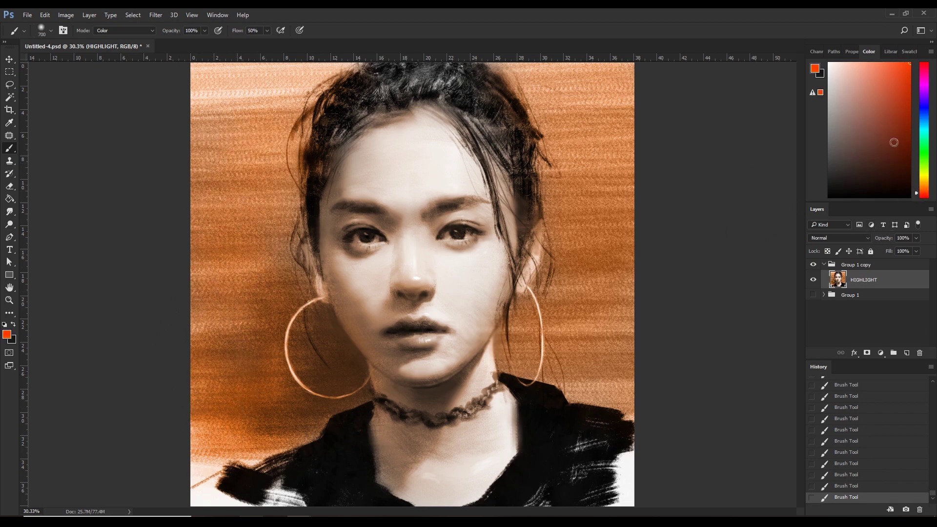
key("]")
key("ctrl+z")
key("bracketleft")
key("bracketleft")
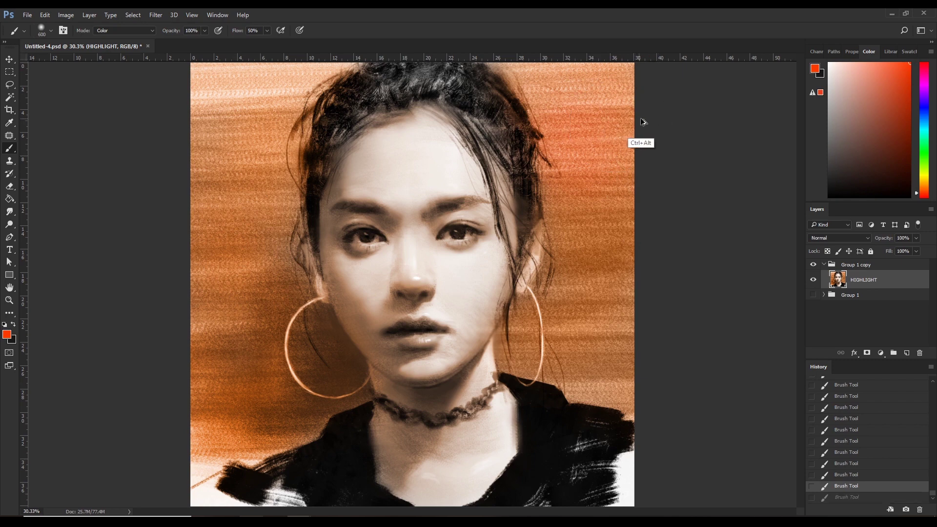
left_click_drag(552, 361, 664, 364)
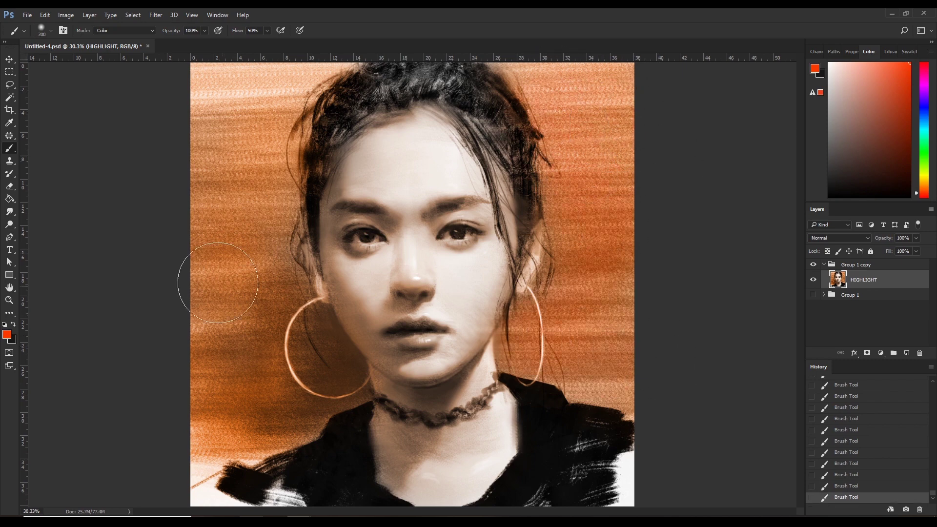
key("bracketright")
left_click(493, 412, "alt")
key("bracketright")
key("ctrl+z")
key("bracketright")
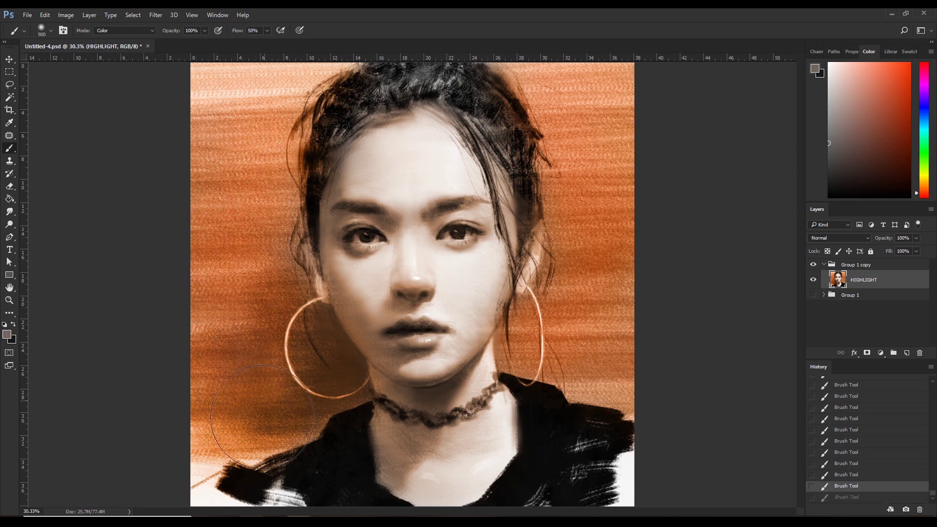
key("ctrl+z")
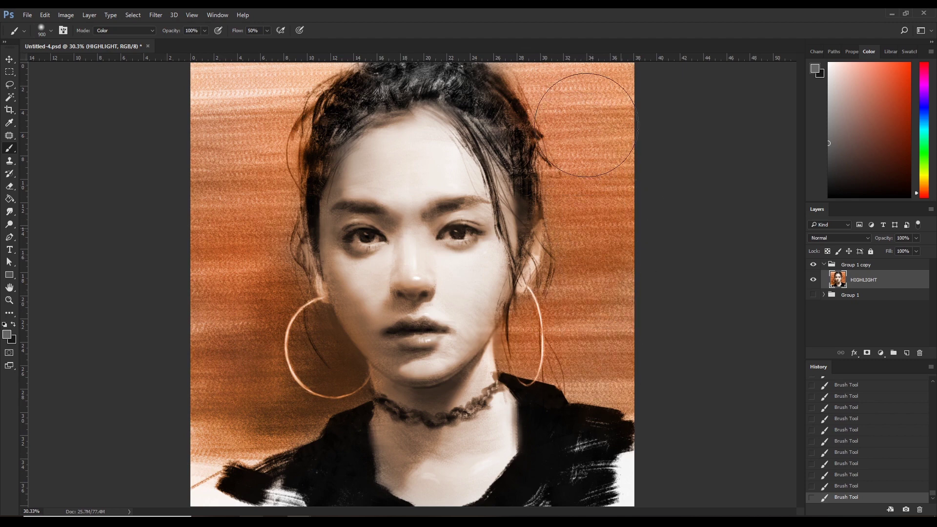
key("bracketleft")
key("bracketleft")
key("bracketleft")
key("bracketleft")
- Pick a vivid orange and tint the upper forehead with it
left_click_drag(918, 194, 918, 190)
left_click(909, 63)
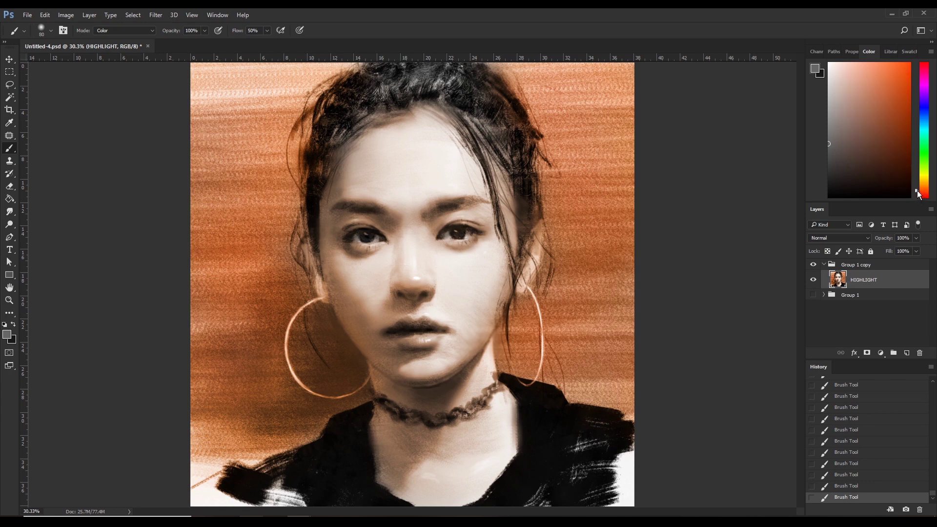
key("bracketright")
key("bracketright")
key("bracketright")
key("bracketright")
left_click_drag(434, 128, 439, 133)
left_click(919, 193)
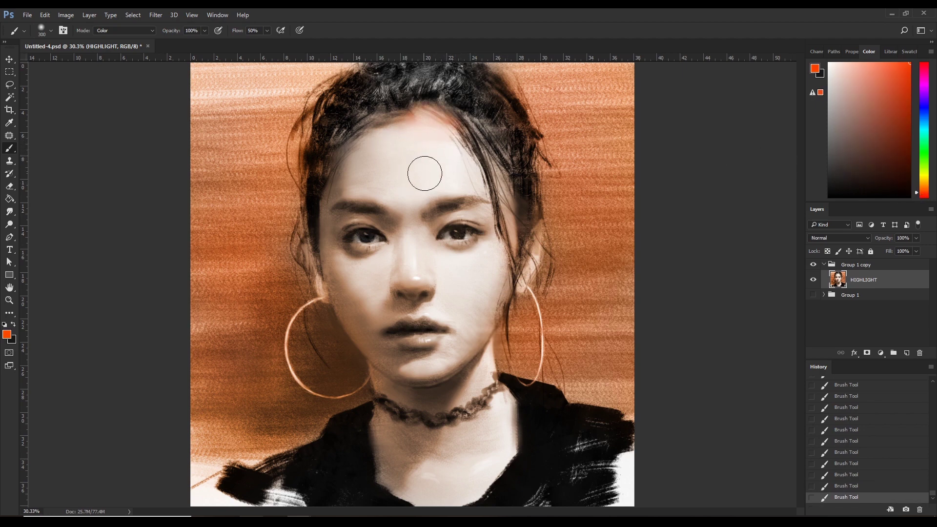
- Warm the eyebrows, upper forehead, right eye corner, hair by the ear and jaw
key("bracketleft")
left_click_drag(395, 199, 425, 217)
key("bracketright")
left_click_drag(430, 139, 360, 173)
key("bracketleft")
key("bracketleft")
key("bracketleft")
key("bracketright")
left_click_drag(472, 218, 487, 226)
- Blush both cheeks pink, tint under the left eye orange-red and redden the upper lip
key("bracketleft")
left_click_drag(536, 254, 532, 235)
left_click_drag(342, 308, 315, 295)
key("bracketright")
key("bracketright")
left_click_drag(397, 278, 392, 291)
left_click_drag(376, 255, 368, 250)
key("bracketleft")
key("bracketright")
left_click_drag(479, 262, 492, 279)
key("bracketright")
key("bracketleft")
left_click_drag(408, 322, 418, 314)
- Redden the left cheek, chin and lip corner, and tint the neck below the choker
key("bracketleft")
left_click_drag(372, 287, 351, 278)
key("ctrl+alt+z")
key("ctrl+alt+z")
key("ctrl+alt+z")
key("bracketleft")
left_click_drag(351, 318, 366, 342)
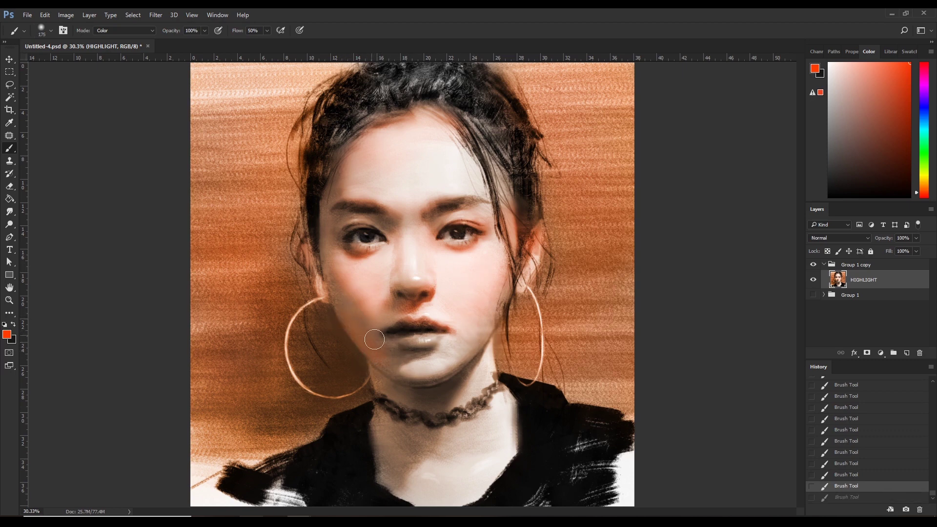
key("ctrl+z")
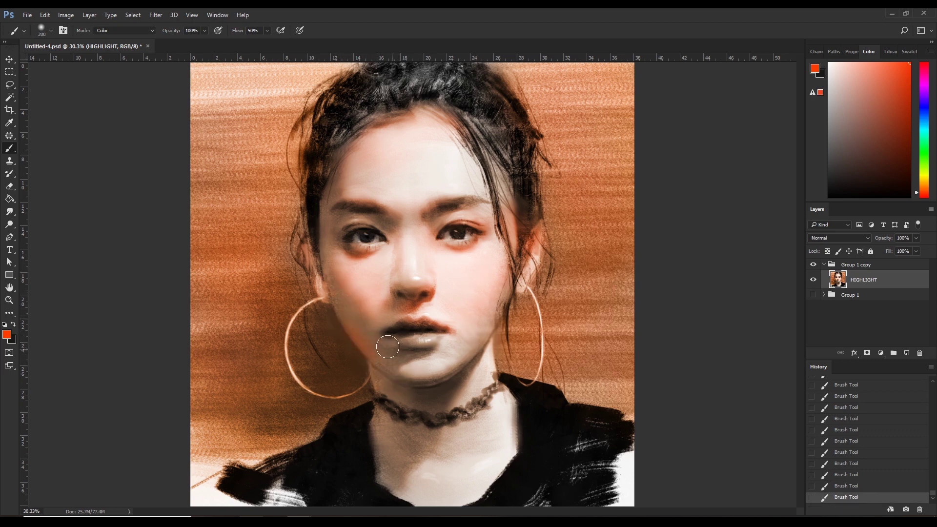
key("ctrl+z")
key("ctrl+z")
key("bracketright")
left_click_drag(439, 361, 444, 375)
left_click_drag(455, 344, 482, 329)
key("bracketright")
key("bracketright")
mouse_move(386, 407)
left_mouse_down()
mouse_move(436, 416)
mouse_move(479, 450)
mouse_move(500, 358)
mouse_move(502, 395)
left_mouse_up()
key("bracketleft")
key("bracketleft")
key("bracketright")
key("bracketright")
- Set a red-pink hue and paint the lips, chin, right cheek and brows to hairline
left_click(897, 93)
left_click_drag(917, 194, 917, 62)
key("bracketleft")
mouse_move(445, 332)
left_mouse_down()
mouse_move(461, 343)
mouse_move(435, 344)
left_mouse_up()
key("bracketleft")
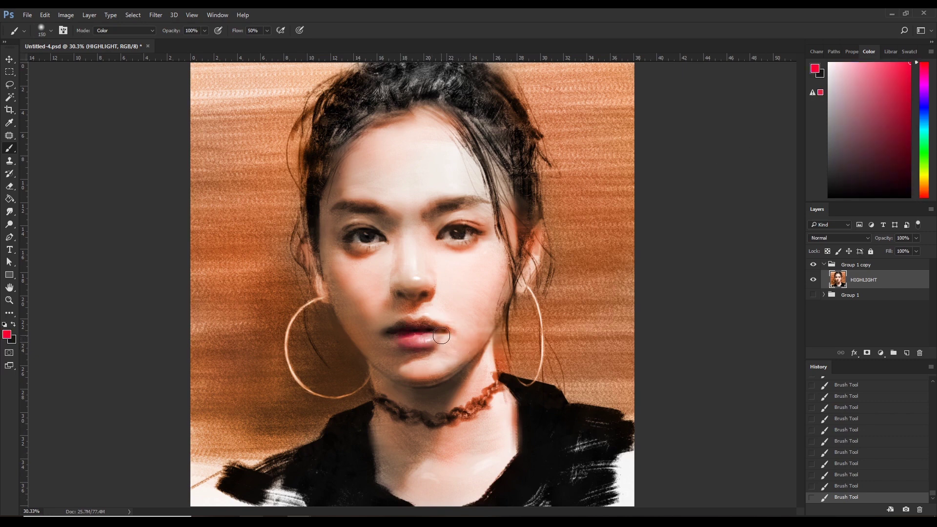
mouse_move(425, 339)
left_mouse_down()
mouse_move(411, 328)
mouse_move(420, 328)
left_mouse_up()
left_click_drag(393, 363, 434, 364)
mouse_move(482, 264)
left_mouse_down()
mouse_move(444, 265)
mouse_move(461, 247)
left_mouse_up()
key("bracketright")
key("bracketright")
key("bracketright")
mouse_move(489, 270)
left_mouse_down()
mouse_move(468, 318)
mouse_move(459, 302)
left_mouse_up()
left_click_drag(482, 247, 397, 194)
- Sample the cheek's skin tone and lightly repaint the chin and throat with it
left_click(767, 144, "alt")
key("bracketleft")
left_click(924, 191)
left_click(909, 63)
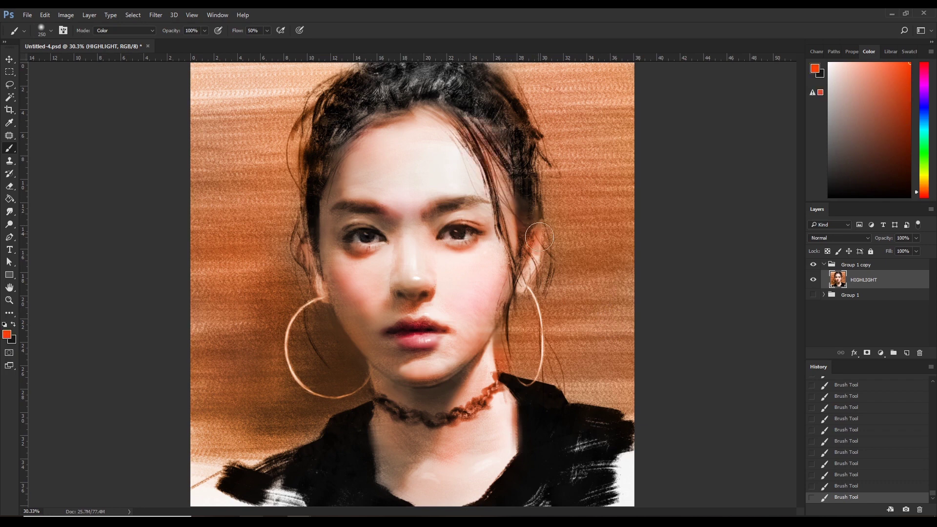
key("bracketleft")
key("bracketright")
key("bracketleft")
left_click(495, 266, "alt")
mouse_move(429, 374)
left_mouse_down()
mouse_move(412, 368)
mouse_move(476, 393)
left_mouse_up()
- Paint along the right hoop earring after trying red and greyish colours, ending on blue
key("ctrl+z")
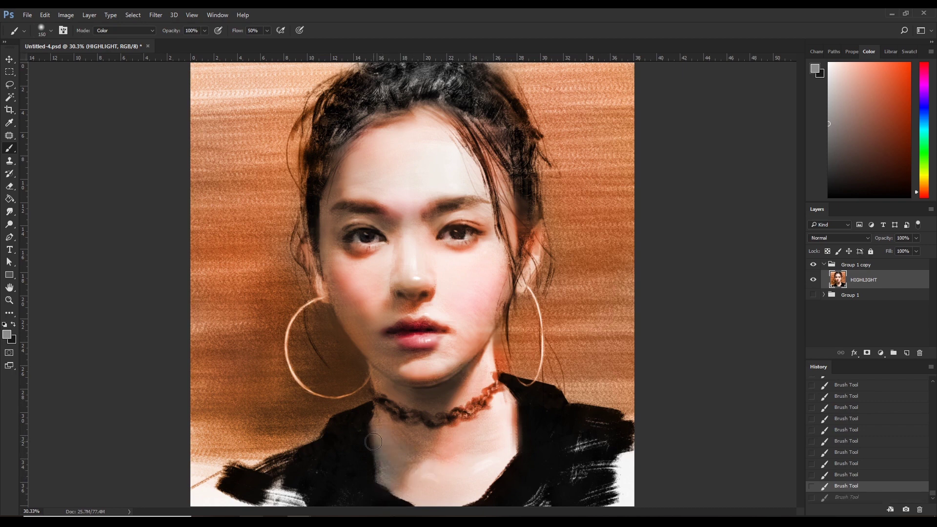
key("ctrl+z")
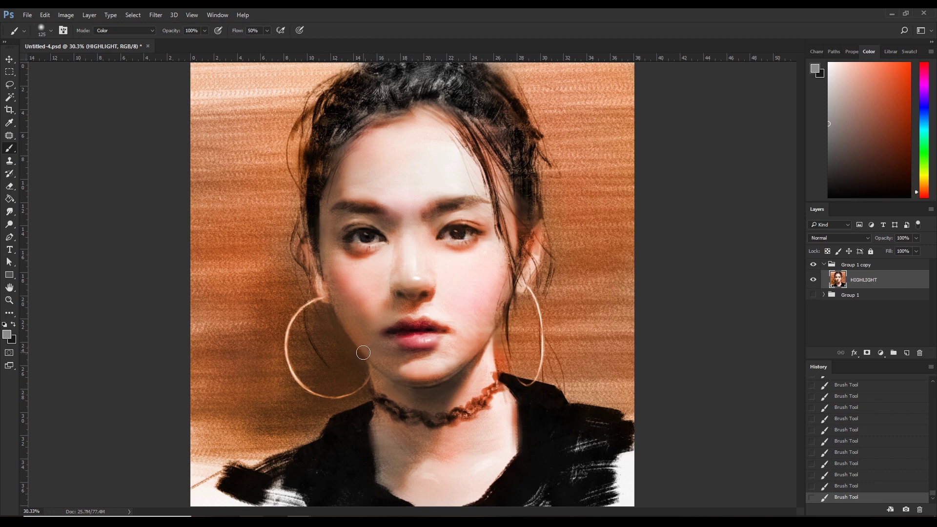
left_click(909, 63)
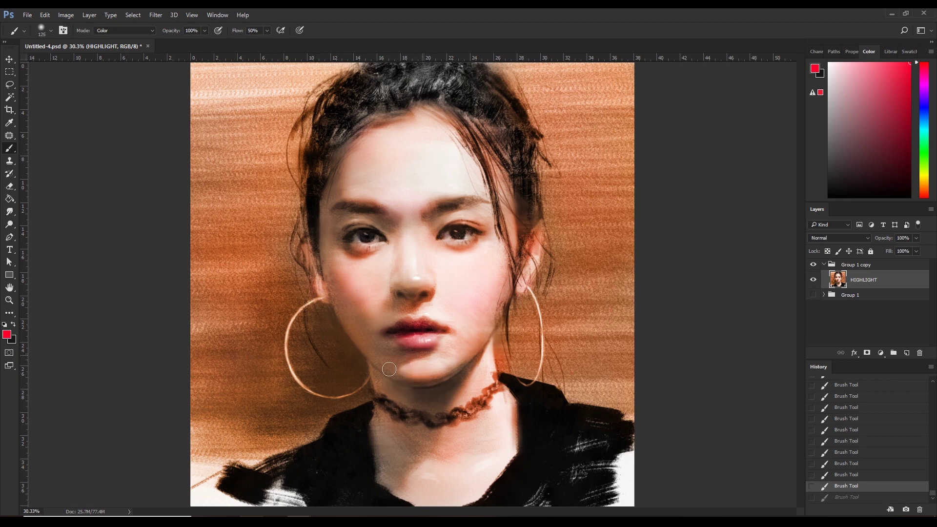
key("bracketright")
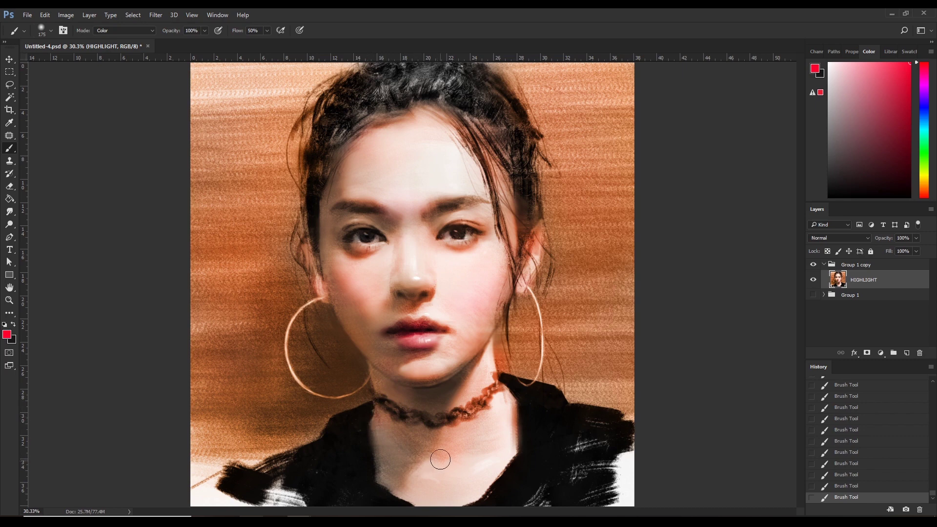
left_click(828, 146)
key("bracketright")
left_click_drag(543, 345, 539, 374)
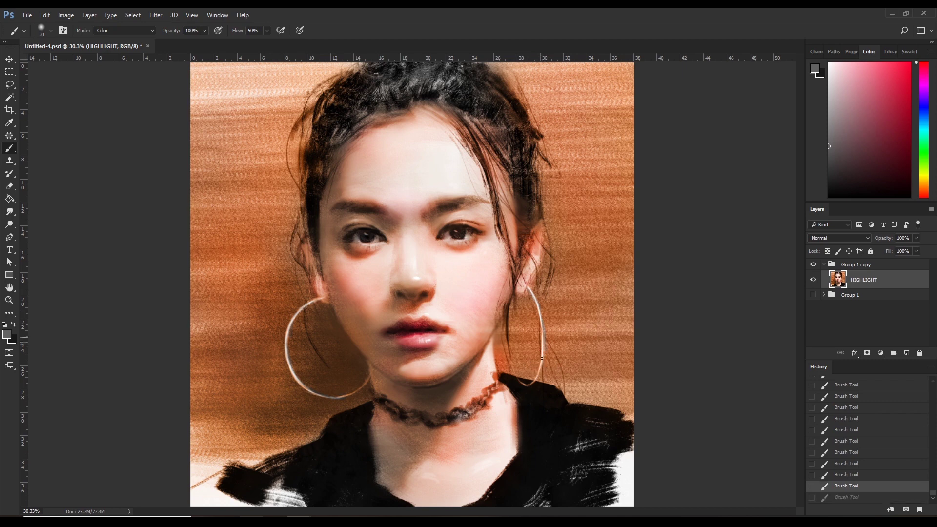
left_click_drag(926, 122, 926, 106)
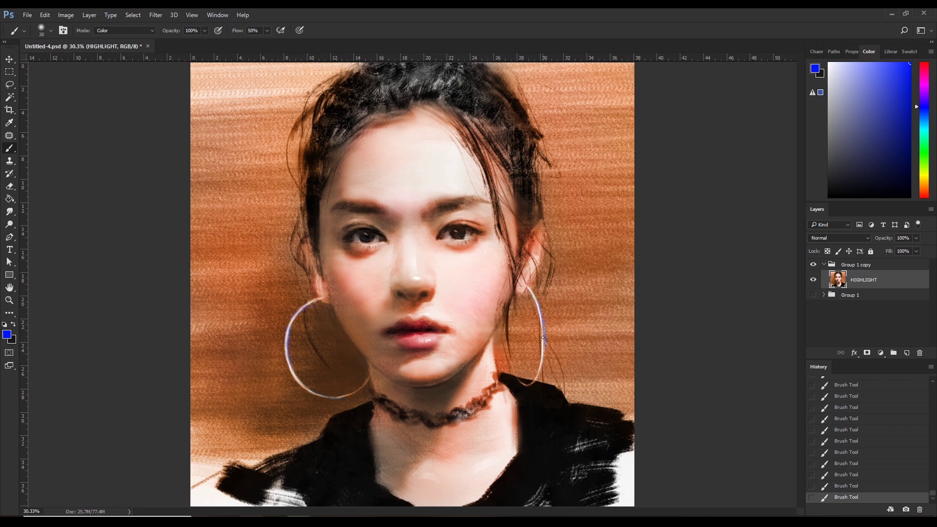
- Tint both hoop earring rims blue, comparing strokes with undo and ending on pure red
left_click_drag(543, 337, 534, 297)
left_click(923, 194)
left_click(828, 124)
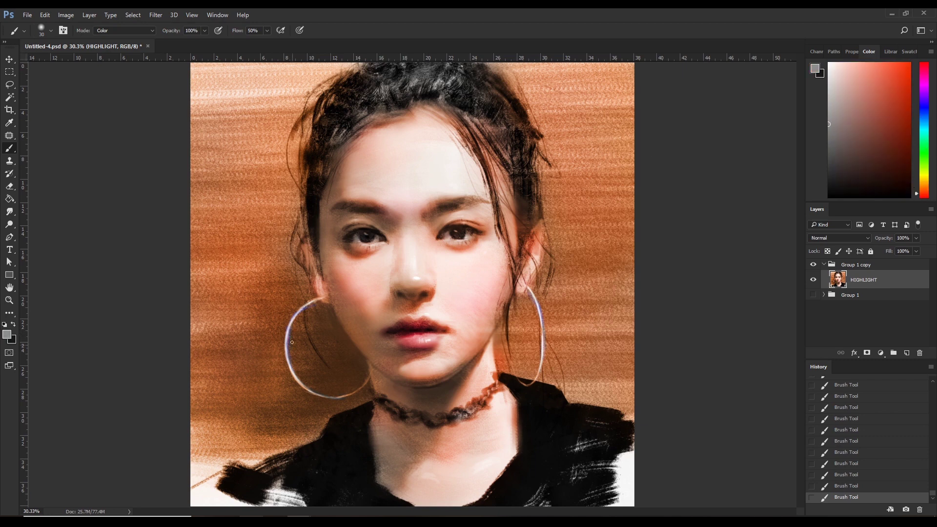
key("ctrl+z")
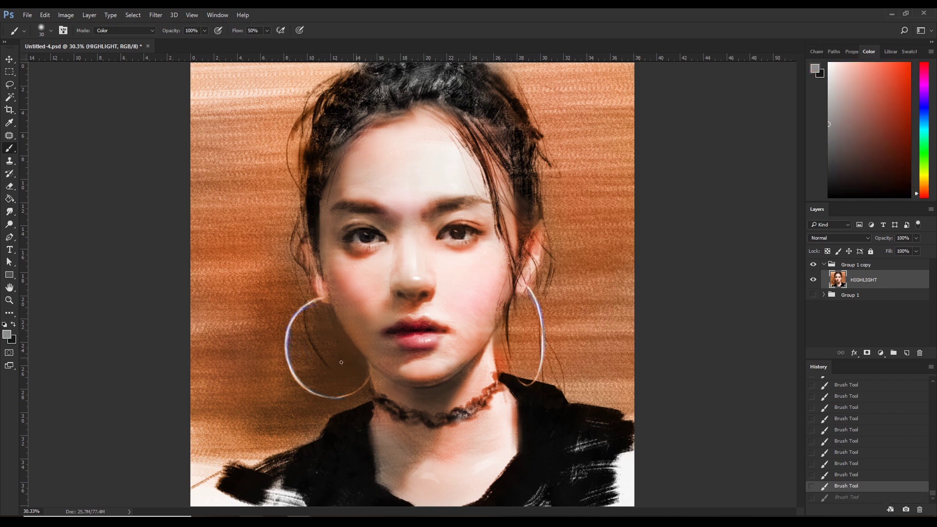
left_click_drag(906, 94, 910, 63)
left_click_drag(291, 343, 299, 370)
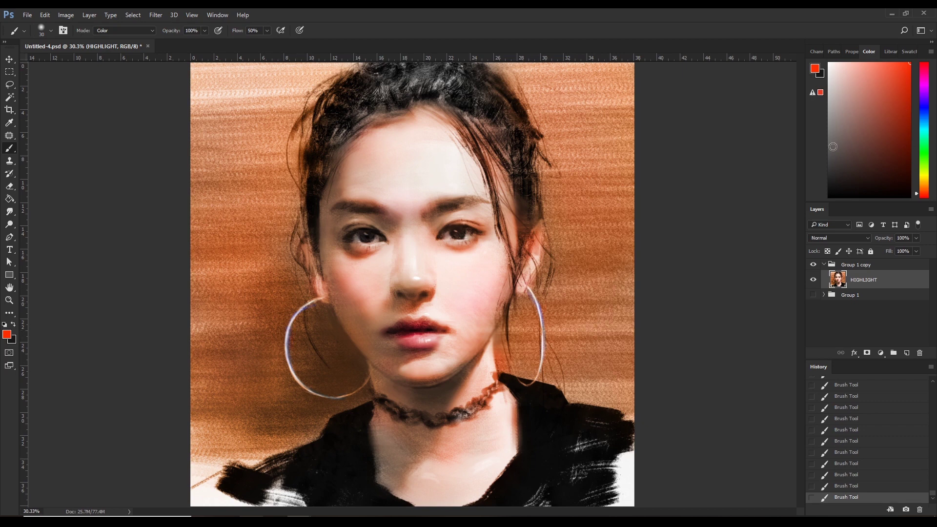
left_click(829, 149)
left_click(910, 62)
key("bracketright")
key("bracketright")
key("bracketright")
key("ctrl+z")
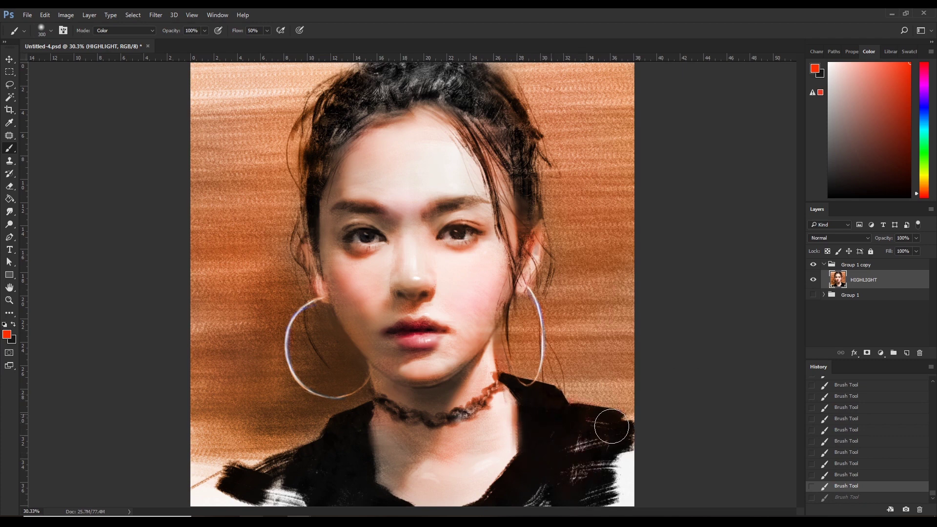
- Keep the last stroke, then add a small grey touch at the top of the hair
key("ctrl+z")
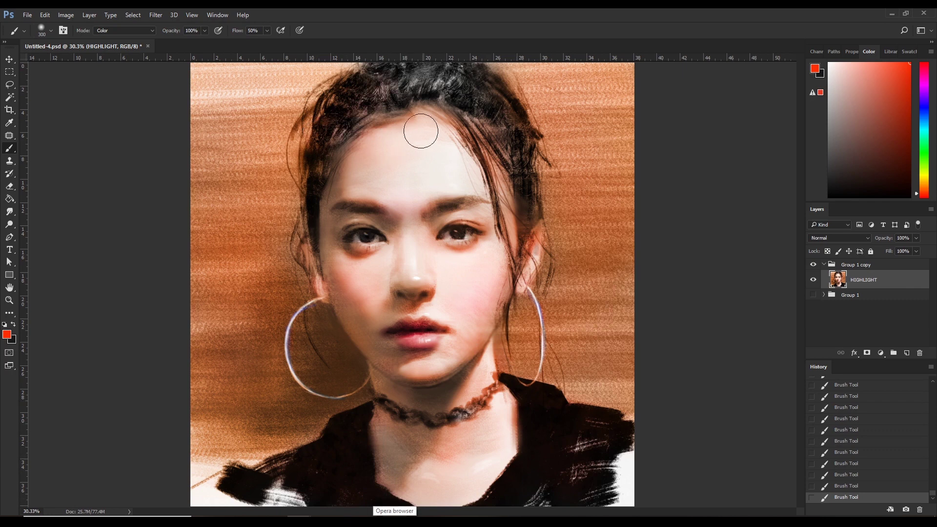
key("ctrl+z")
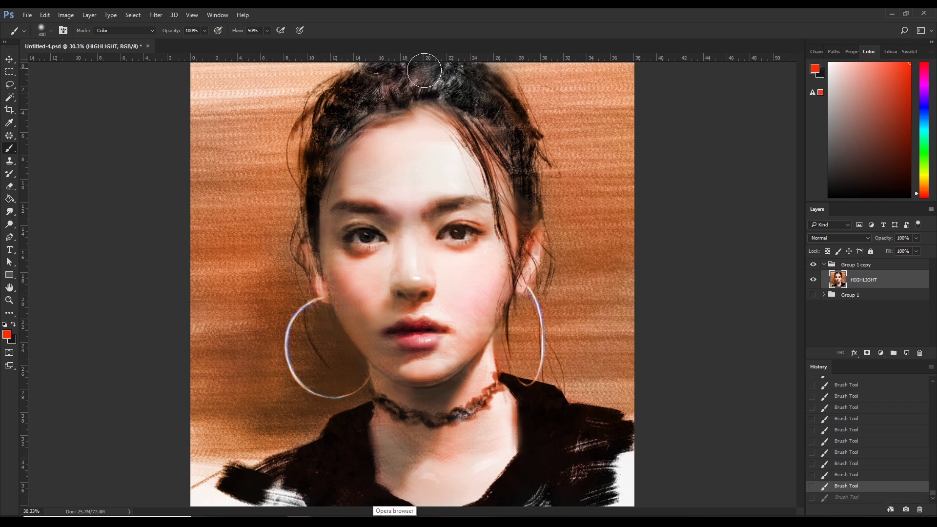
key("ctrl+z")
left_click(527, 112, "alt")
key("bracketleft")
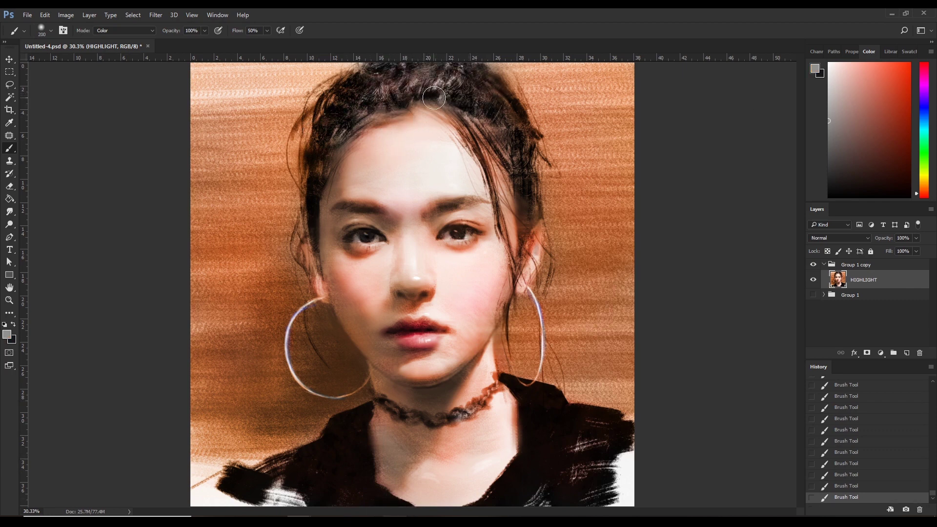
key("bracketleft")
left_click(447, 83)
- Choose a bright red paint colour, briefly trying a more orange shade
left_click_drag(892, 151, 910, 64)
left_click_drag(917, 196, 921, 189)
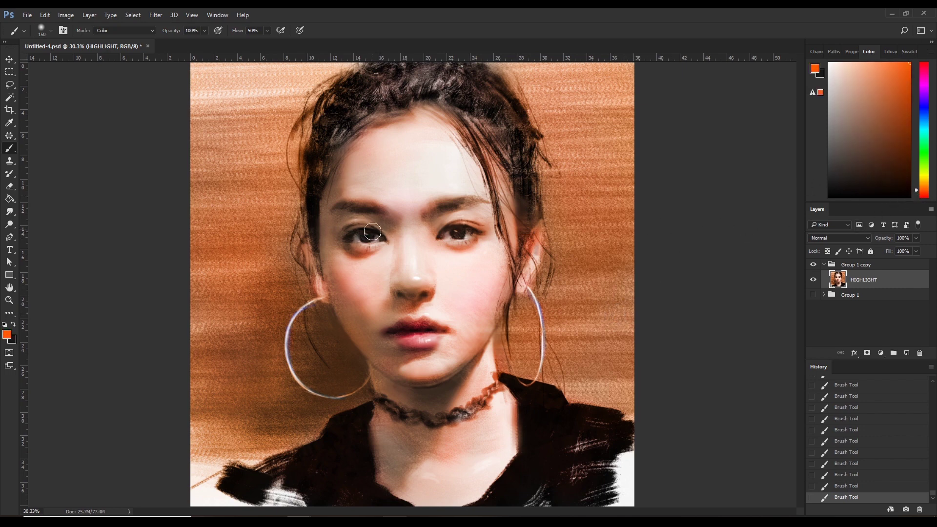
key("bracketleft")
key("bracketleft")
key("bracketleft")
key("bracketright")
key("bracketright")
left_click_drag(929, 72, 930, 55)
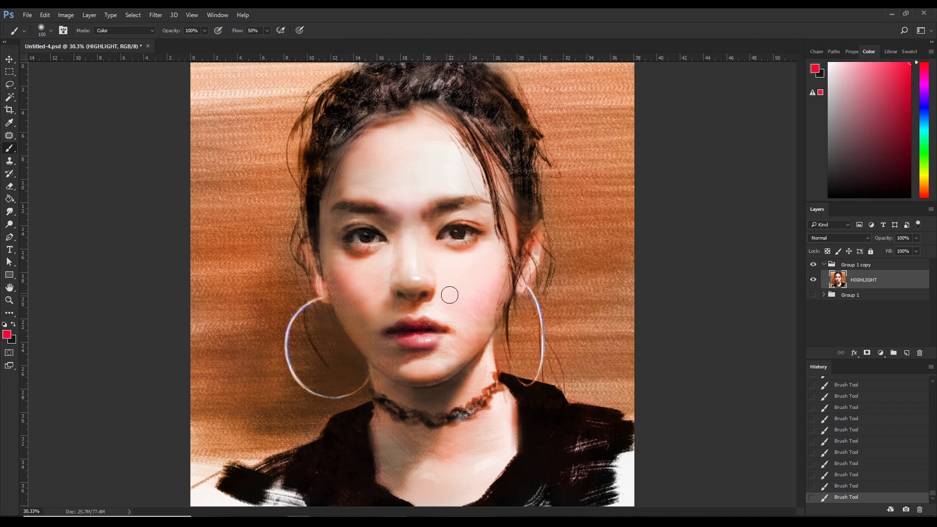
- Warm the right jaw with a red Color-mode brush stroke
key("bracketleft")
key("bracketright")
key("bracketleft")
key("bracketright")
key("bracketright")
left_click_drag(396, 360, 488, 345)
- Fine-tune the brush size, then save the portrait as Untitled-4.psd
key("bracketright")
key("bracketright")
key("bracketright")
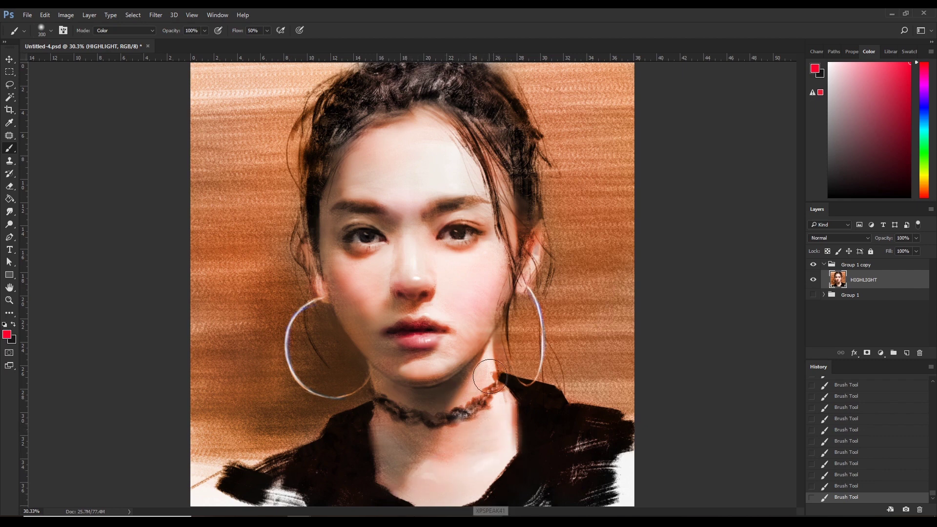
key("bracketleft")
key("bracketleft")
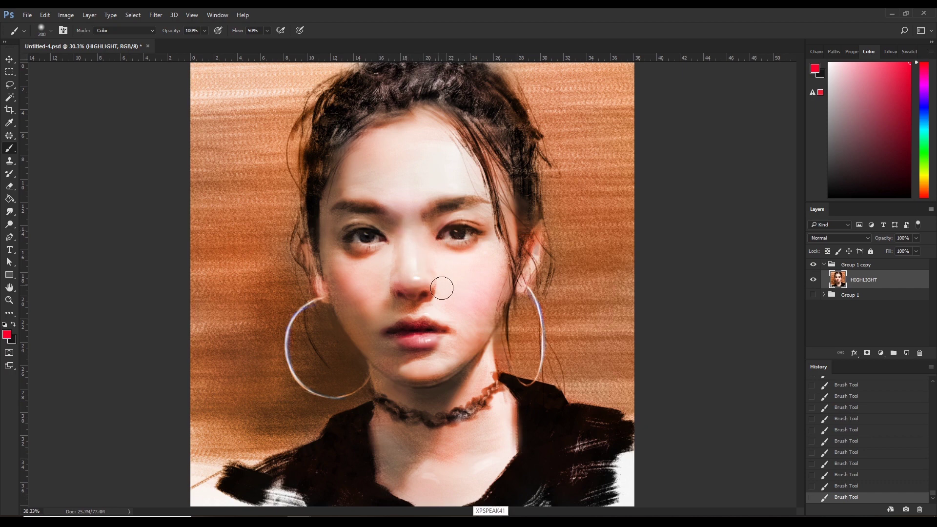
key("bracketright")
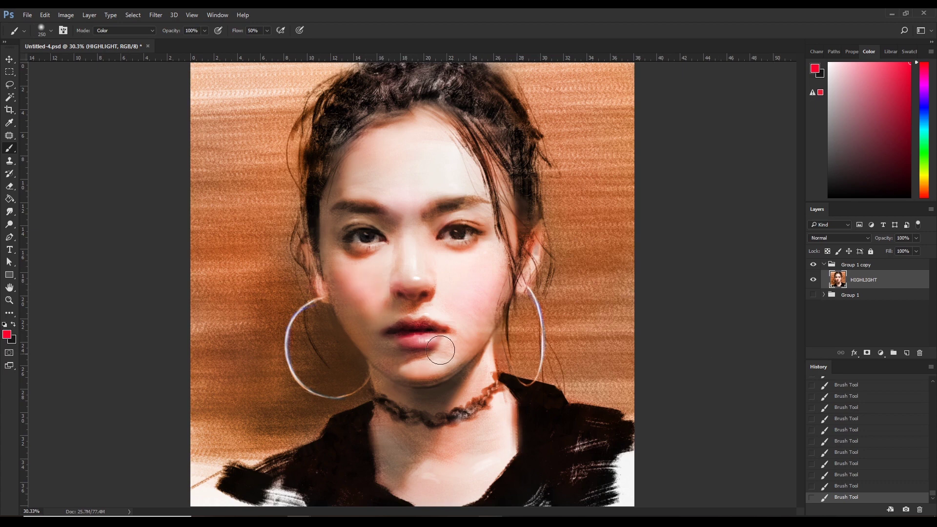
key("bracketleft")
key("bracketleft")
key("bracketleft")
key("bracketleft")
key("ctrl+s")
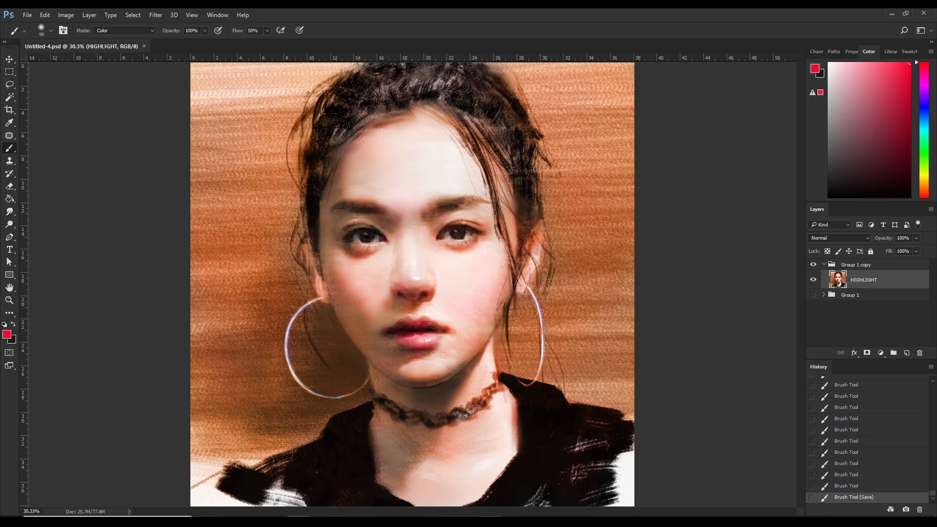